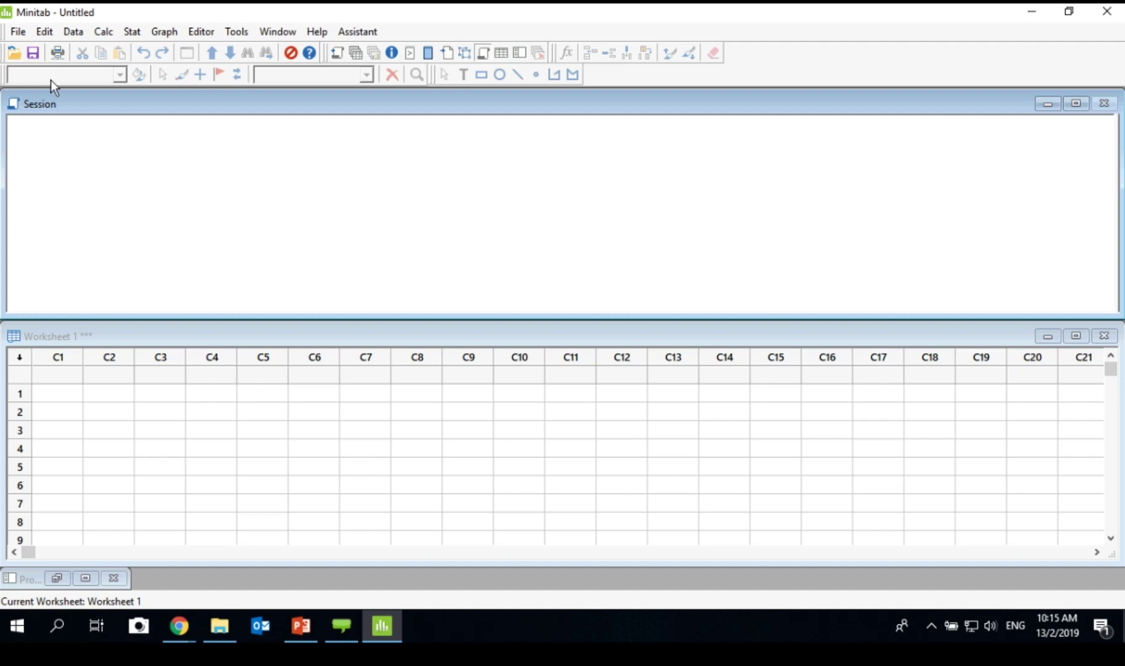
Review the available calculation, statistics, editor and graph commands, including regression, ANOVA, DOE, quality tools, time series and nonparametrics.
click(19, 31)
mouse_move(103, 35)
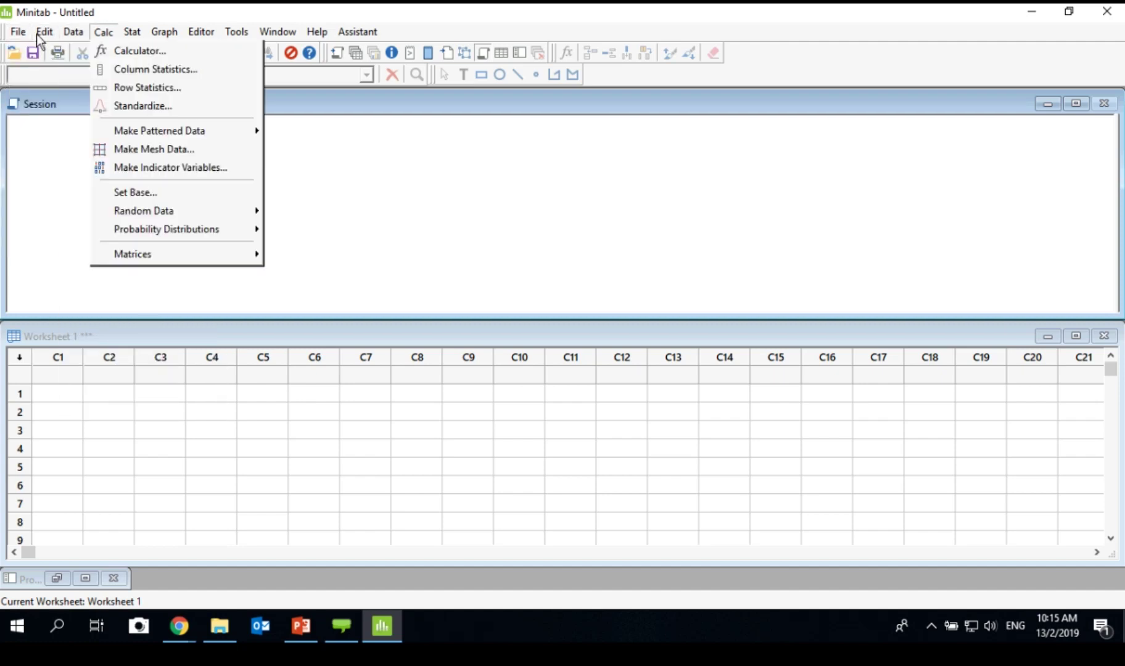
click(106, 30)
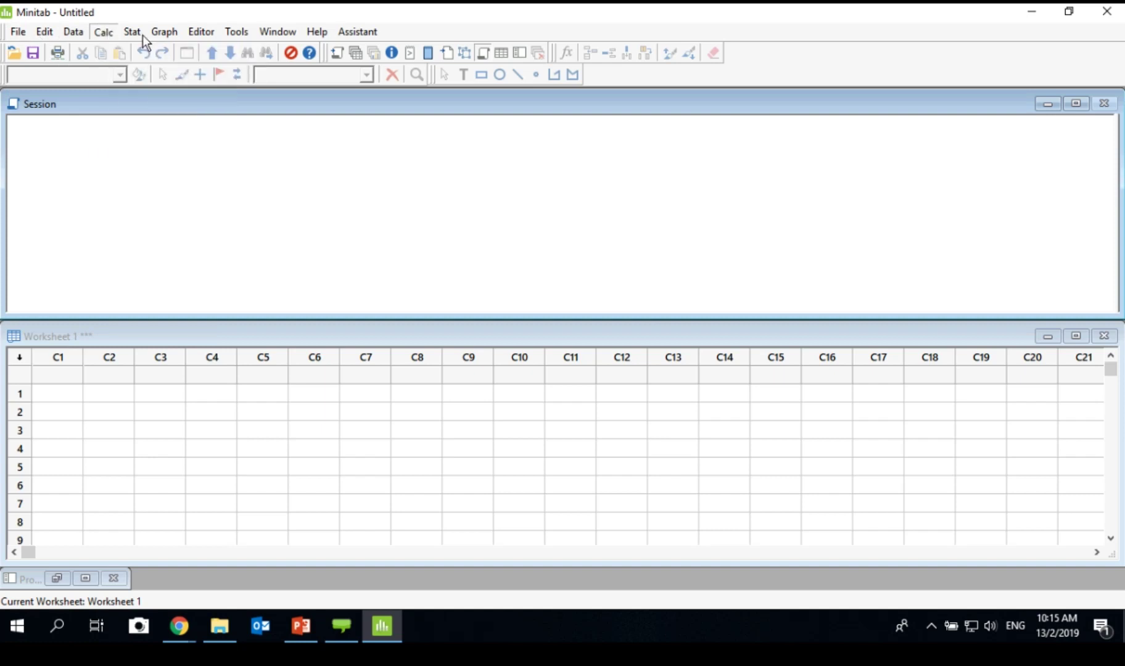
click(143, 35)
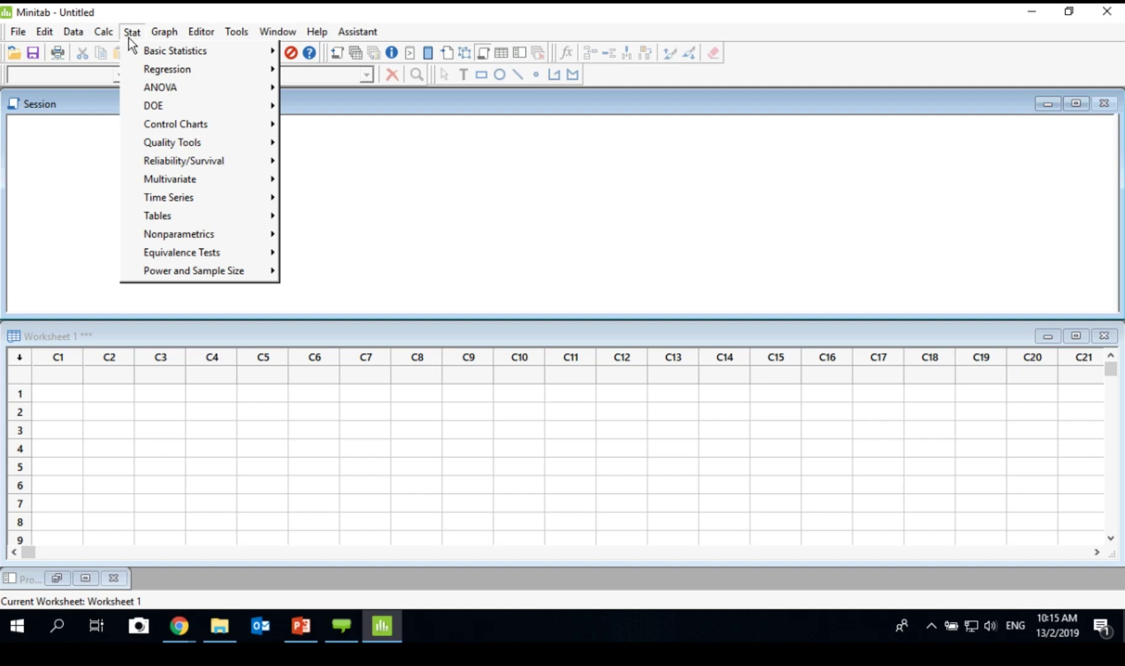
mouse_move(140, 71)
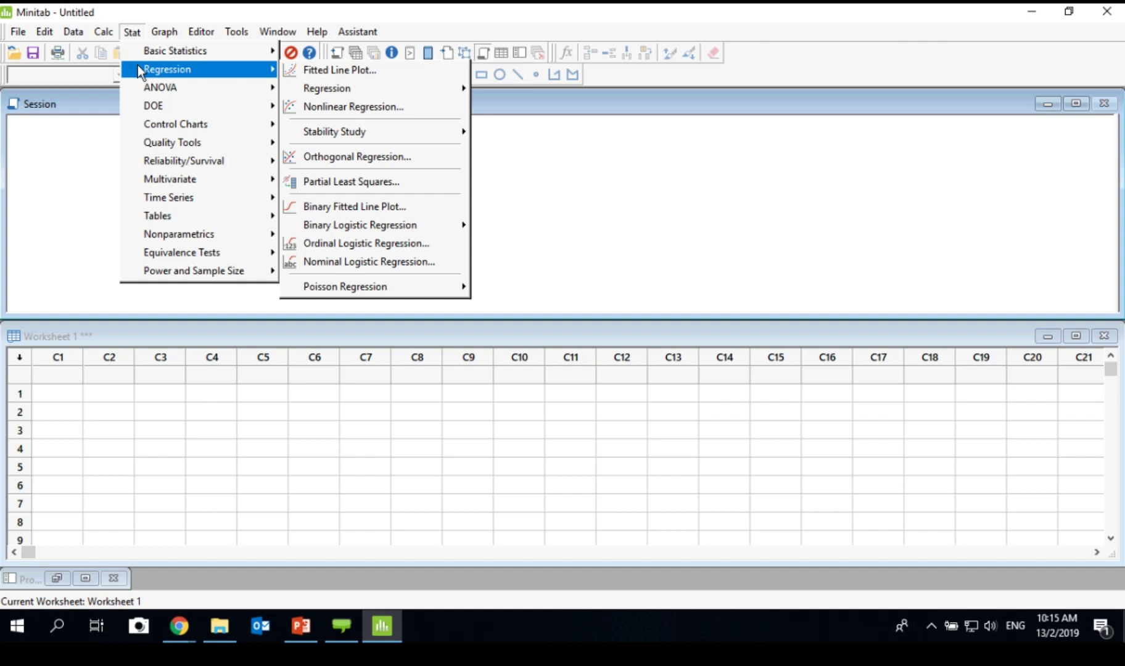
mouse_move(145, 92)
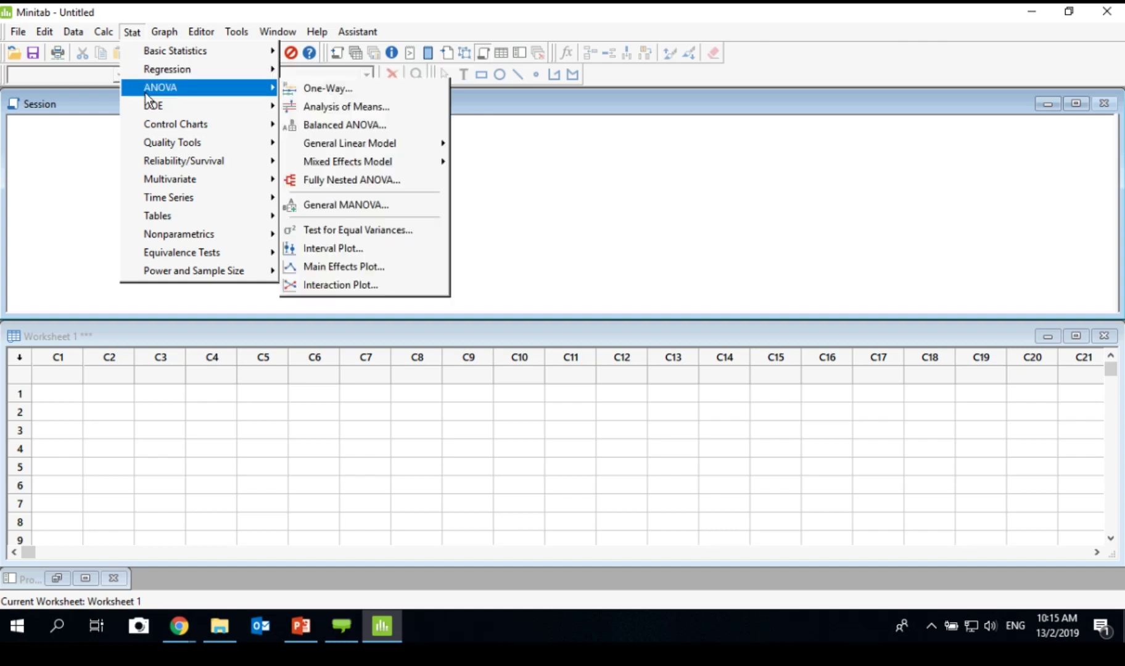
mouse_move(173, 111)
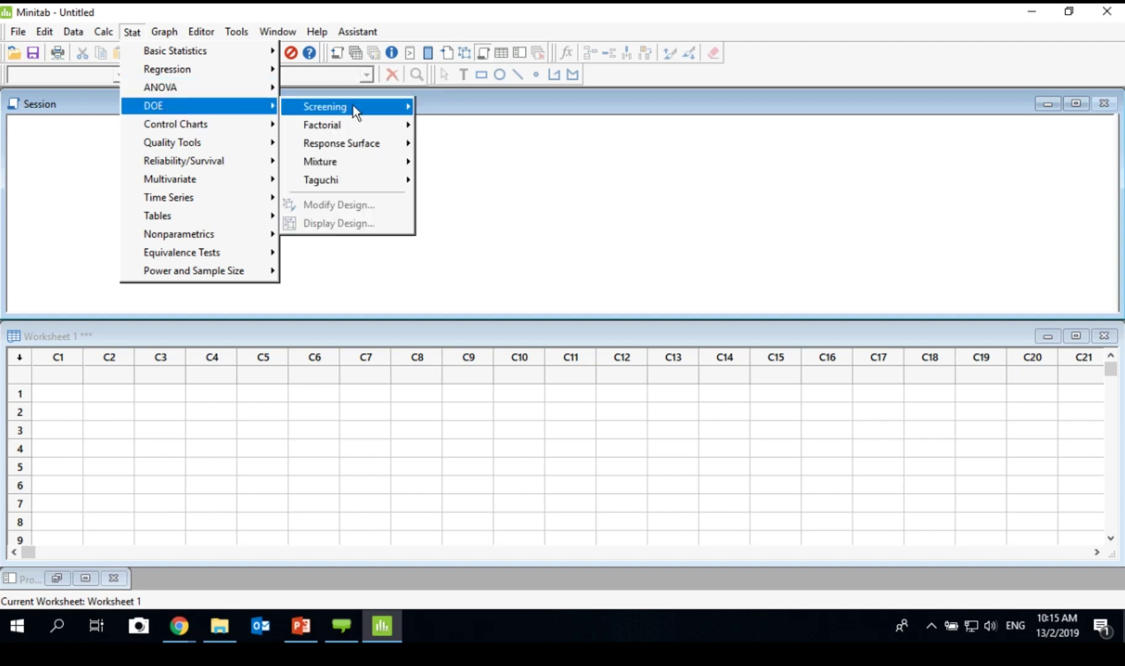
mouse_move(353, 105)
mouse_move(339, 126)
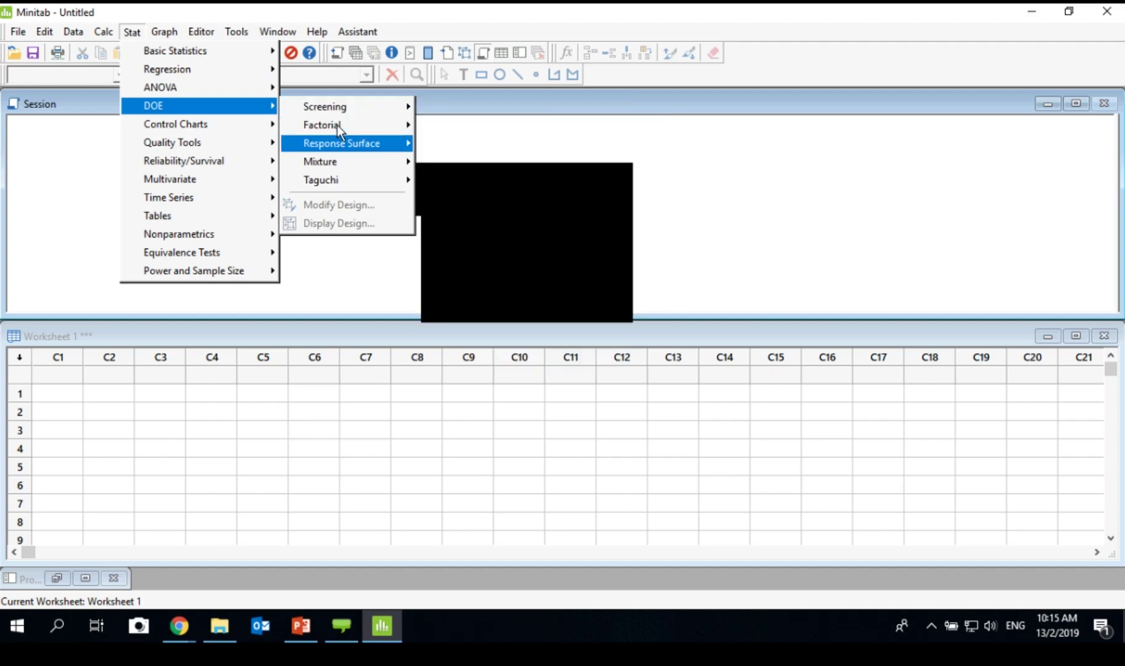
mouse_move(335, 182)
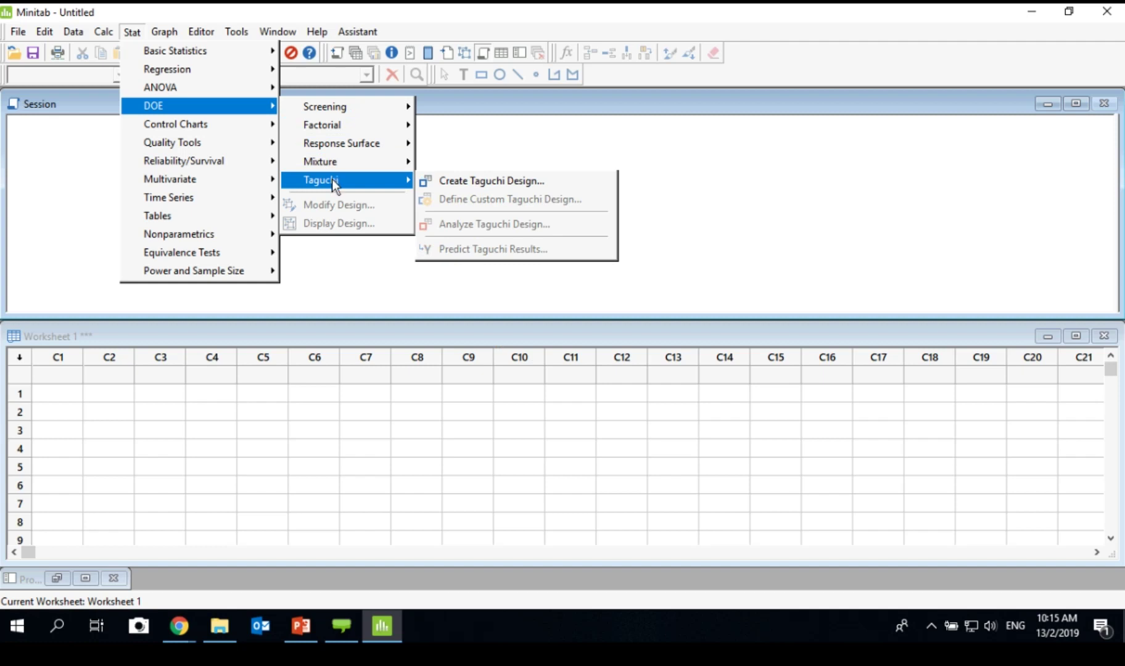
mouse_move(241, 124)
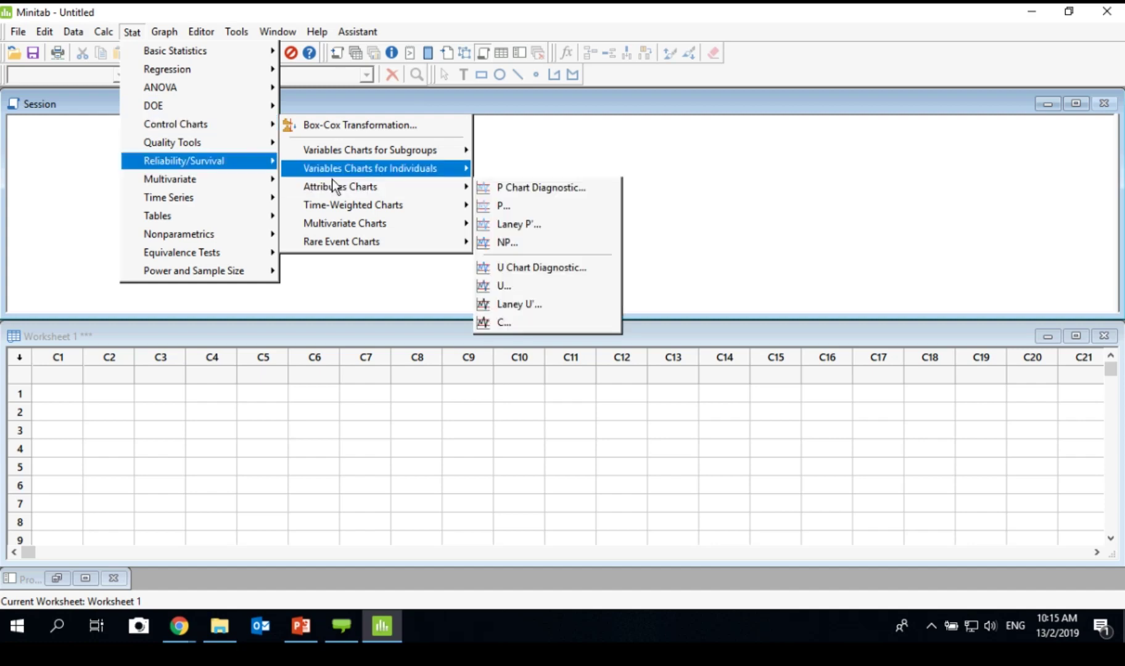
mouse_move(219, 148)
key(Right)
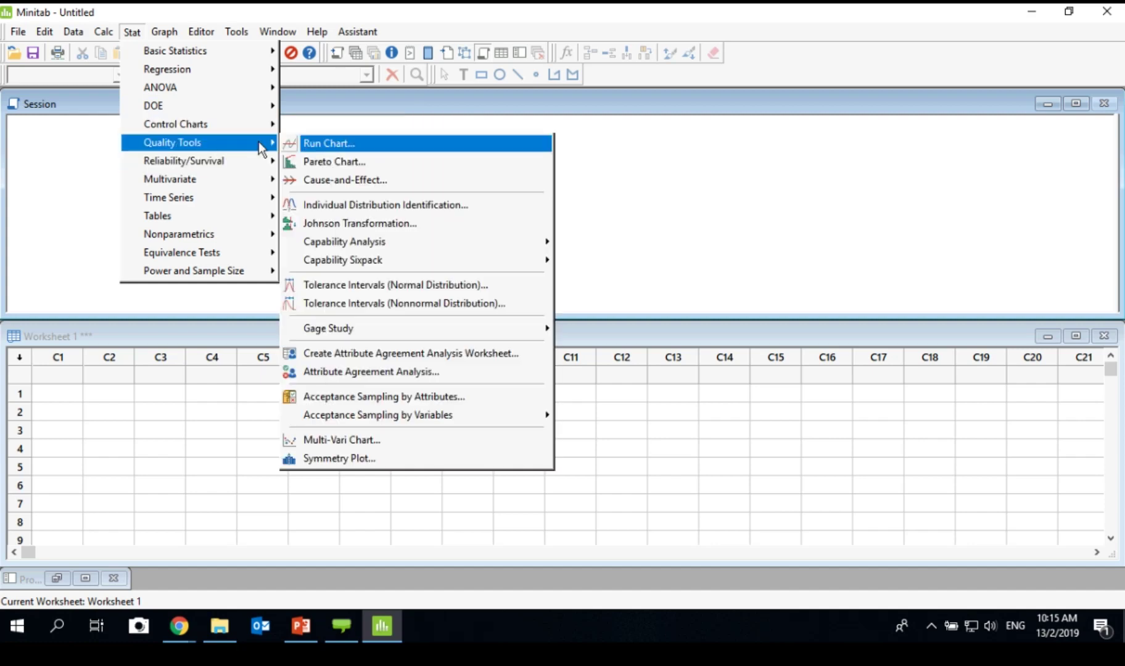
key(Down)
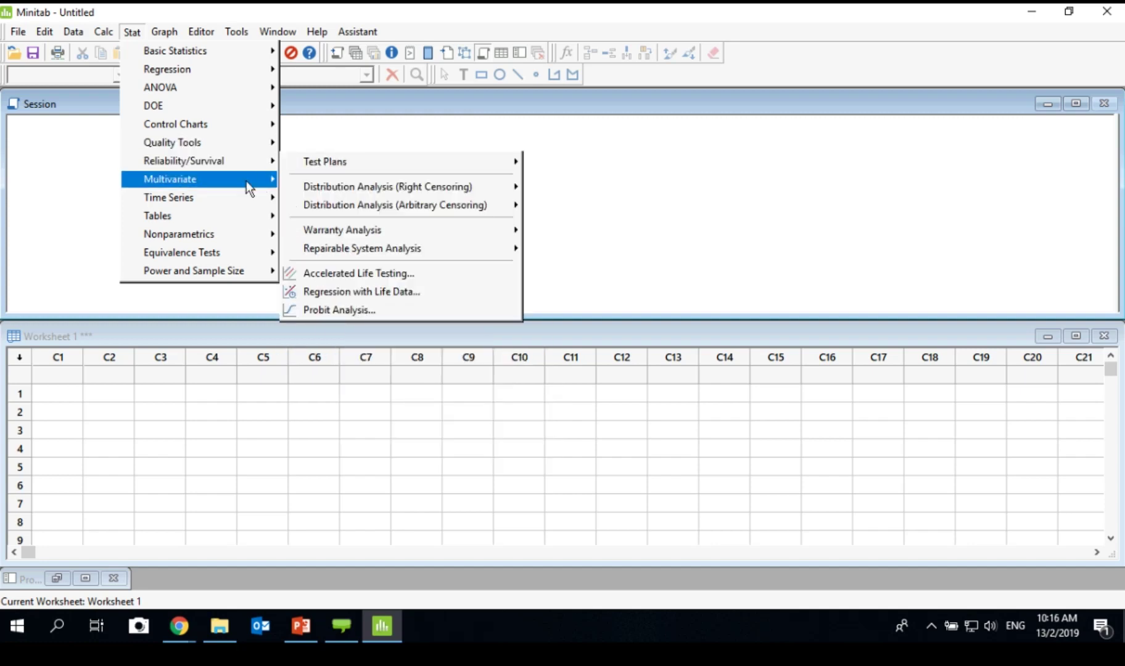
mouse_move(247, 181)
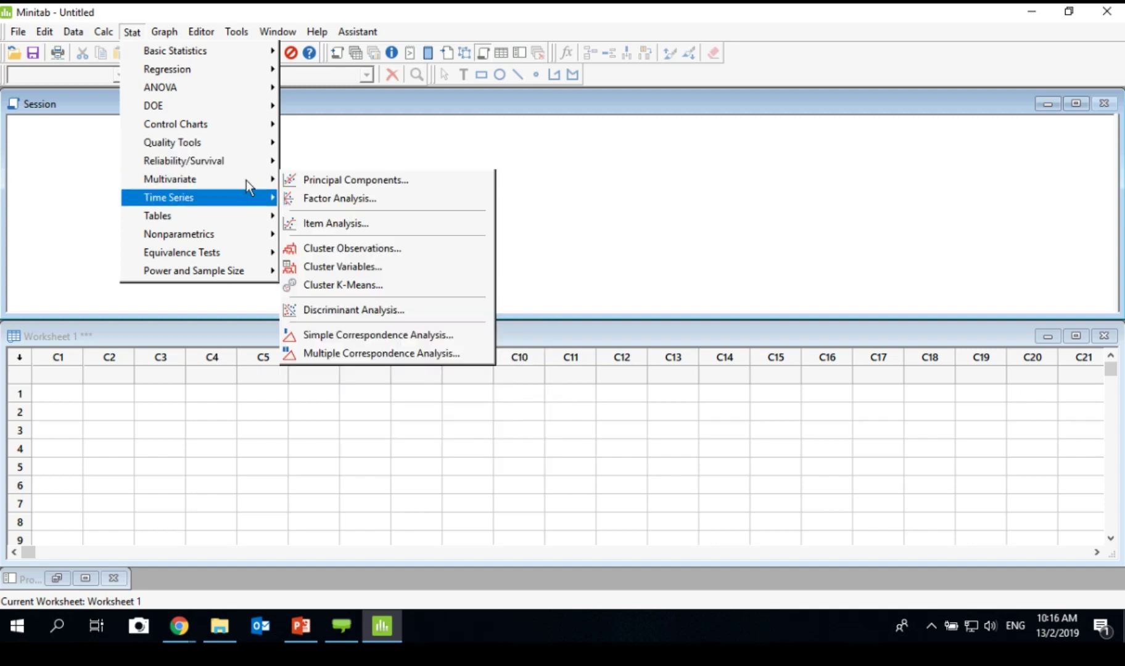
mouse_move(249, 201)
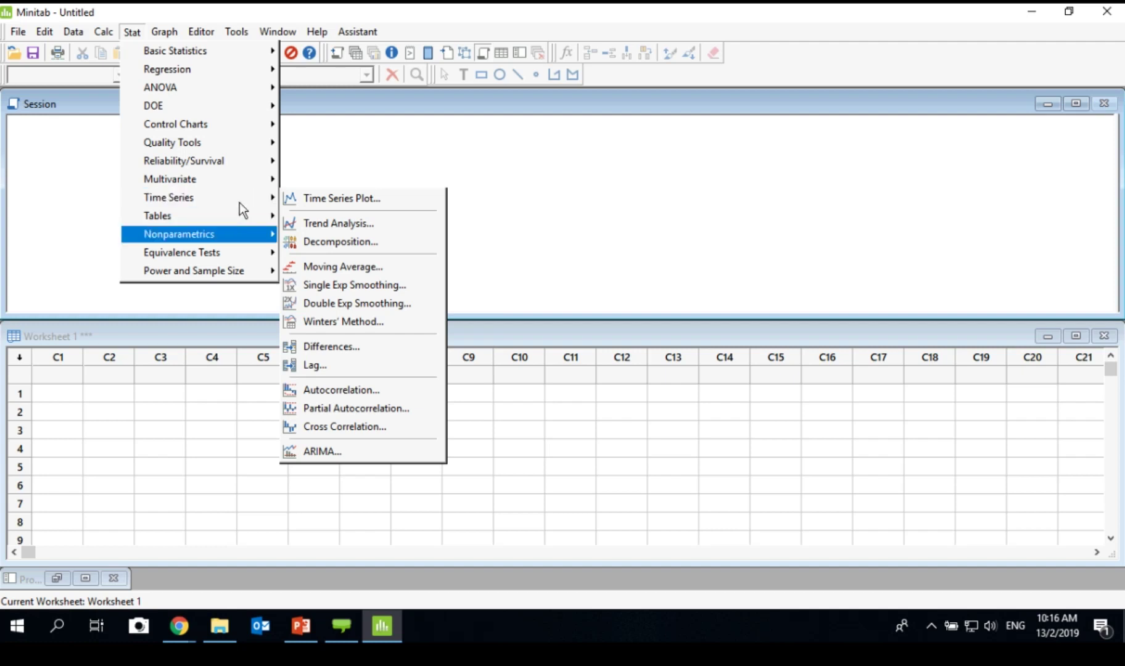
mouse_move(241, 239)
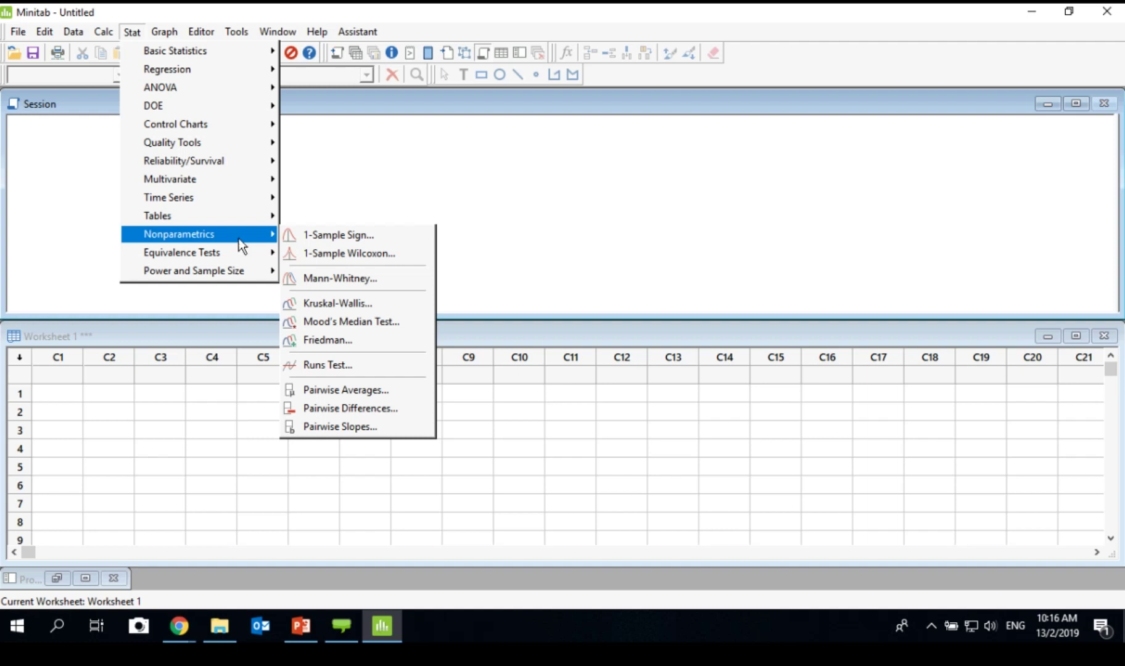
mouse_move(237, 274)
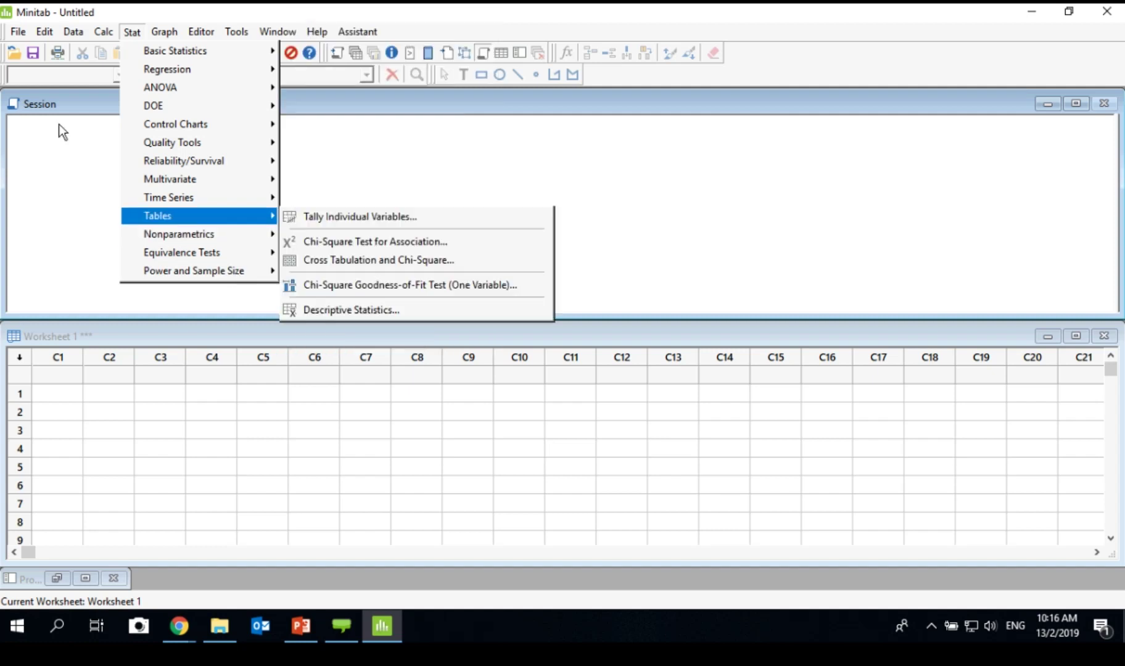
mouse_move(102, 38)
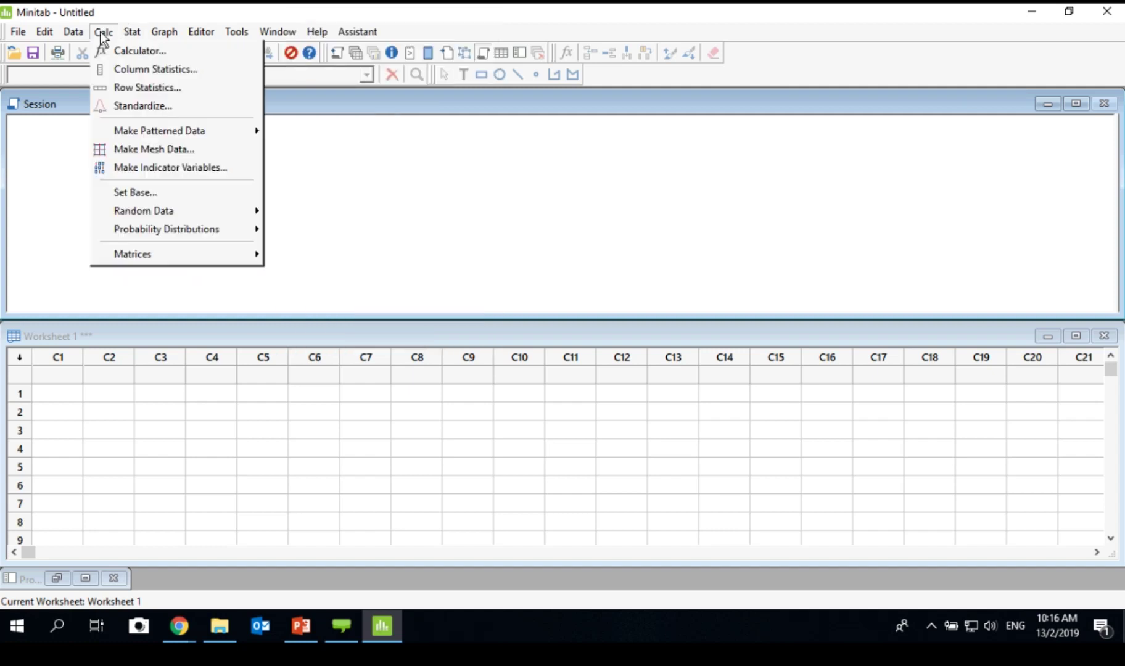
mouse_move(201, 32)
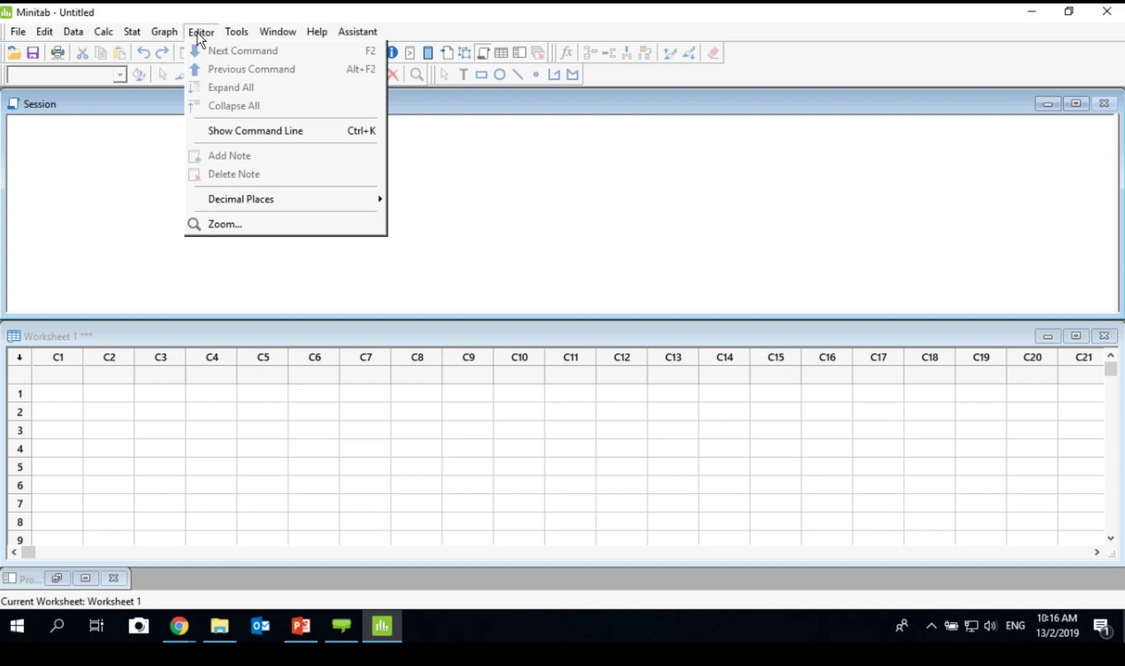
mouse_move(165, 31)
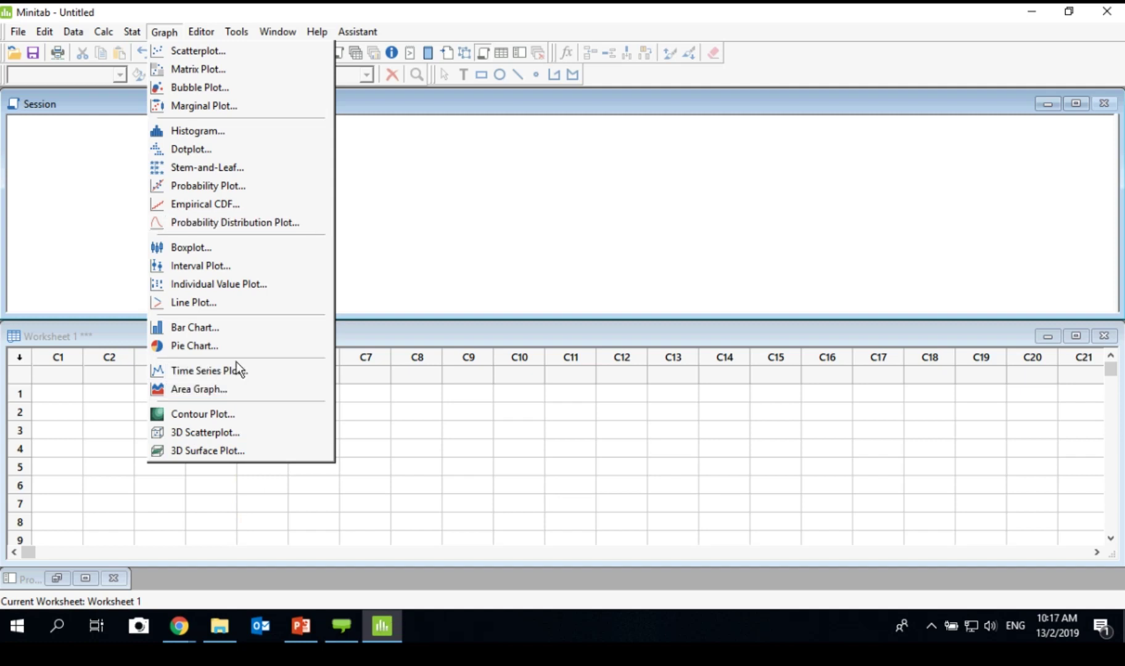
click(593, 310)
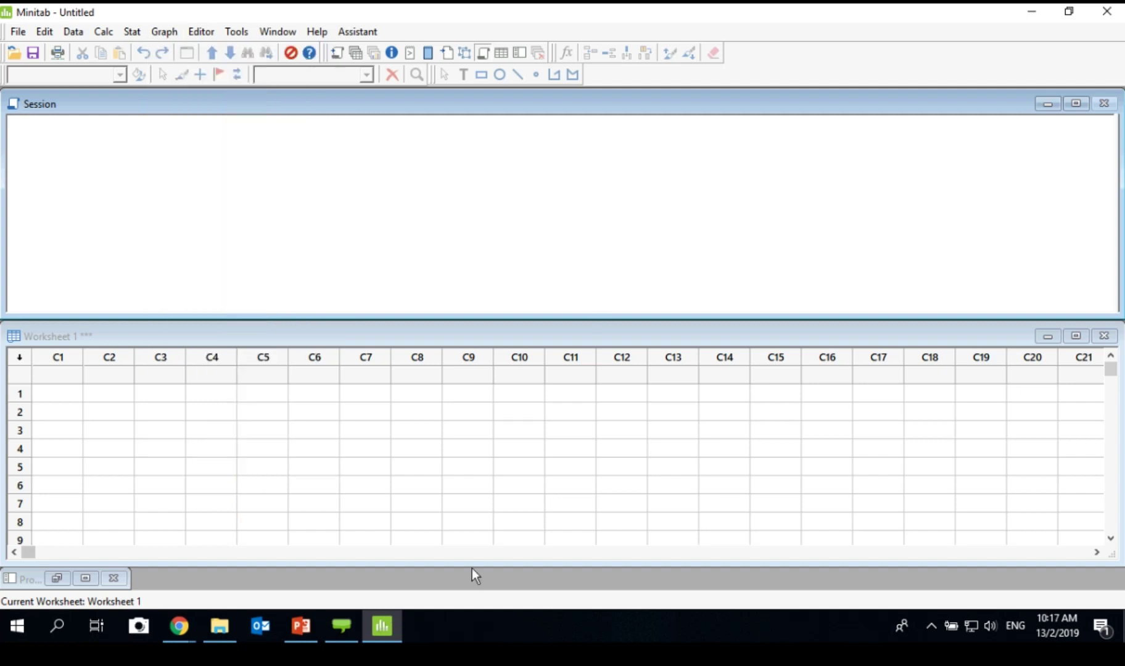
Switch to PowerPoint and present slide 11, "Open and examine a worksheet", as a slide show.
mouse_move(356, 631)
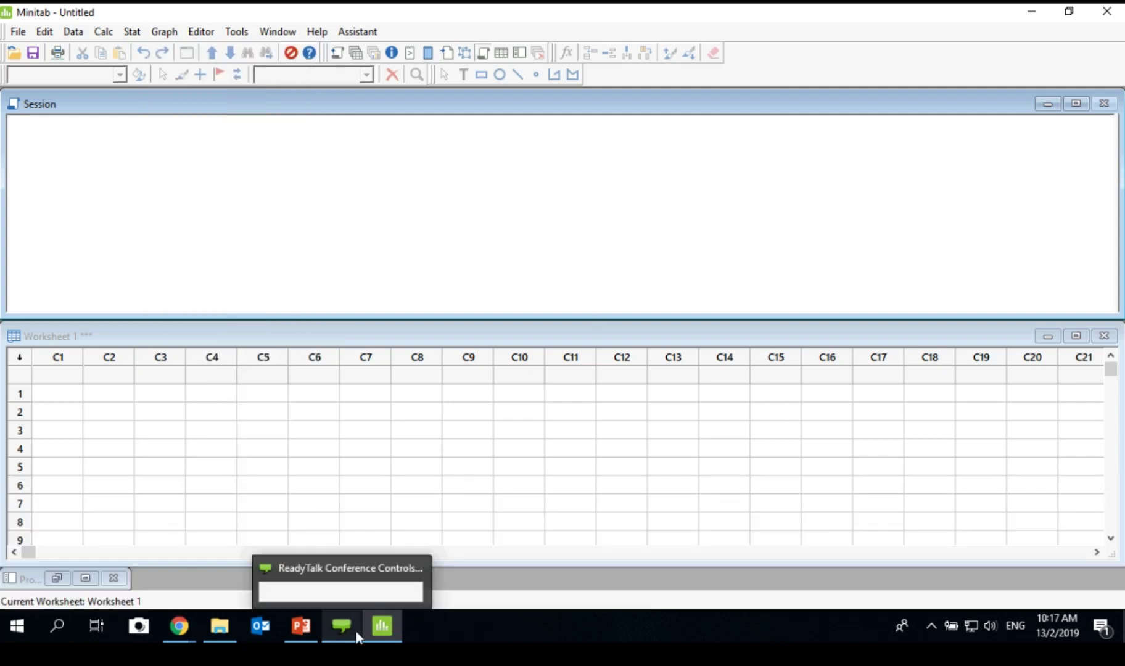
click(304, 627)
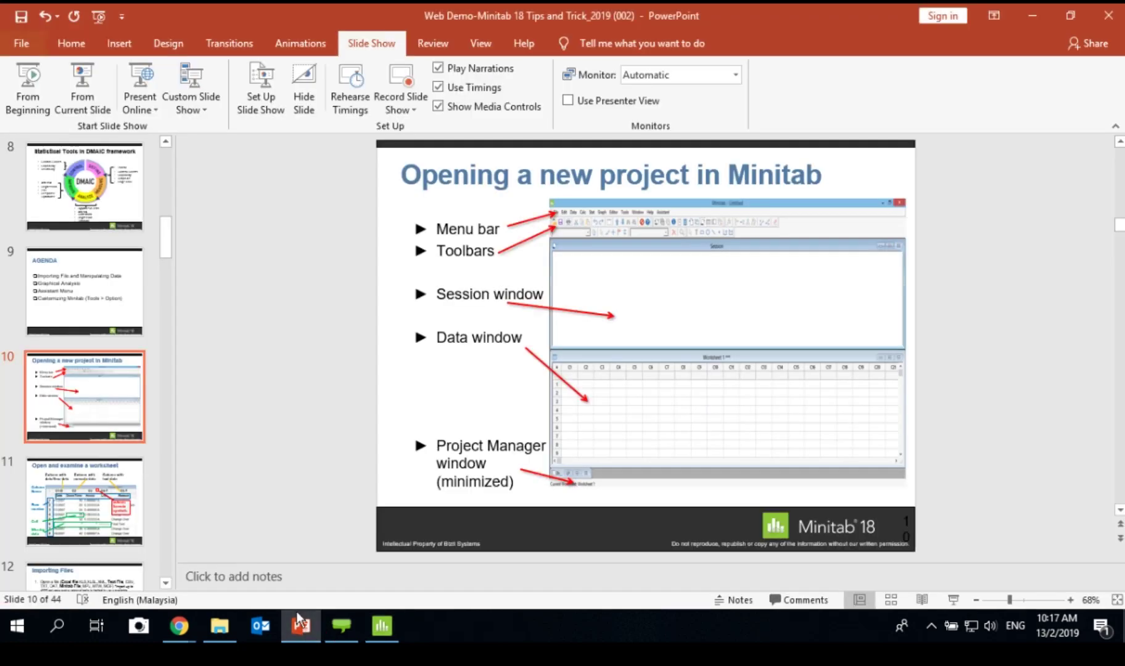
key(Page_Down)
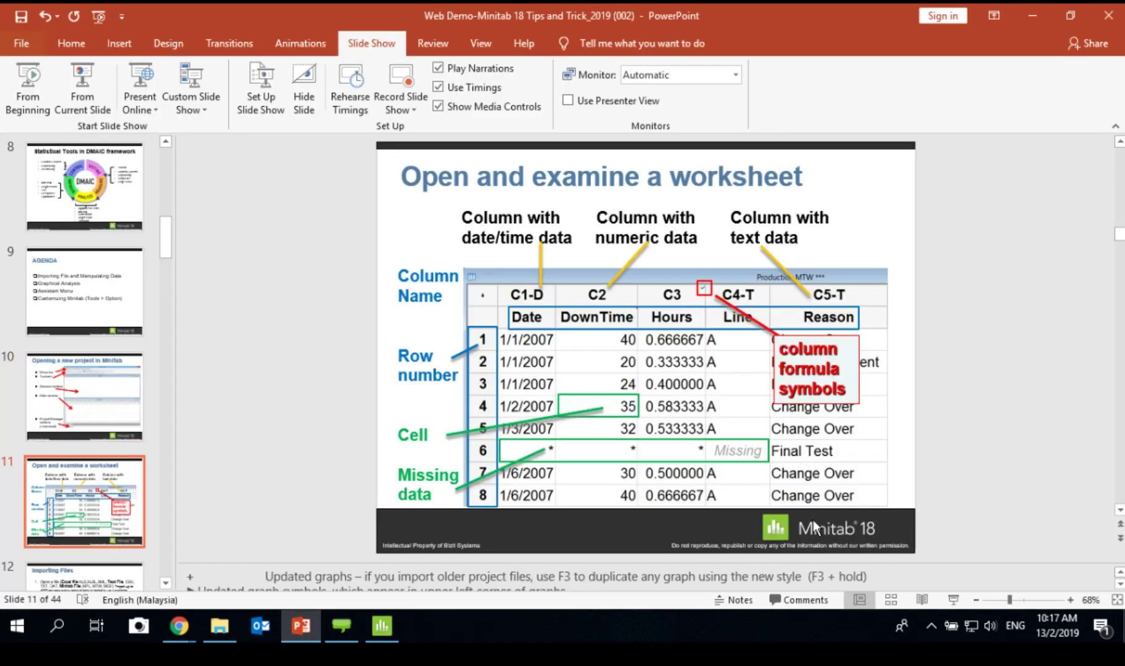
click(954, 598)
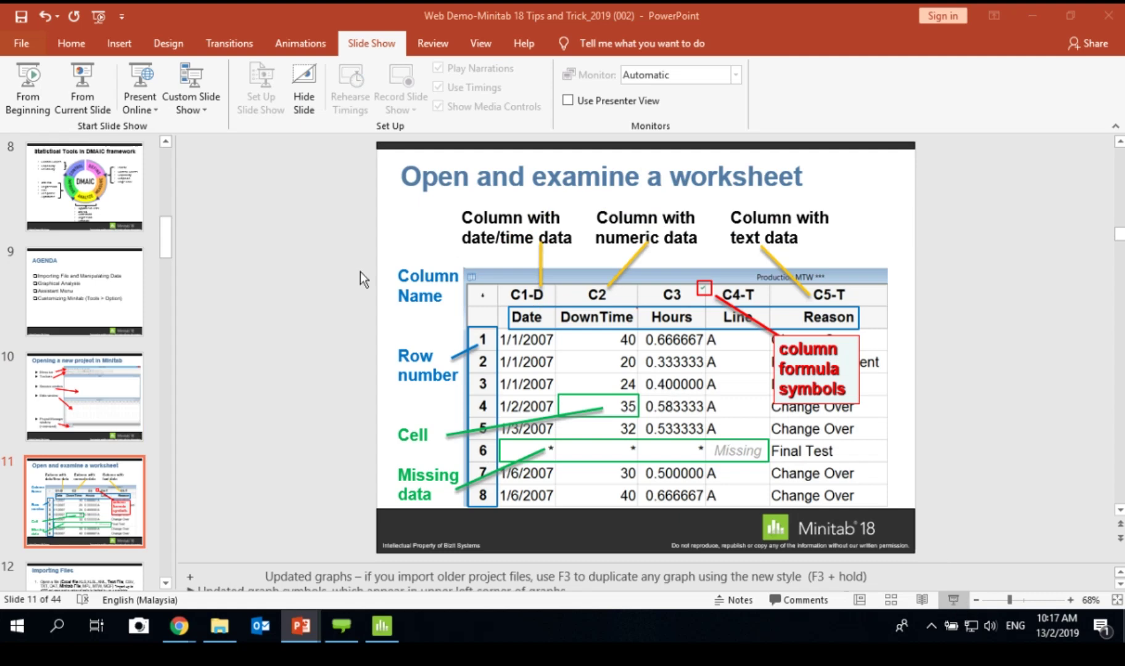
click(1001, 382)
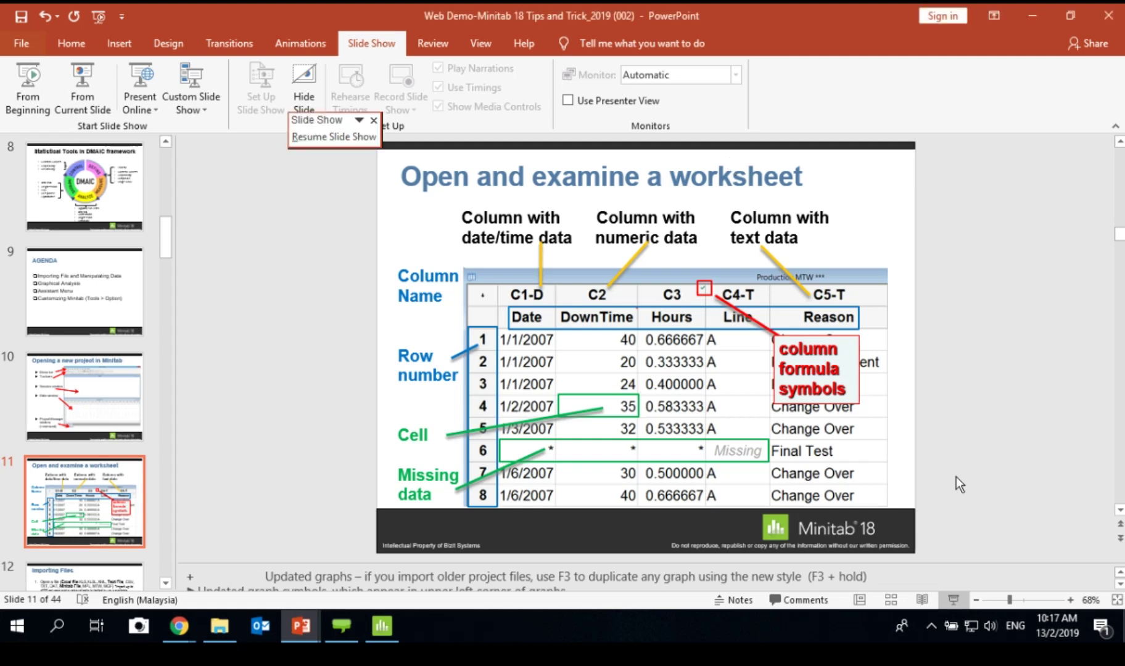
right_click(944, 216)
key(Escape)
Switch to Minitab and open the Production_2007 Excel file from the Data Set folder inside Tips and Trick_2019.
click(369, 635)
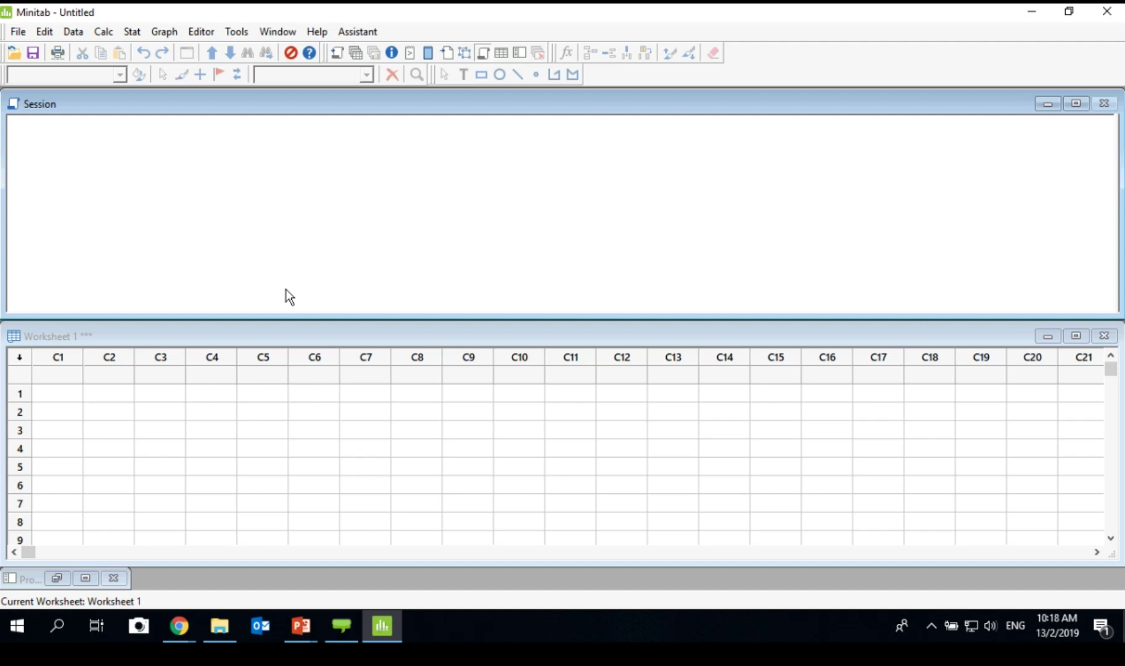
click(17, 34)
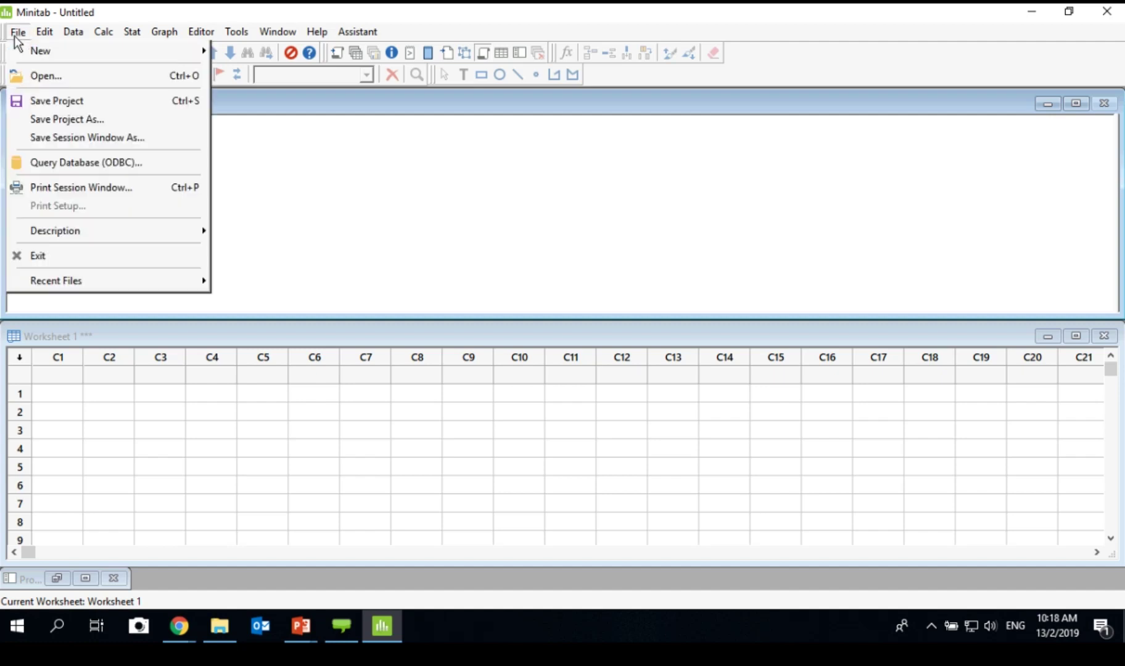
click(32, 73)
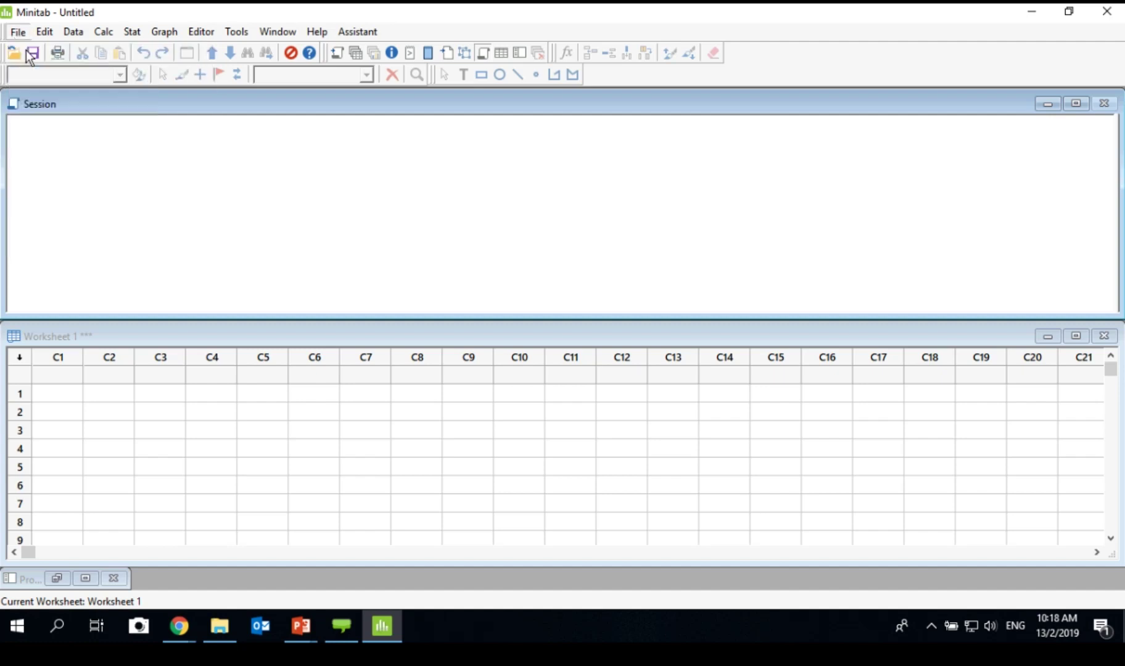
scroll(617, 357, down, 2)
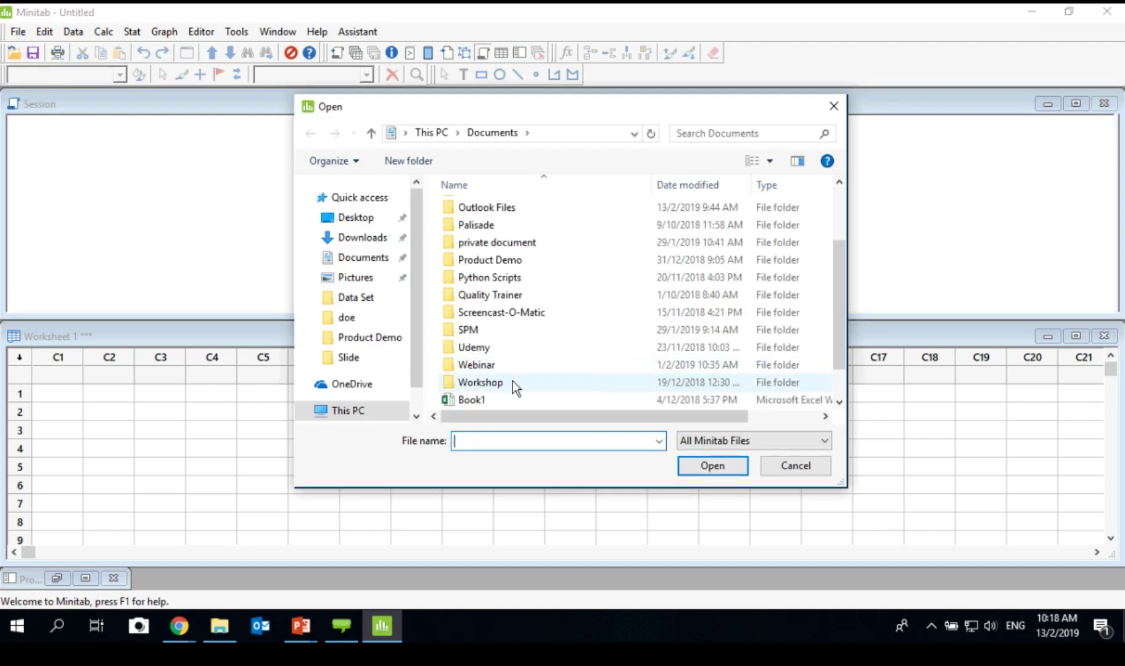
double_click(510, 365)
double_click(507, 262)
double_click(499, 209)
click(495, 210)
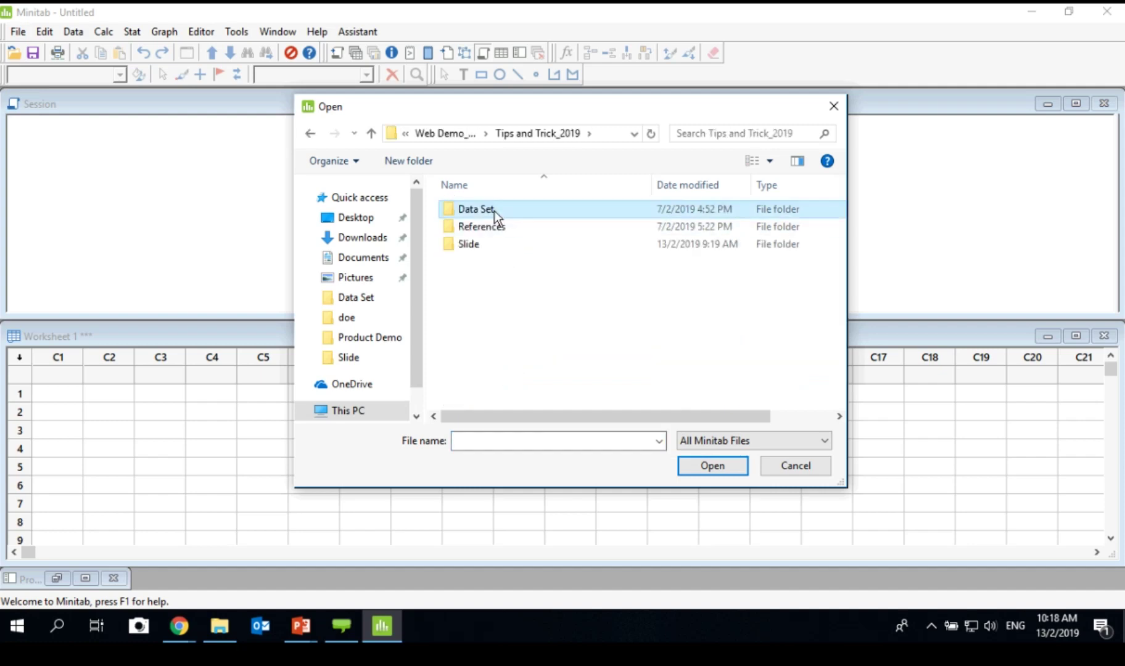
double_click(494, 211)
click(500, 242)
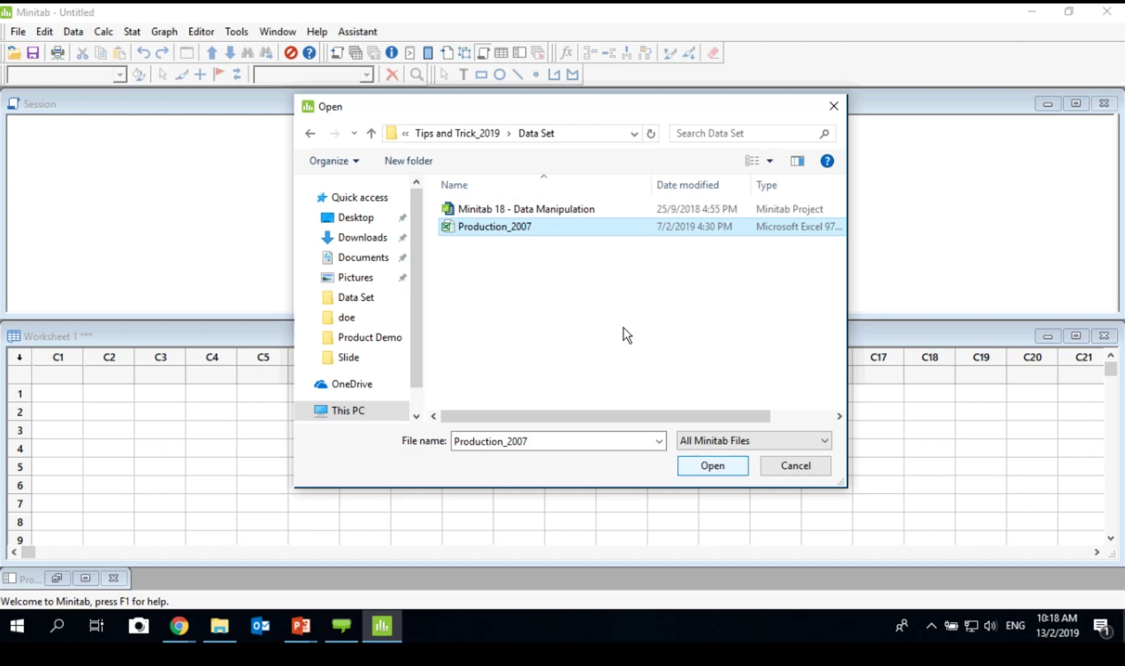
click(693, 470)
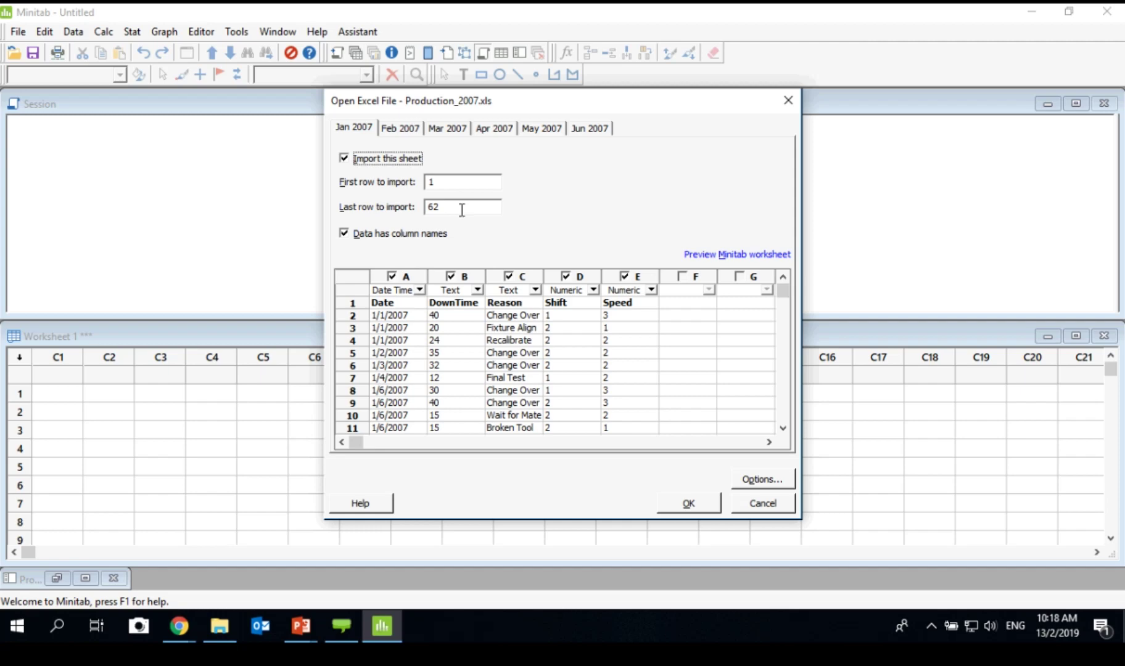
Preview the Jan 2007 sheet as a worksheet and import all monthly sheets from Jan 2007 to Jun 2007 with column names.
click(398, 128)
key(Right)
click(542, 128)
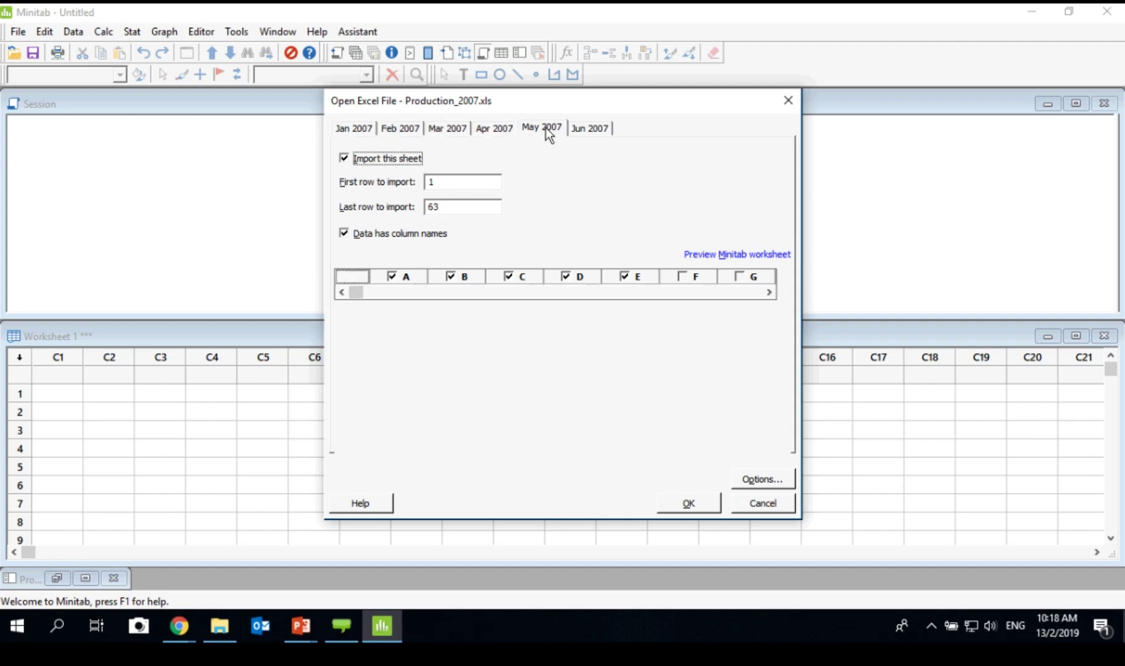
click(589, 128)
click(349, 128)
click(700, 256)
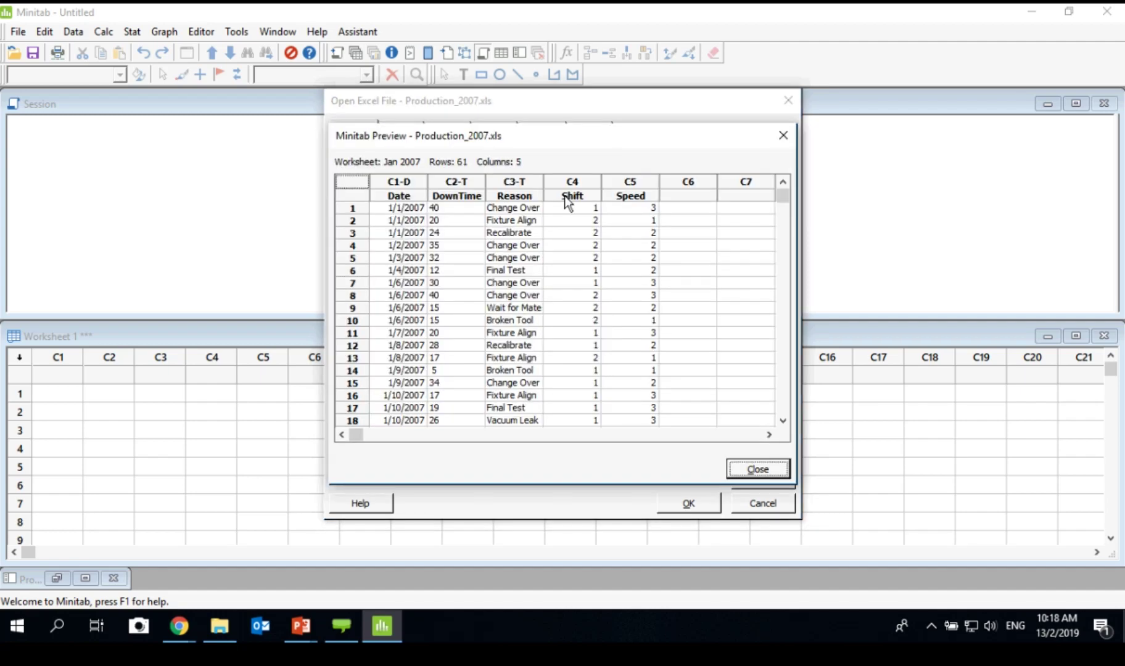
click(757, 469)
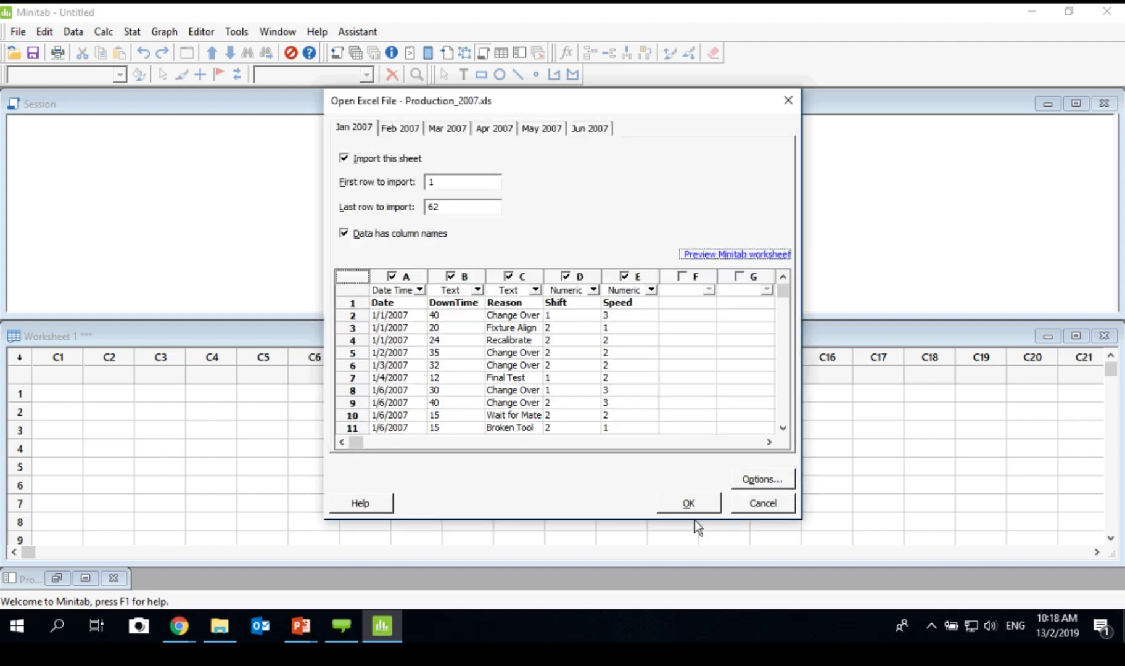
click(690, 504)
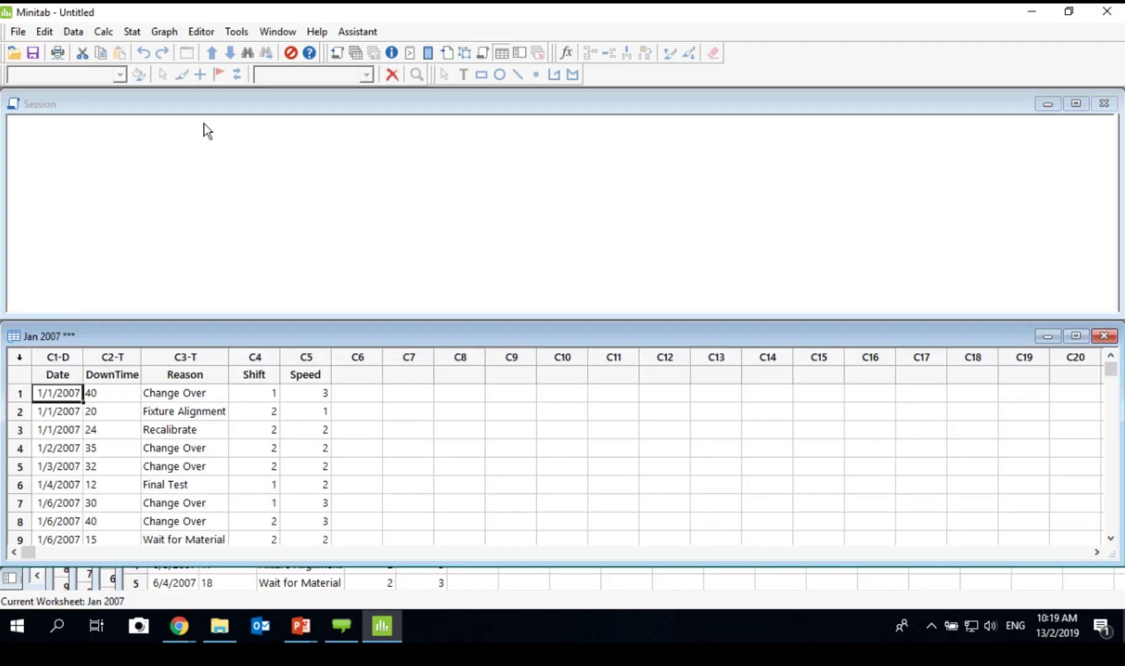
click(25, 37)
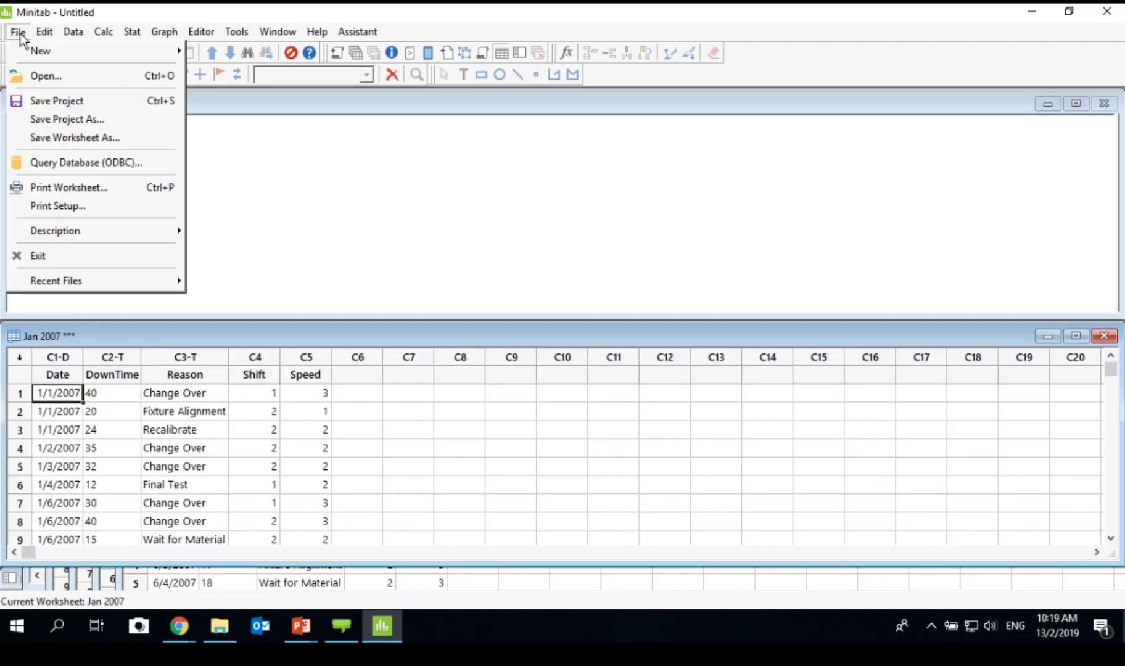
key(Return)
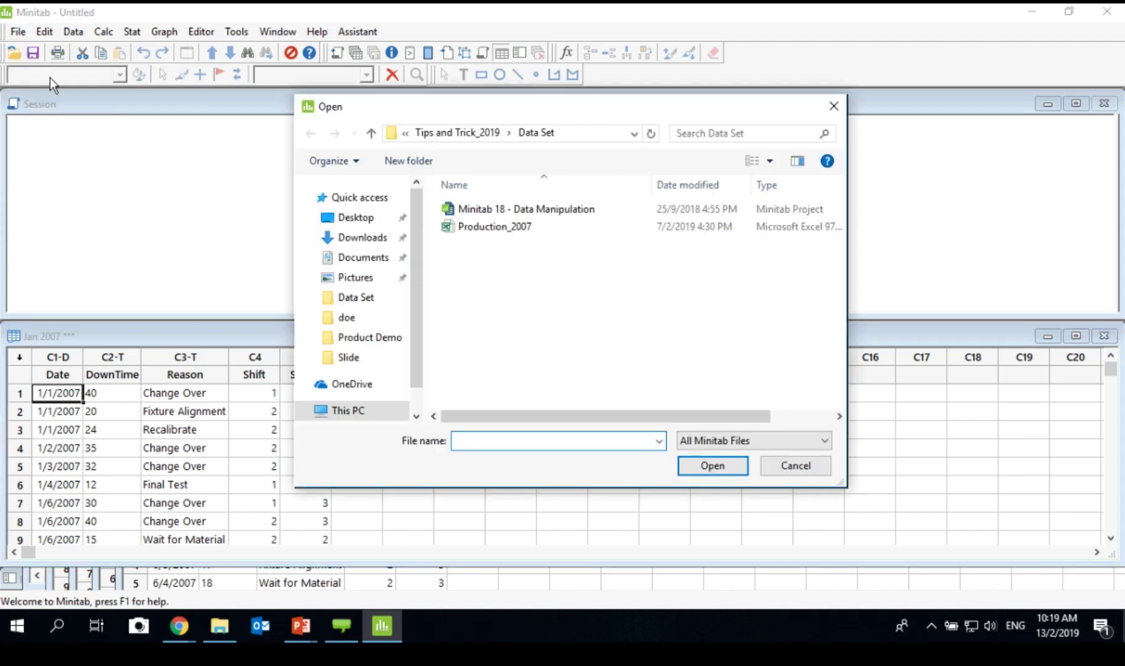
click(508, 233)
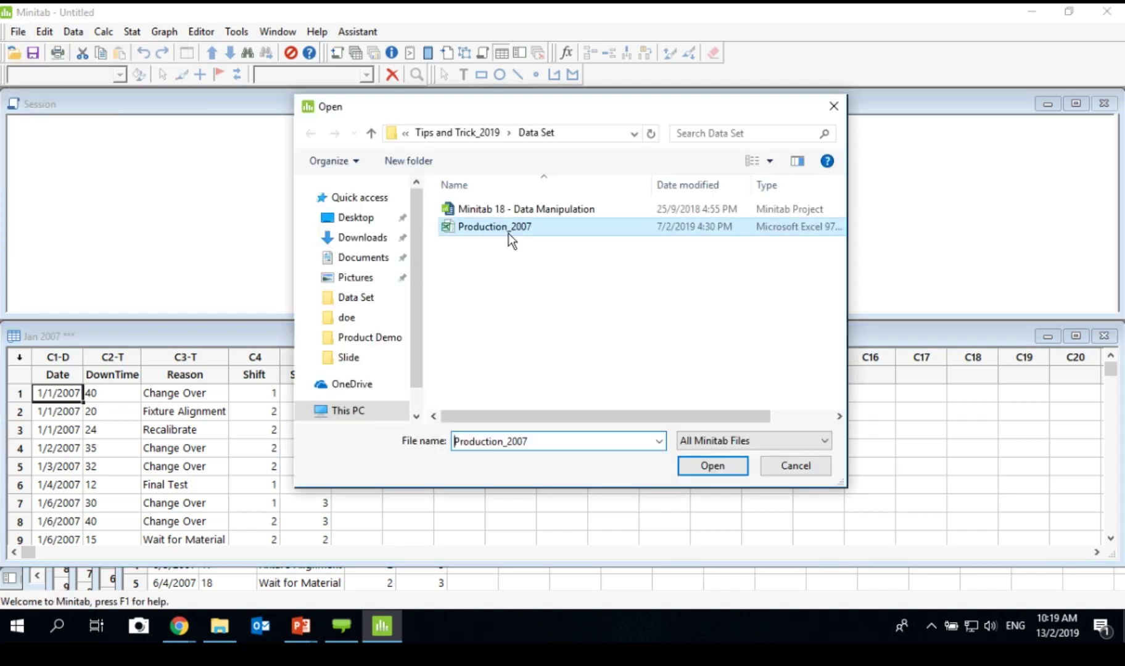
click(681, 463)
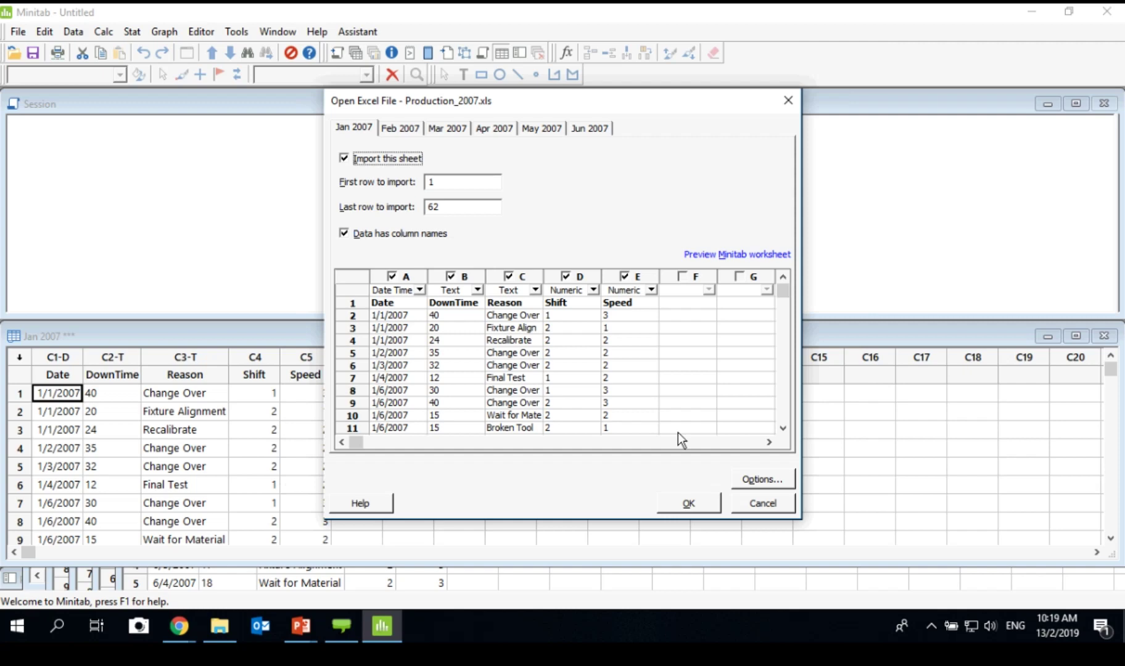
click(746, 505)
click(795, 465)
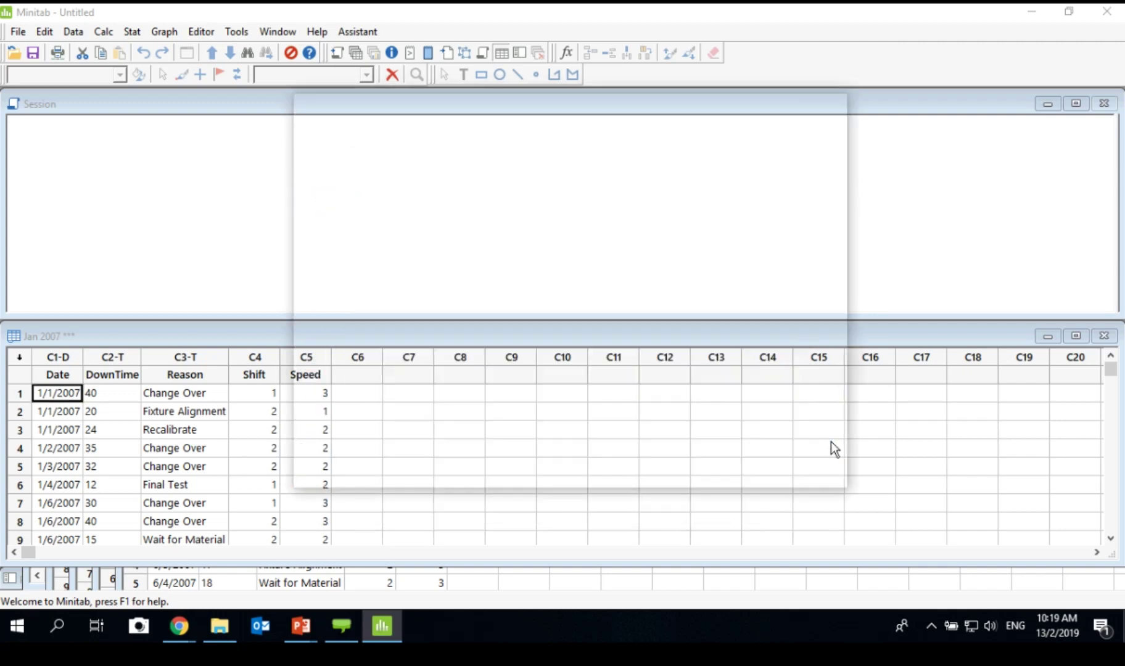
Show the project's worksheet list and view each monthly worksheet from Jan 2007 to Jun 2007.
click(354, 56)
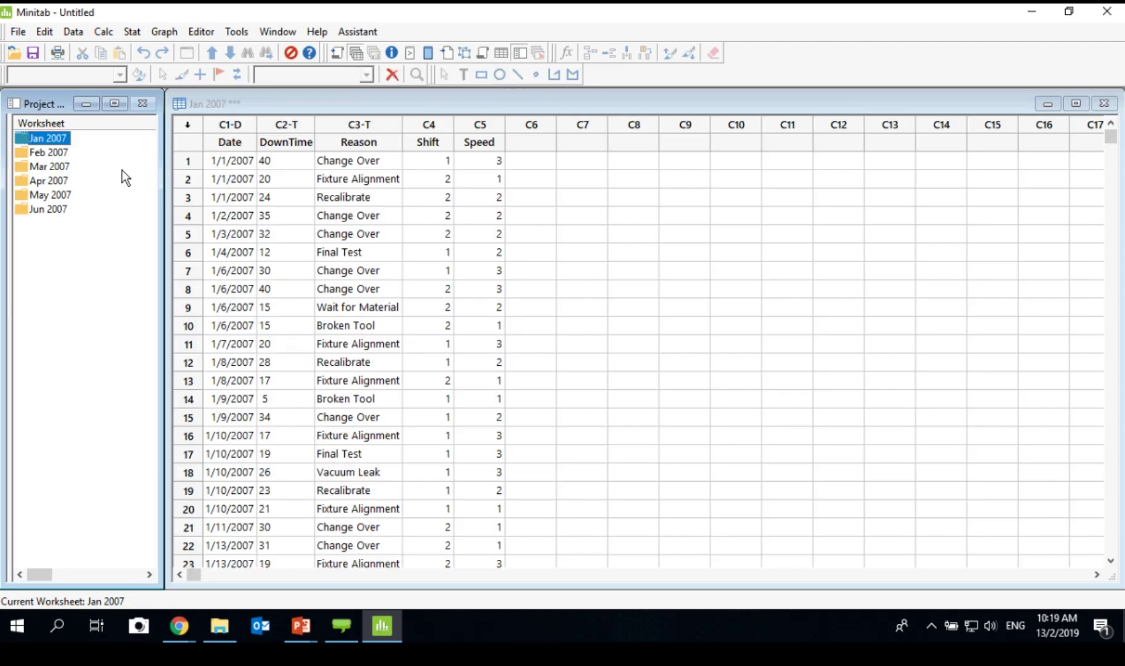
click(53, 141)
click(49, 155)
click(49, 167)
click(52, 182)
click(52, 198)
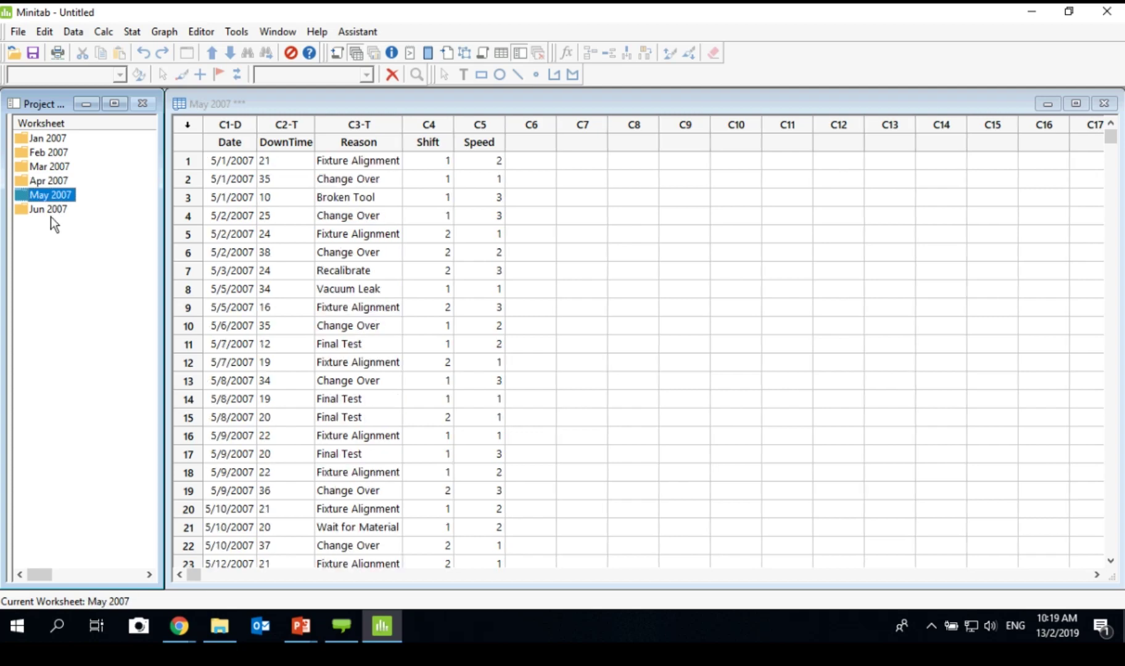
click(52, 213)
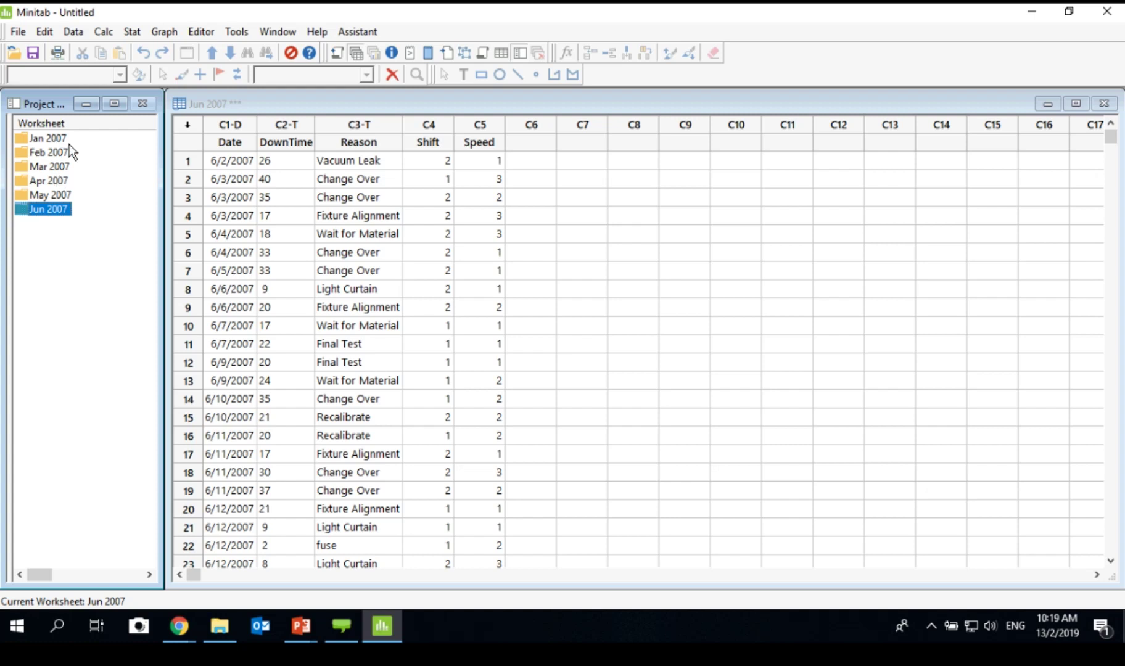
click(47, 138)
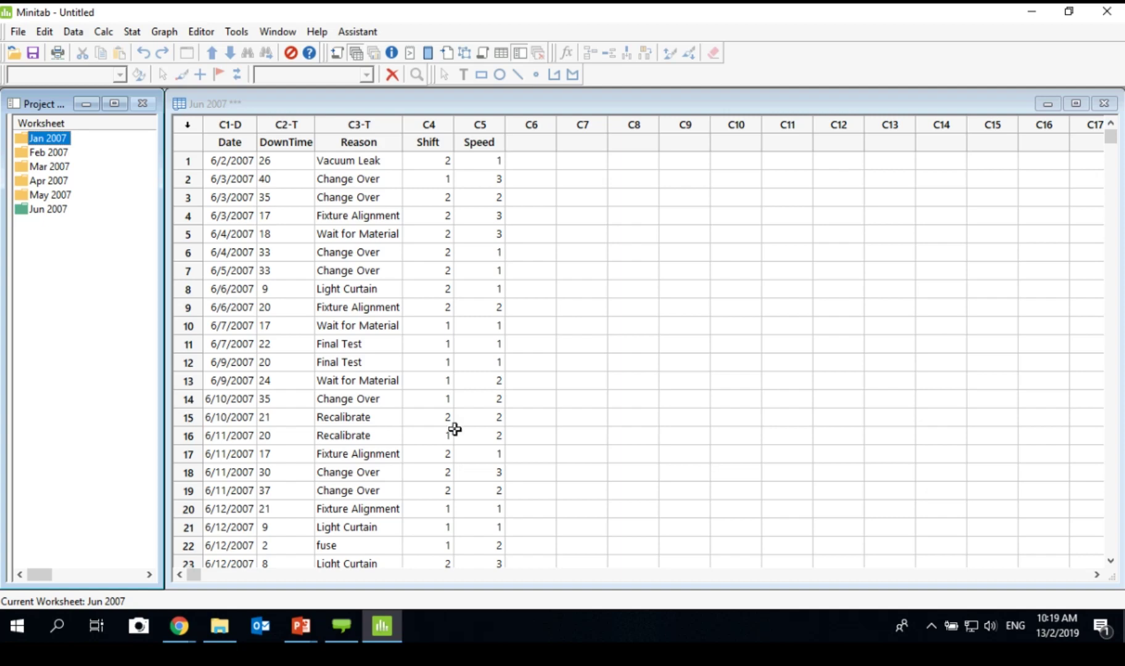
Examine the data types of the Date, DownTime, Reason and Shift columns in the Jun 2007 worksheet.
scroll(605, 379, up, 2)
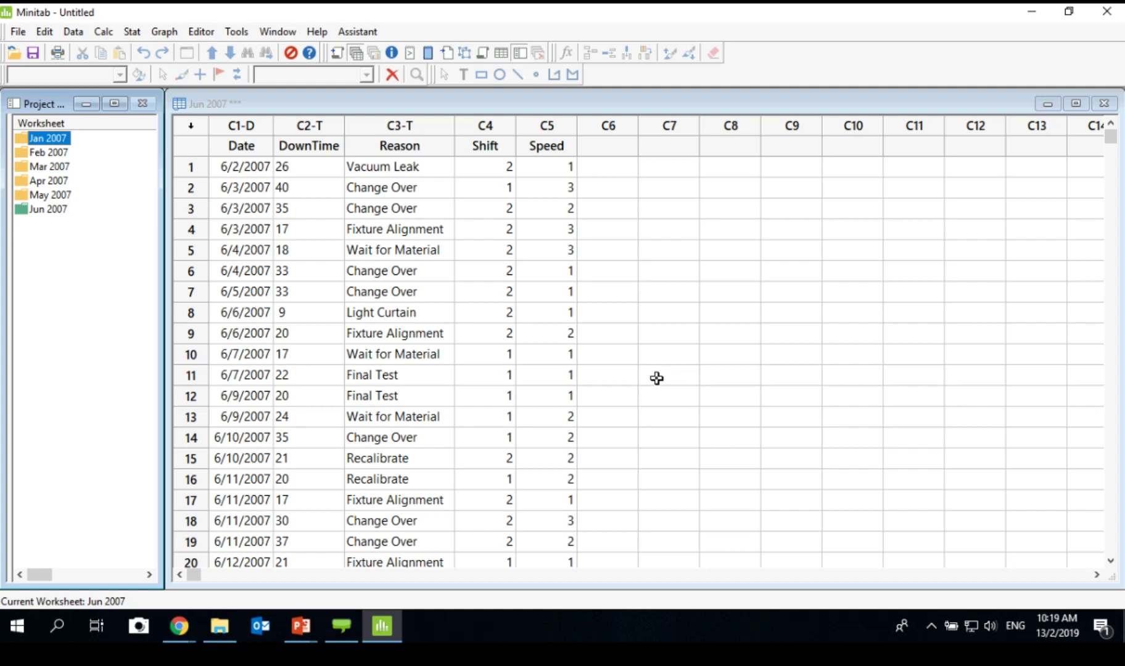
scroll(657, 378, up, 1)
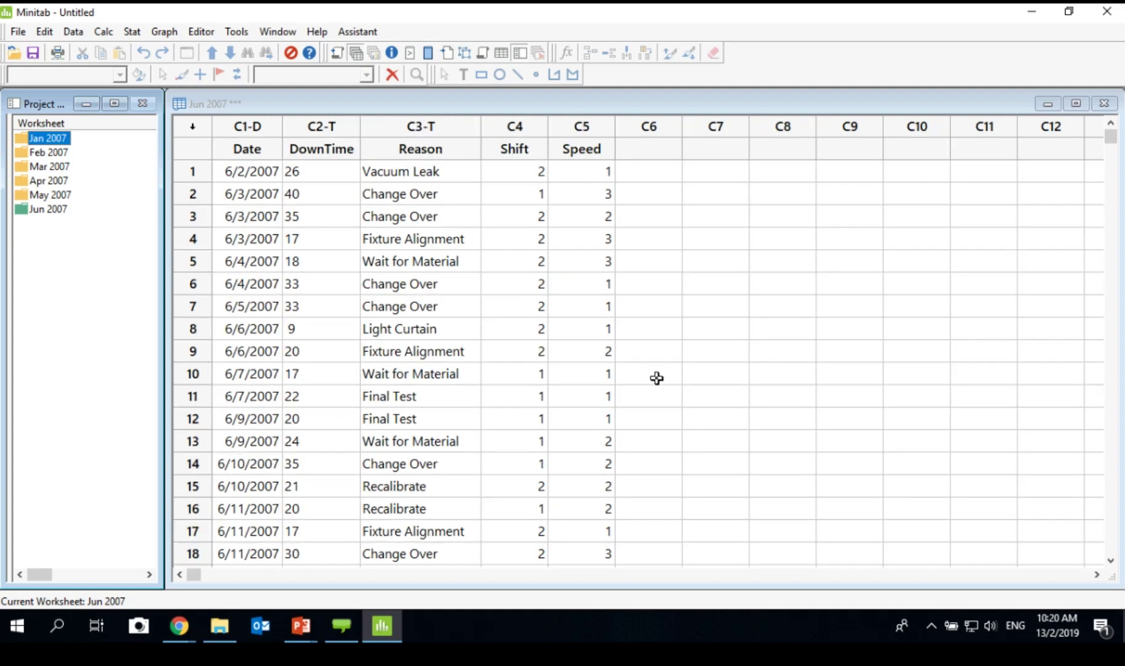
scroll(656, 378, up, 1)
scroll(673, 346, up, 1)
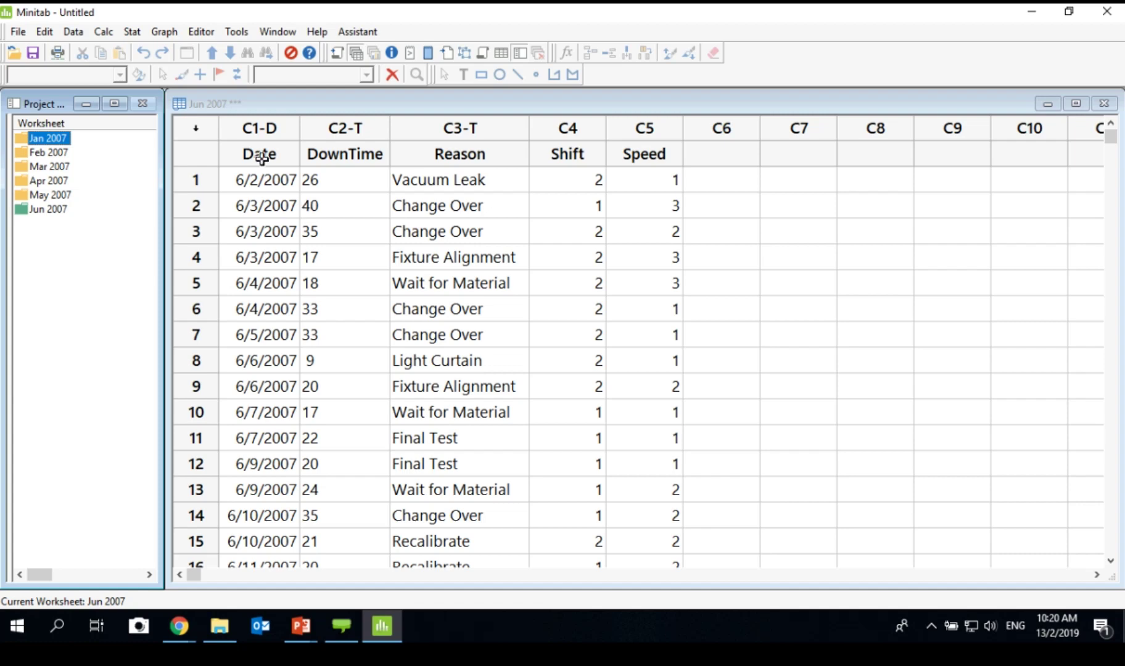
click(287, 138)
click(286, 142)
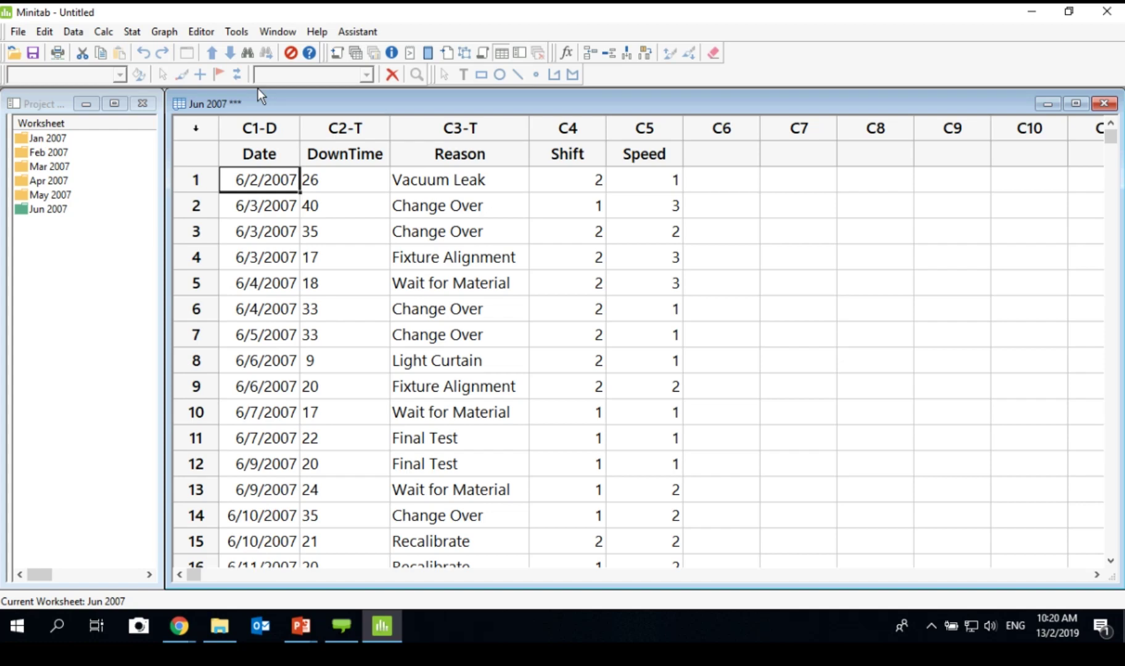
click(286, 142)
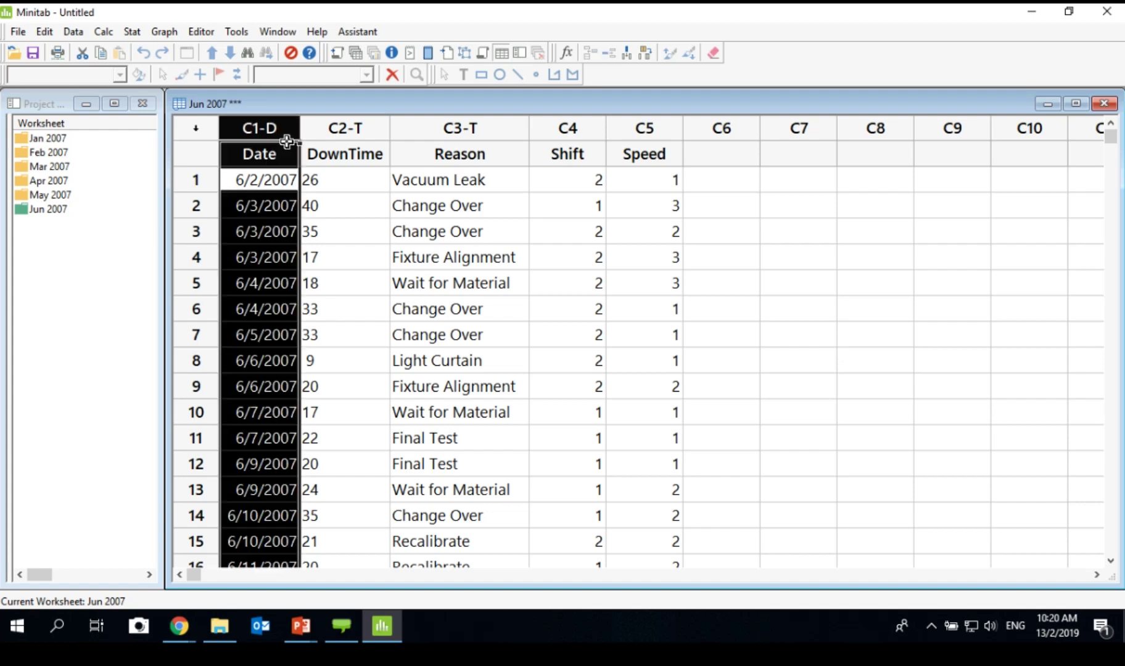
click(376, 139)
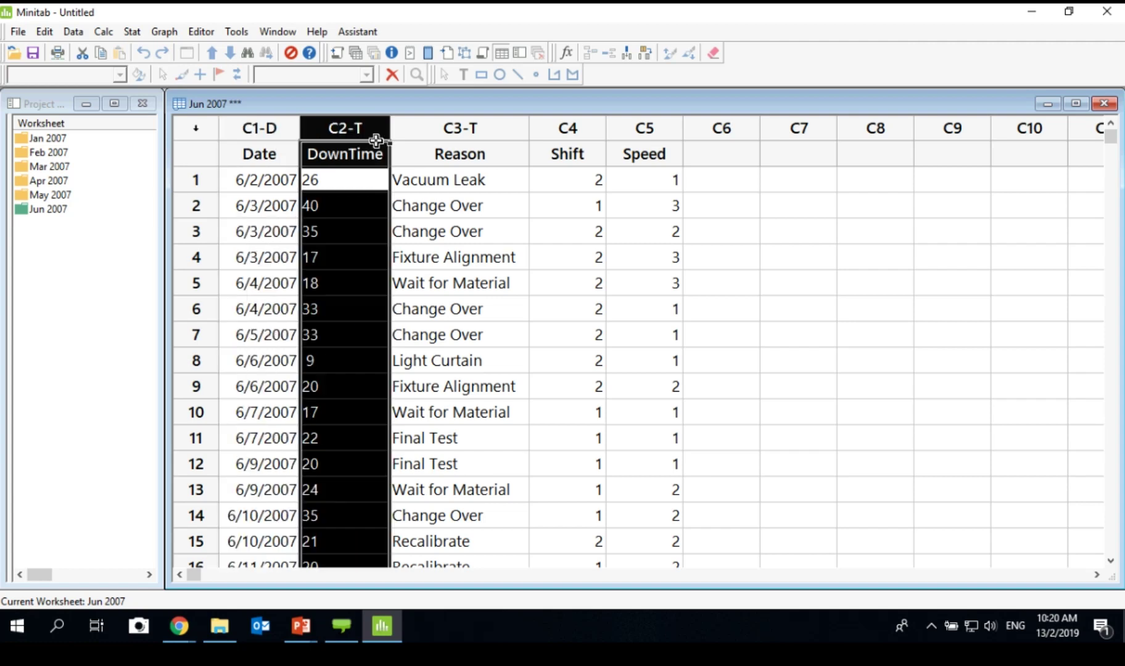
click(481, 190)
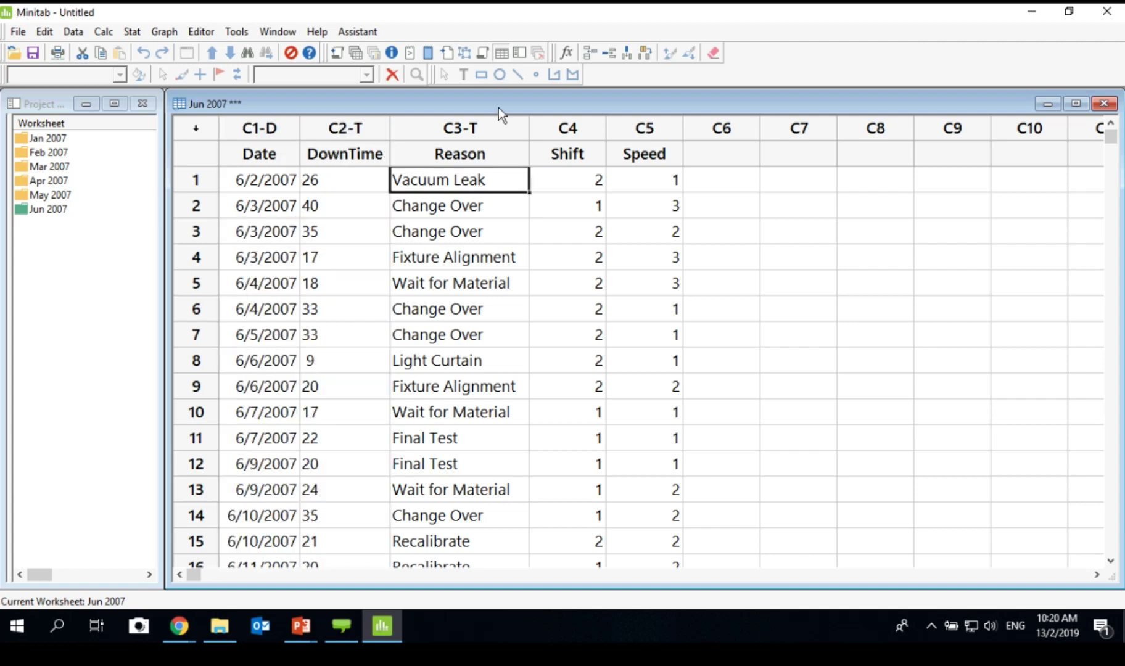
click(495, 143)
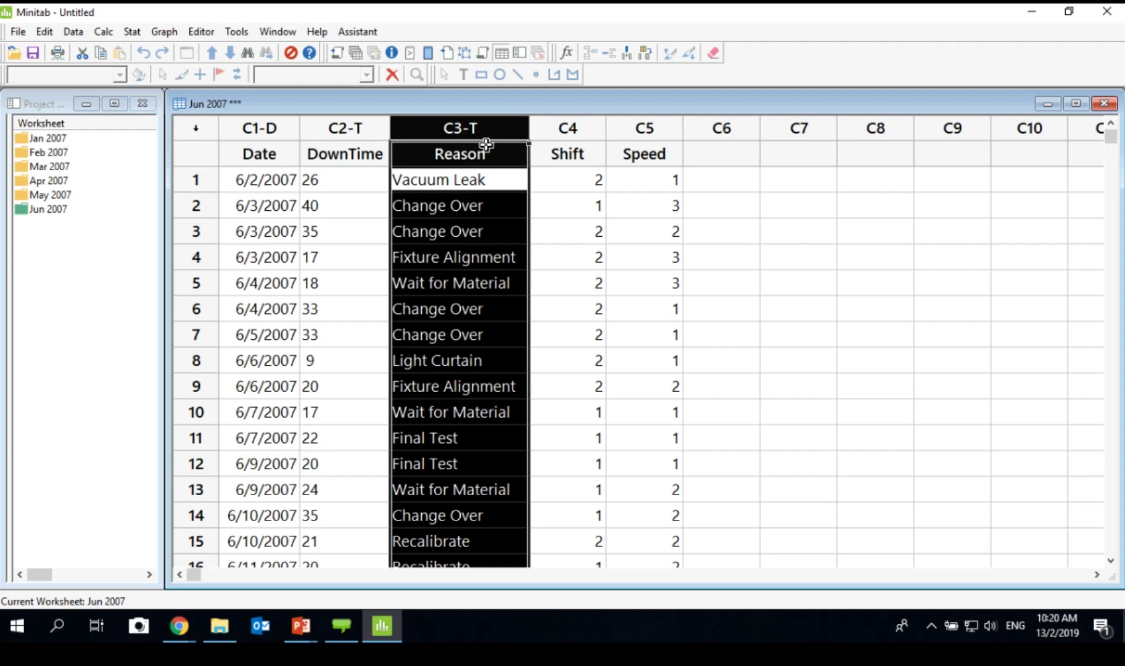
key(Right)
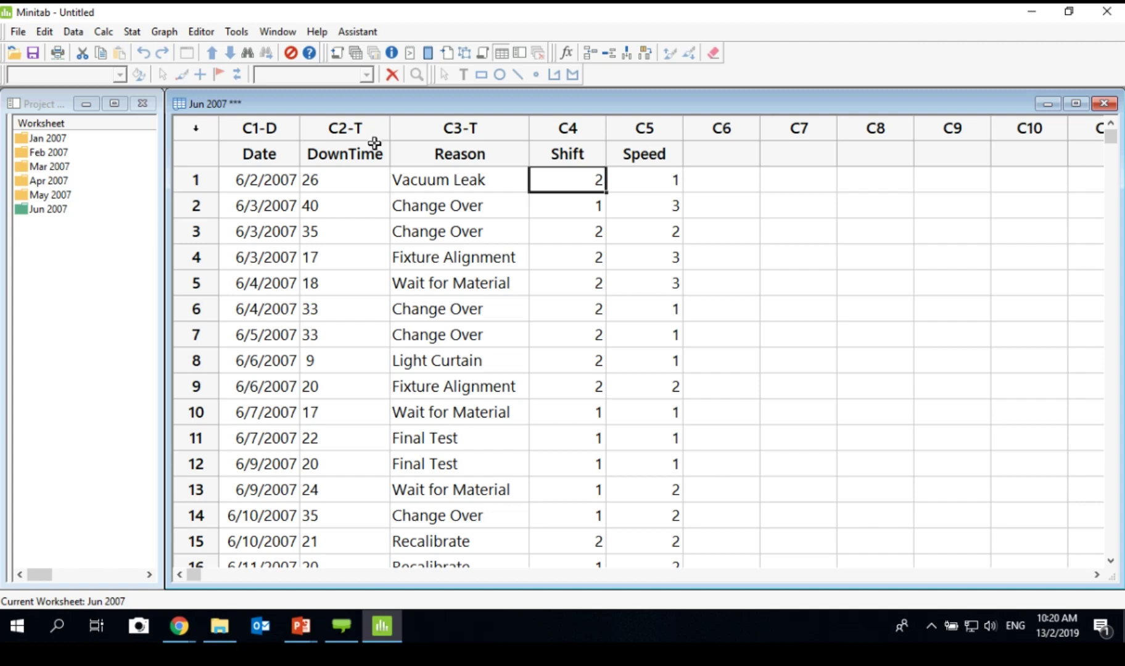
click(601, 146)
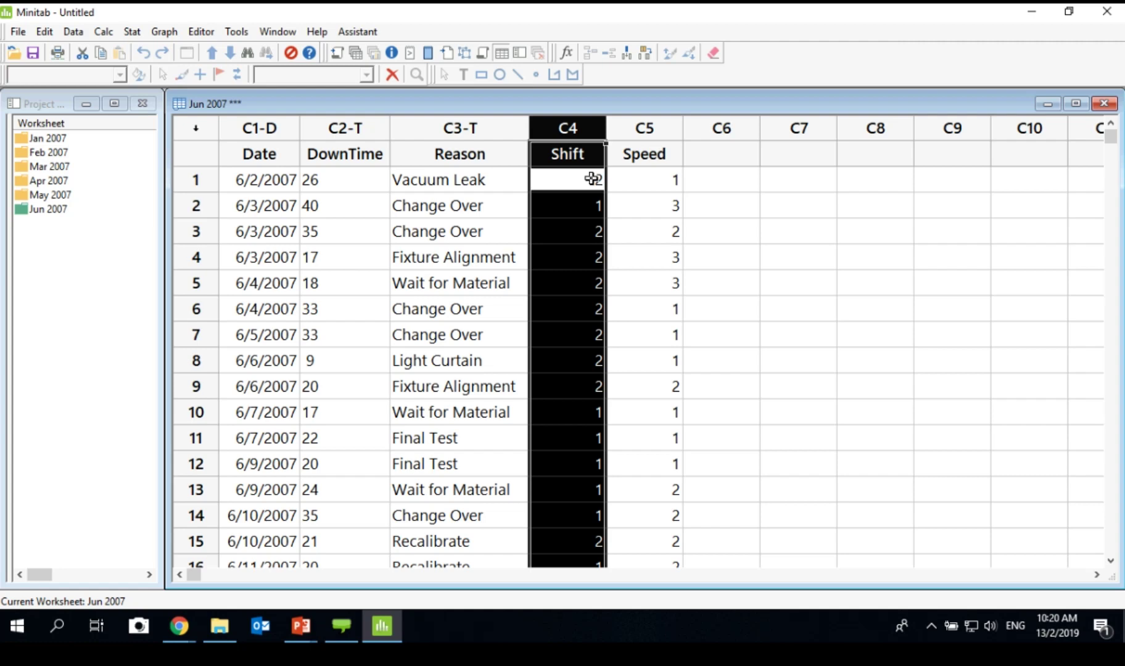
click(910, 322)
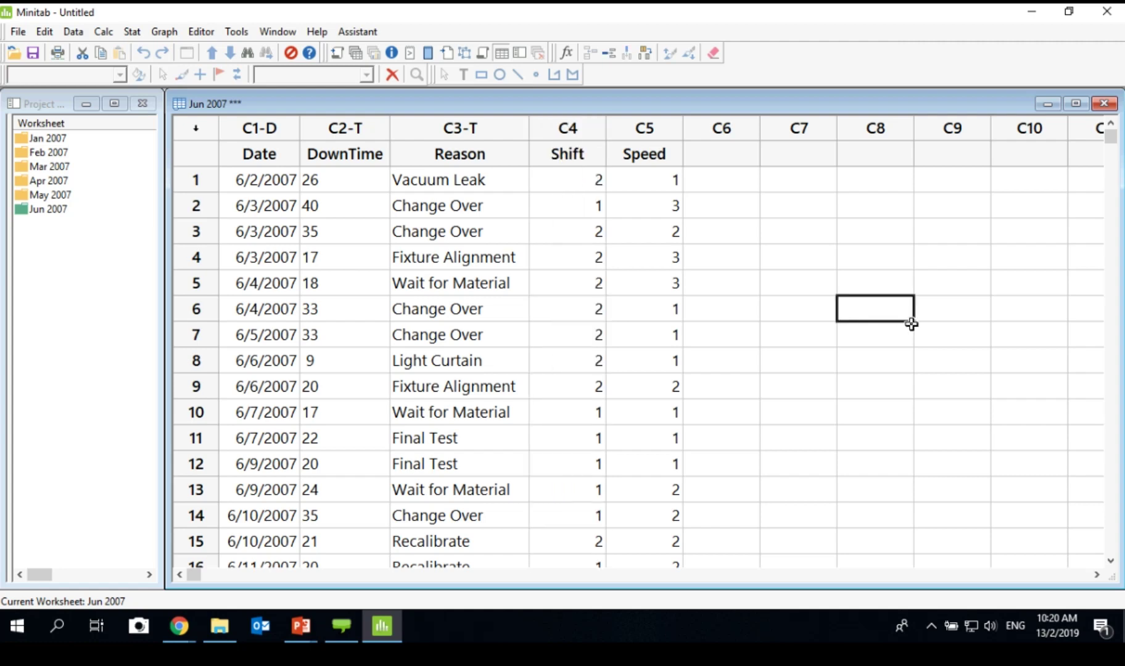
click(889, 193)
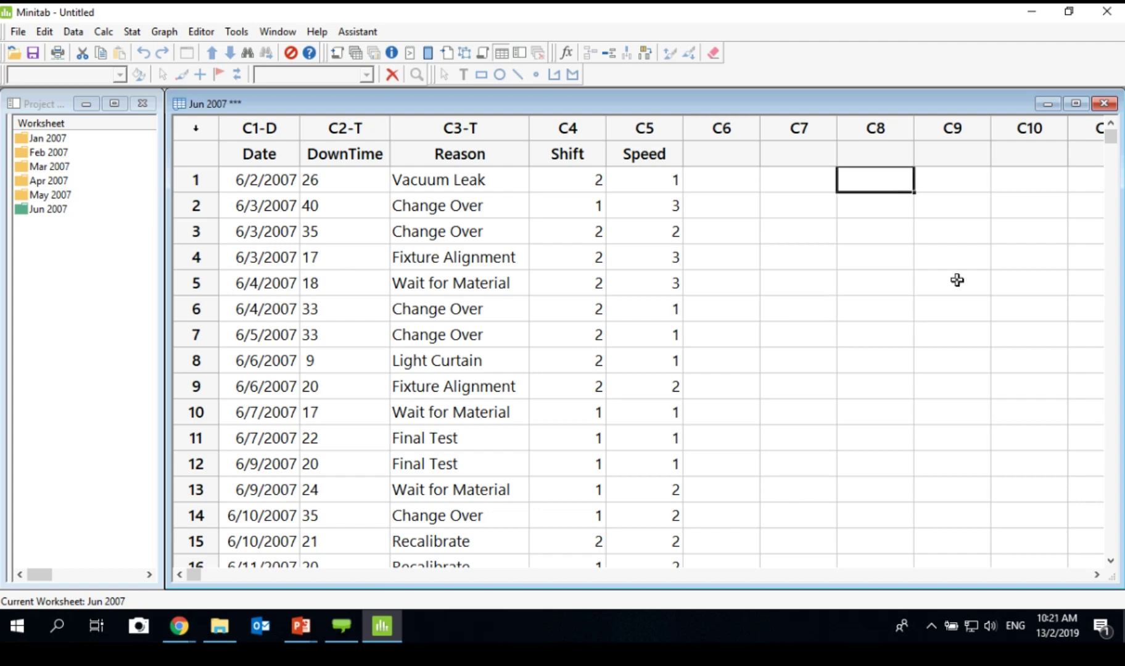
text(ga)
key(Escape)
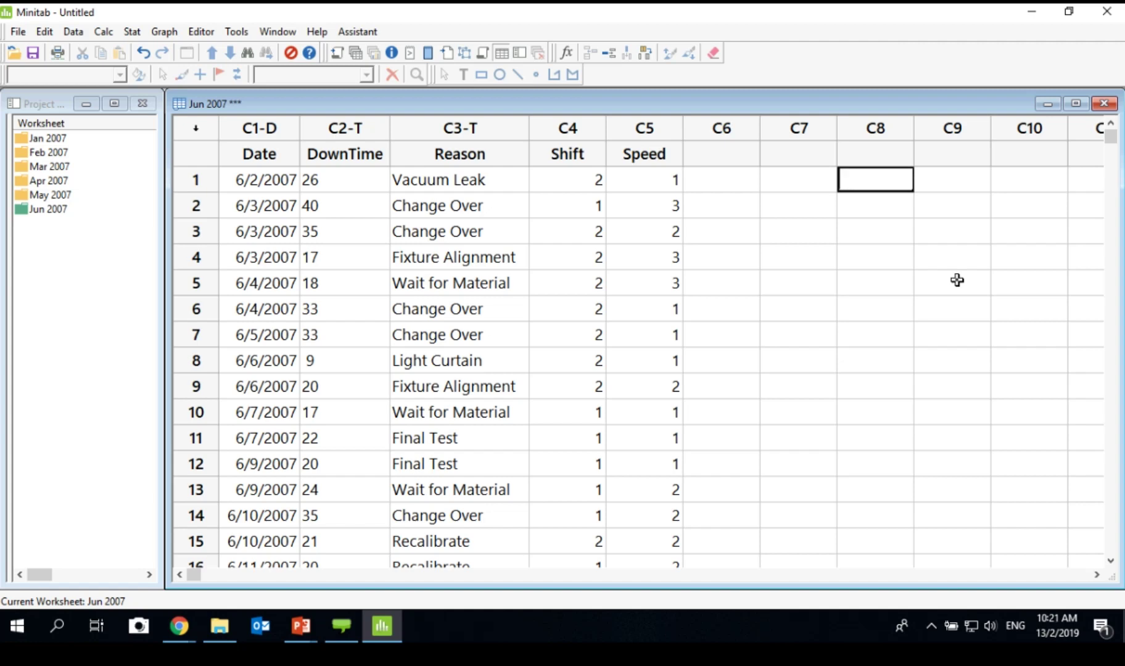
Enter 3 and 4 in the first two rows of column C8 in the Jun 2007 worksheet.
click(877, 155)
key(Down)
text(3)
key(Return)
text(4)
key(Return)
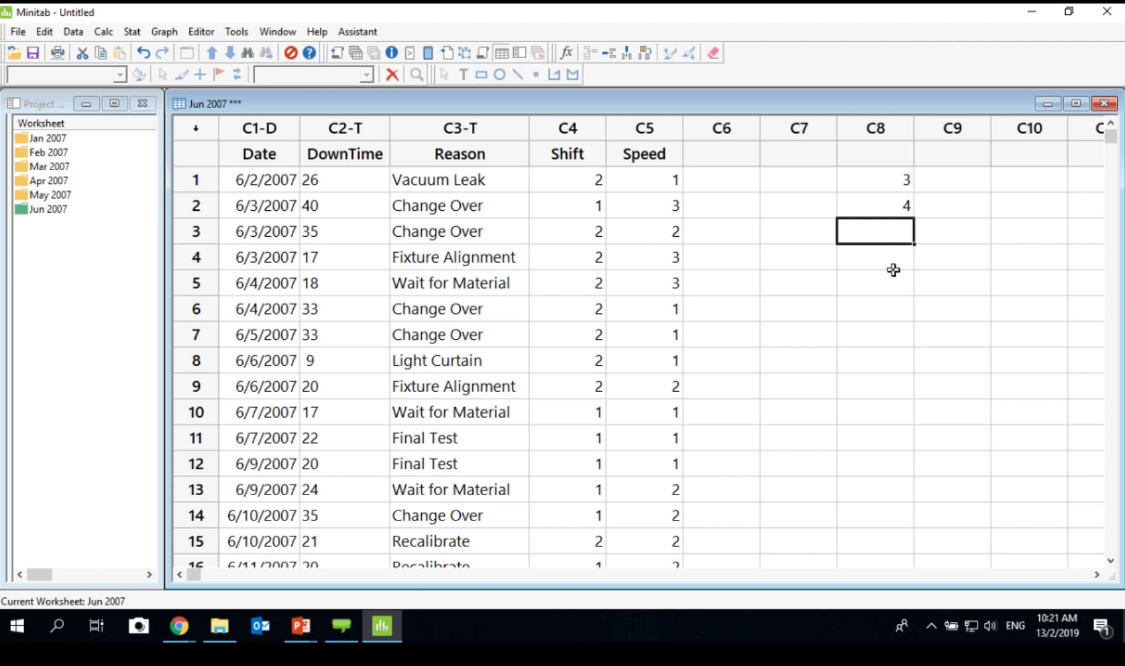
Delete the two trial values from column C8.
click(886, 216)
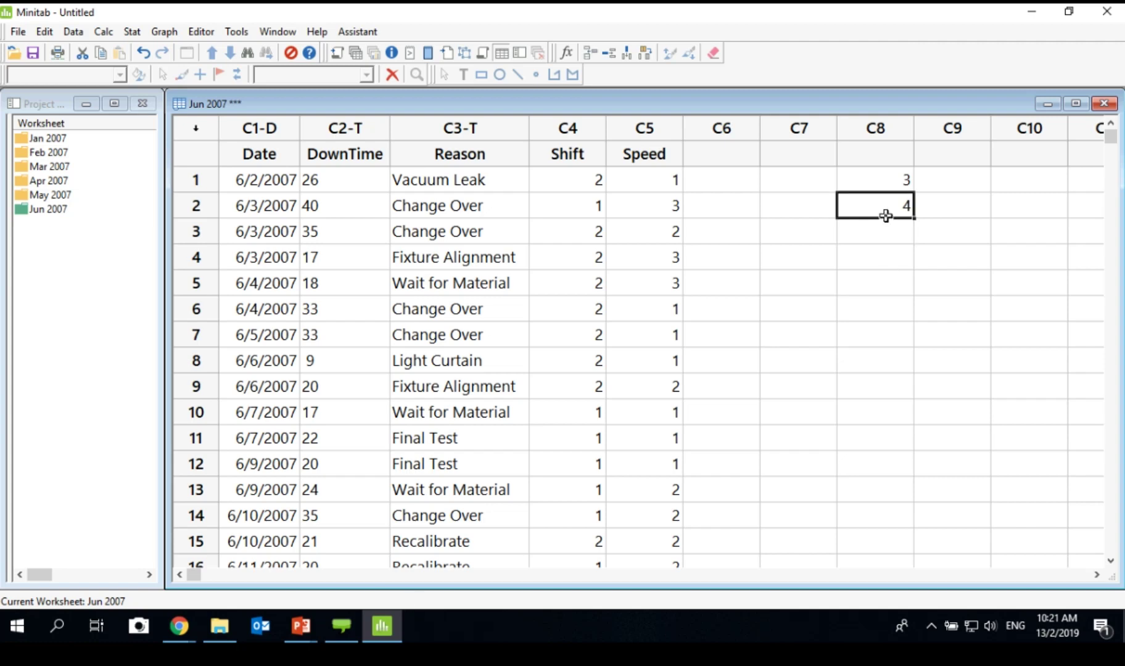
right_click(886, 185)
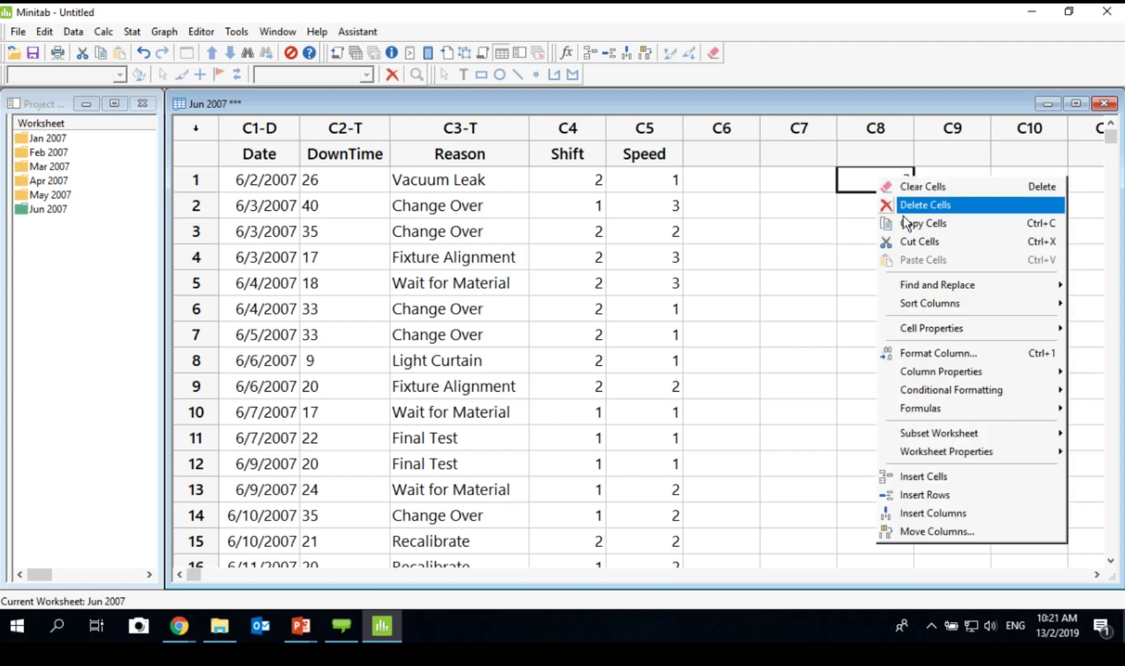
click(902, 213)
right_click(863, 185)
click(864, 187)
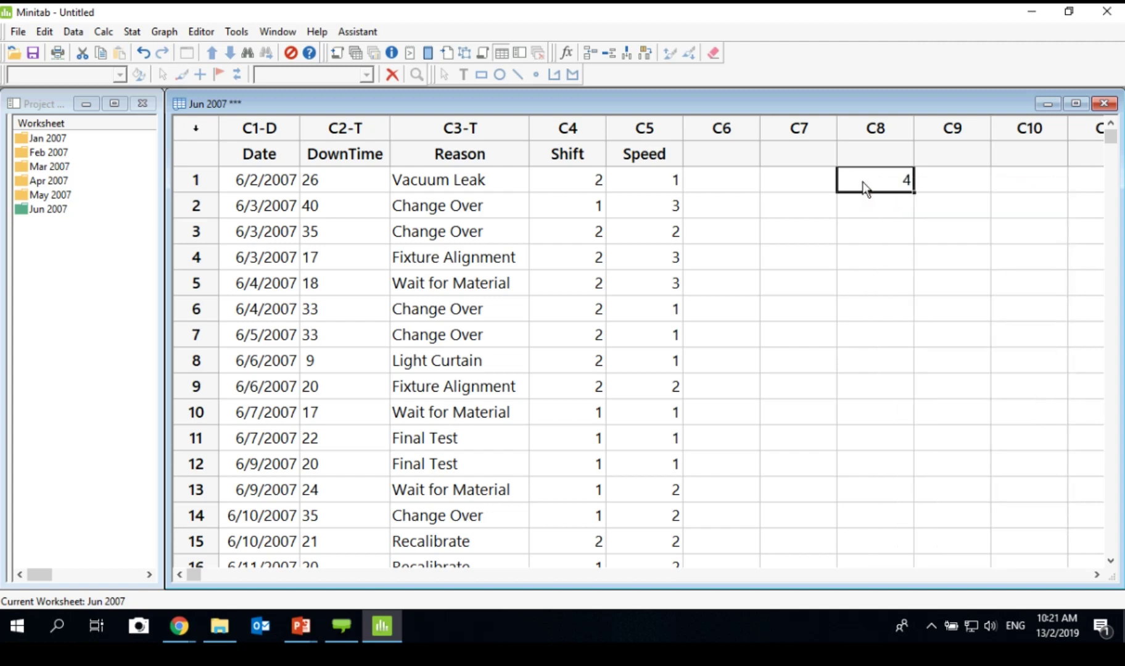
key(Delete)
click(896, 226)
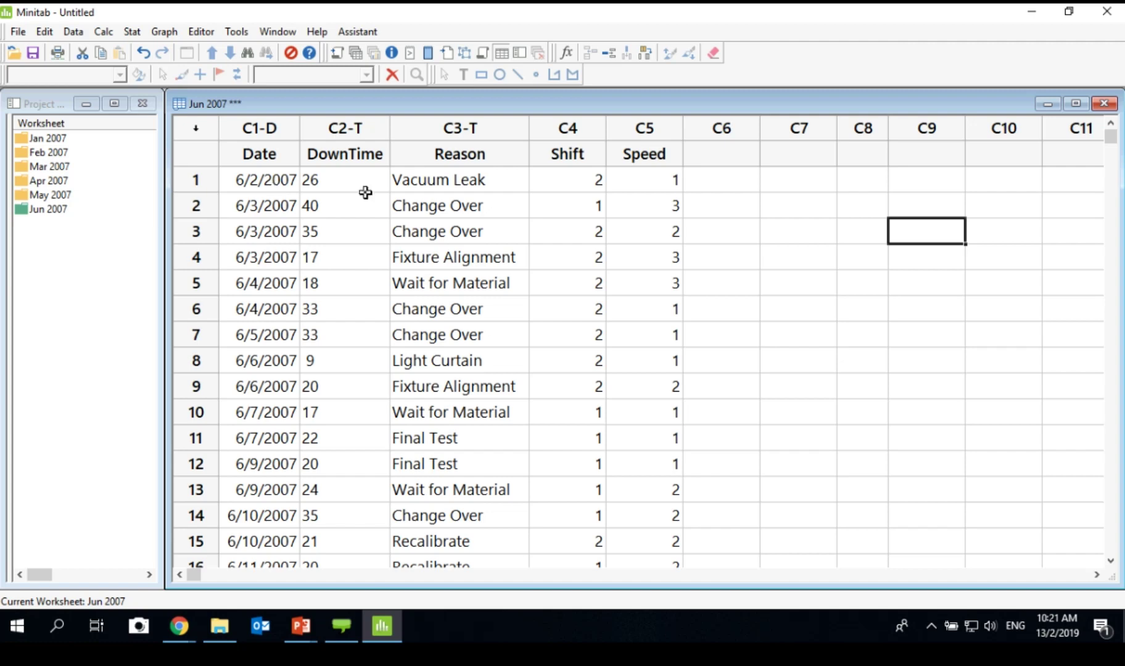
Review the DownTime, Reason, Shift, Speed and Date columns of the Jun 2007 worksheet in turn.
click(357, 144)
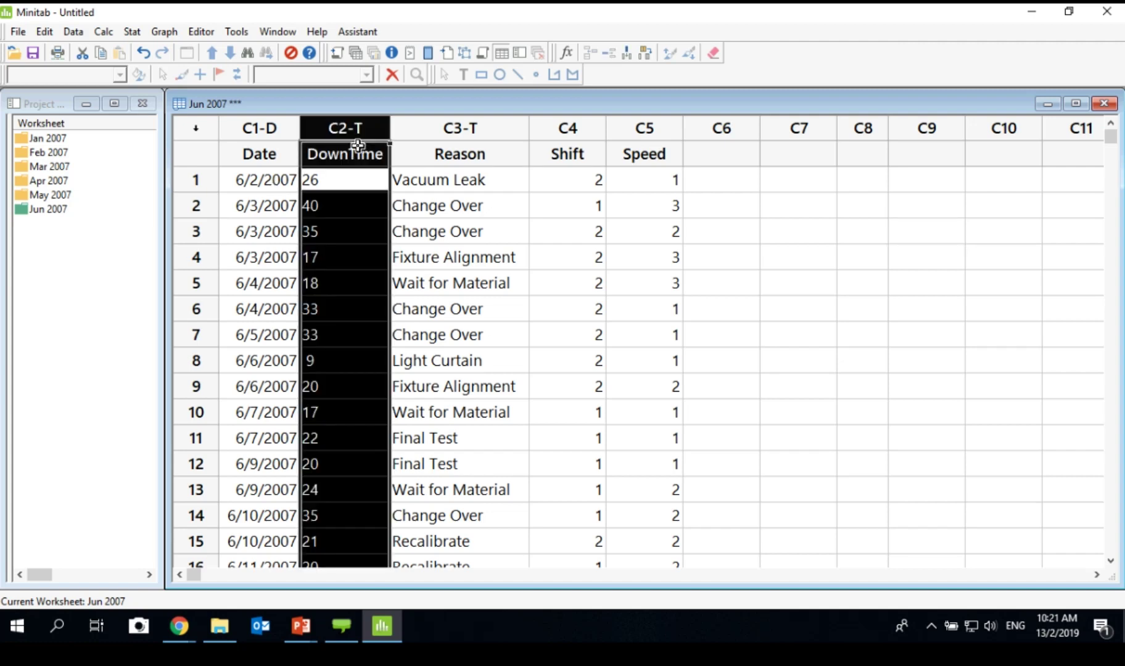
click(471, 144)
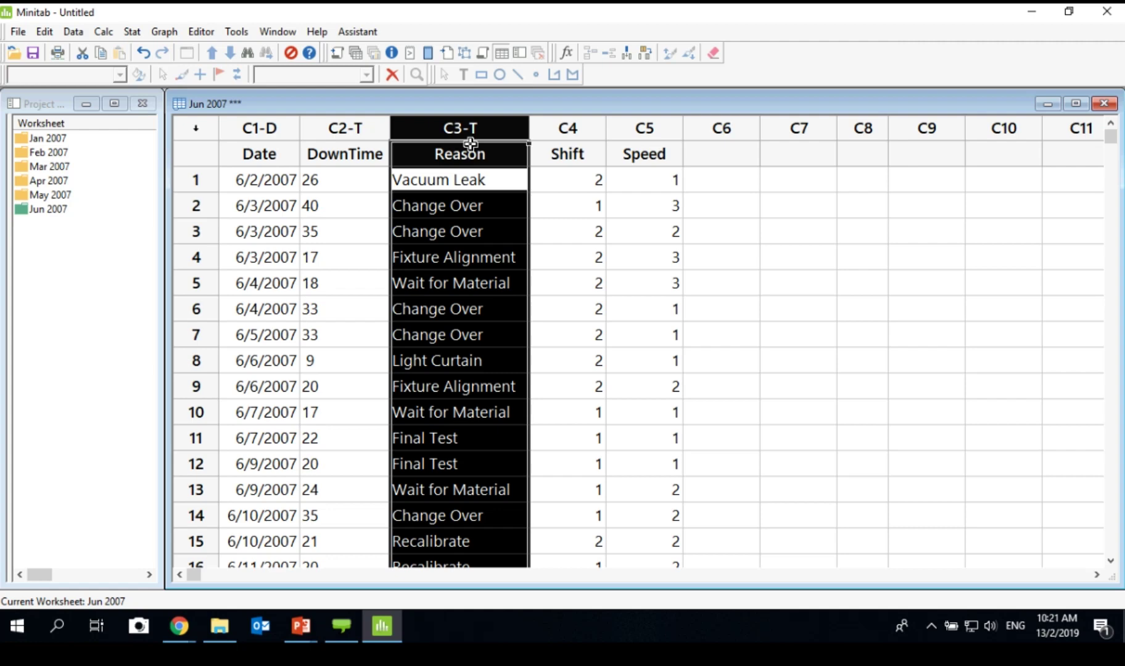
click(559, 136)
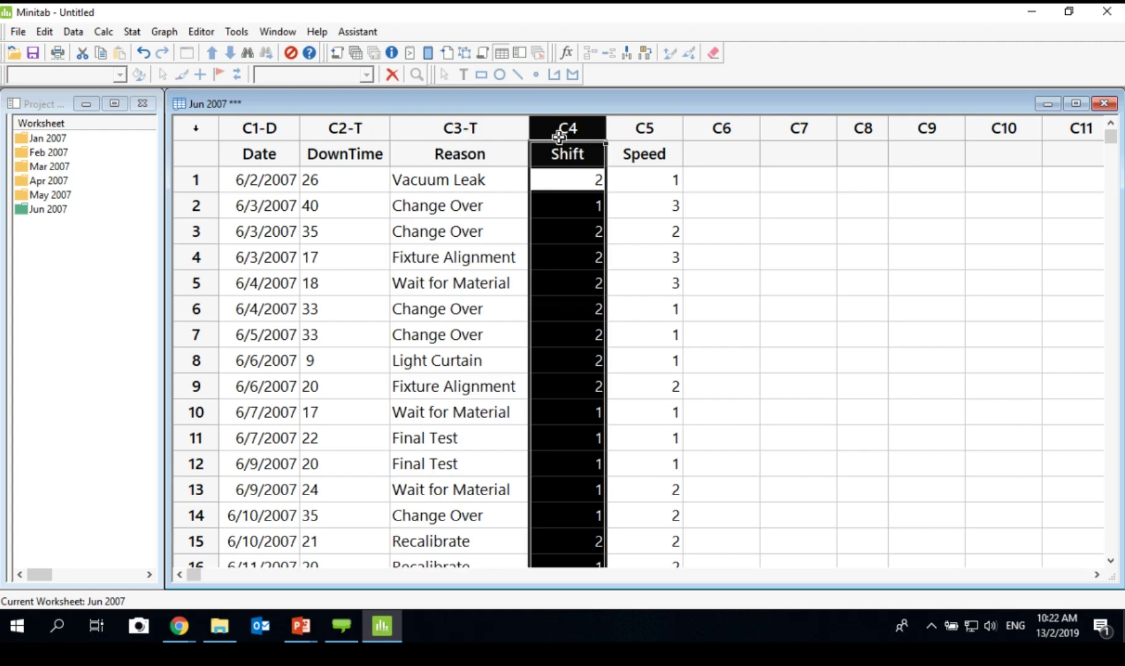
click(654, 135)
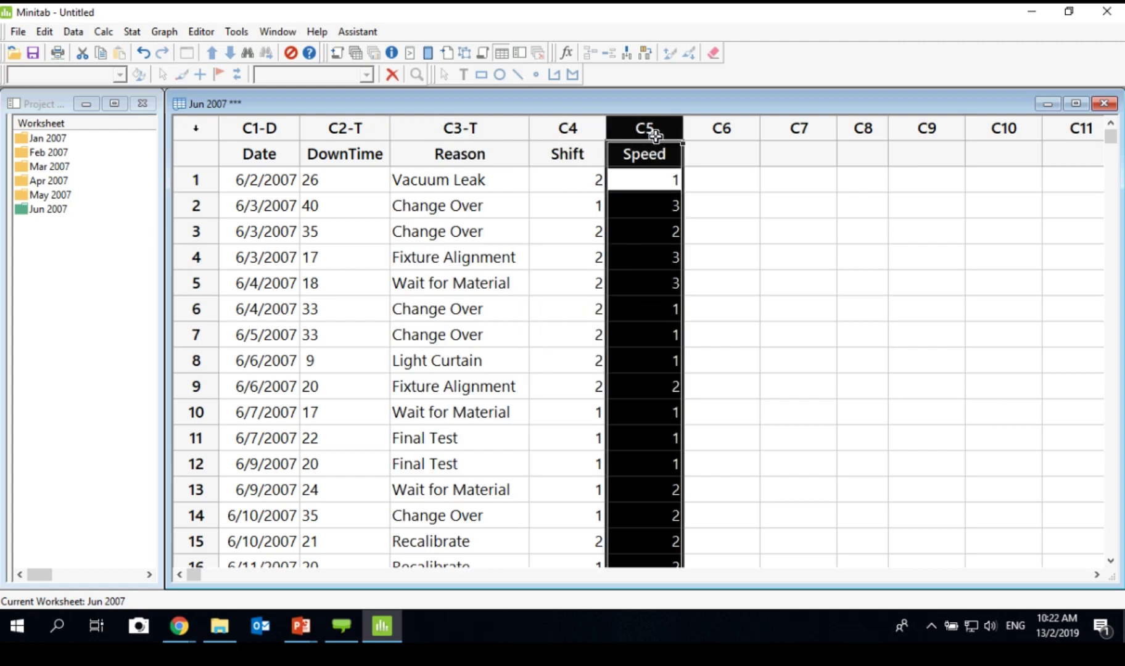
click(262, 132)
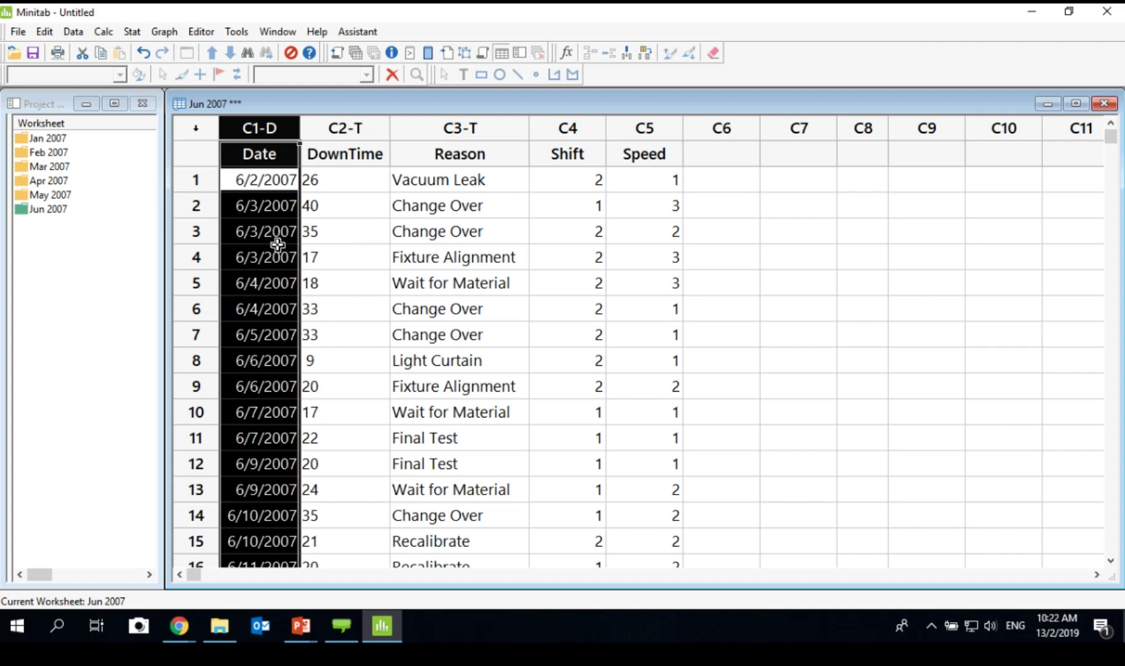
Make Jan 2007 the current worksheet without renaming it.
click(50, 139)
click(50, 140)
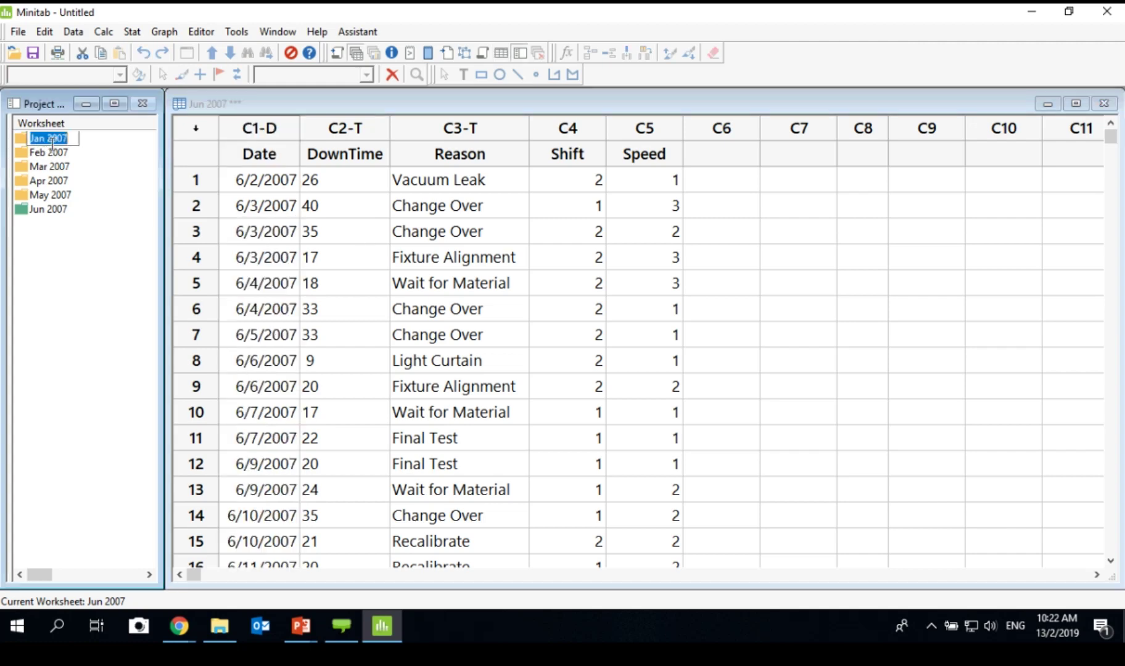
click(29, 137)
double_click(29, 137)
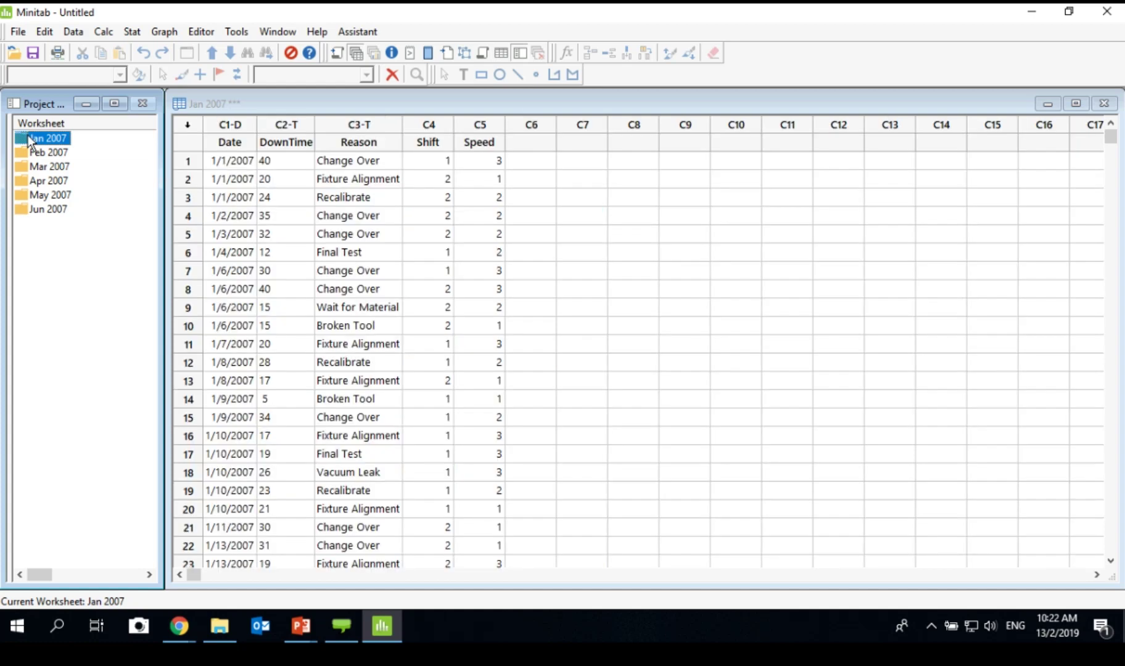
scroll(319, 233, up, 2)
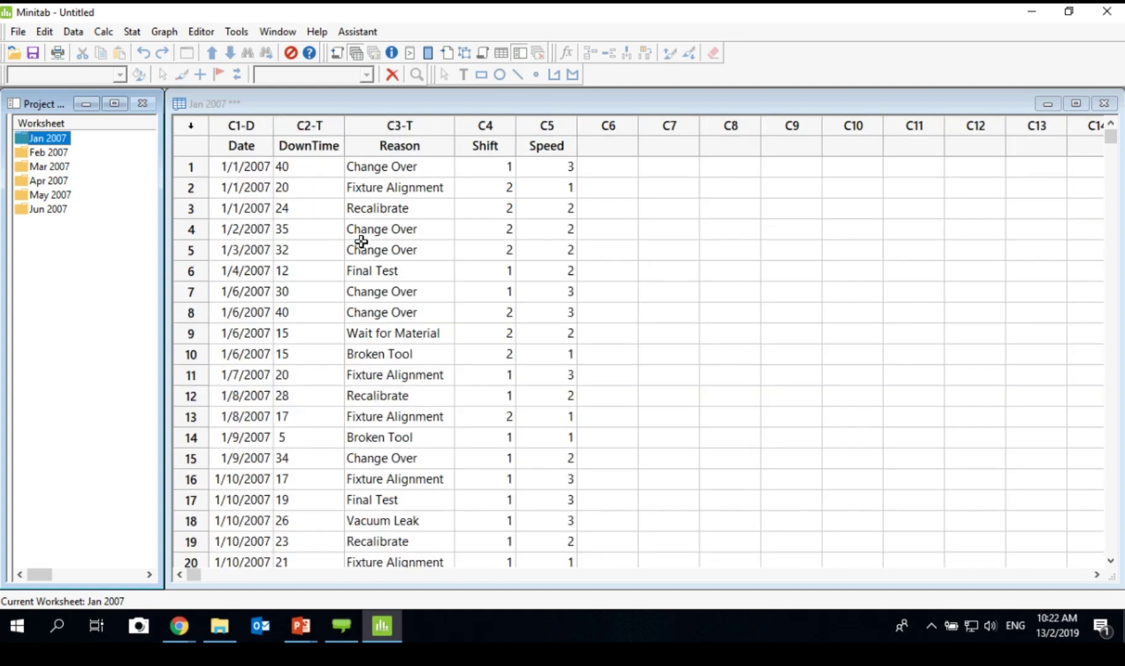
scroll(361, 242, up, 1)
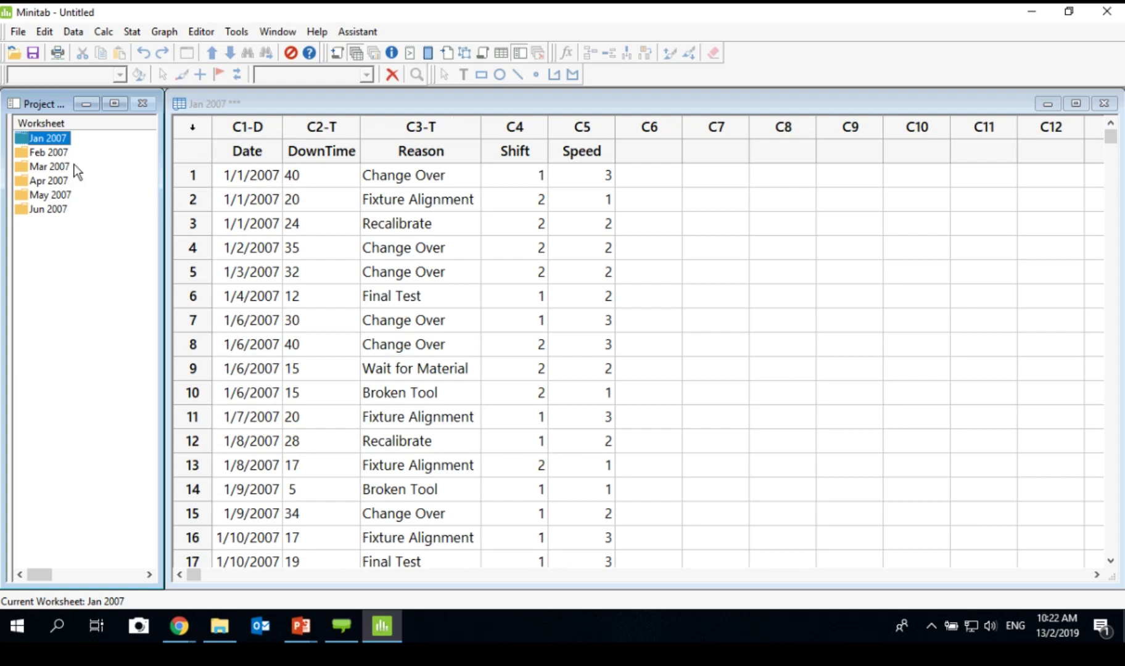
click(50, 141)
click(56, 147)
click(54, 154)
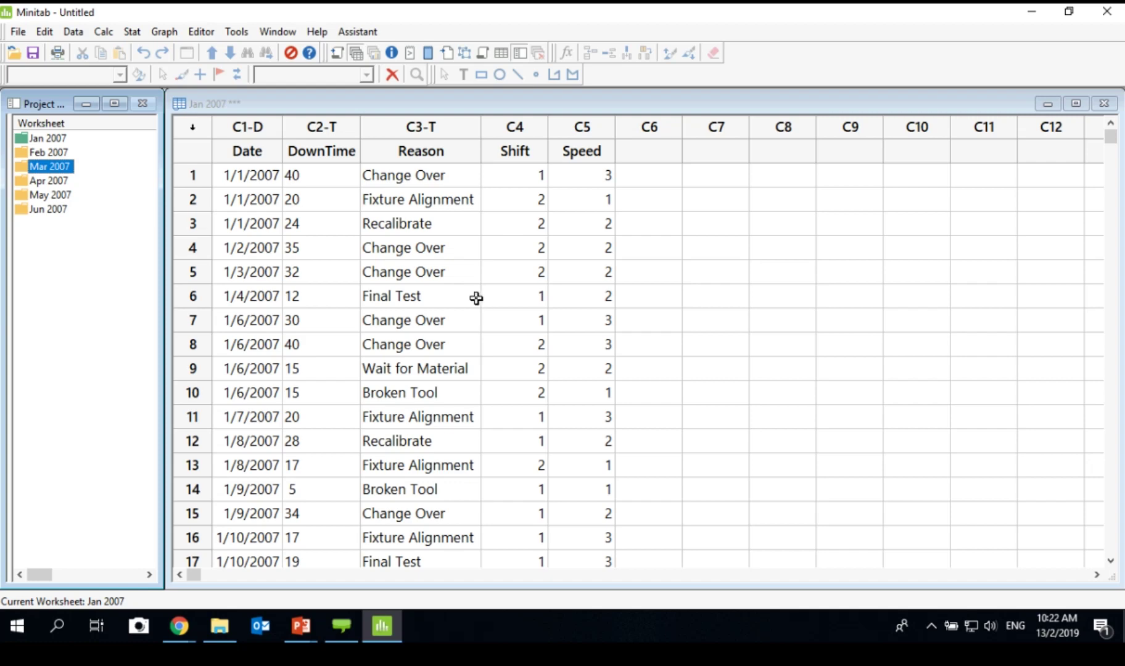
click(73, 32)
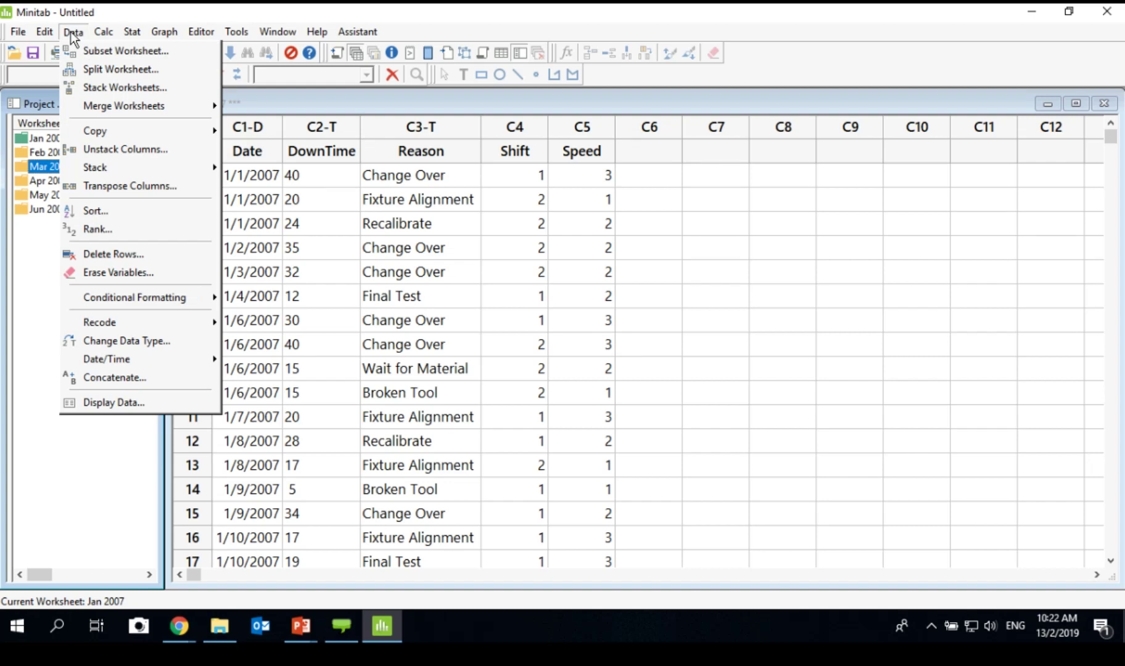
key(Down)
key(Down)
key(Down)
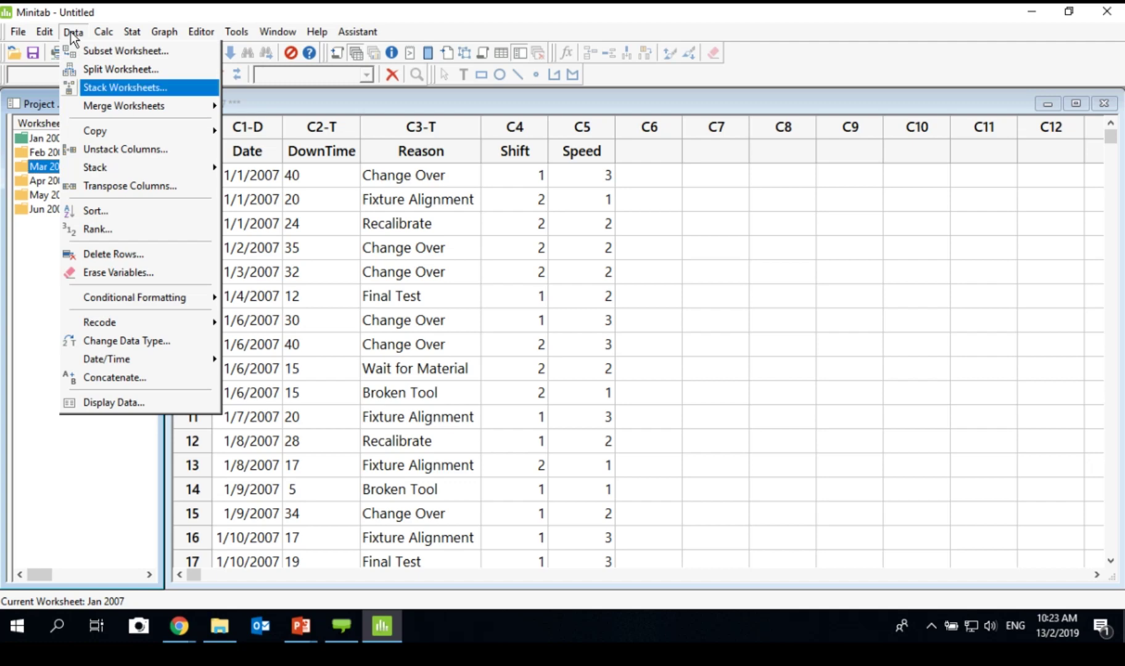
click(106, 92)
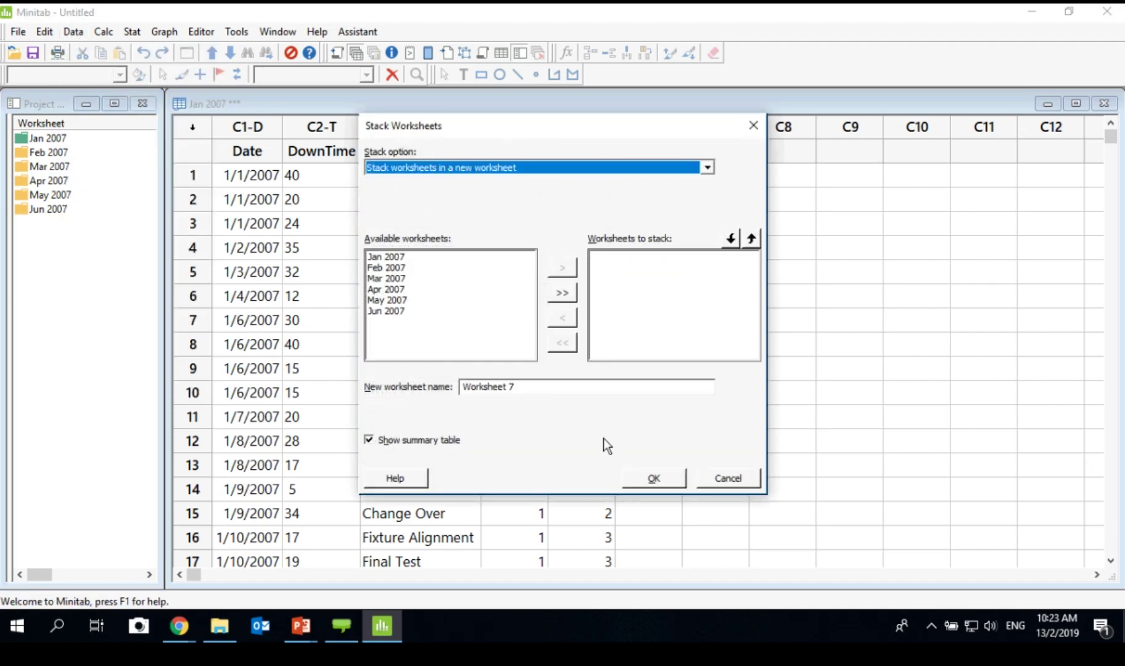
key(Escape)
Set up Stack Worksheets to stack all six monthly worksheets, Jan 2007 to Jun 2007, in a new worksheet.
click(73, 31)
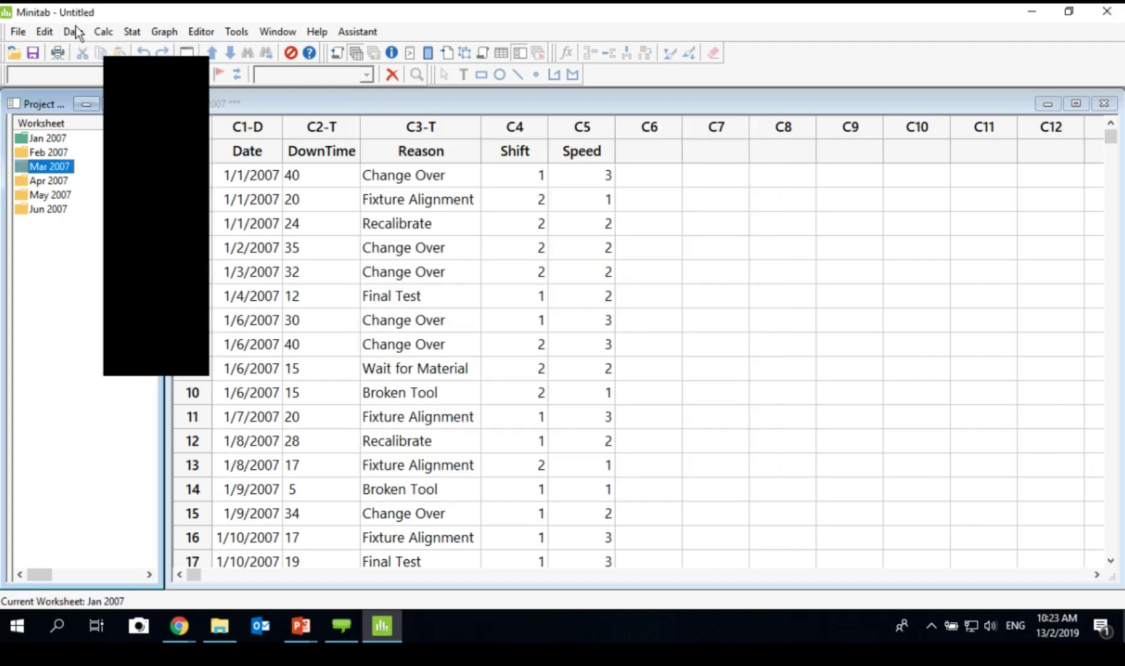
click(111, 92)
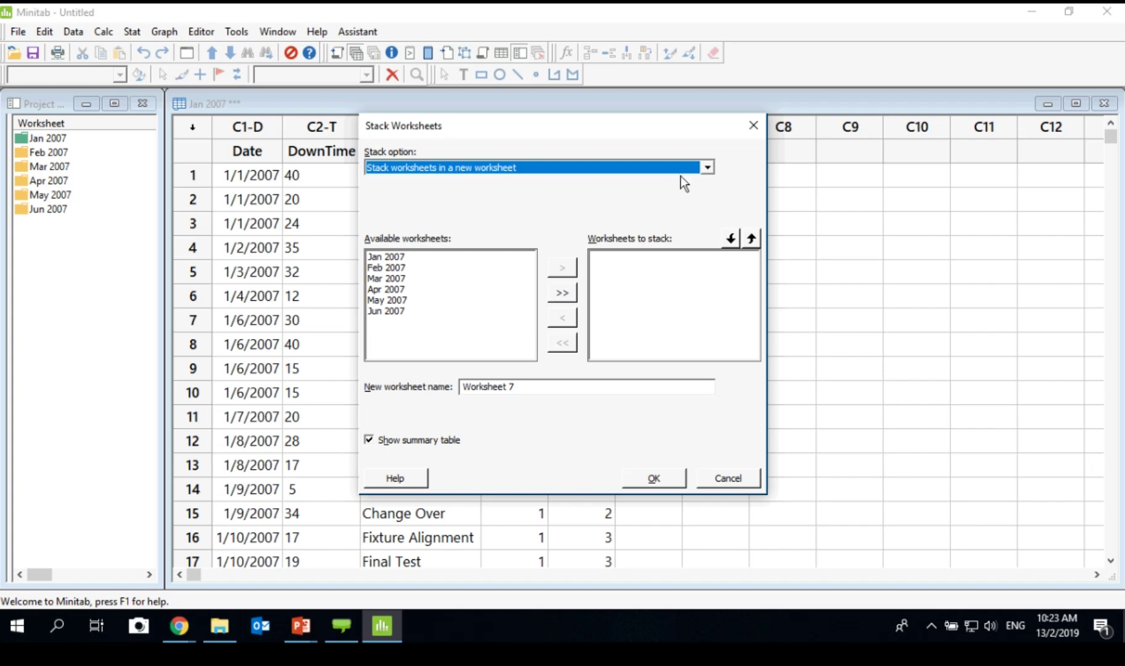
click(705, 171)
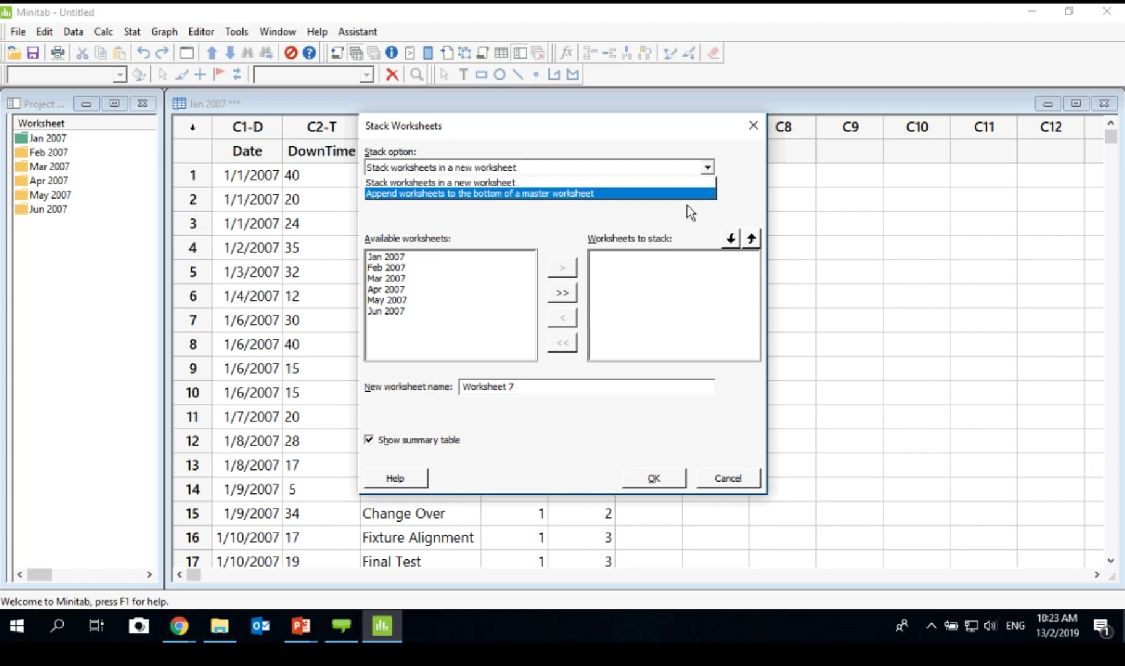
click(699, 186)
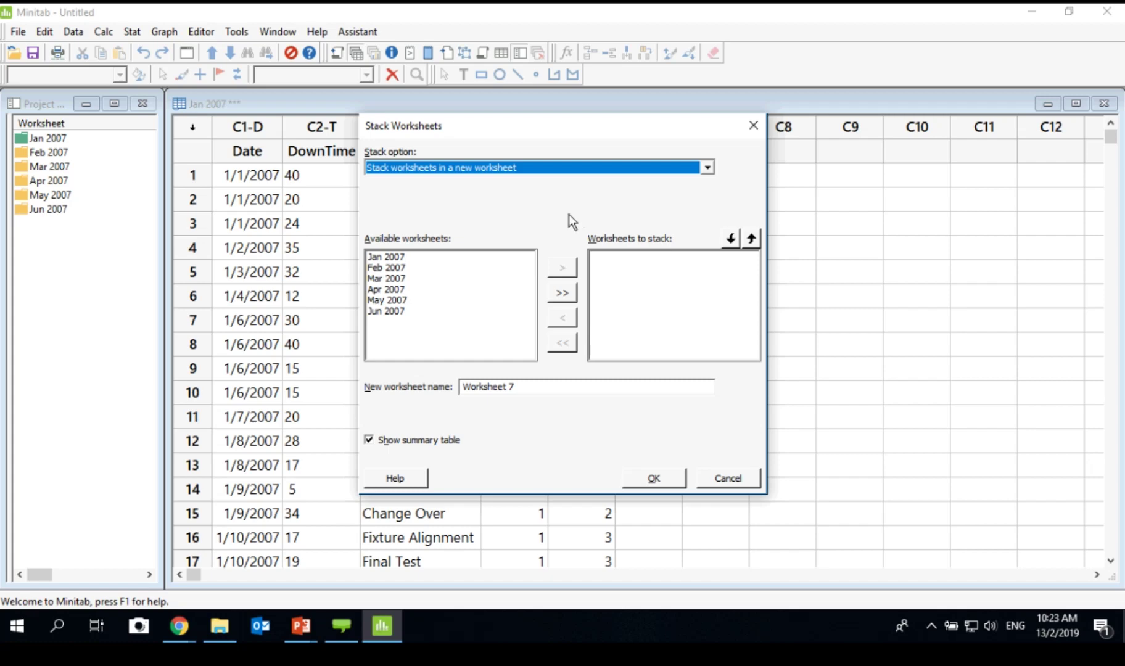
click(376, 258)
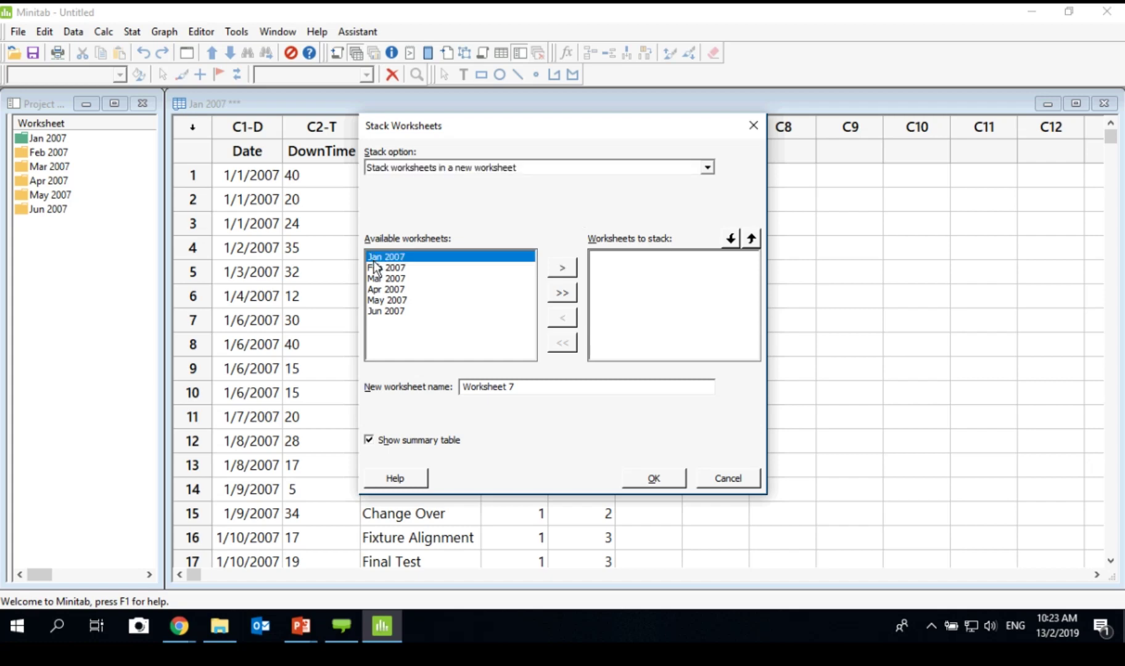
ctrl+click(391, 313)
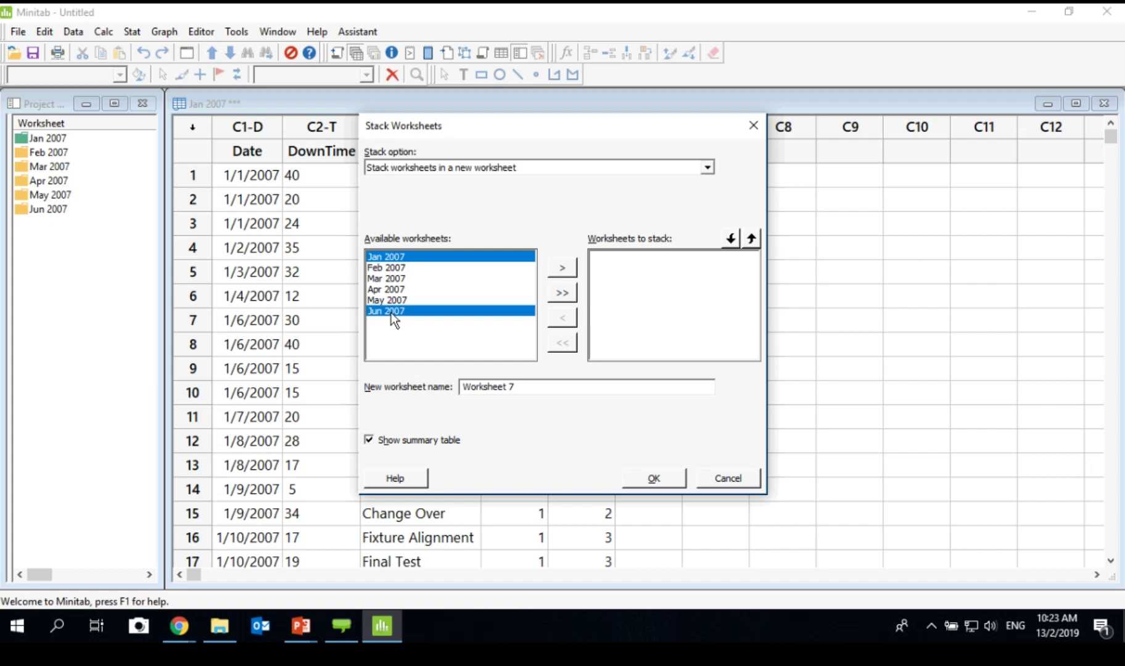
click(562, 293)
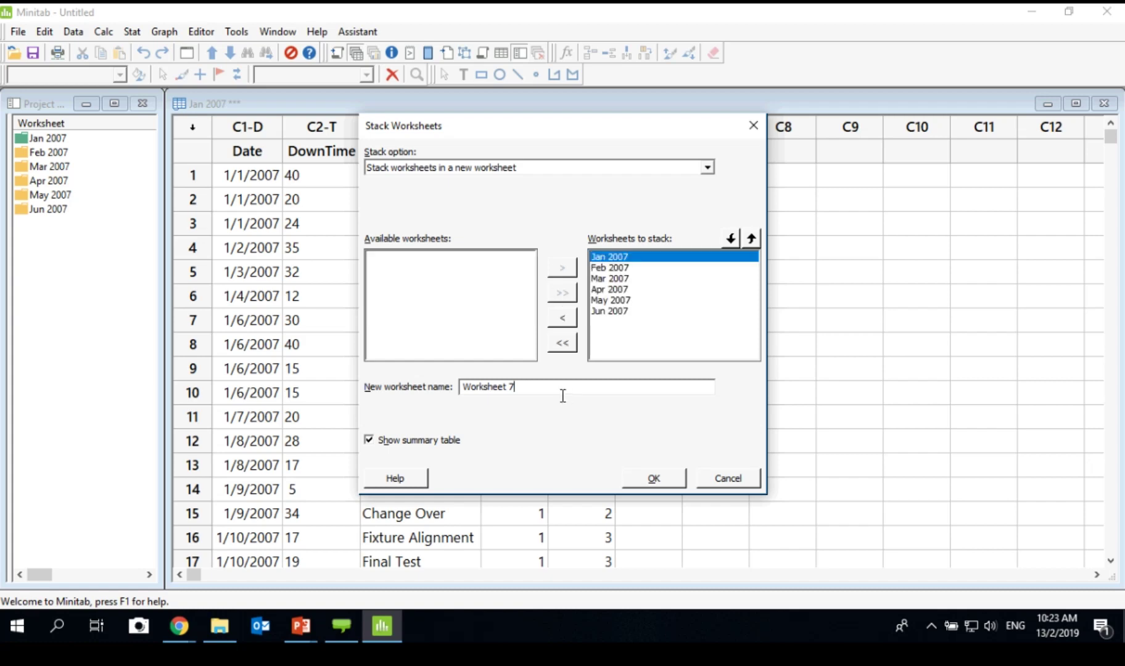
Name the new worksheet Complete and run the stacking.
click(571, 389)
key(BackSpace)
key(BackSpace)
key(BackSpace)
key(BackSpace)
key(BackSpace)
key(BackSpace)
key(BackSpace)
key(BackSpace)
key(BackSpace)
key(BackSpace)
key(BackSpace)
text(Comp)
key(BackSpace)
text(plete)
click(670, 480)
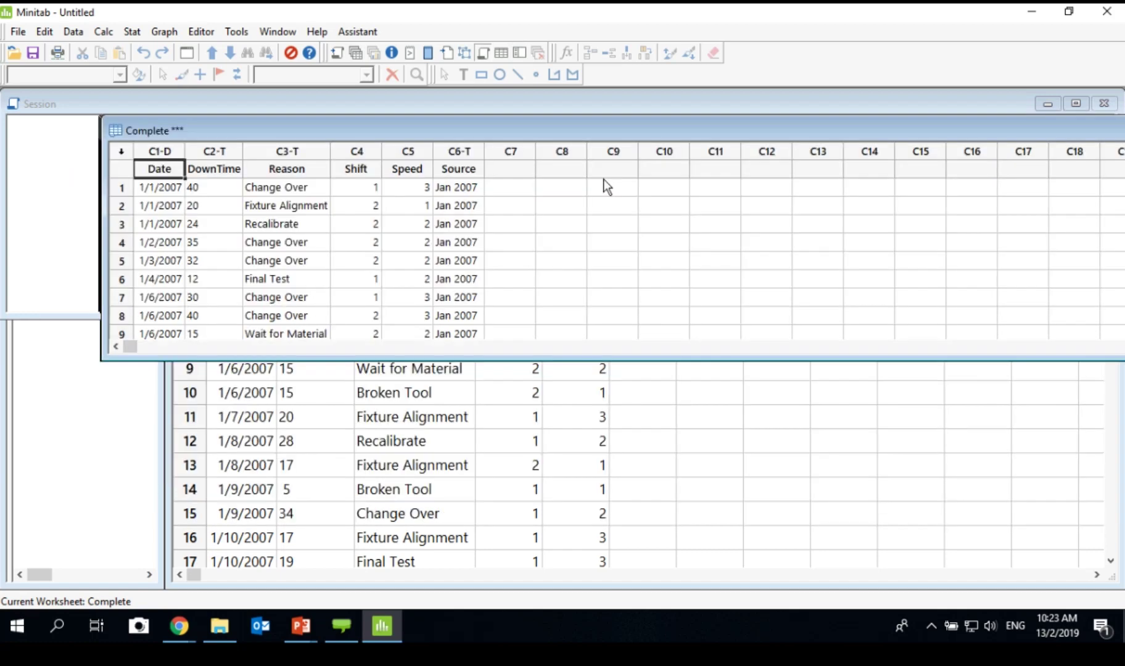
Display the Complete worksheet beside the worksheet list and examine how its Source column identifies the month of each row.
click(355, 53)
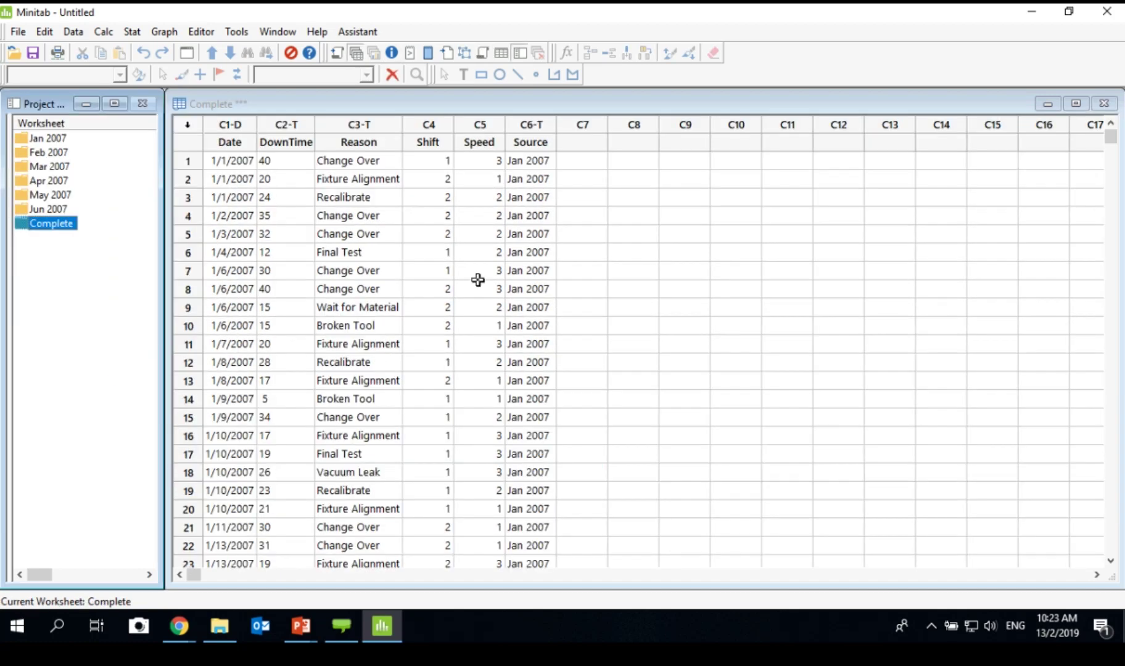
scroll(502, 264, up, 2)
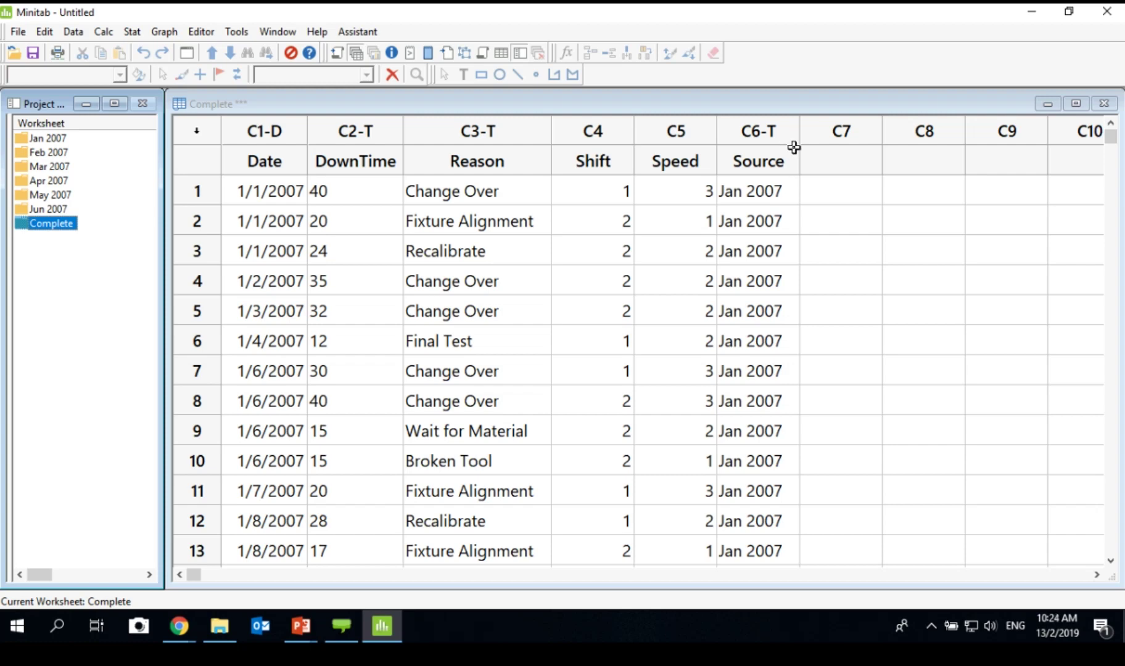
click(780, 169)
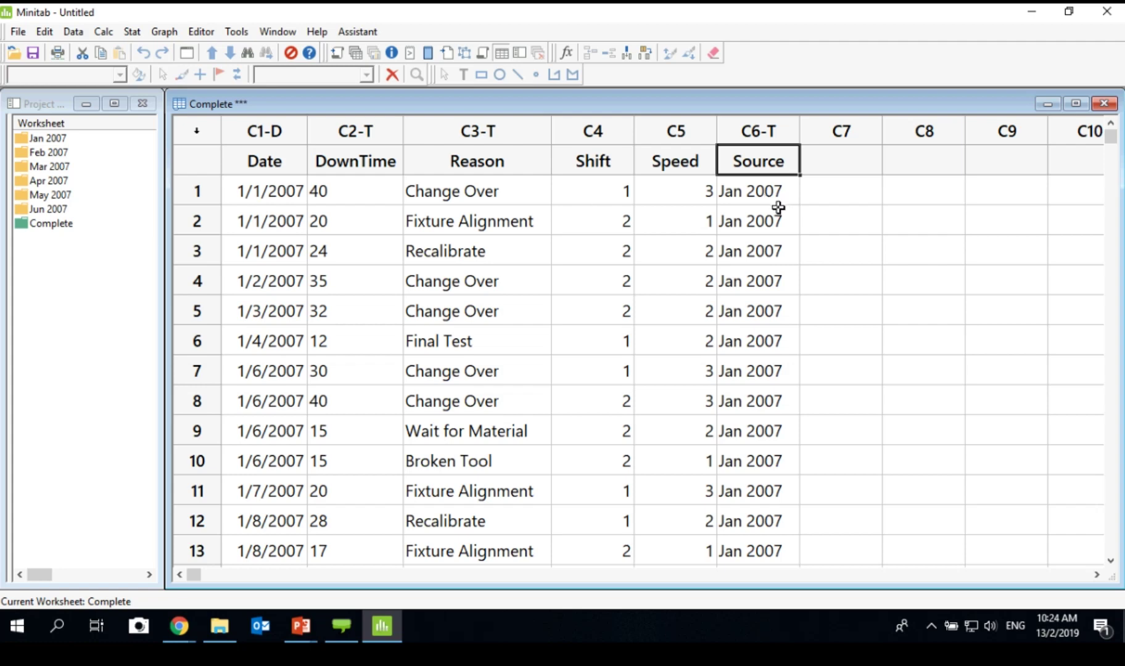
scroll(779, 210, down, 20)
scroll(781, 225, up, 2)
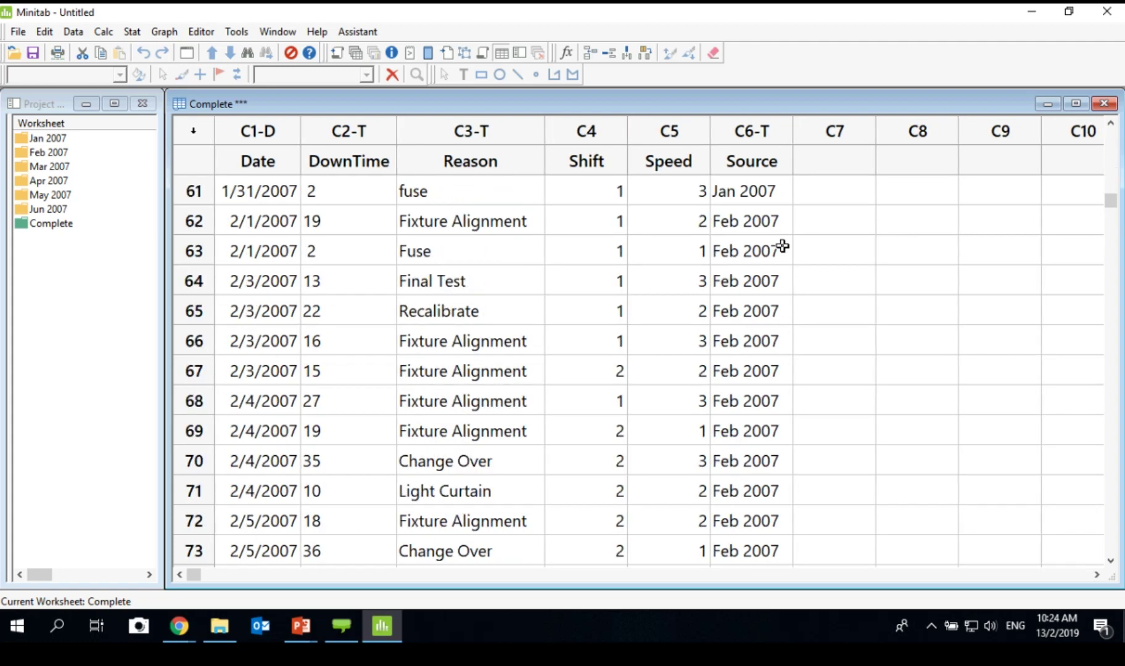
scroll(783, 324, down, 20)
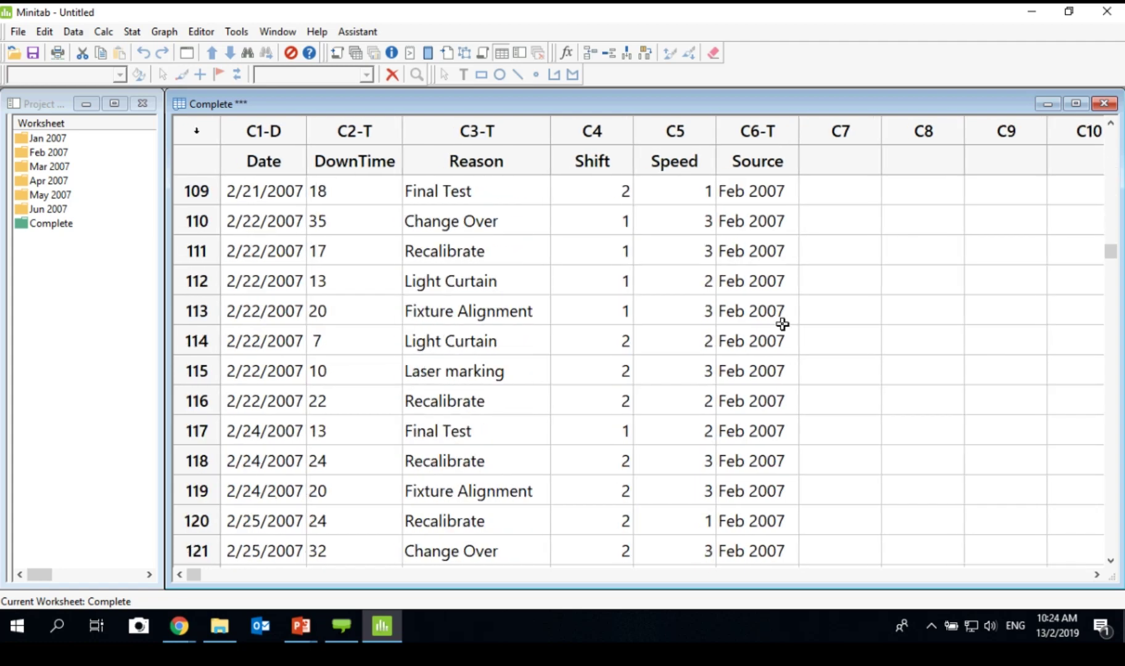
scroll(339, 279, down, 5)
scroll(764, 463, up, 18)
scroll(765, 461, up, 19)
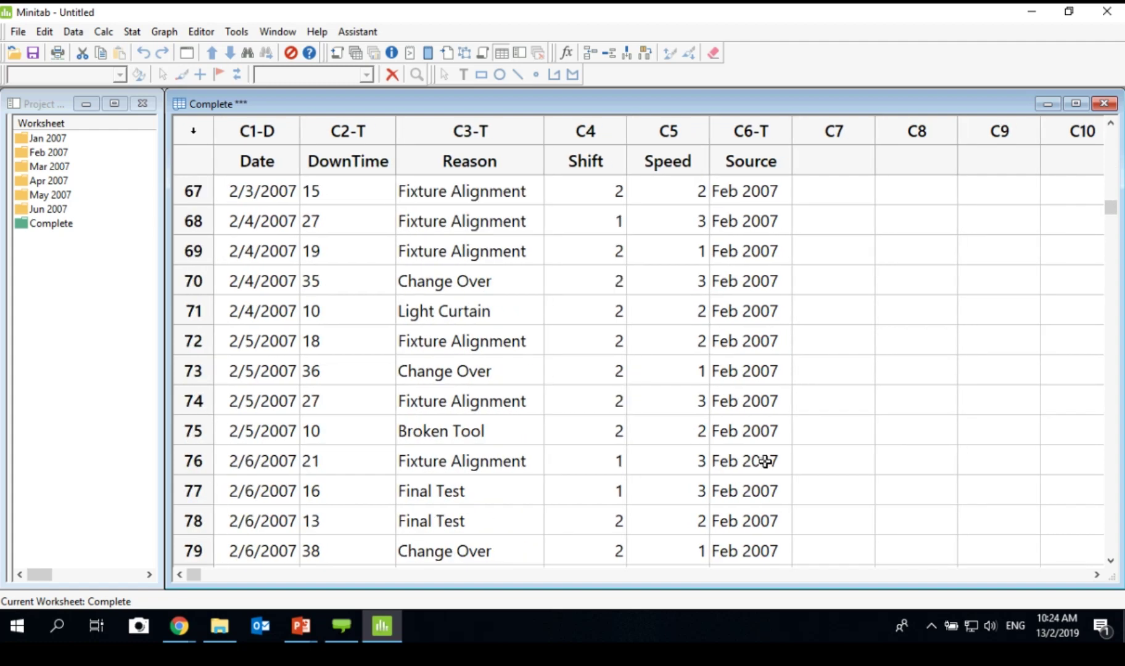
scroll(764, 235, up, 11)
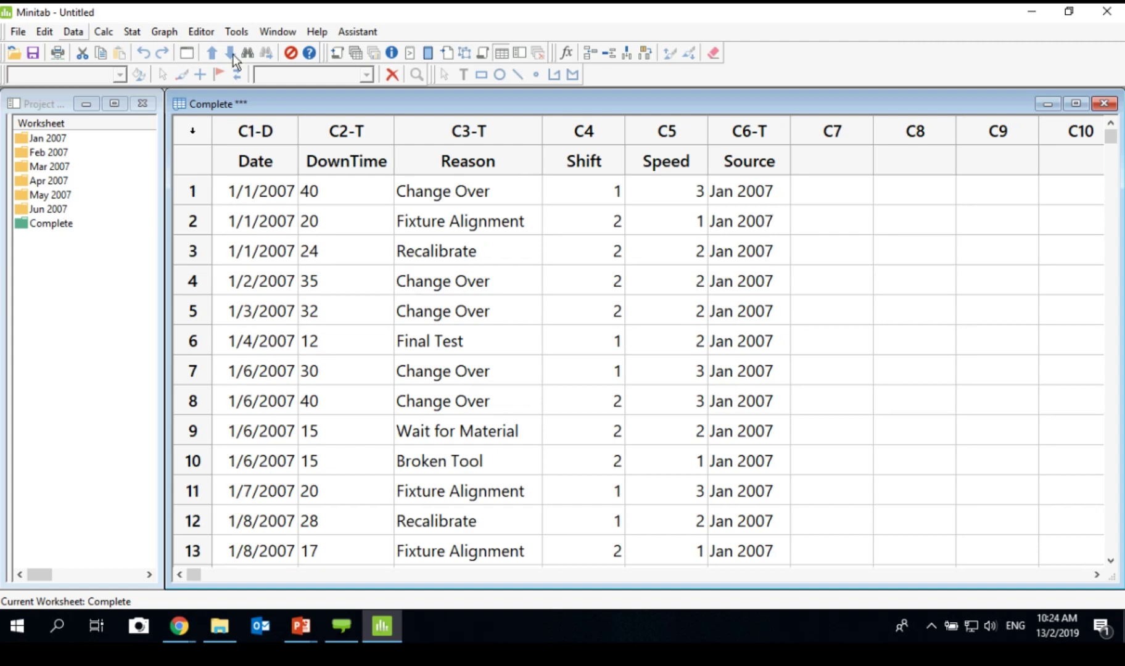
Review which worksheets are set to be combined in Stack Worksheets, and leave it without stacking again.
click(72, 32)
key(Down)
key(Down)
key(Down)
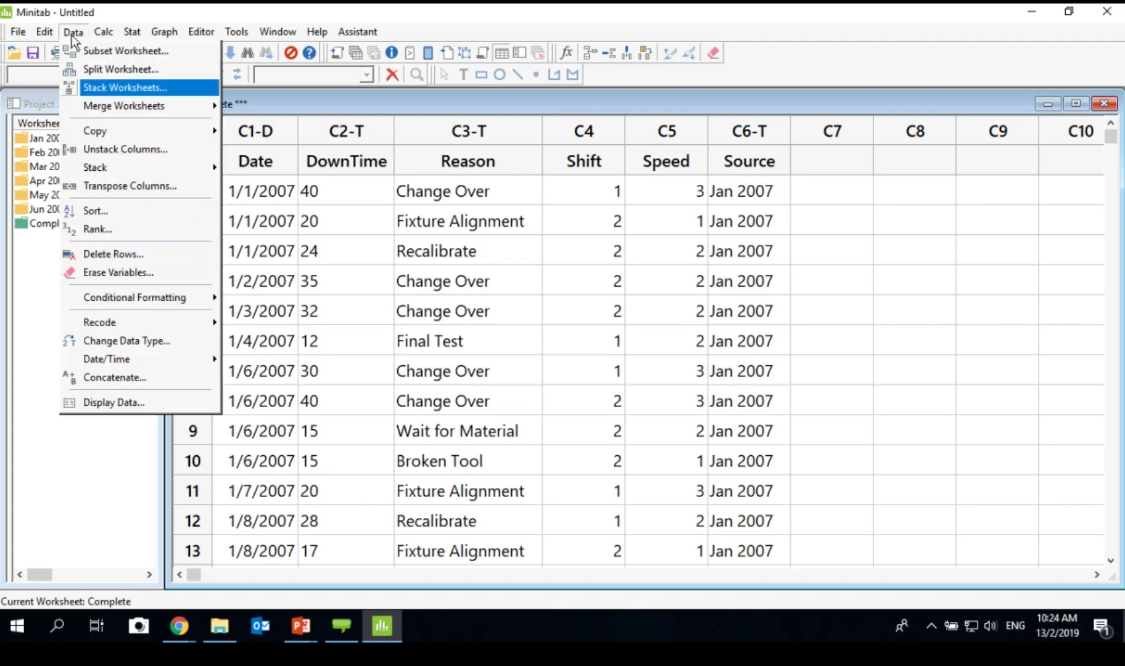
click(140, 93)
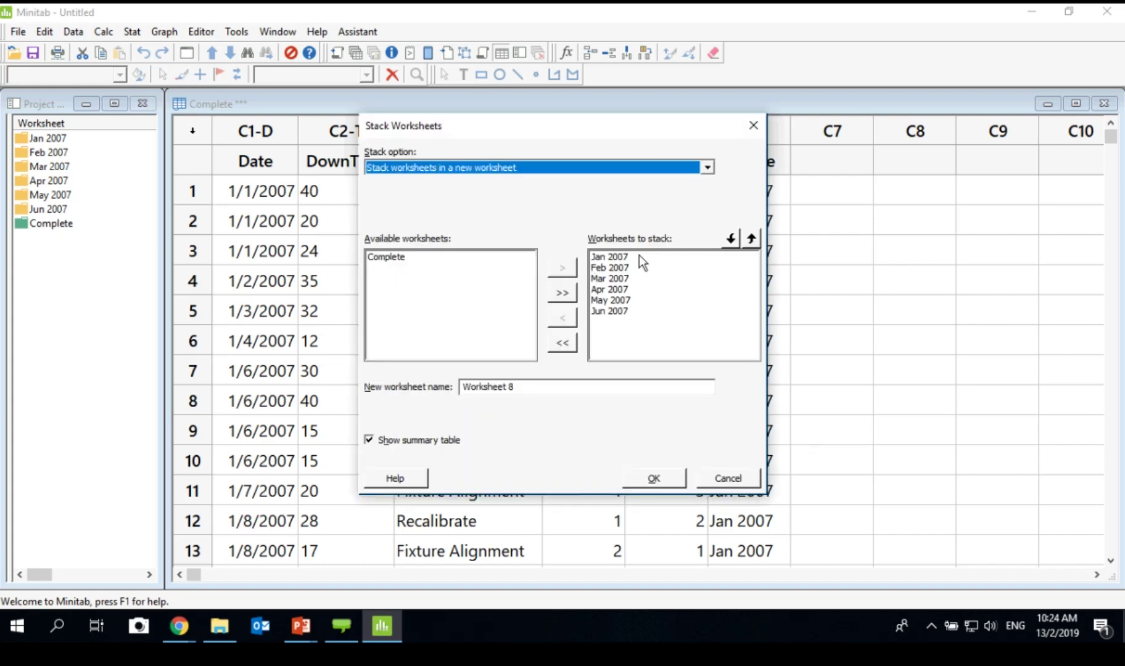
click(725, 478)
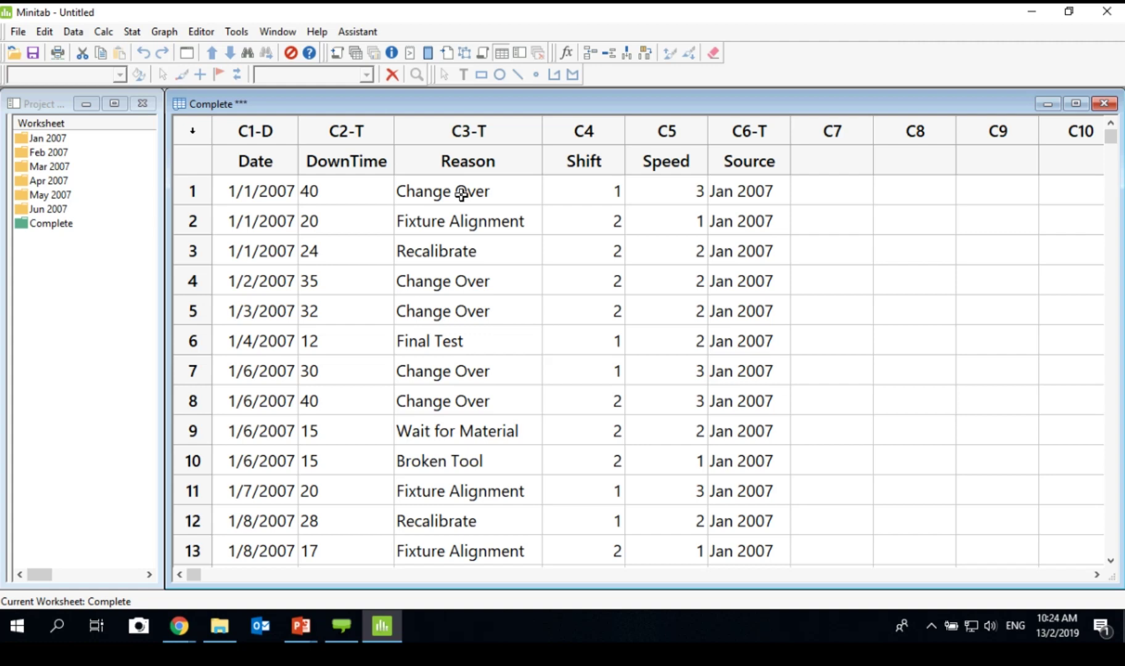
Inspect the DownTime column of the Complete worksheet and its data type marker.
click(357, 202)
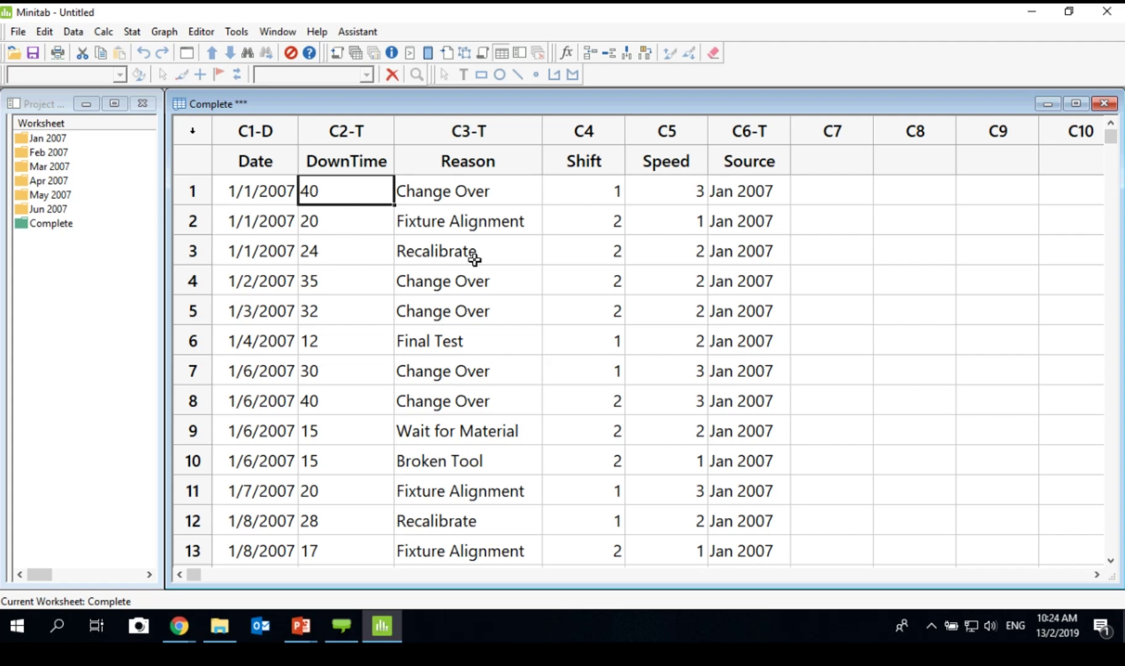
click(288, 191)
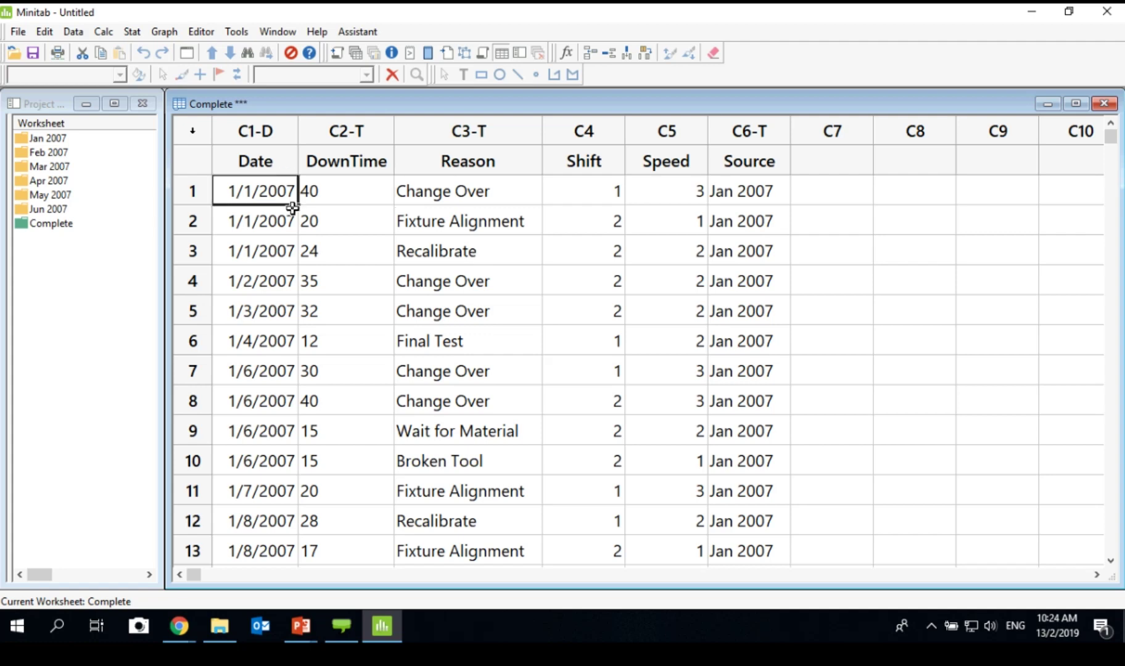
key(Up)
key(Right)
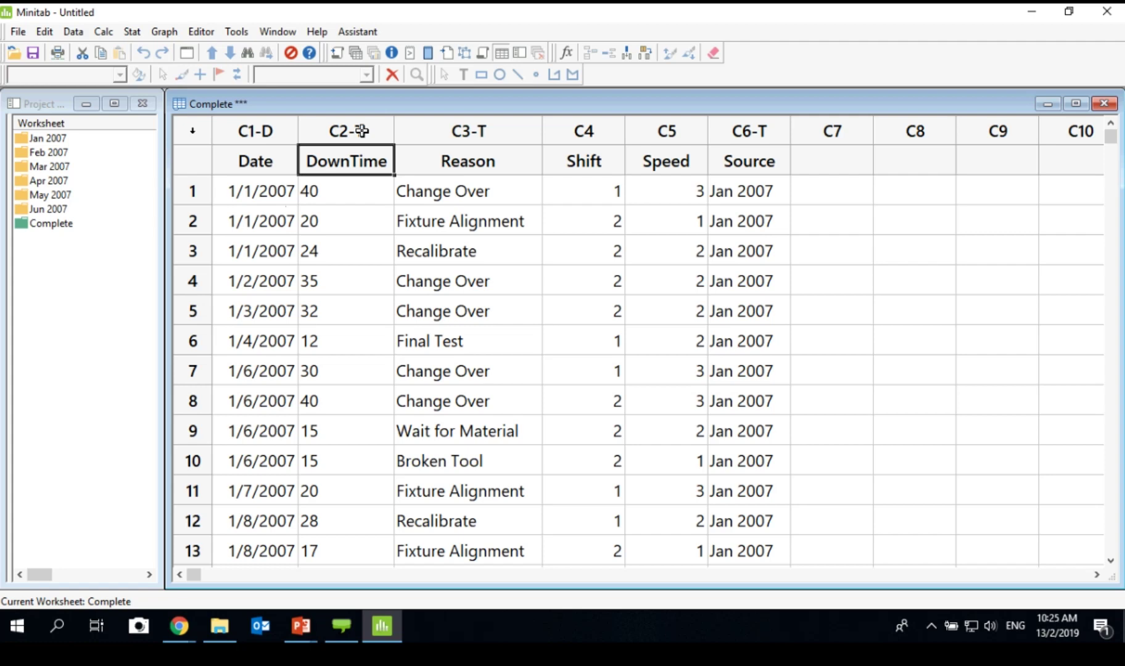
click(378, 141)
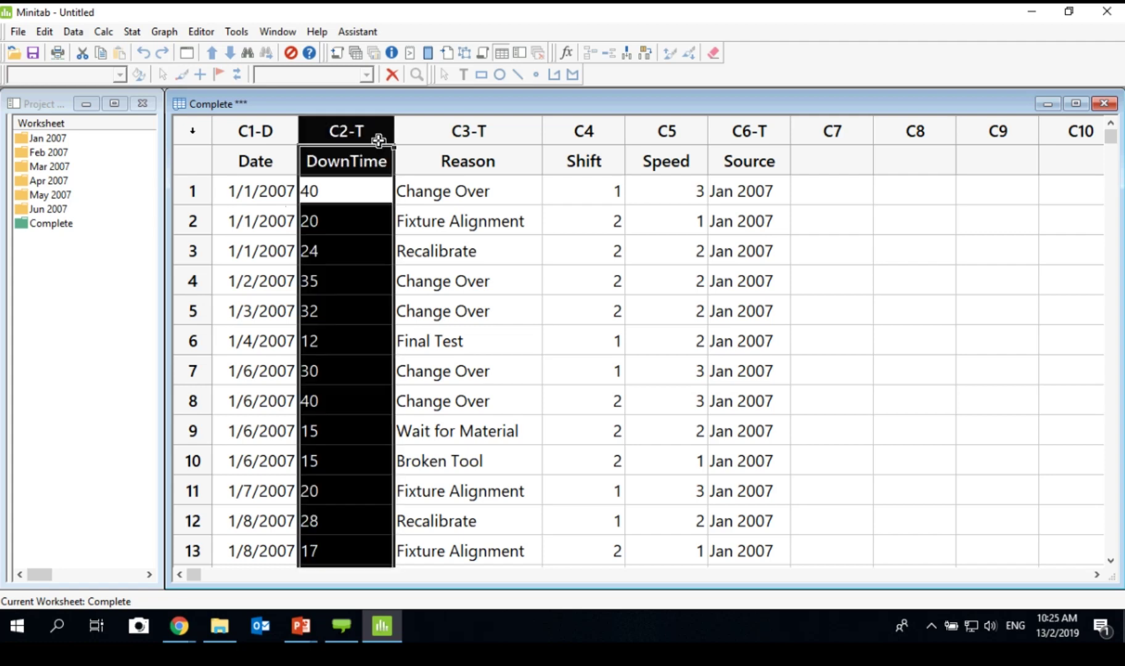
click(378, 141)
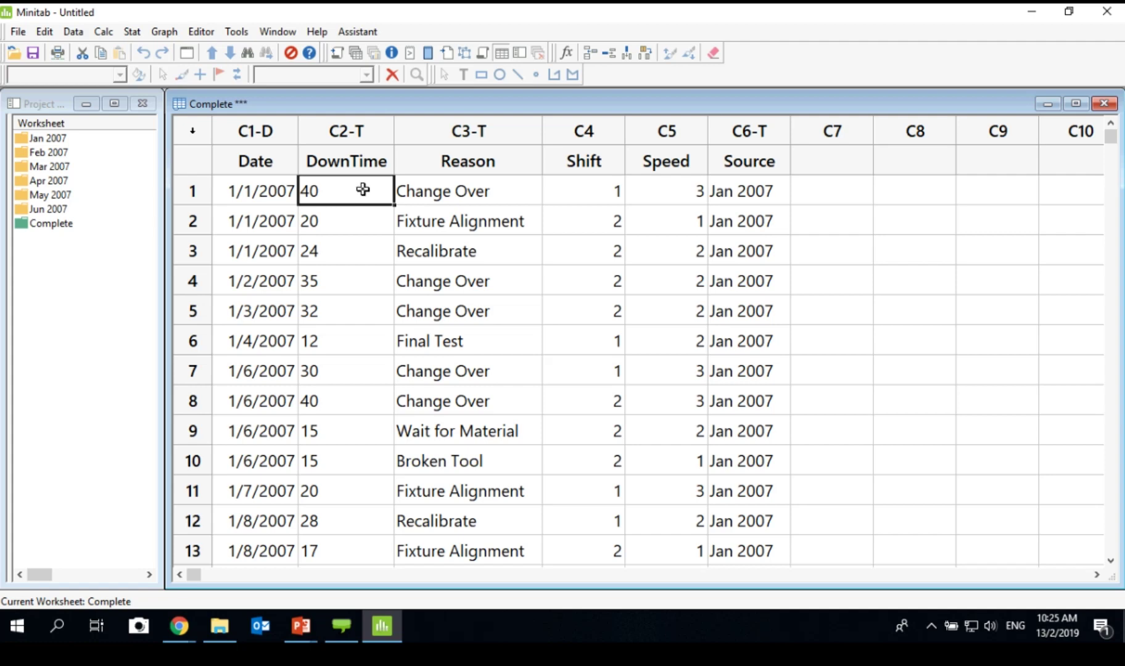
click(335, 143)
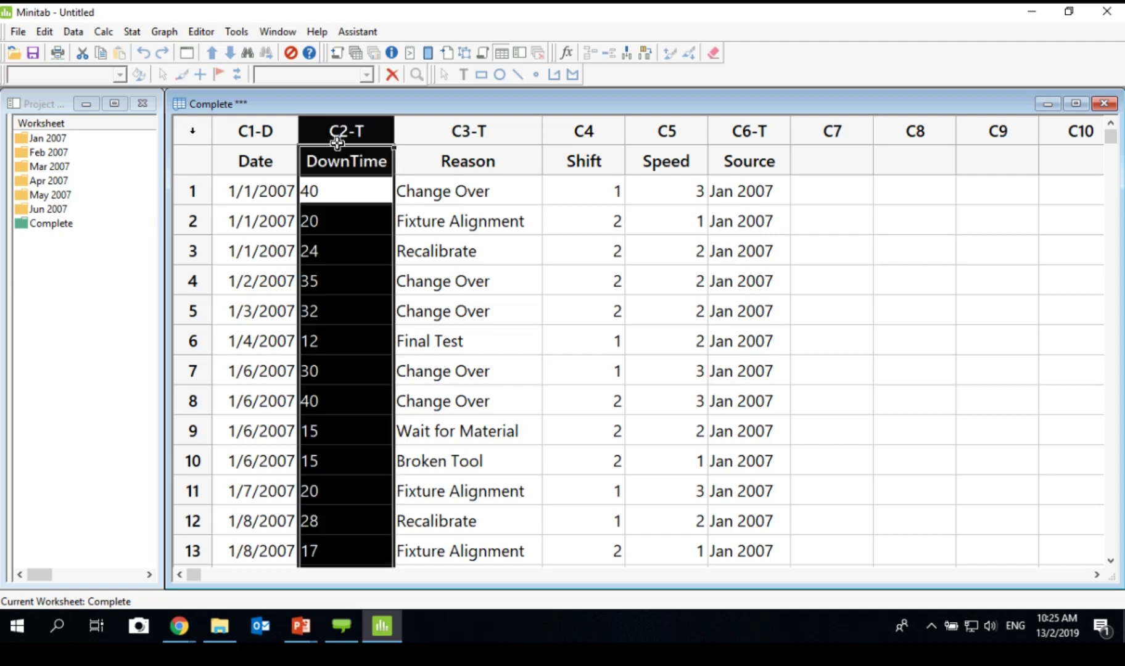
right_click(336, 144)
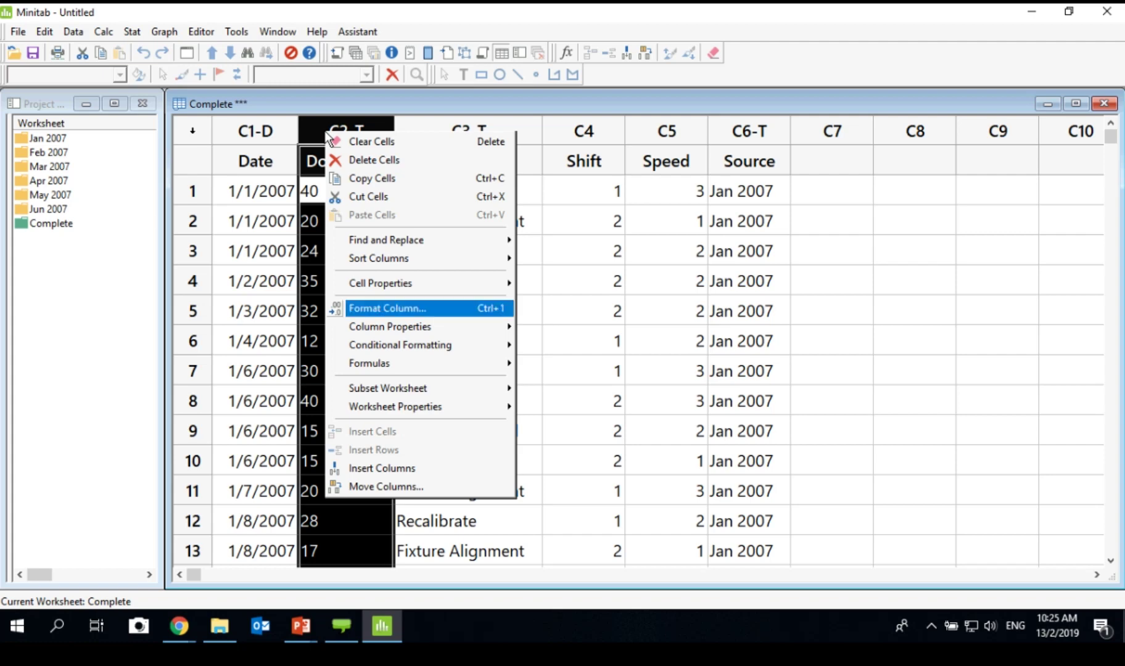
click(415, 308)
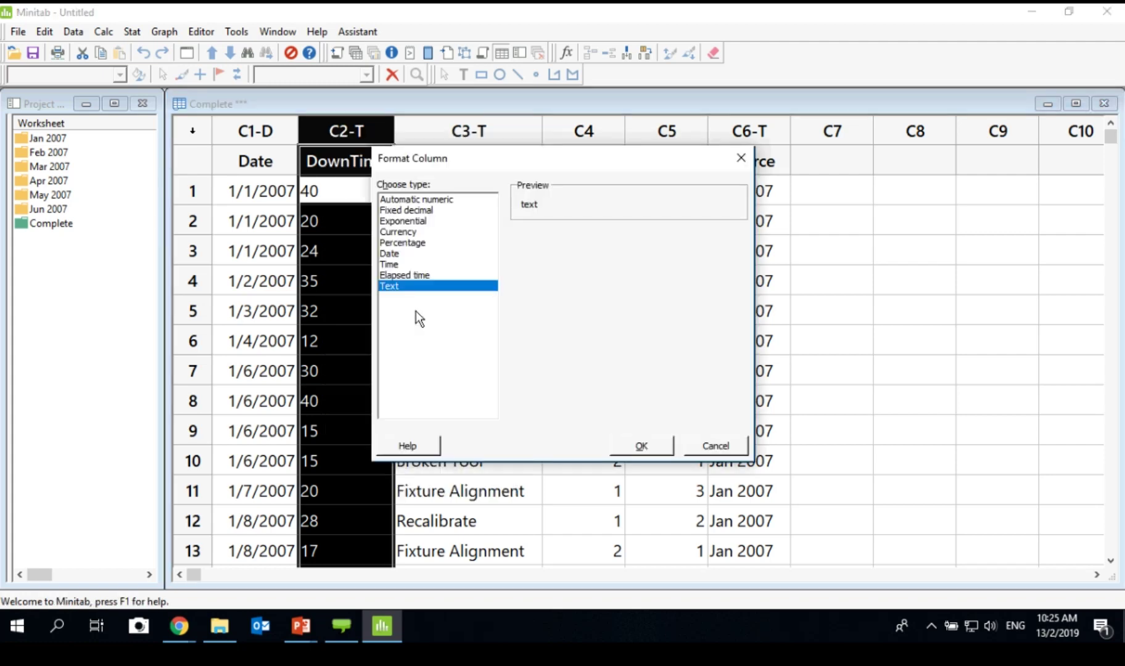
click(417, 200)
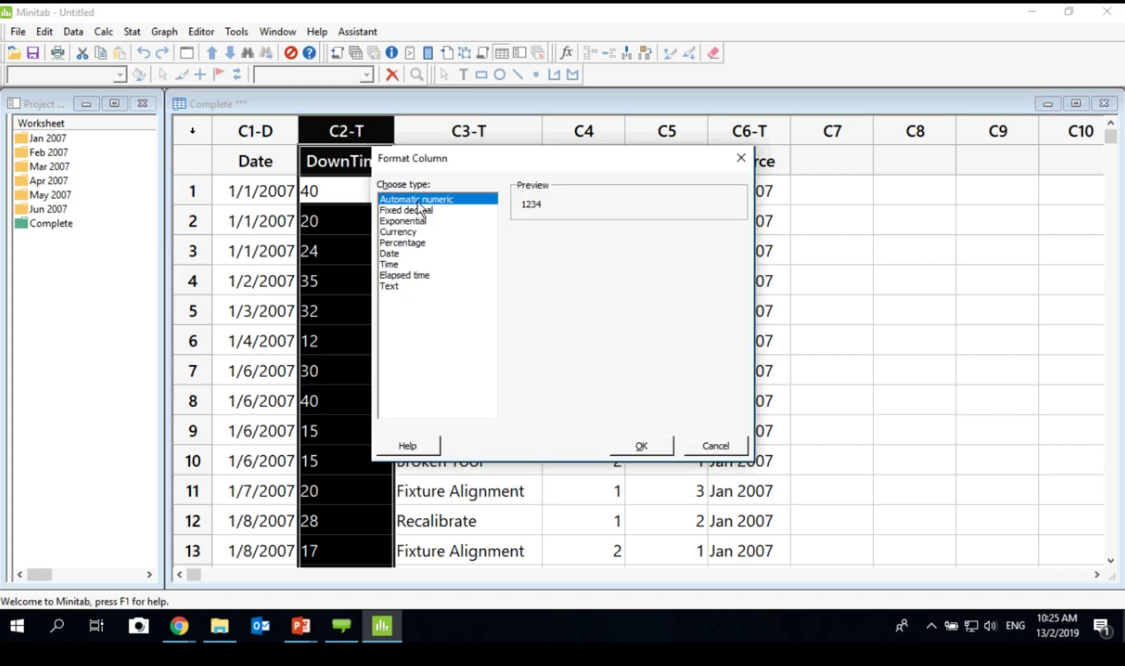
click(729, 439)
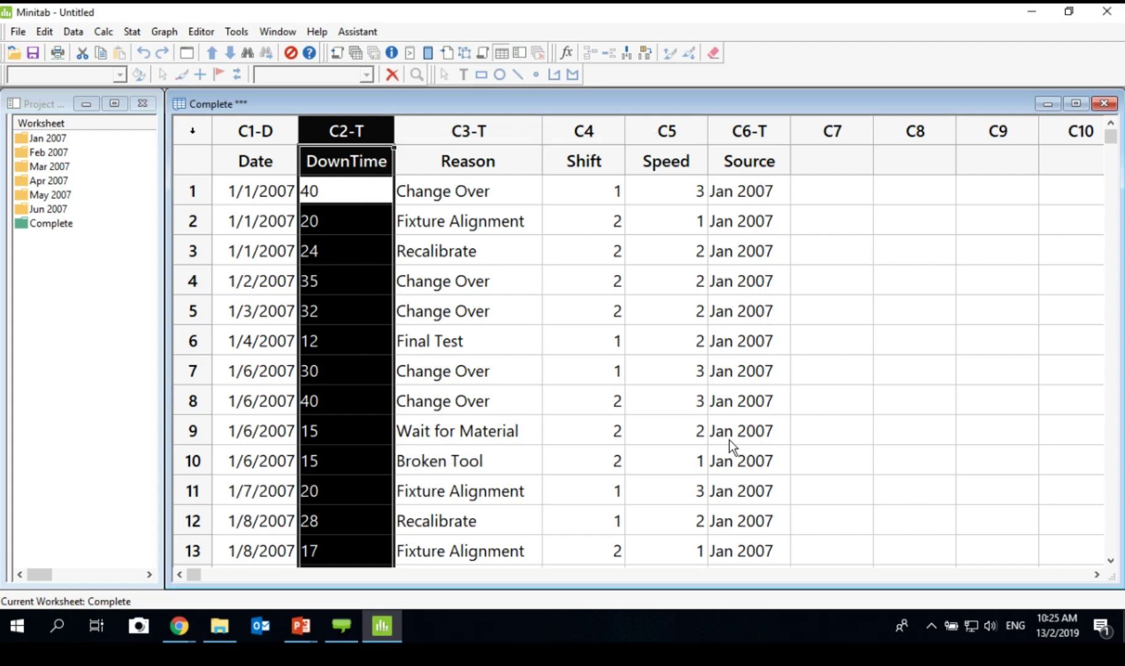
Change the data type of the DownTime column in the Complete worksheet to Automatic numeric.
click(74, 31)
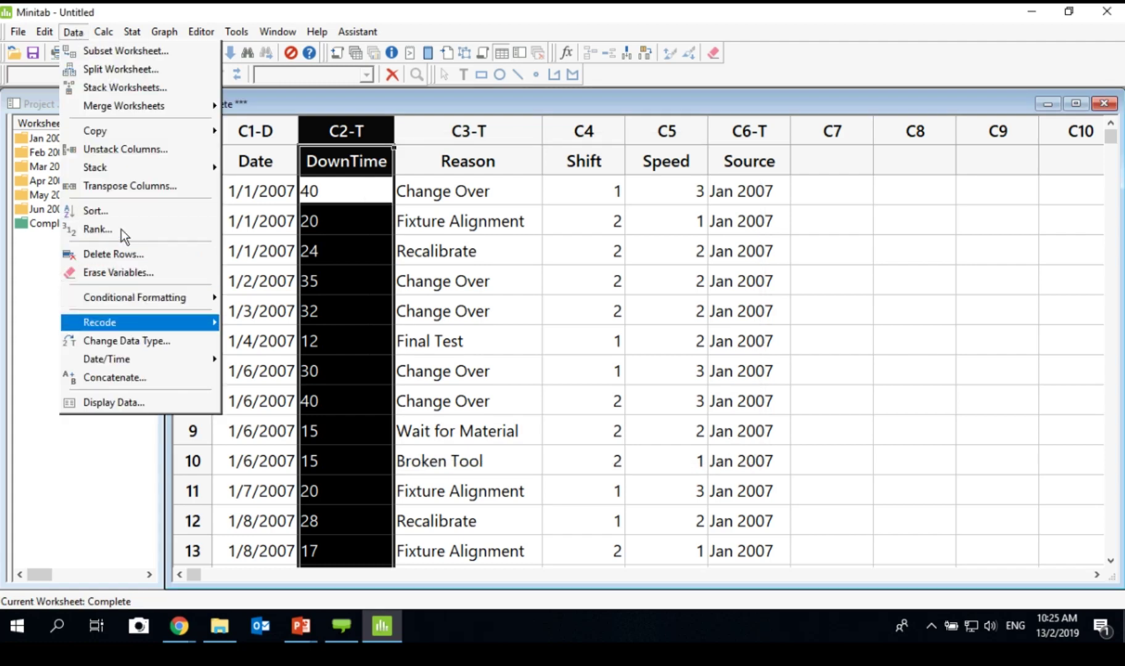
click(145, 344)
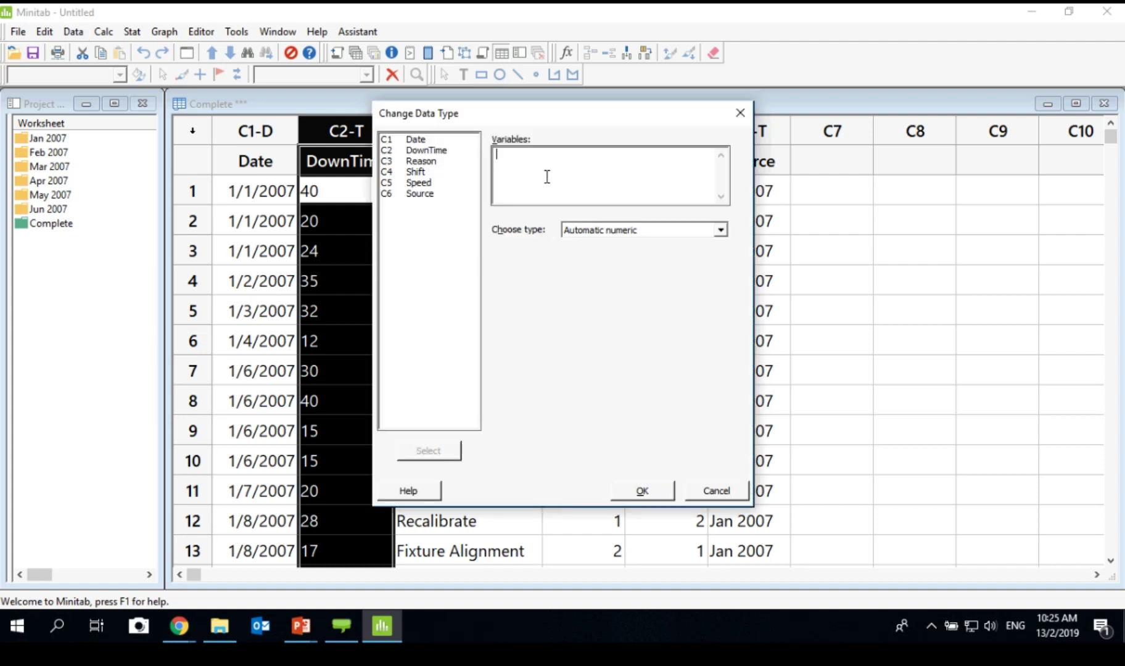
double_click(442, 151)
click(720, 230)
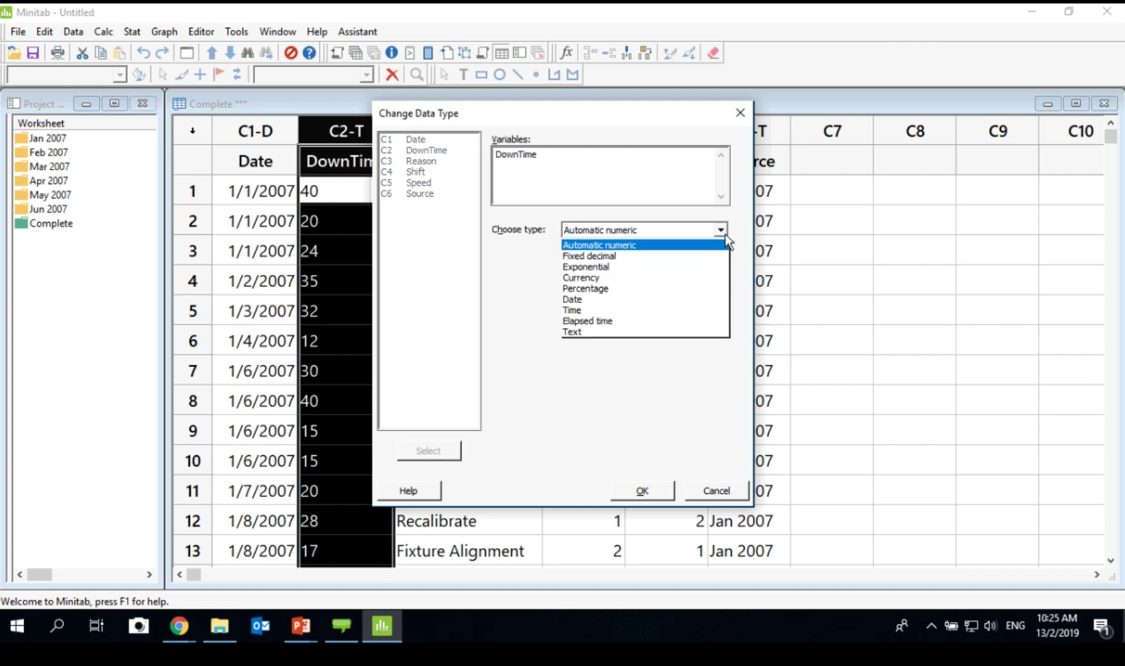
click(725, 235)
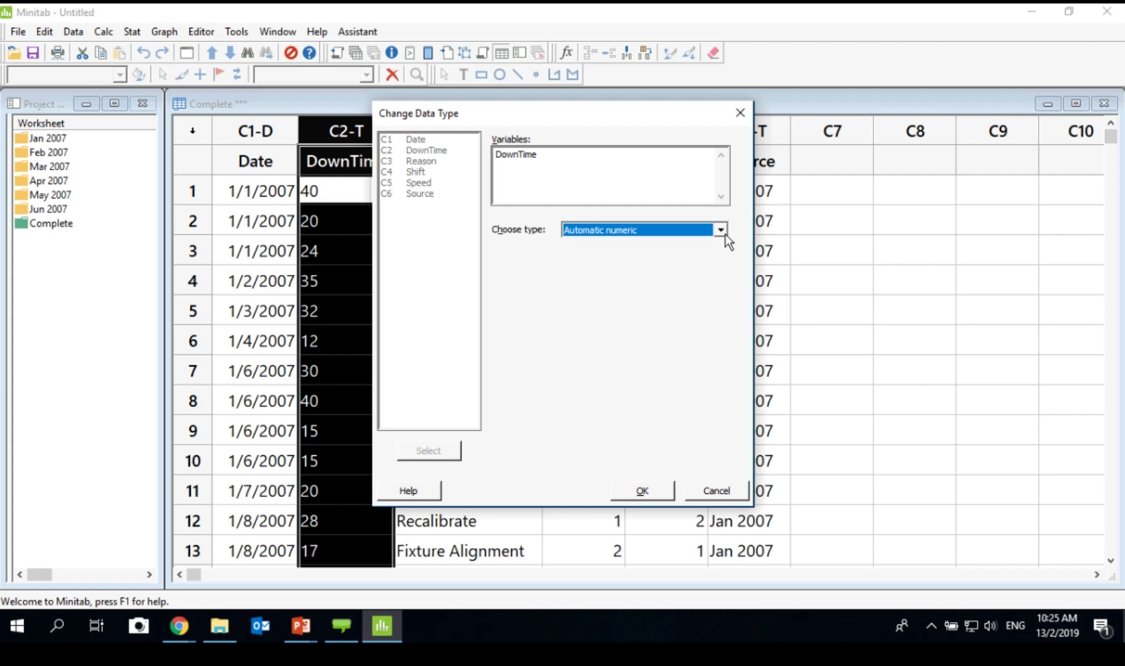
click(641, 492)
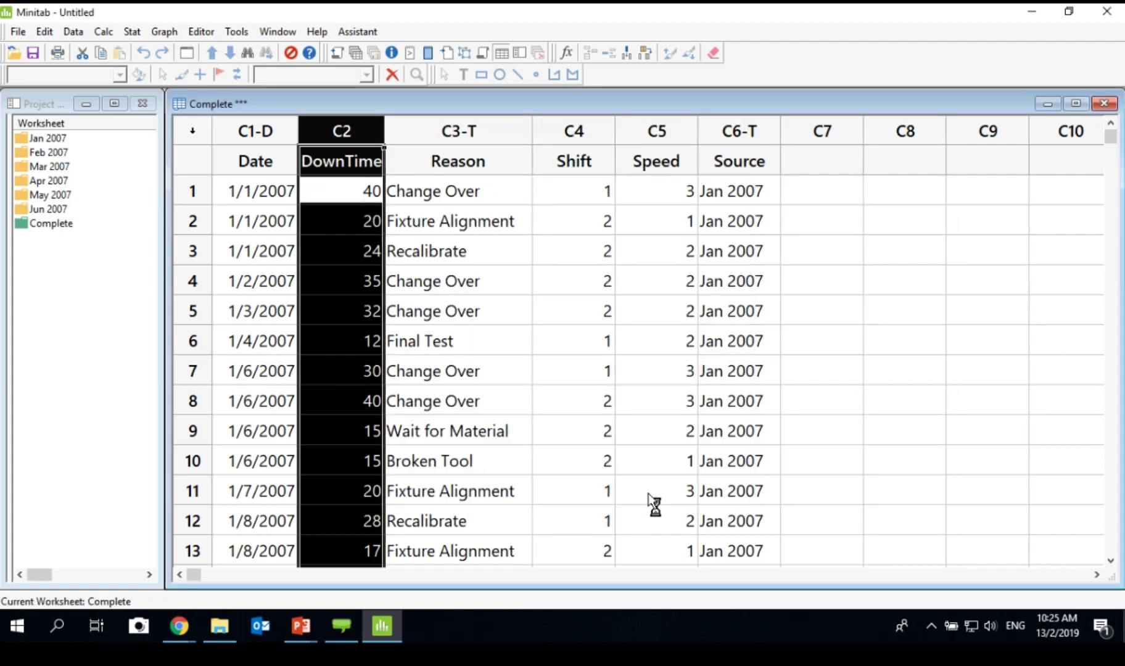
click(484, 291)
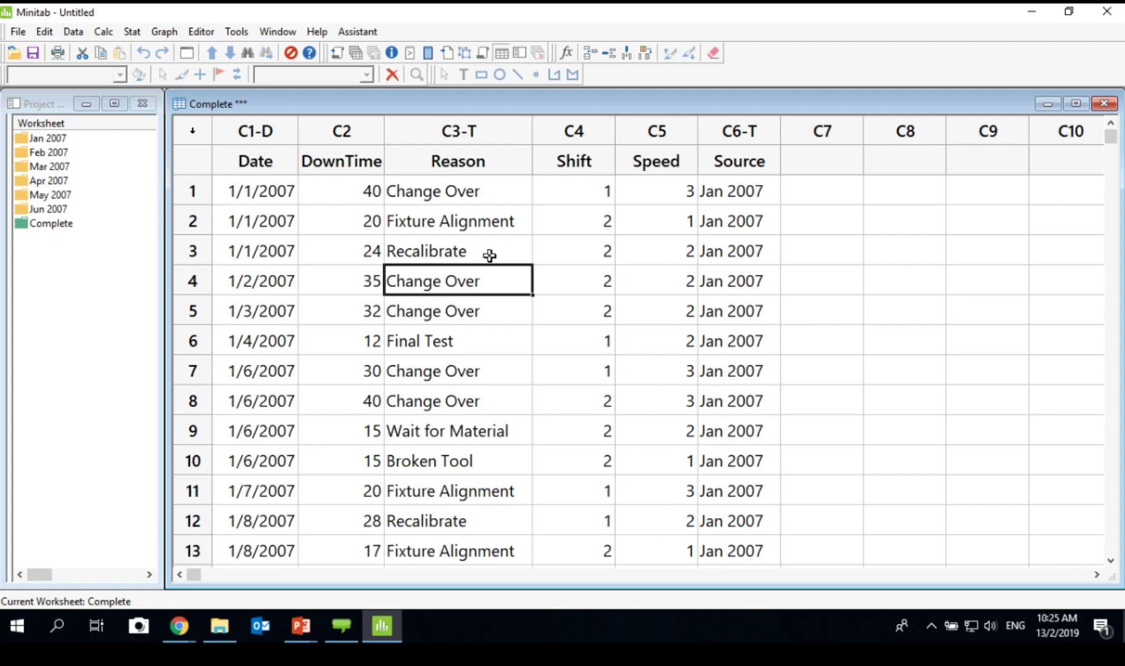
Reopen Change Data Type to review its settings for DownTime, and cancel it.
click(73, 32)
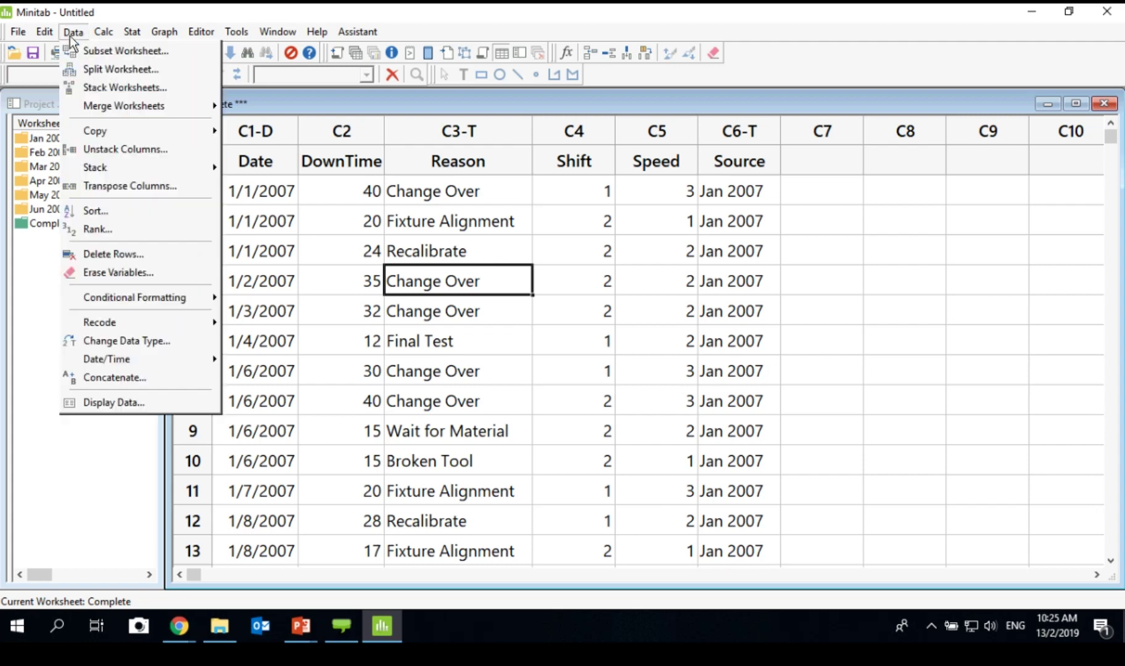
mouse_move(127, 364)
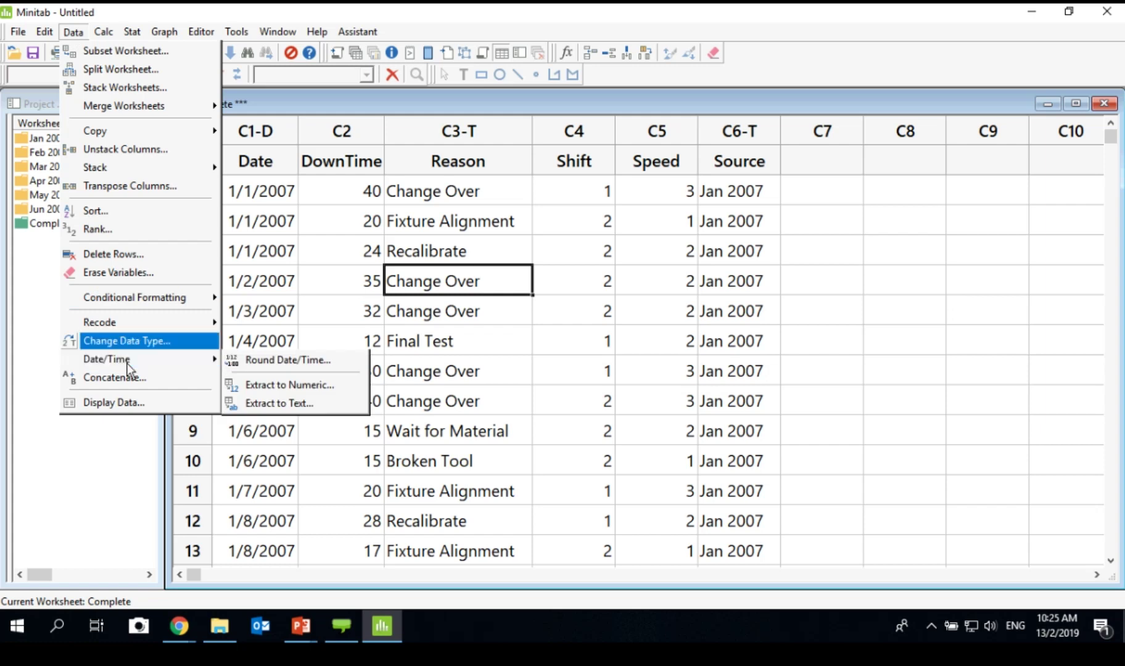
click(127, 342)
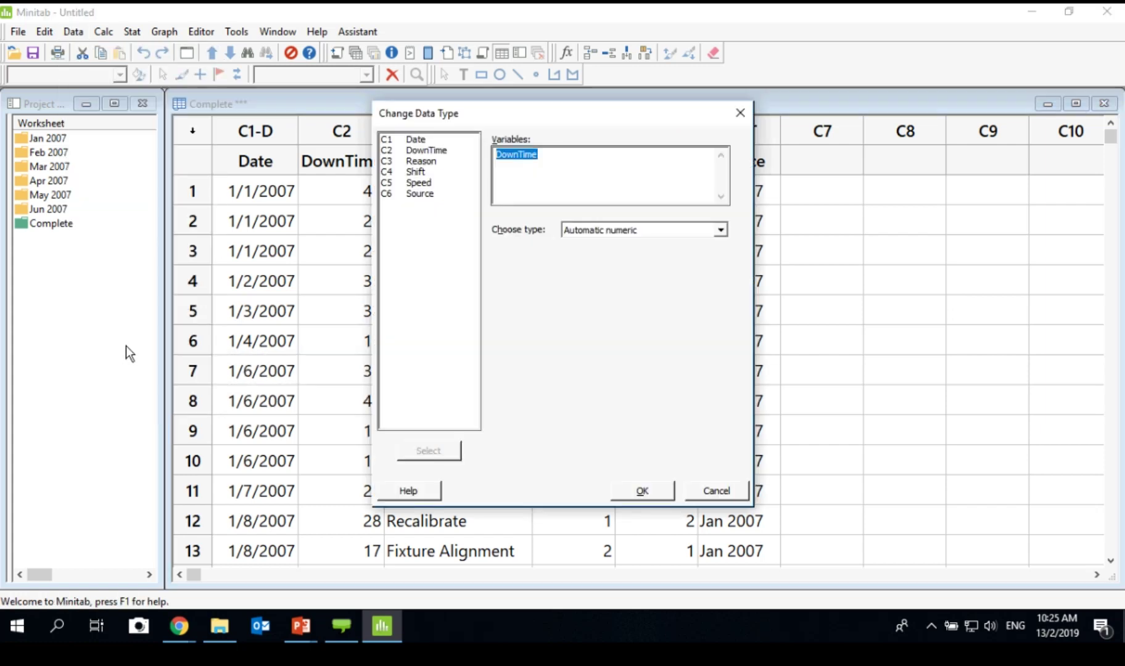
click(720, 496)
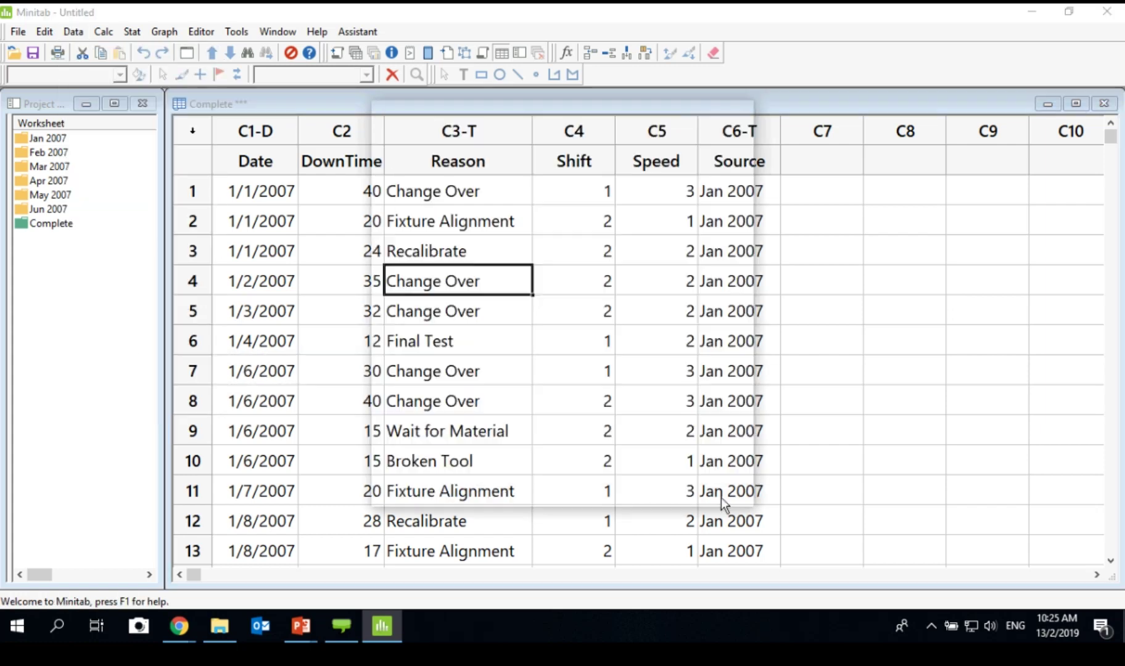
Review the format types offered for the DownTime column in Format Column, and close it without applying any.
click(336, 147)
right_click(333, 146)
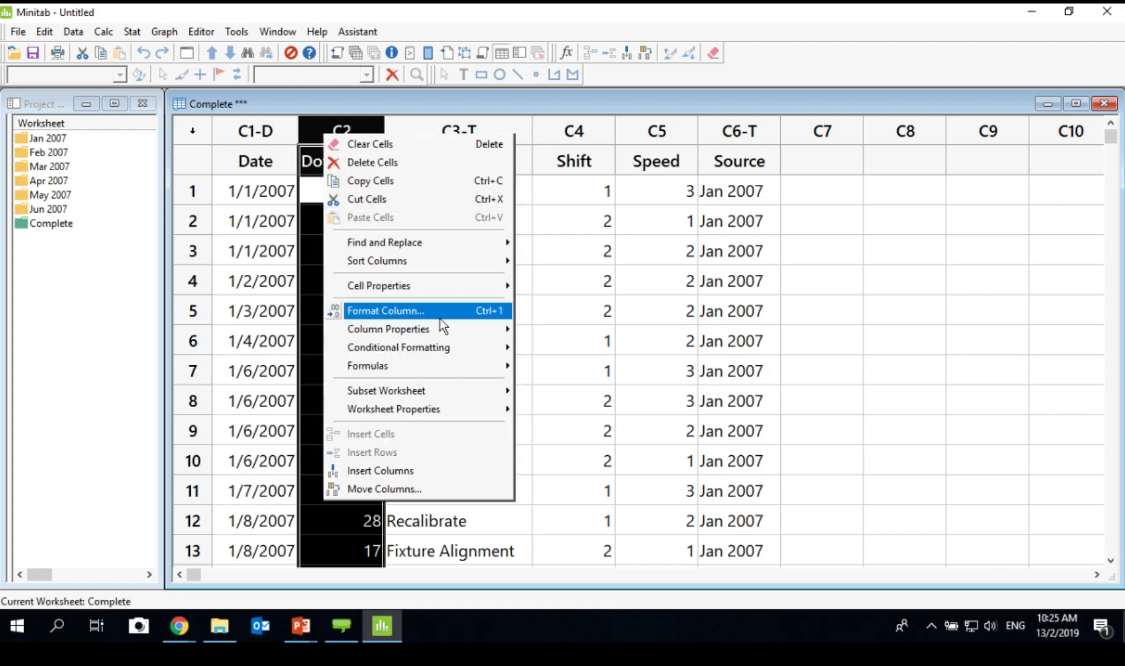
click(439, 317)
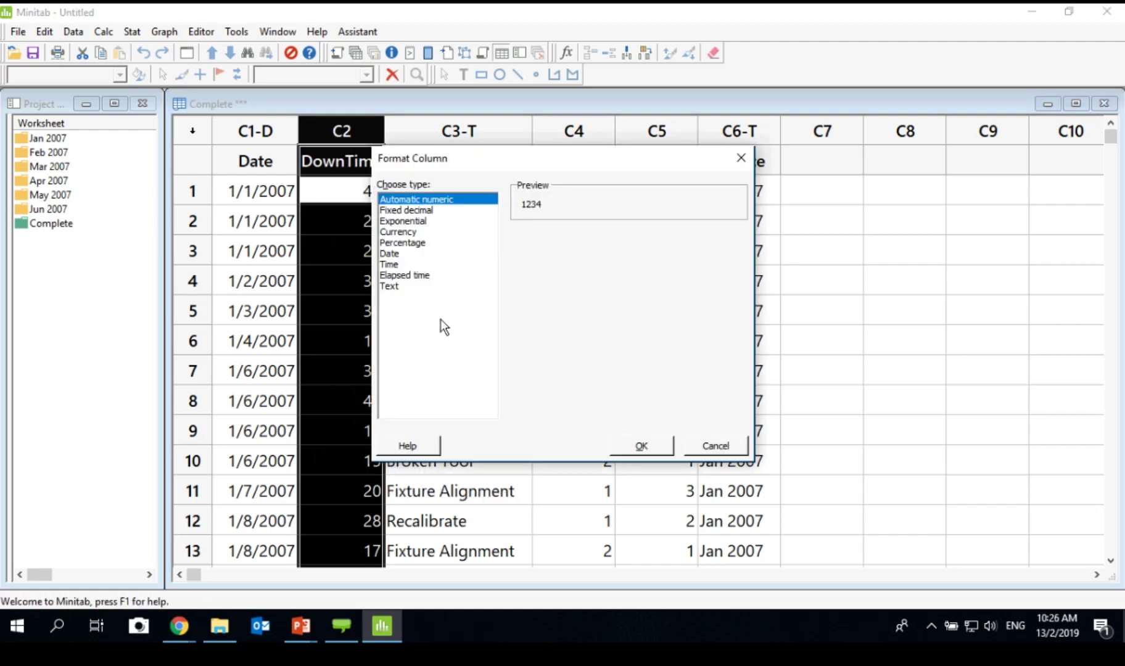
click(688, 443)
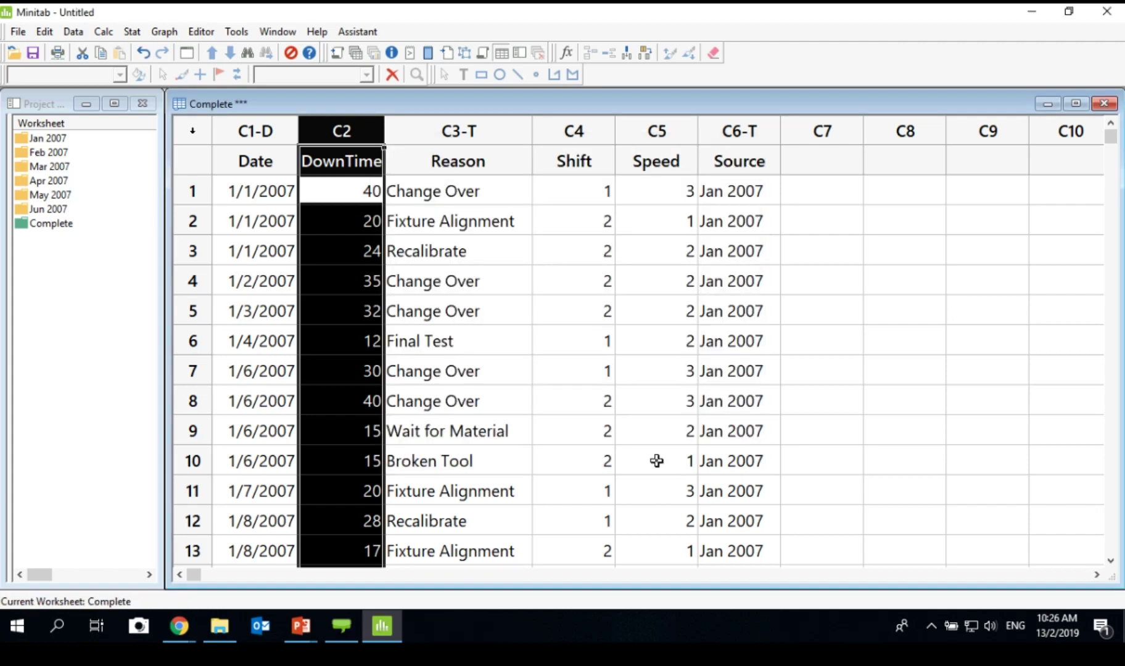
Inspect the Reason, Shift and Speed columns of the Complete worksheet and their data types.
click(497, 159)
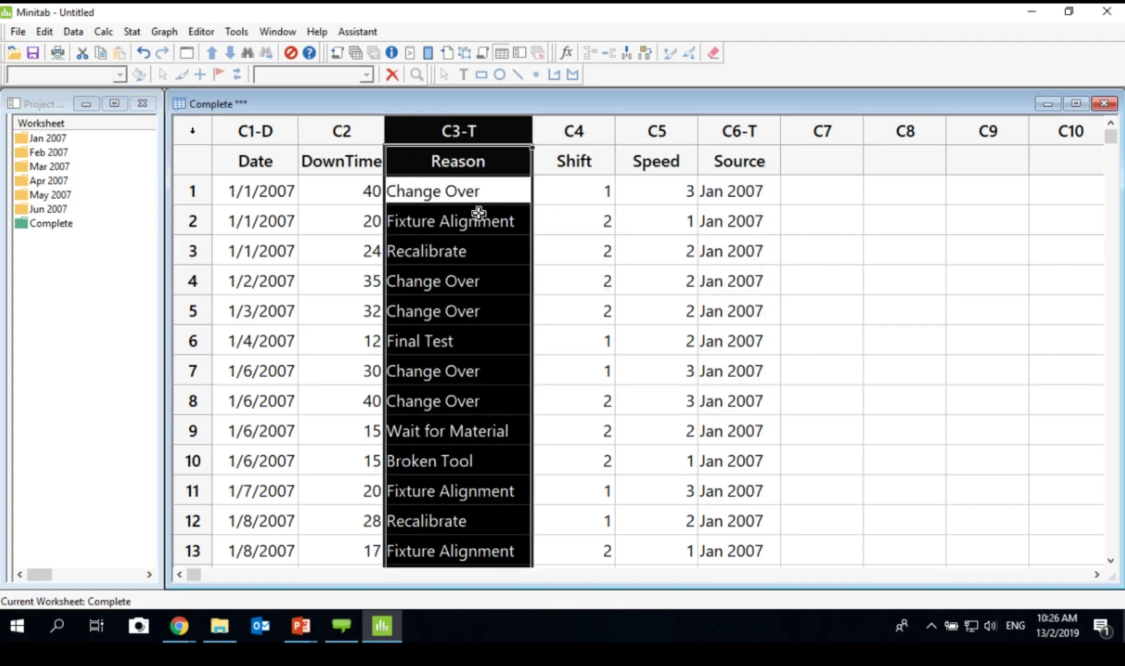
click(488, 207)
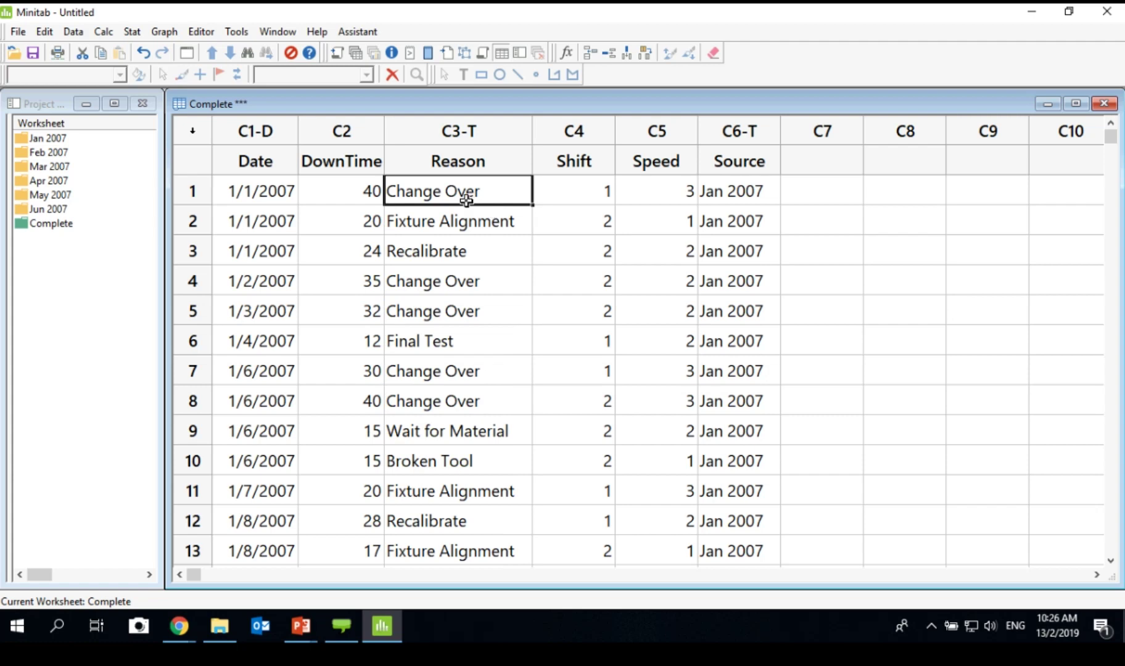
click(573, 204)
click(660, 205)
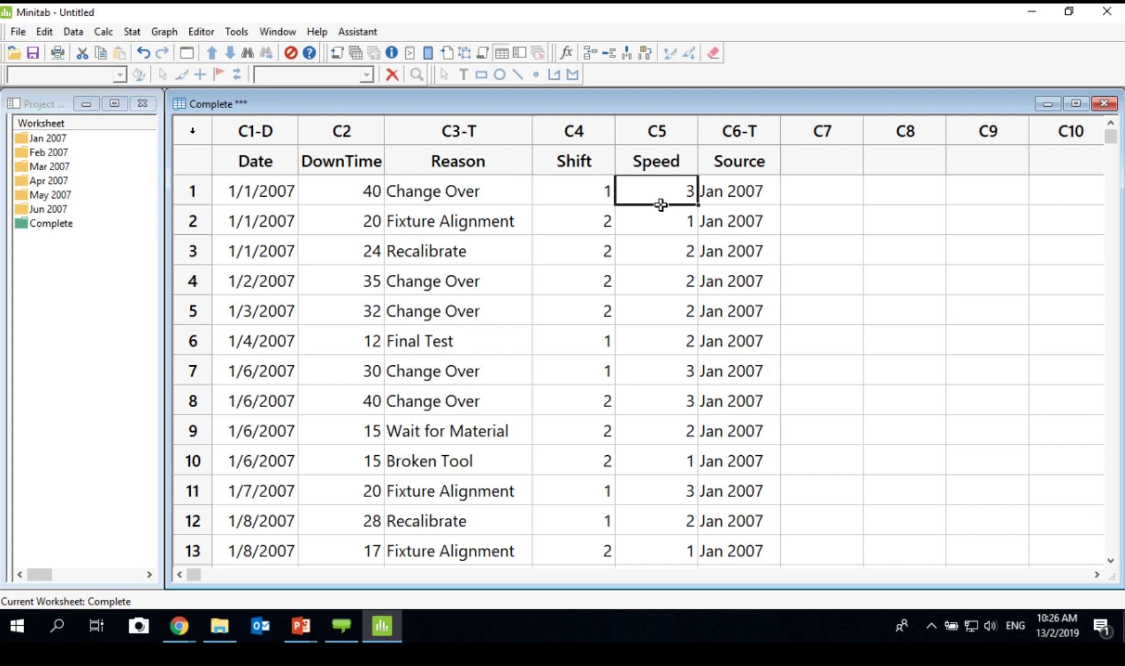
click(479, 206)
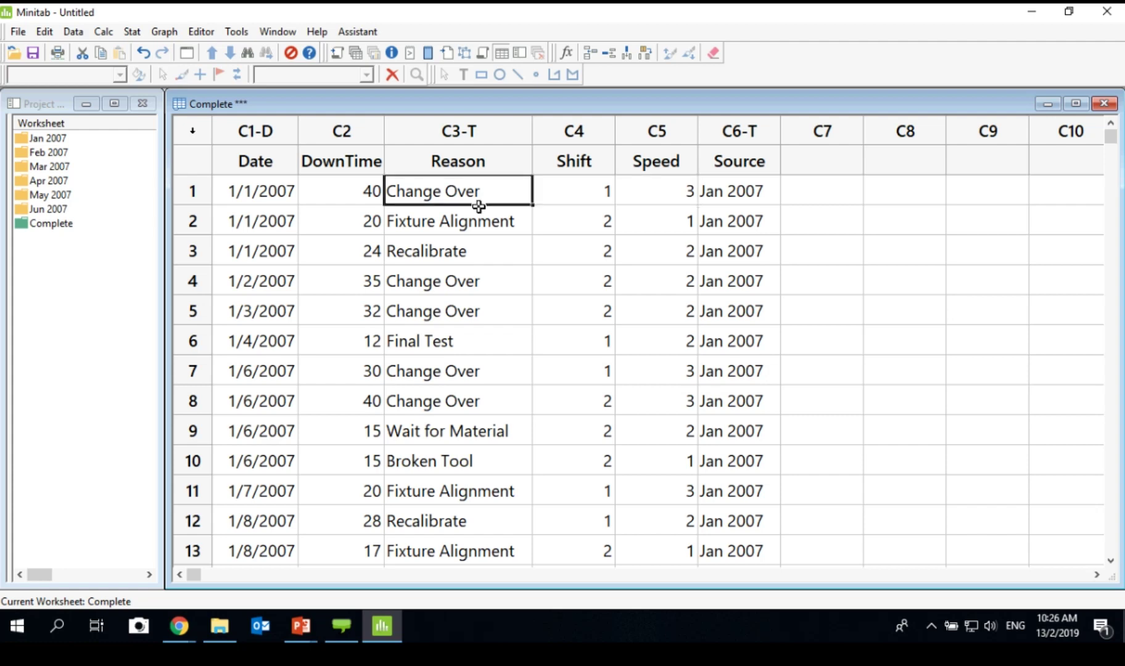
View the comment editor for the Reason cell in row 1 and close it without entering a comment.
right_click(479, 206)
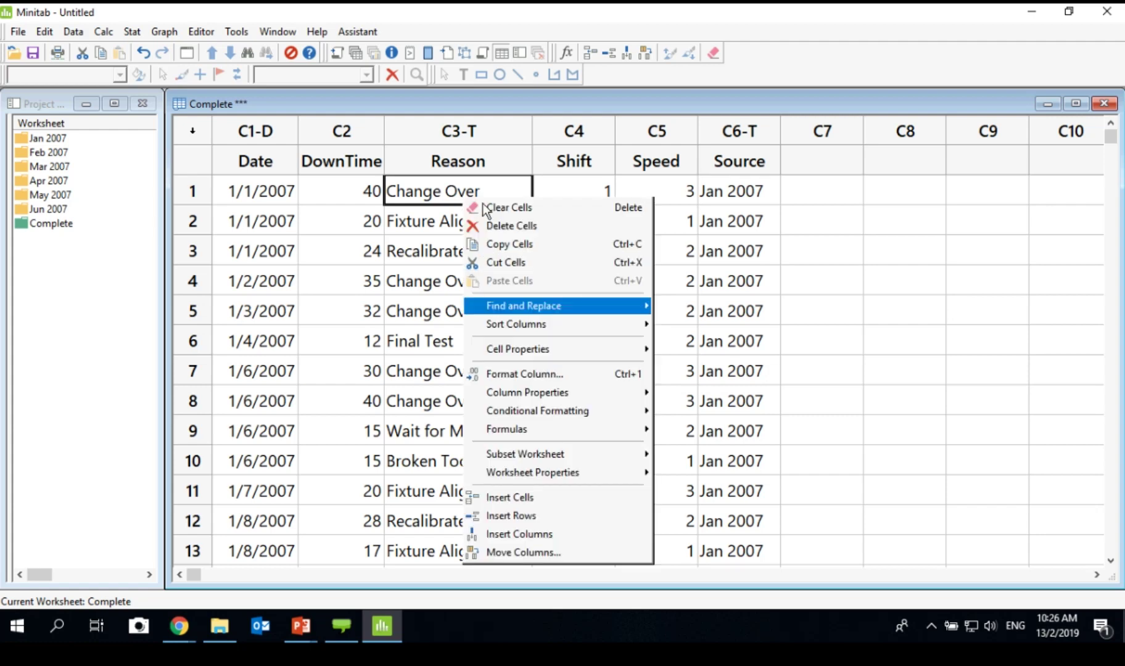
mouse_move(541, 352)
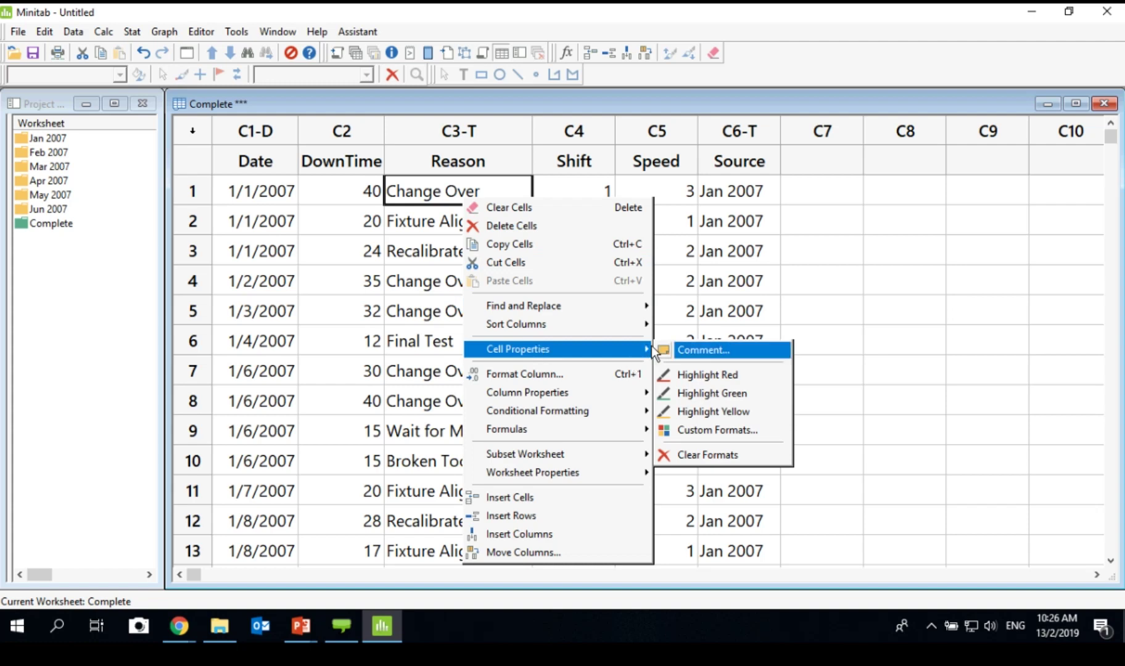
click(691, 351)
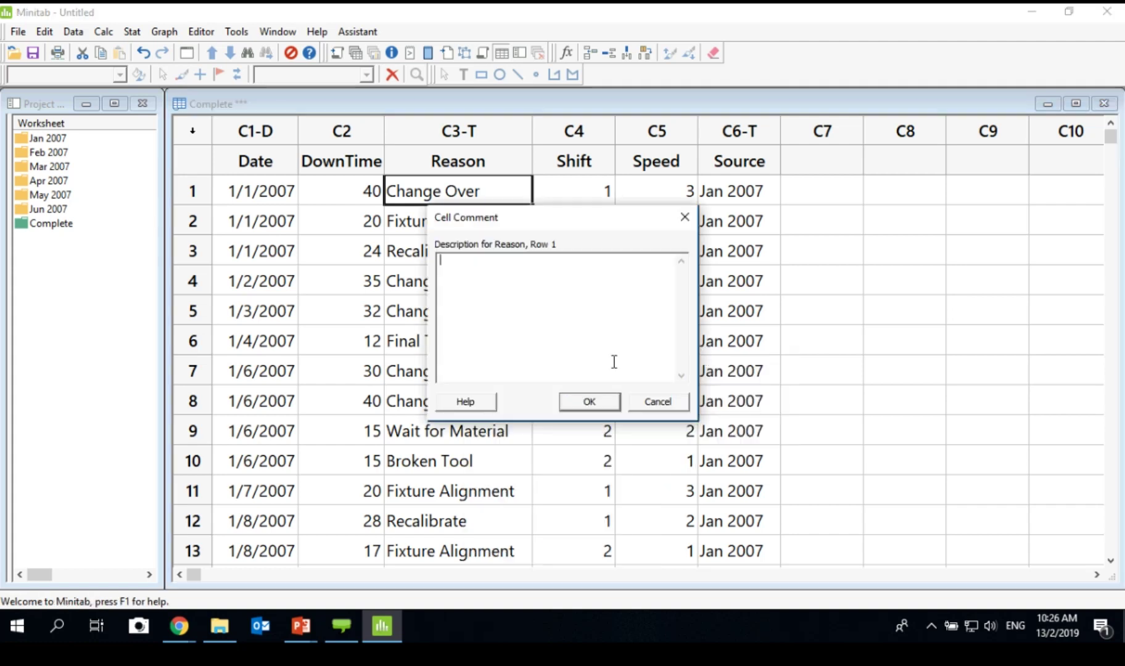
click(590, 402)
Highlight the Reason cell in row 1 in red.
right_click(475, 187)
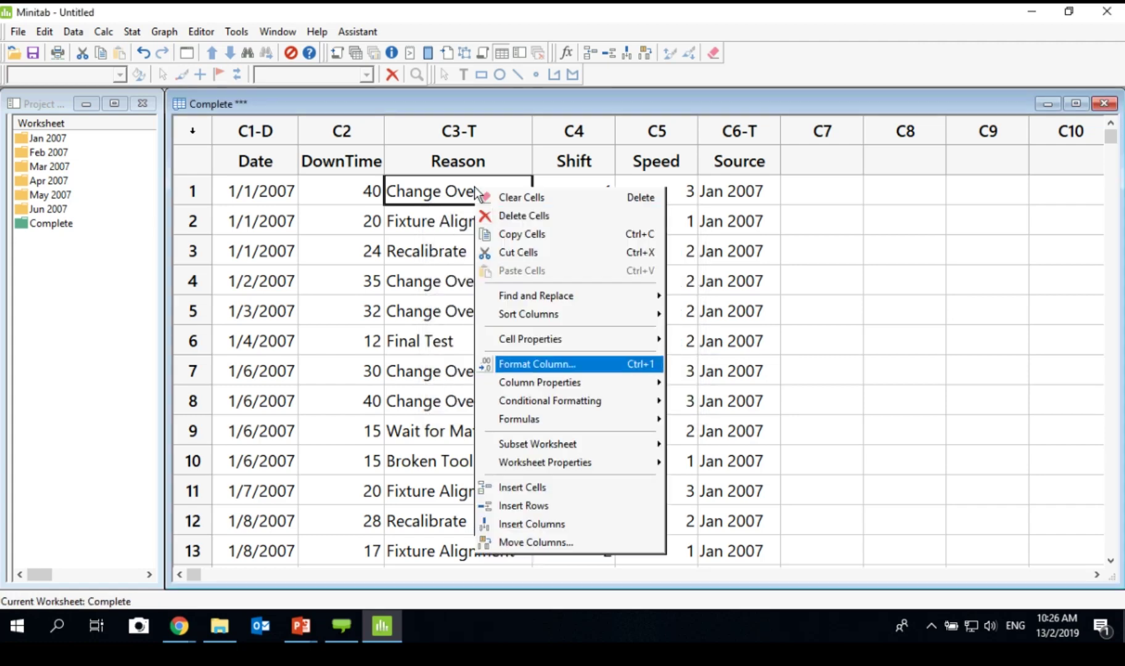
click(629, 339)
key(Down)
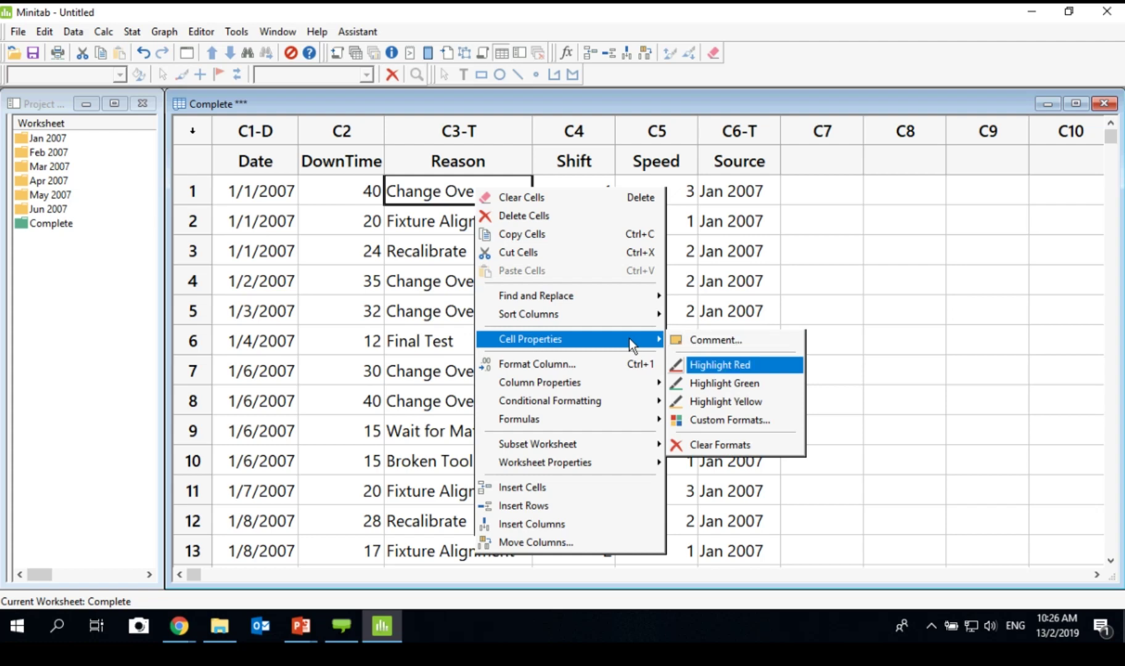
click(709, 365)
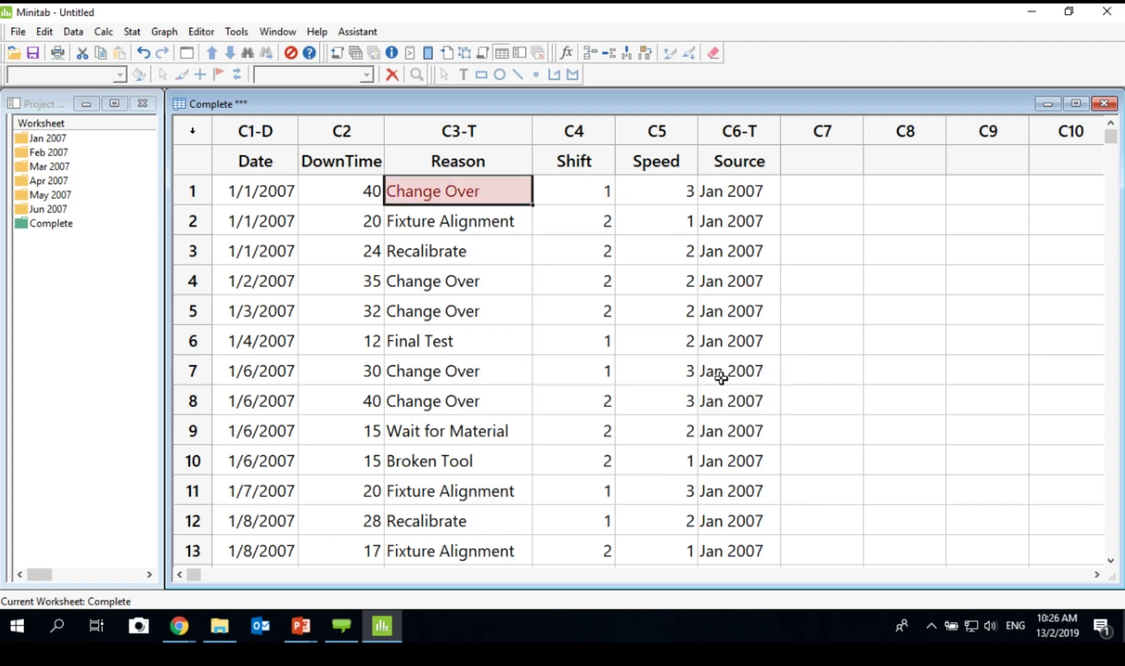
Clear the cell formats from the Reason cell in row 1.
right_click(489, 195)
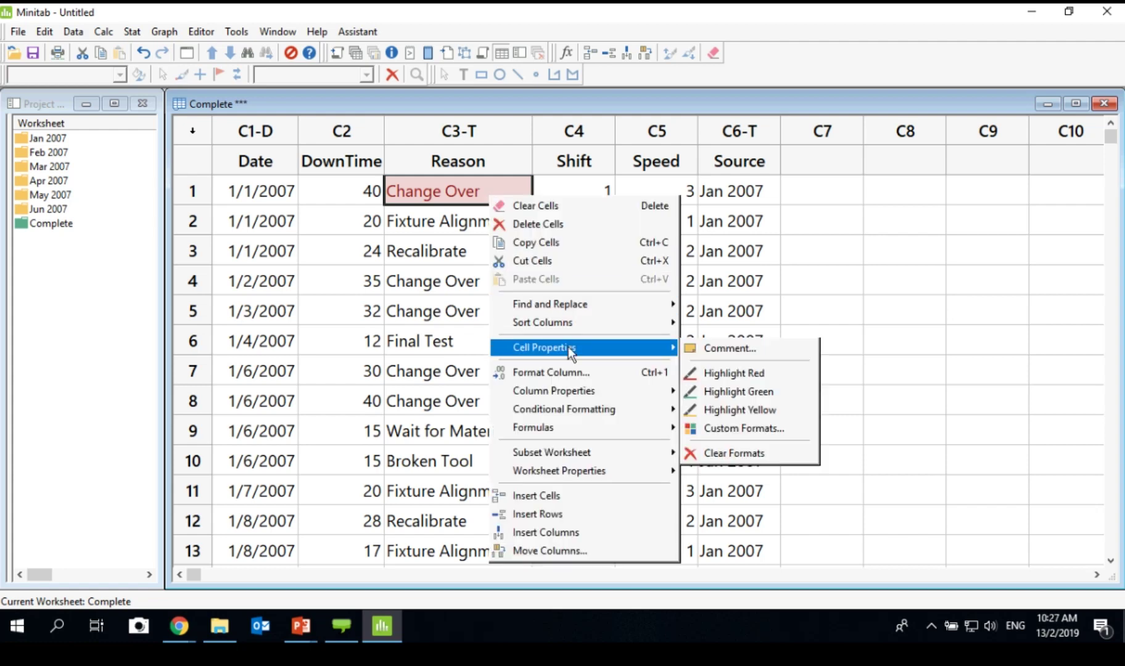
click(742, 455)
click(963, 387)
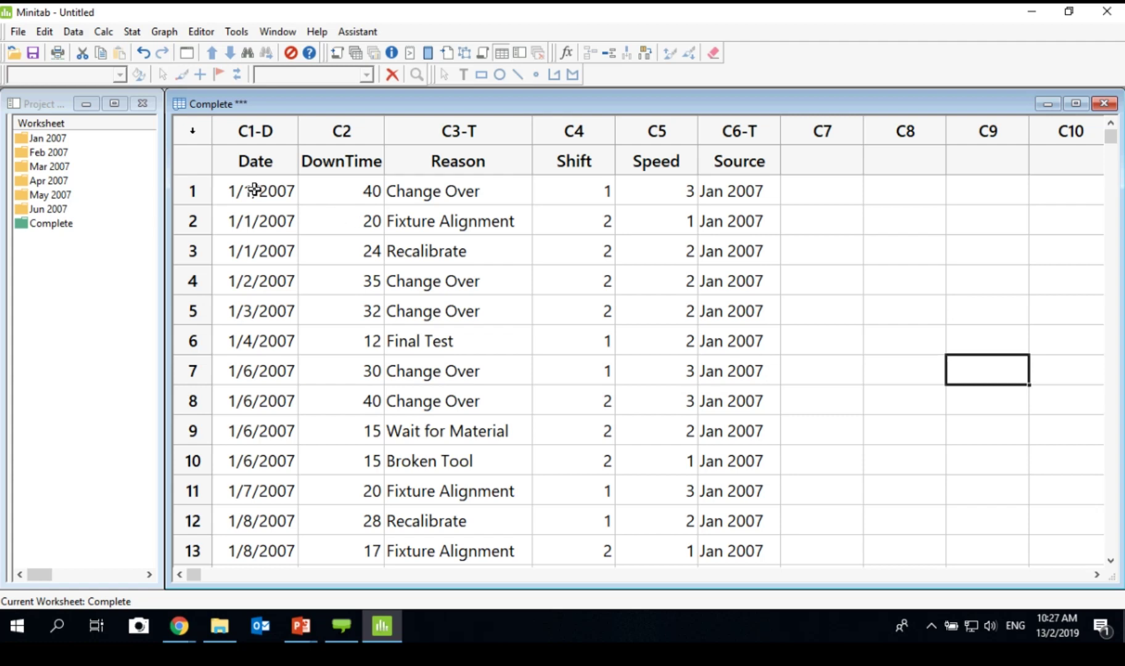
key(alt+s)
key(Down)
key(Down)
key(Down)
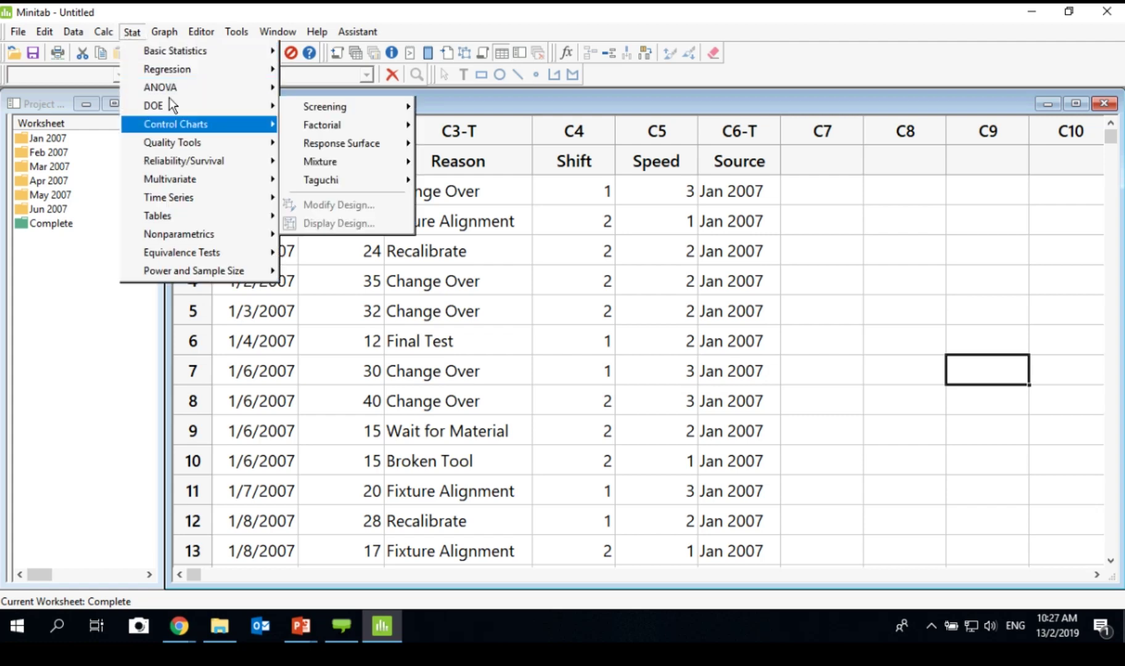
mouse_move(192, 140)
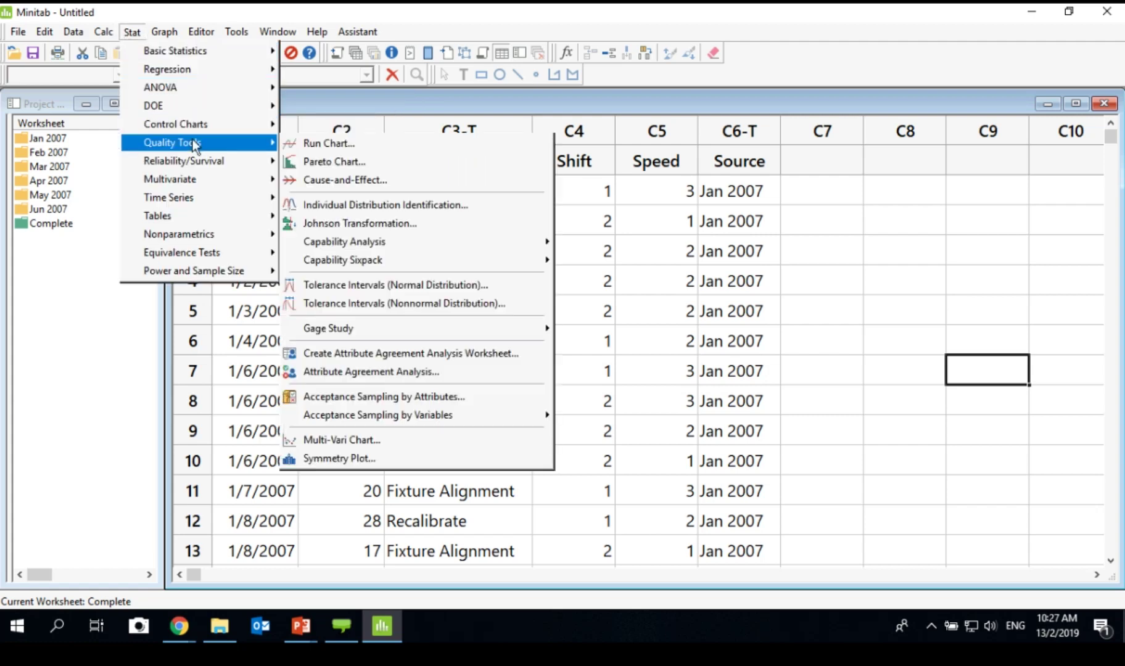
key(Down)
key(Down)
click(356, 162)
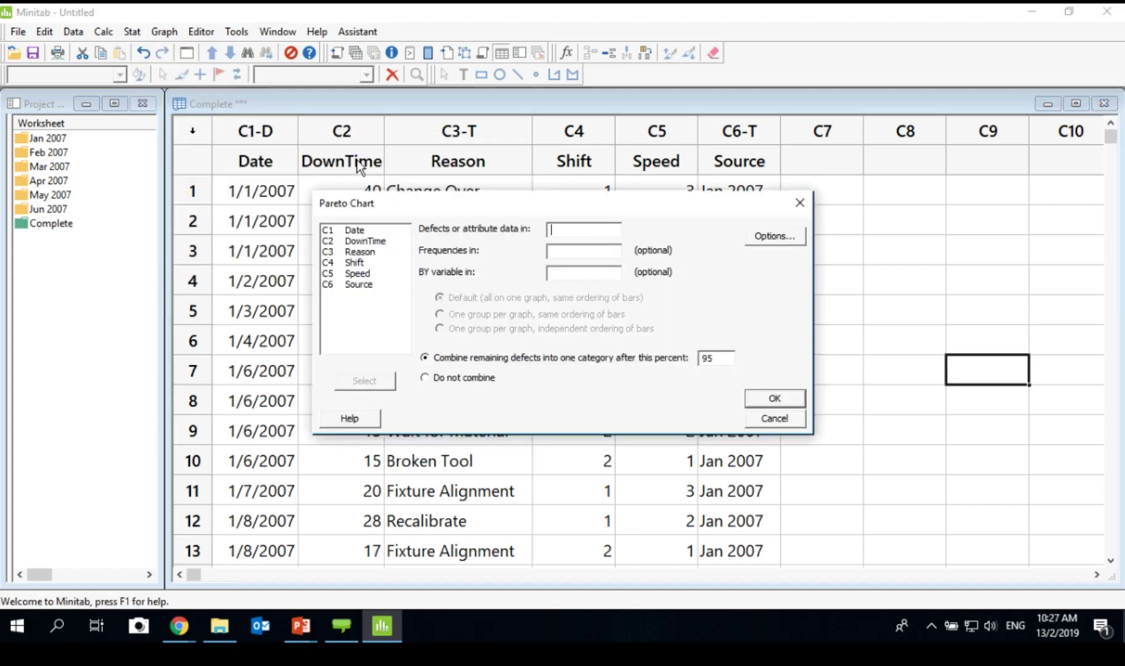
click(775, 418)
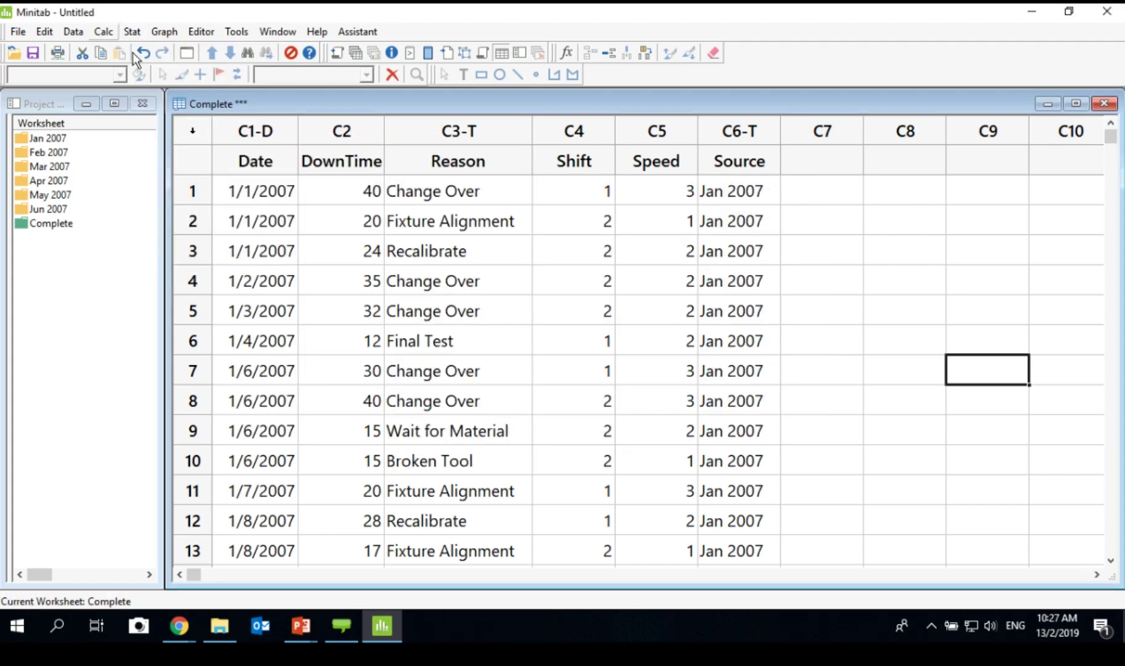
Create a Pareto chart of the Reason column with the Do not combine option for remaining defects.
click(131, 32)
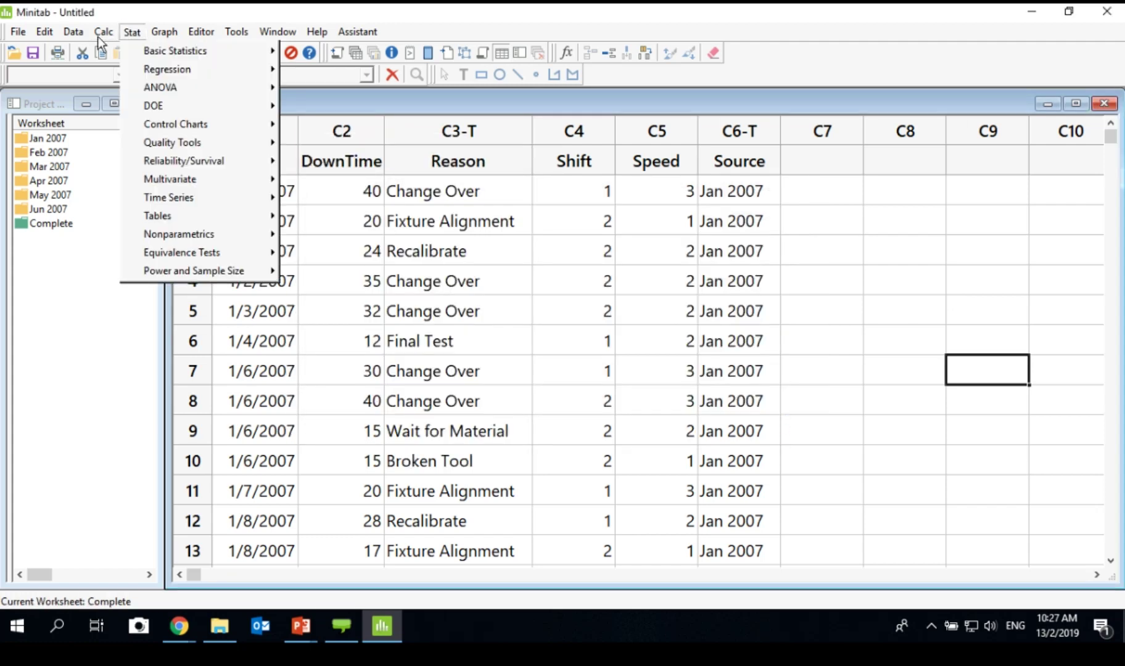
mouse_move(172, 143)
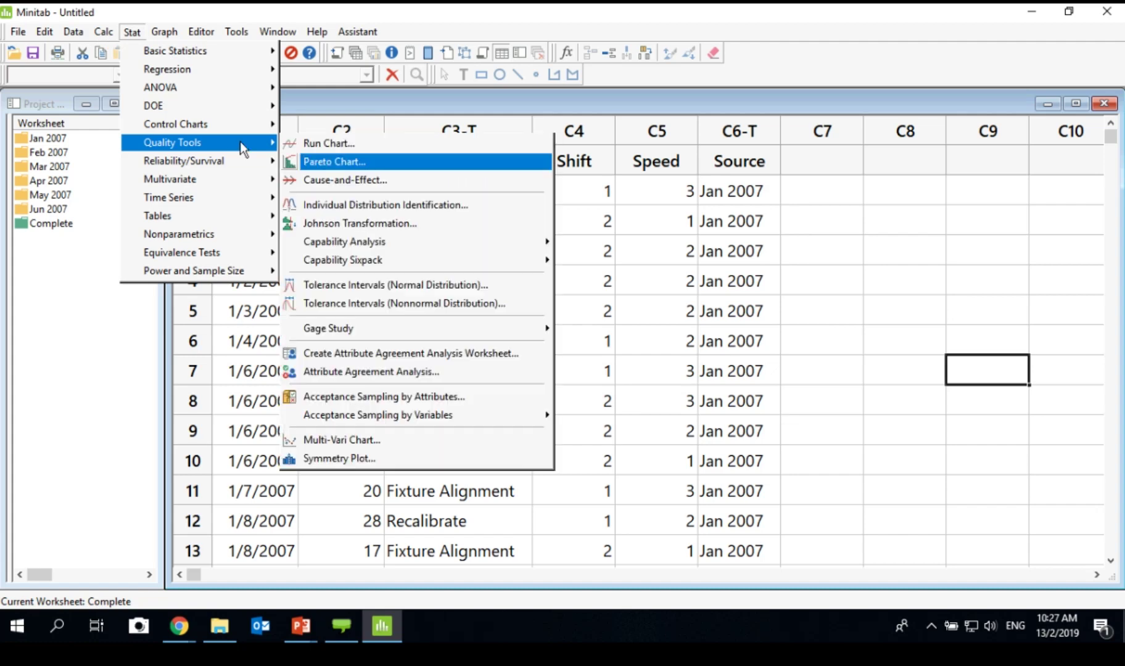
click(327, 161)
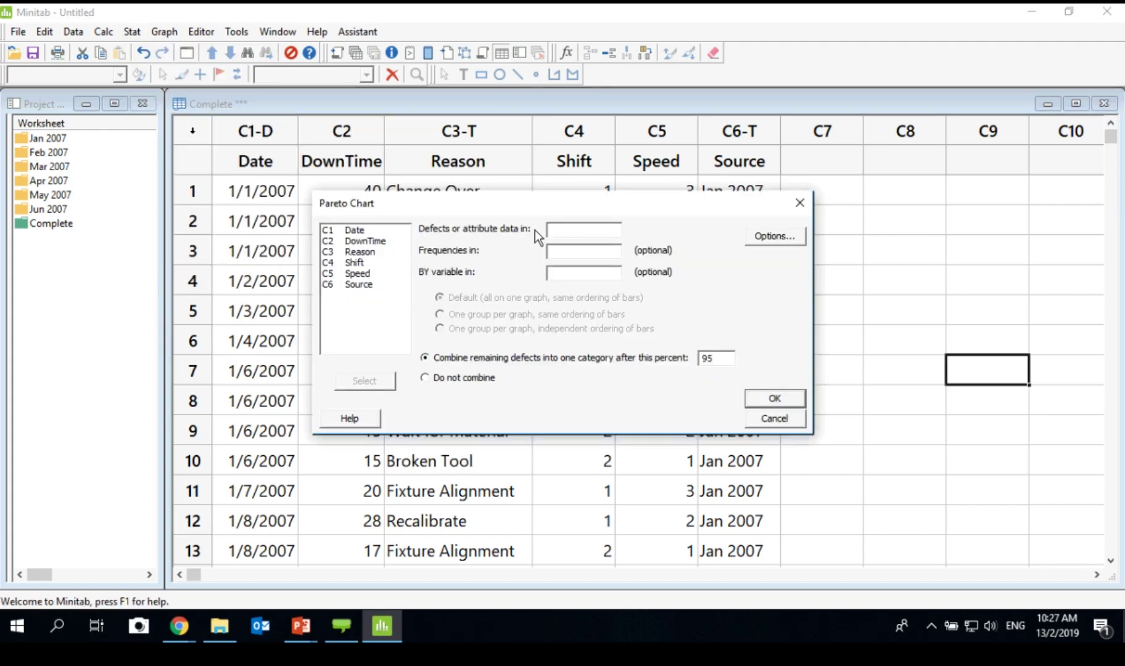
drag(505, 206, 711, 154)
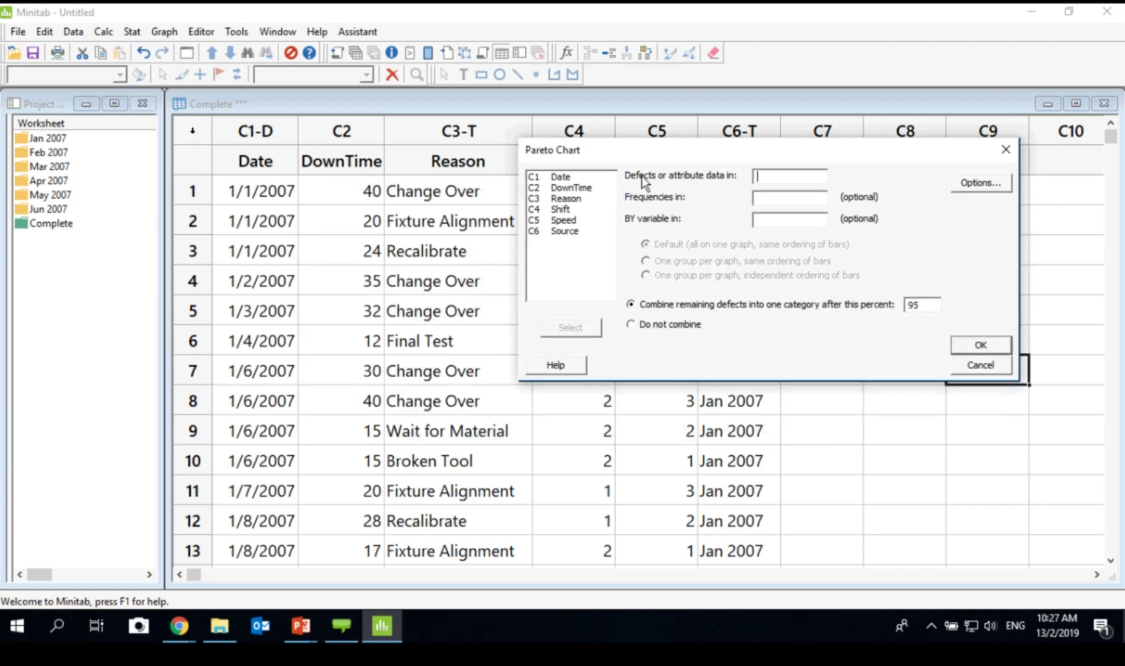
double_click(578, 198)
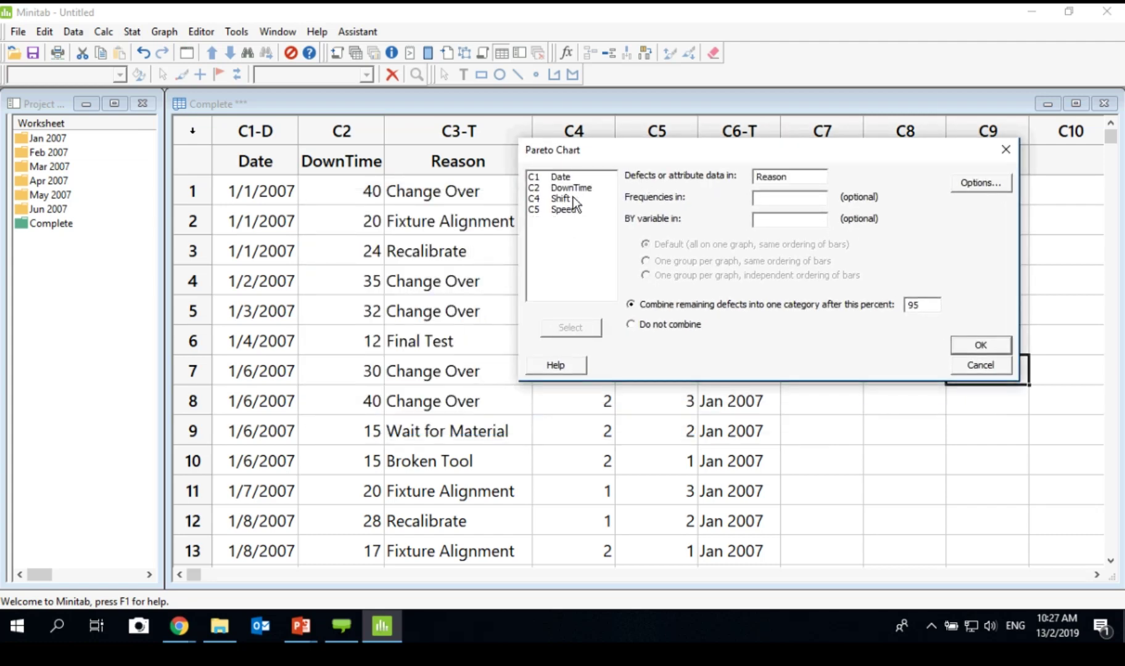
click(653, 327)
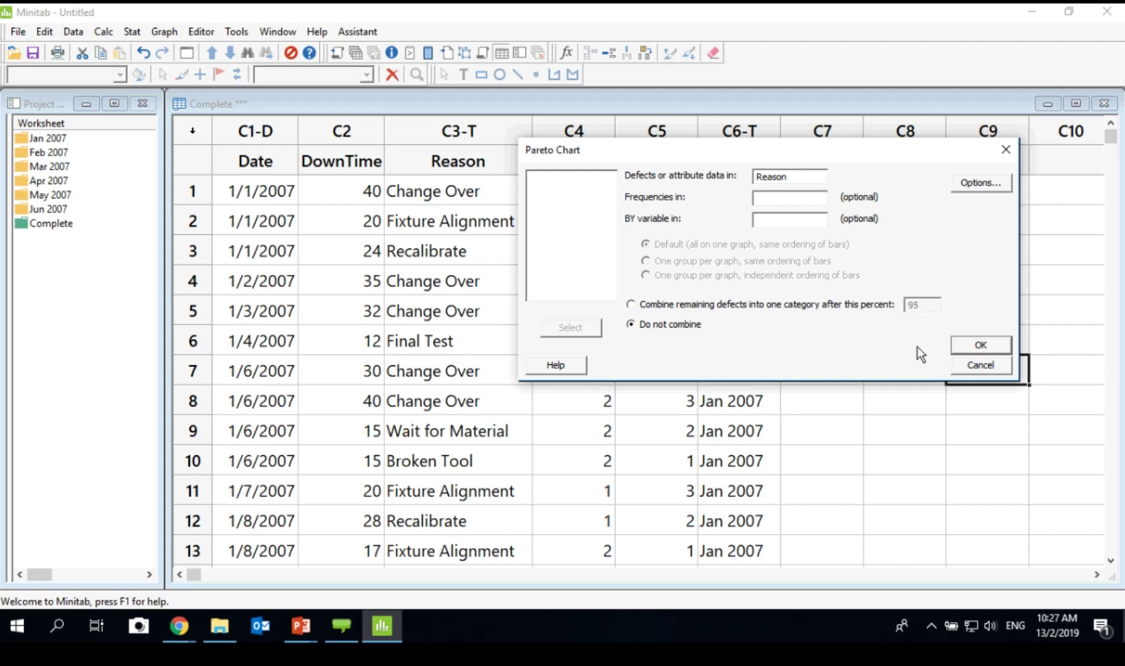
click(990, 346)
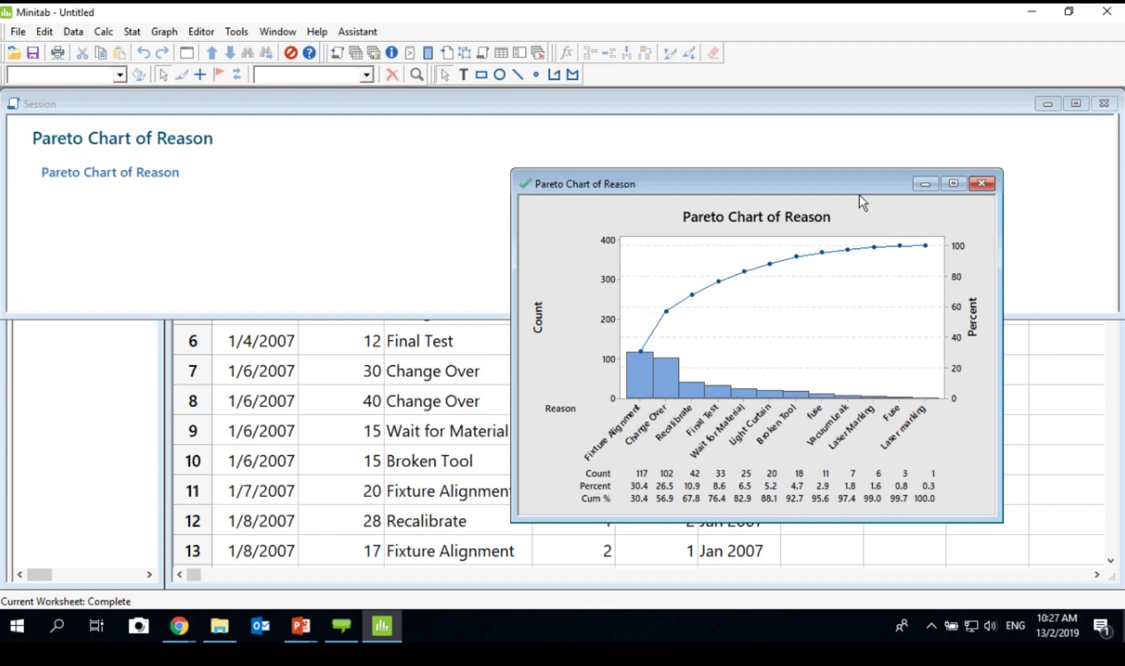
Review the Pareto Chart settings for Reason, and examine the finished chart at full size before returning to the Complete worksheet.
click(133, 32)
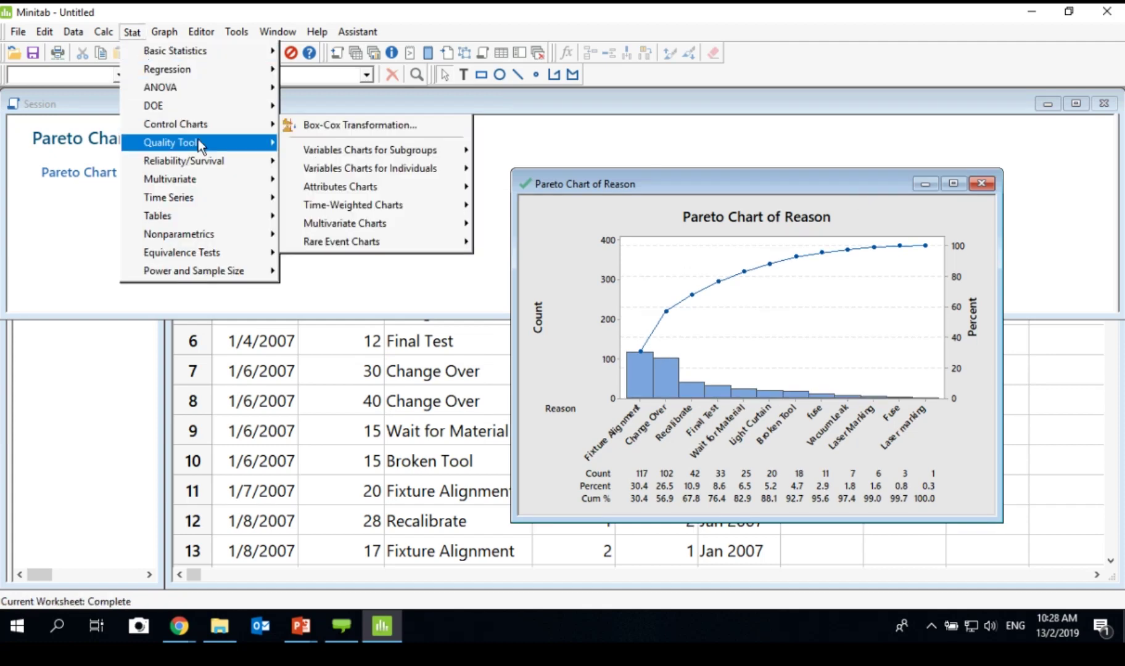
mouse_move(200, 142)
click(419, 165)
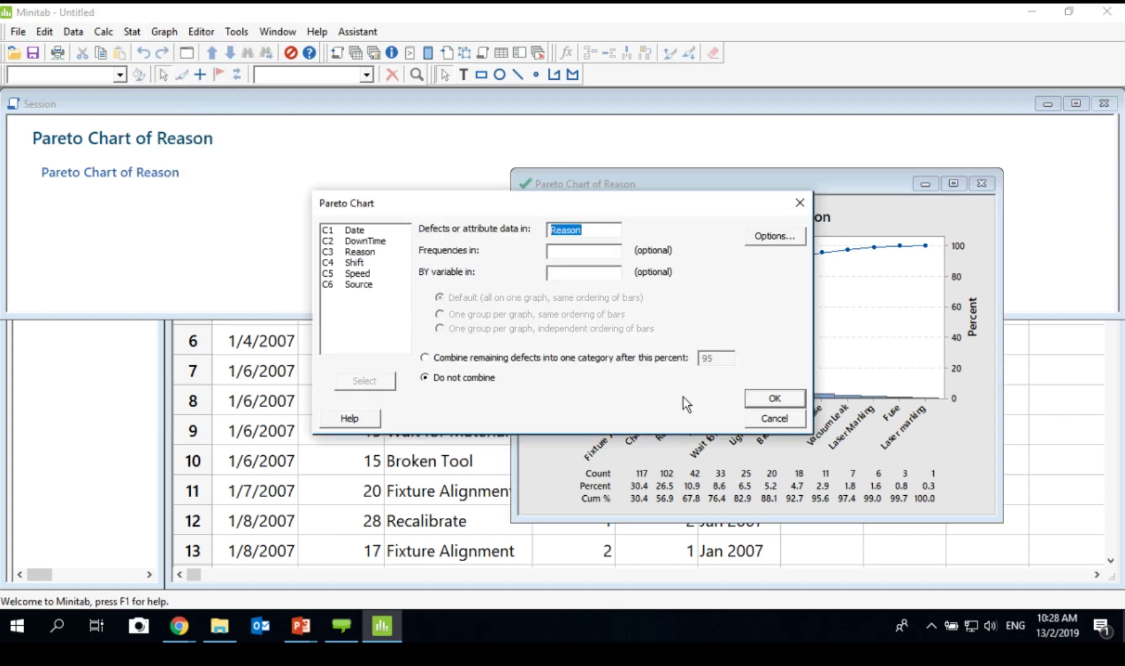
key(Return)
click(954, 184)
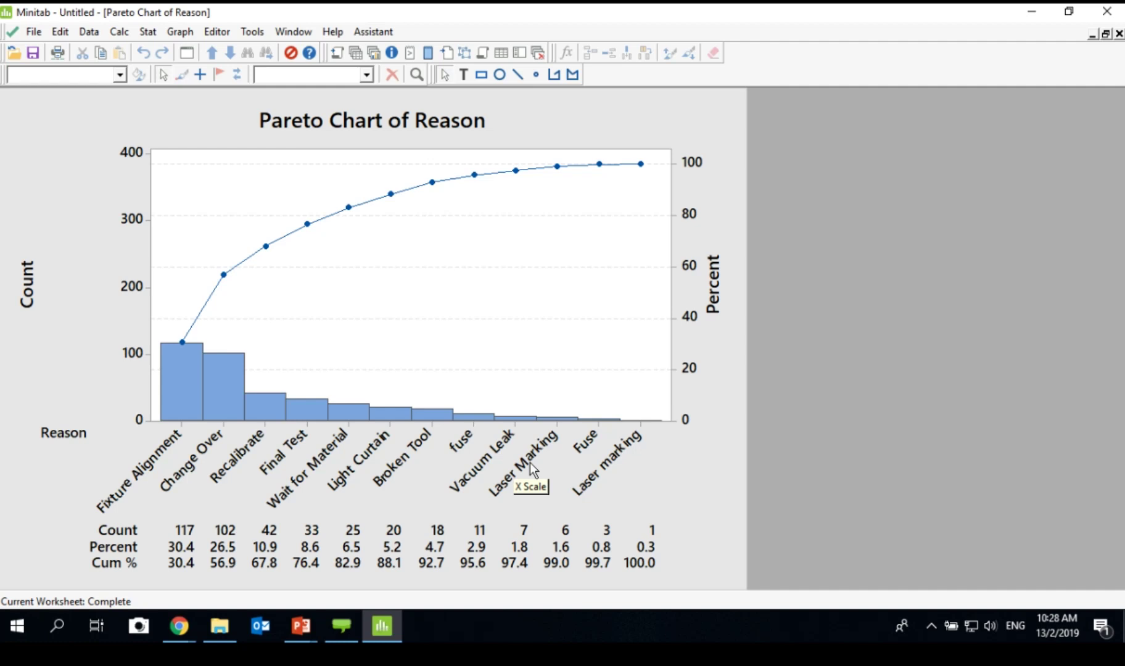
click(359, 58)
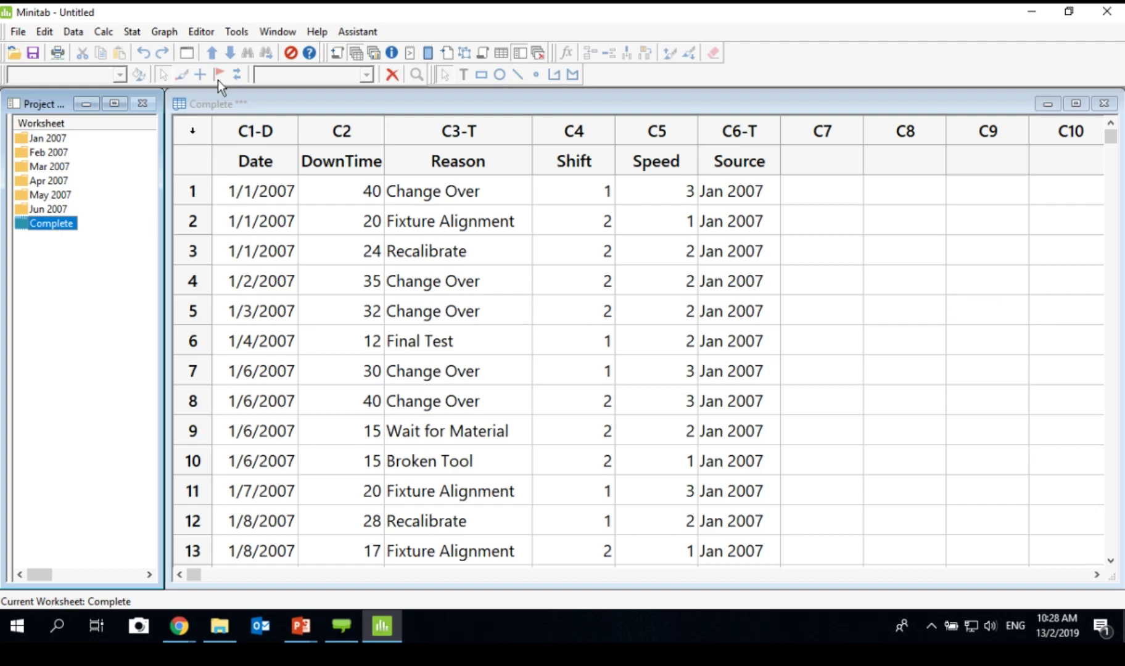
click(73, 32)
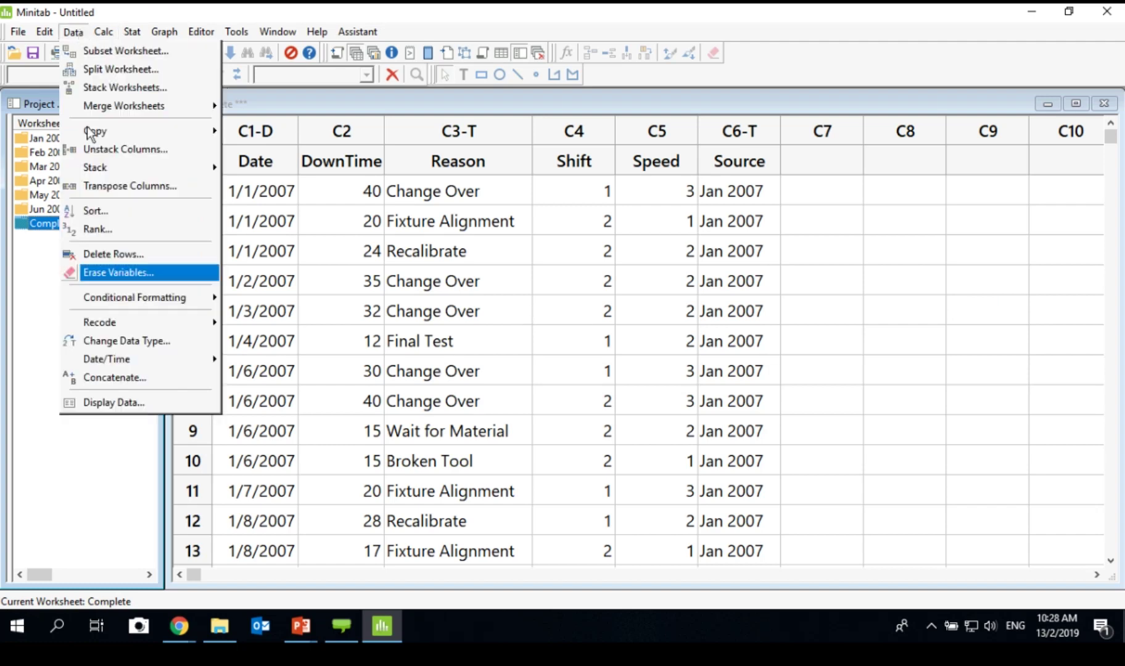
mouse_move(152, 322)
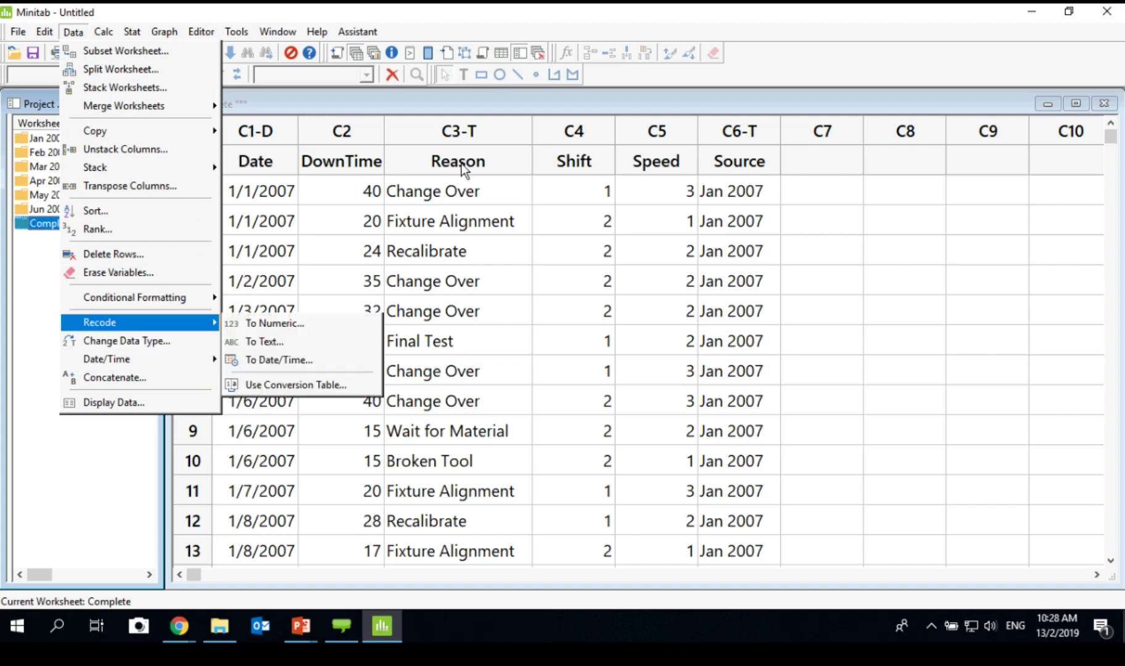
click(281, 336)
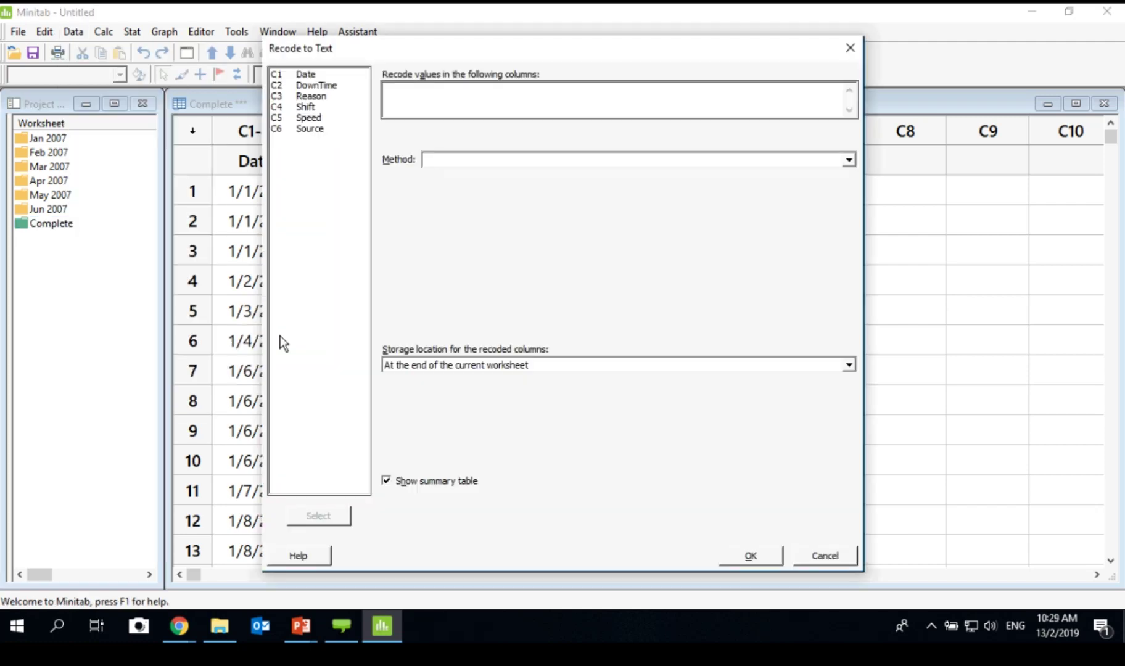
click(802, 555)
Set up a Recode to Text of the Reason column using the Recode individual values method.
click(73, 32)
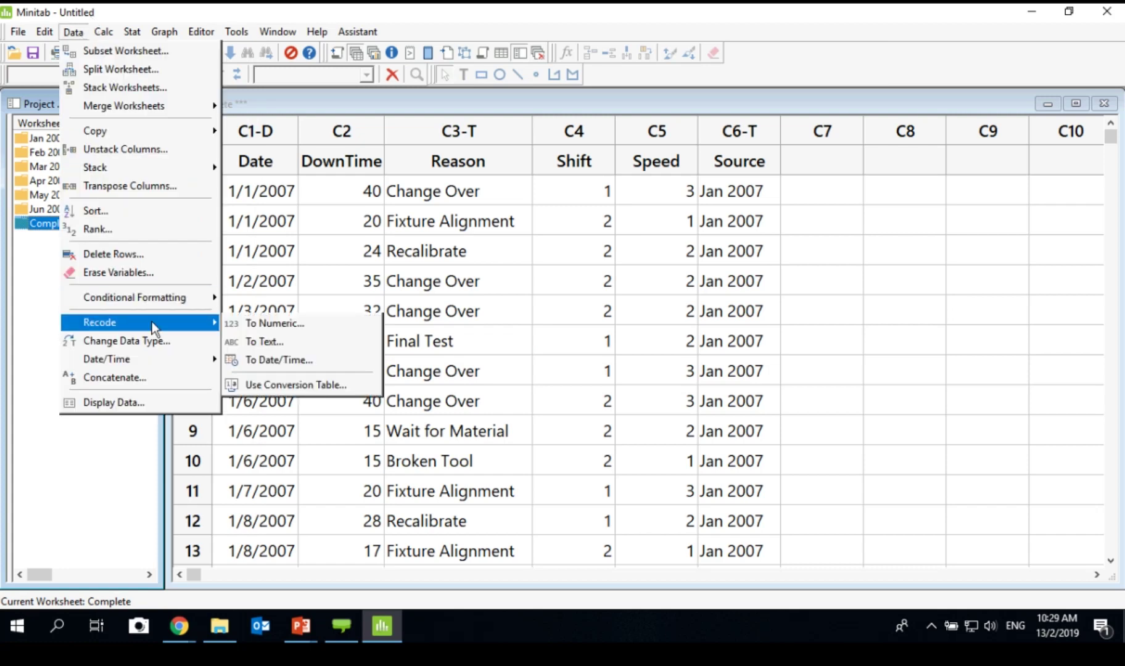
click(224, 334)
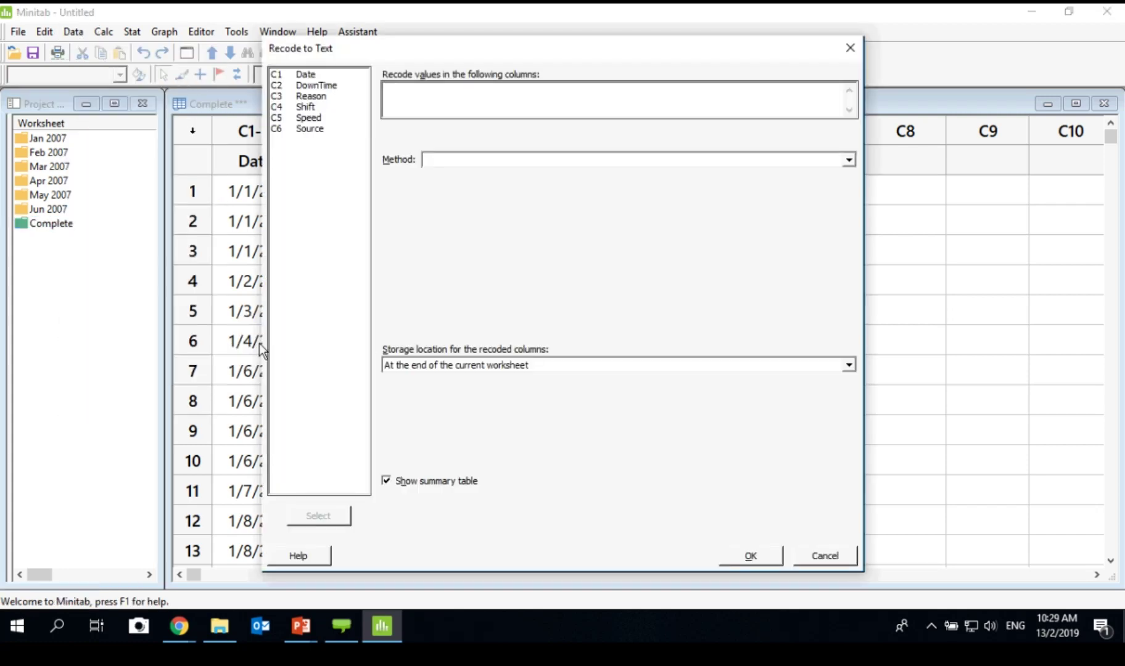
double_click(345, 98)
click(850, 160)
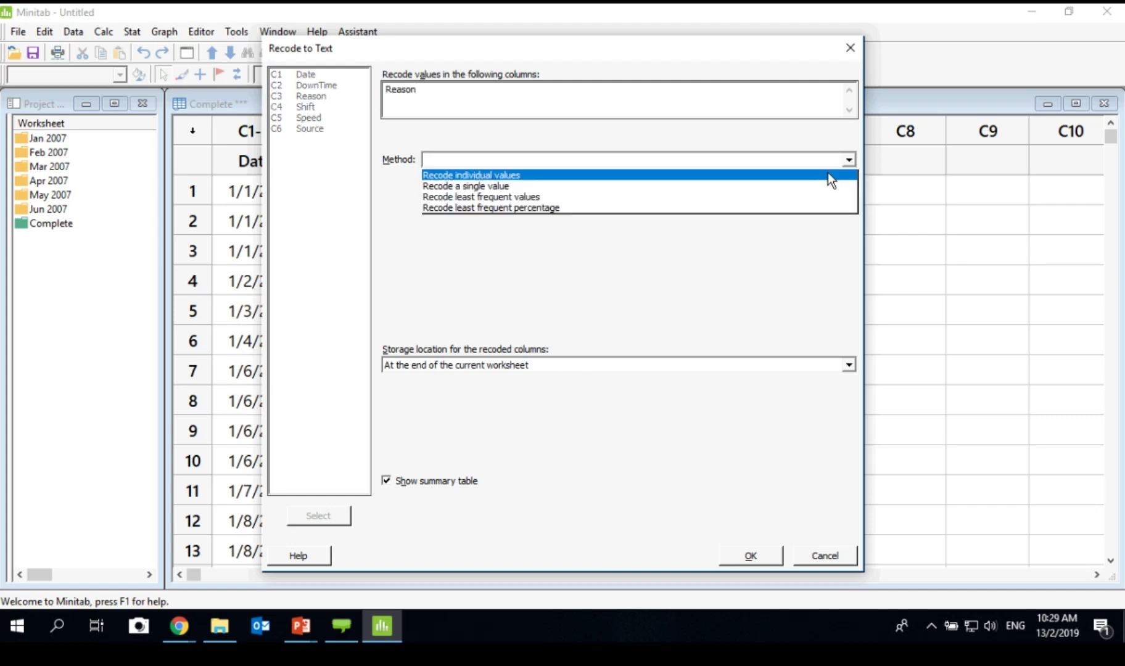
click(828, 175)
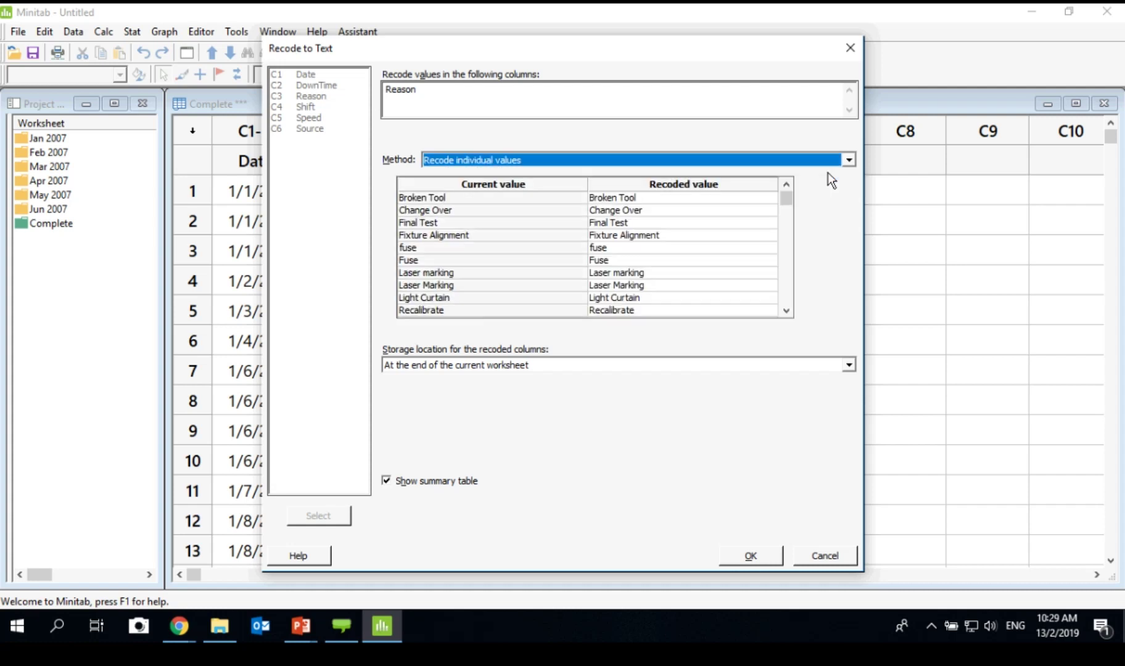
click(854, 157)
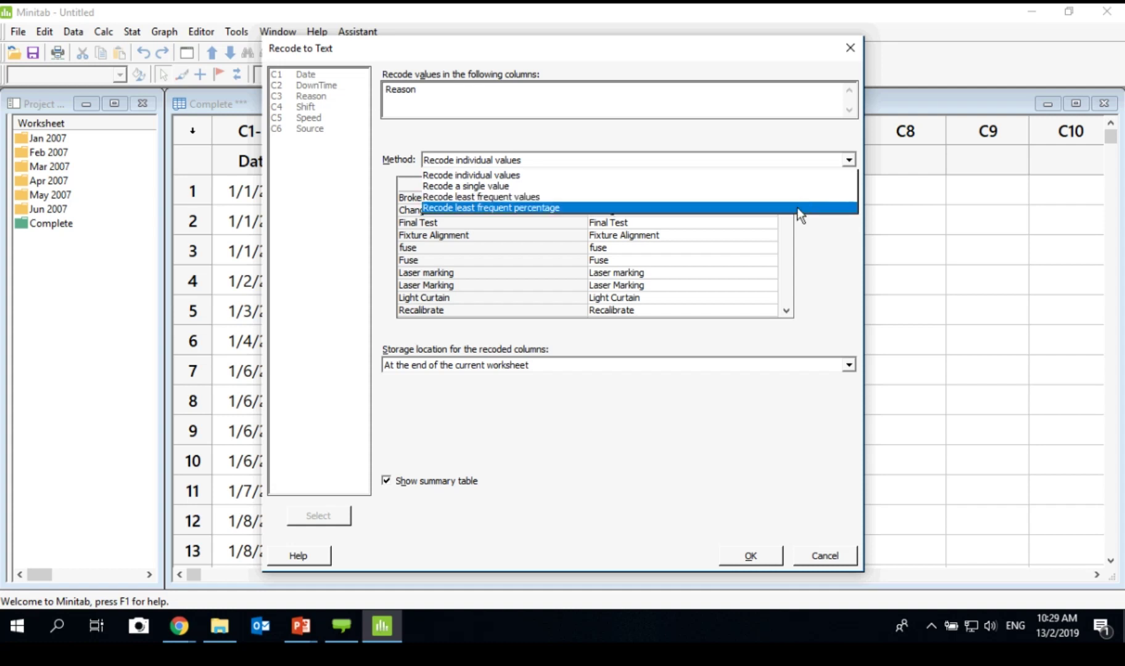
click(795, 176)
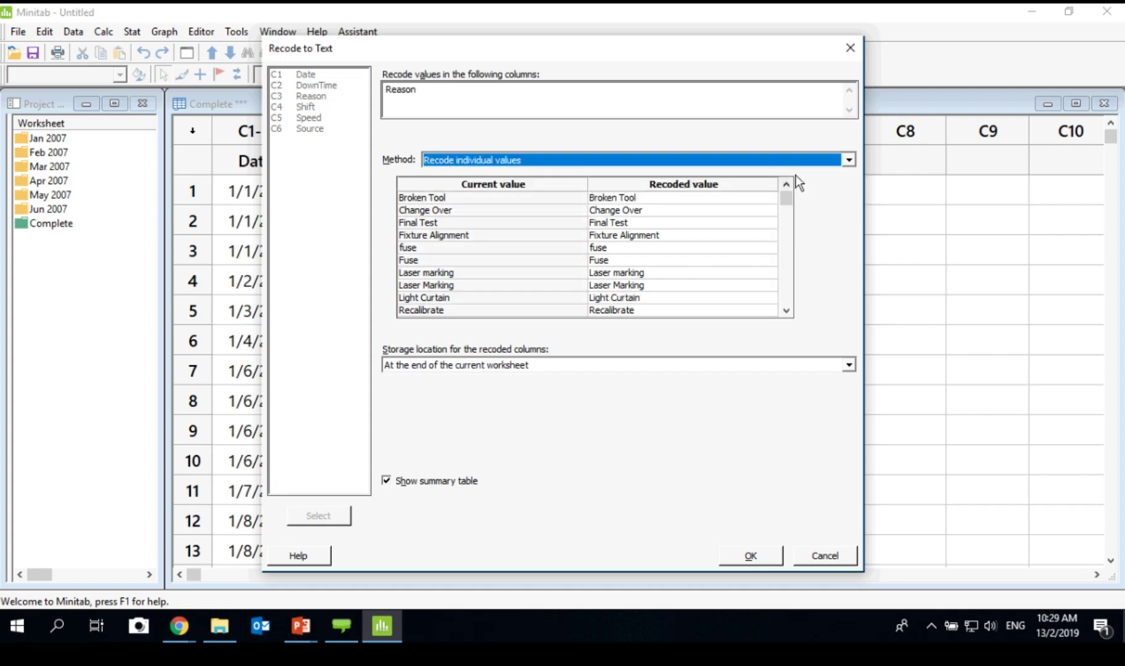
Set the recoded value of "fuse" to "Fuse" and of "Laser marking" to "Laser Marking".
click(502, 196)
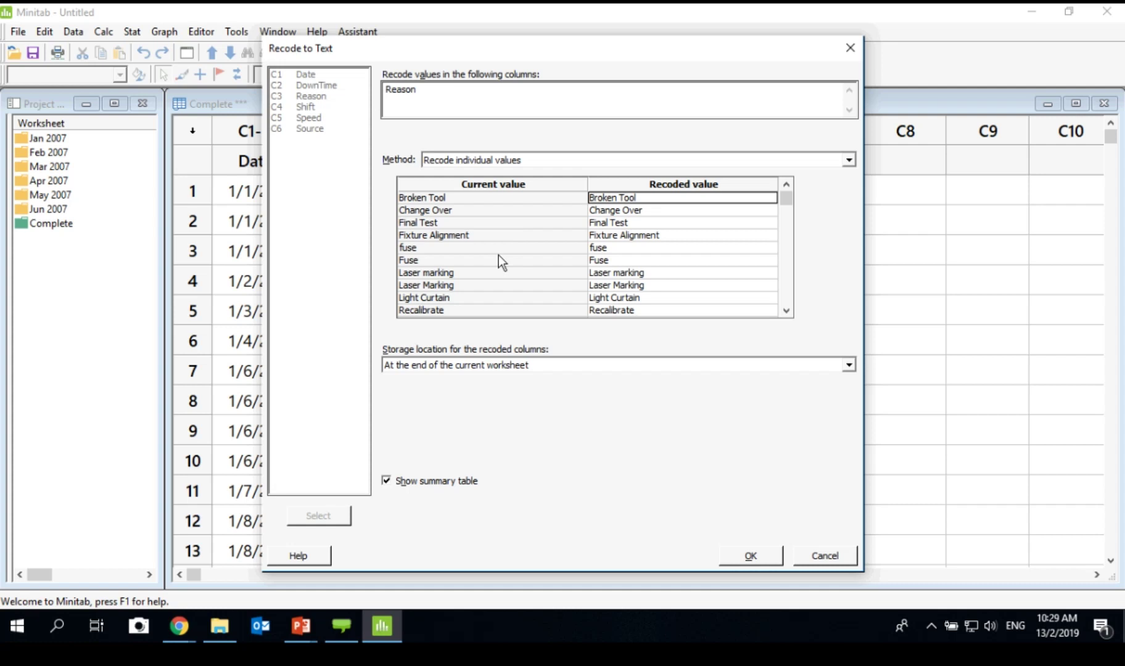
click(611, 260)
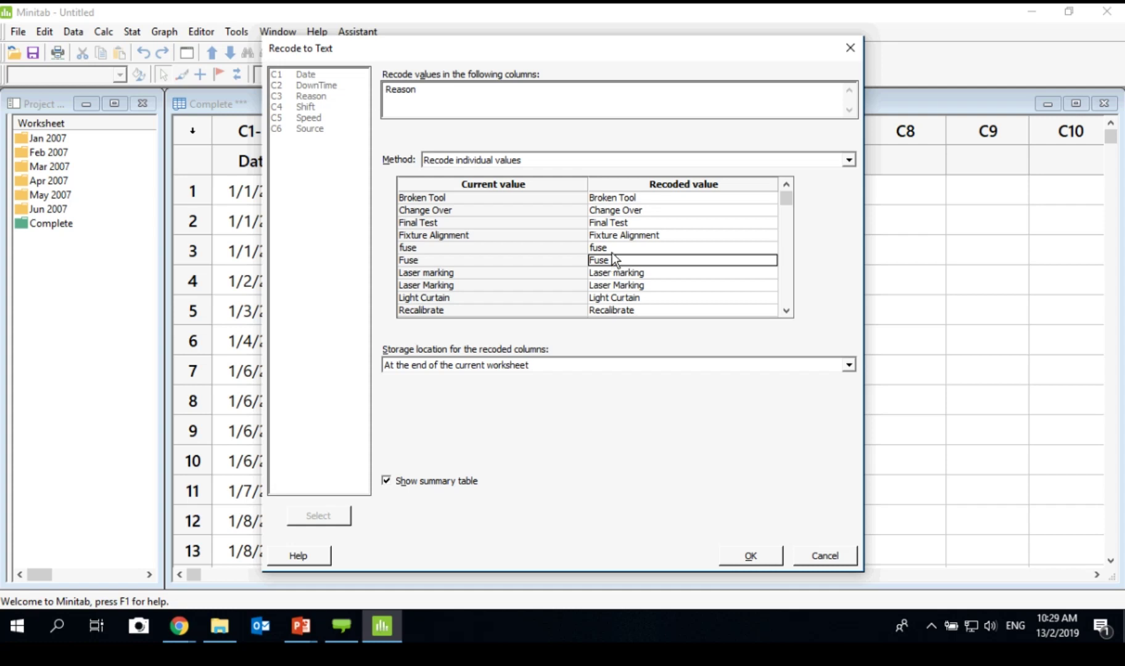
click(620, 252)
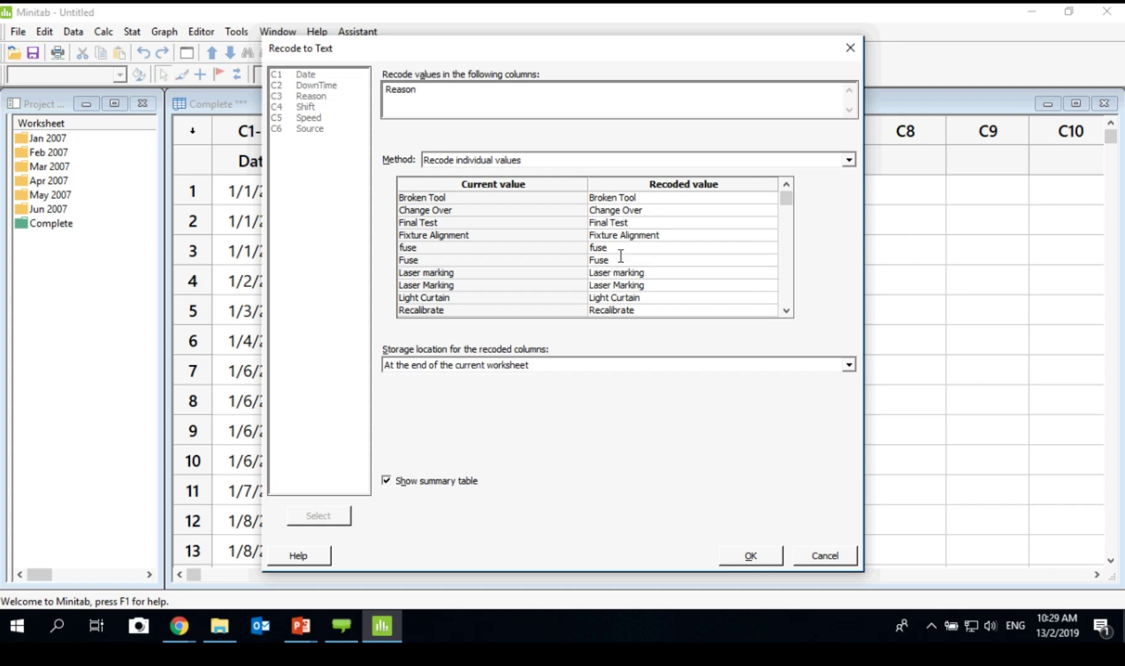
key(Left)
key(Left)
key(BackSpace)
text(F)
click(622, 276)
key(BackSpace)
text(M)
Store the recoded column at the end of the current worksheet and run the recode.
click(846, 368)
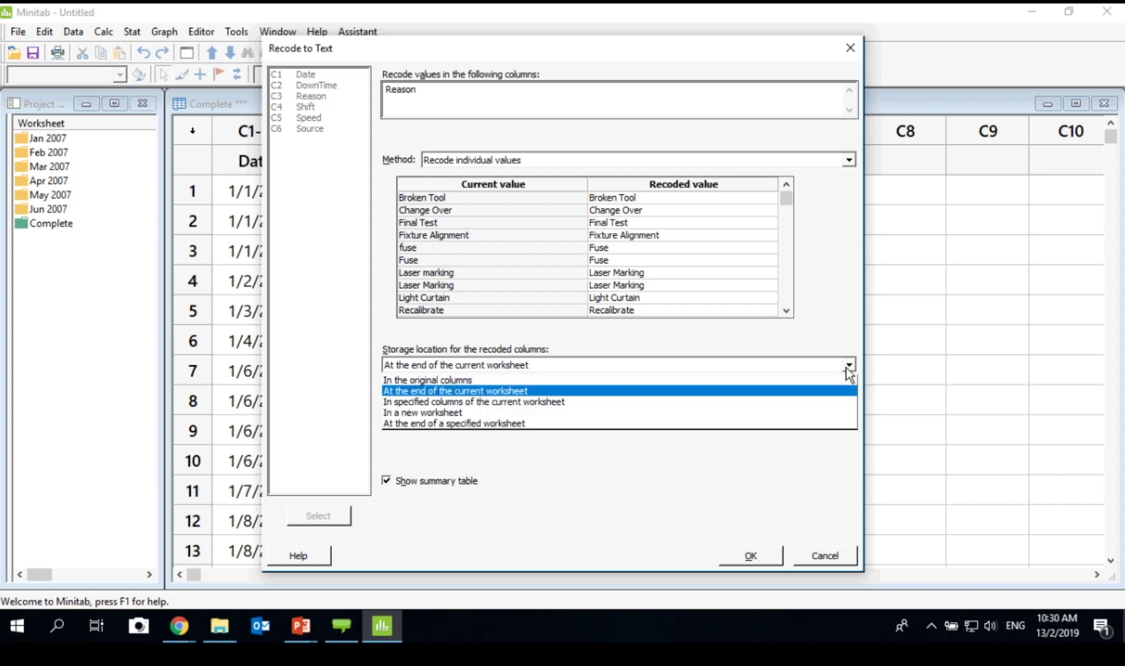
key(Up)
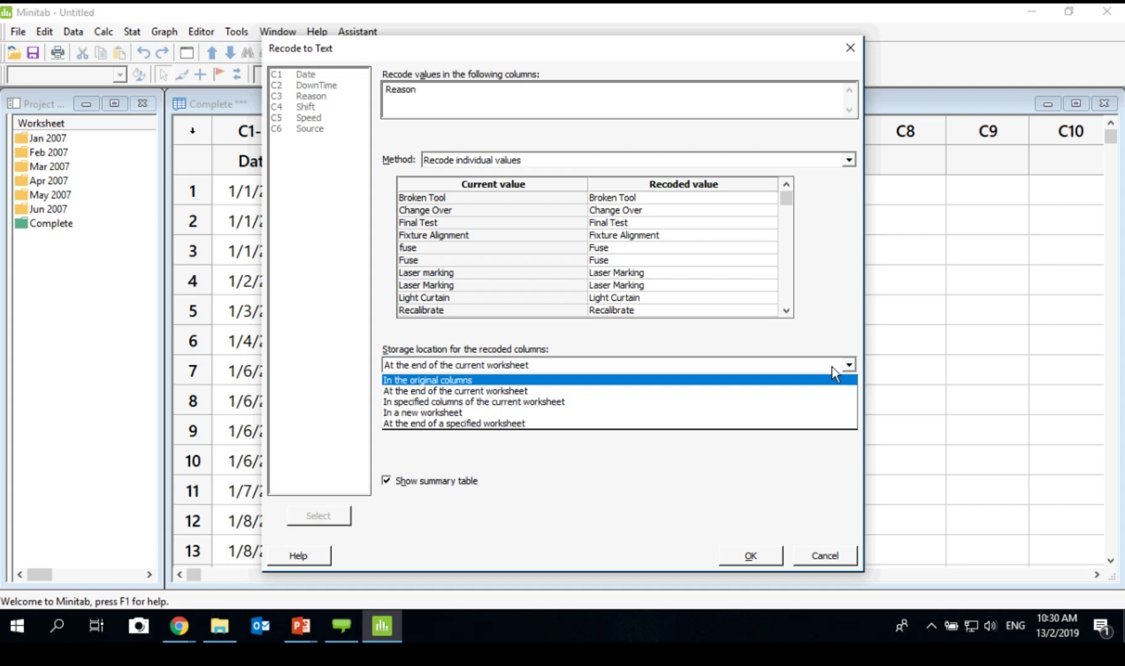
click(826, 366)
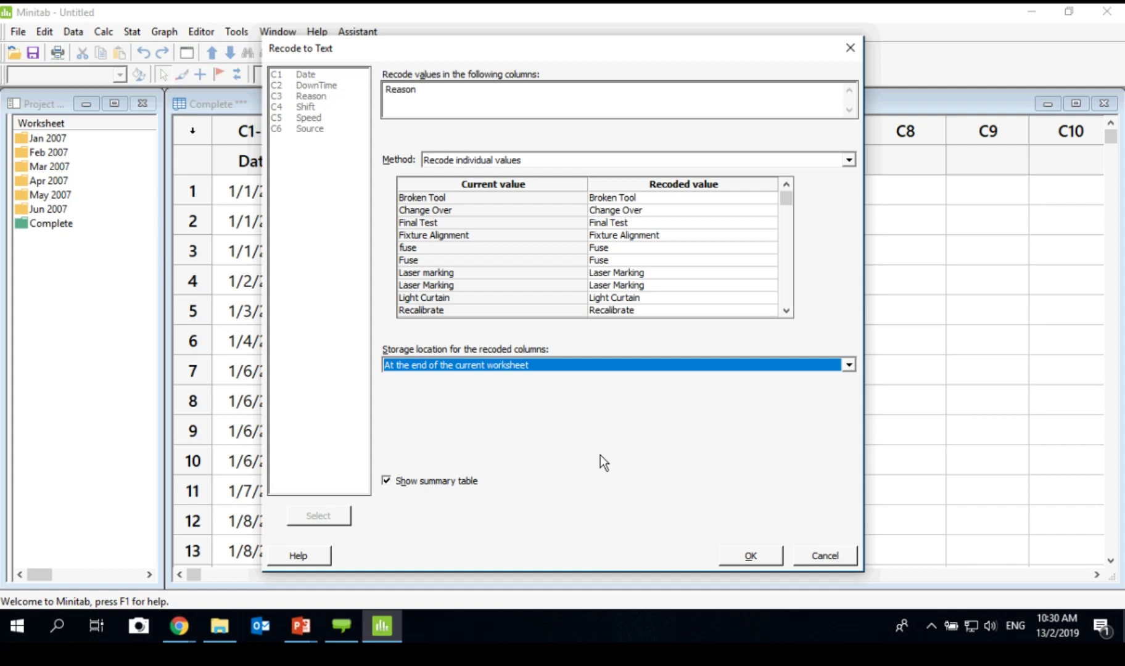
click(734, 558)
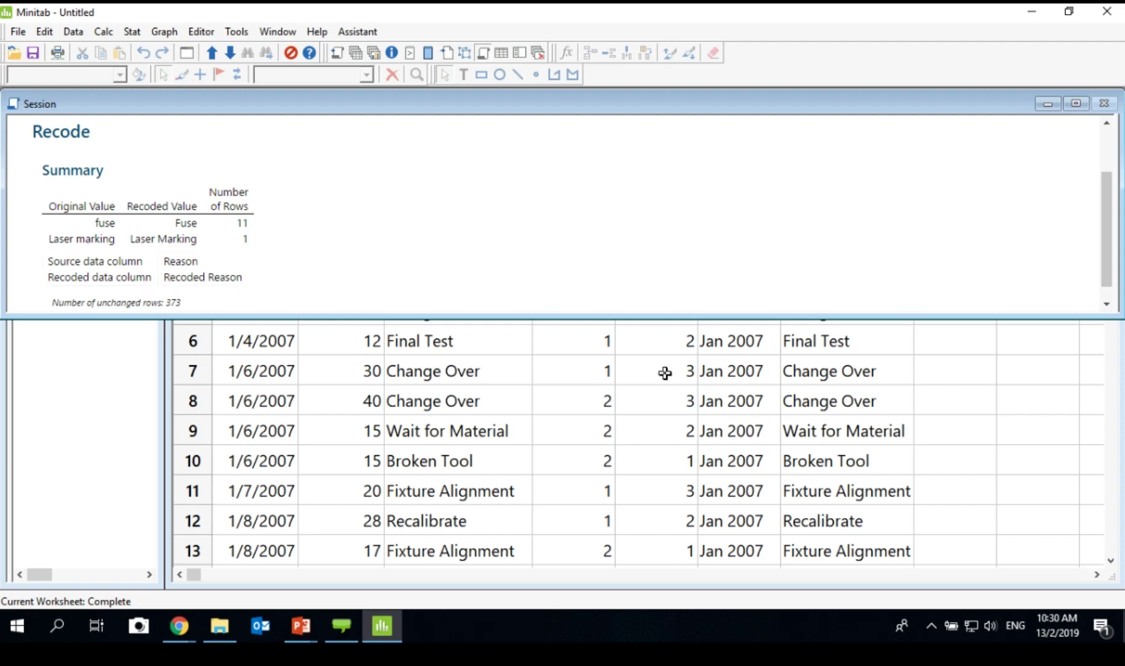
Create a Pareto chart of Recoded Reason and view it at full size before returning to the Complete worksheet.
click(935, 414)
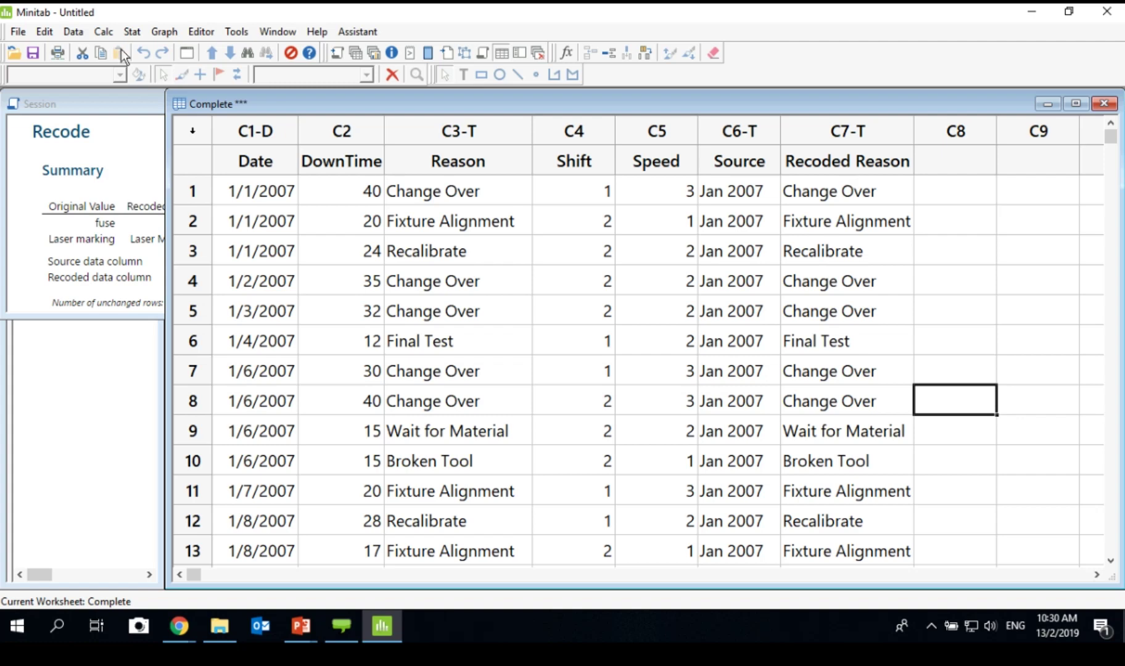
click(129, 32)
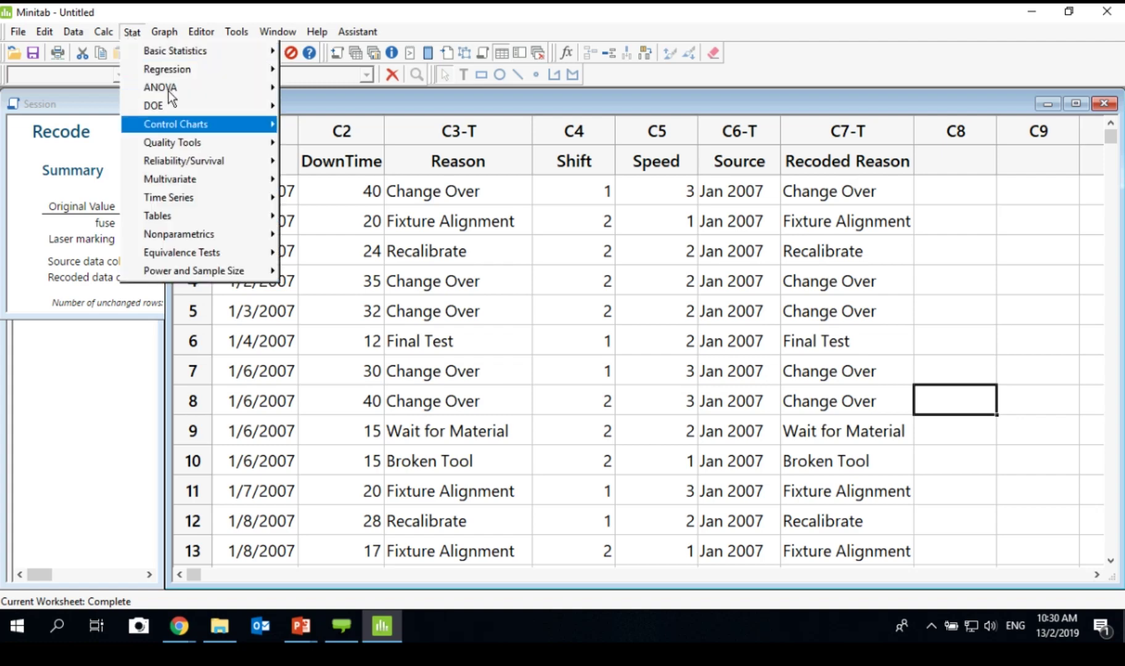
mouse_move(193, 140)
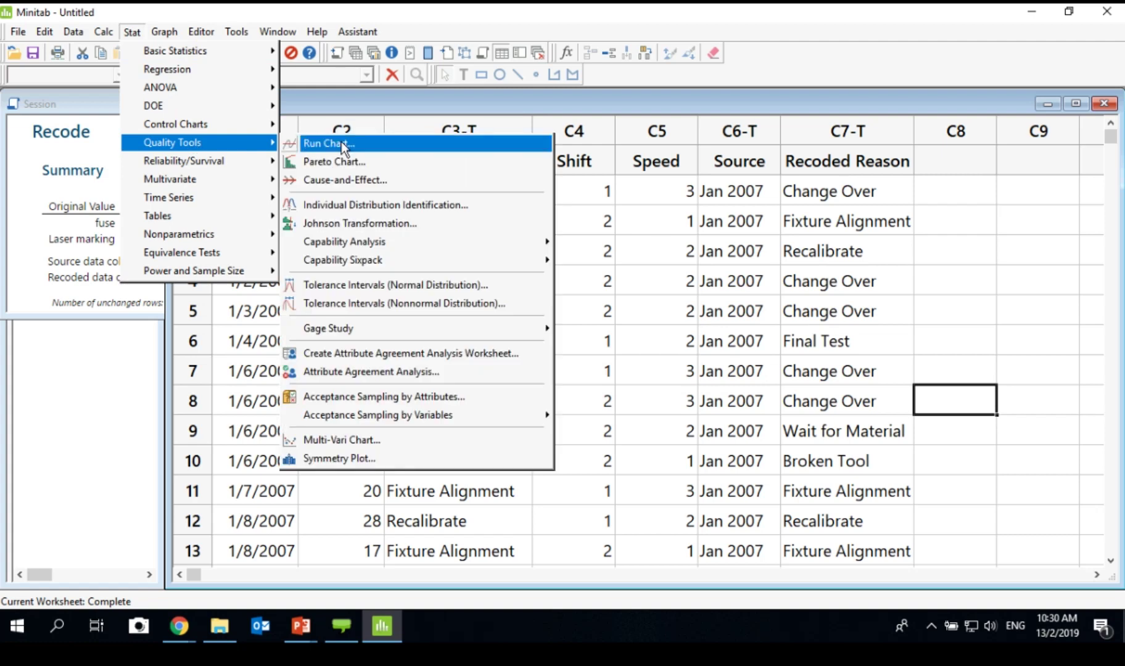
key(Down)
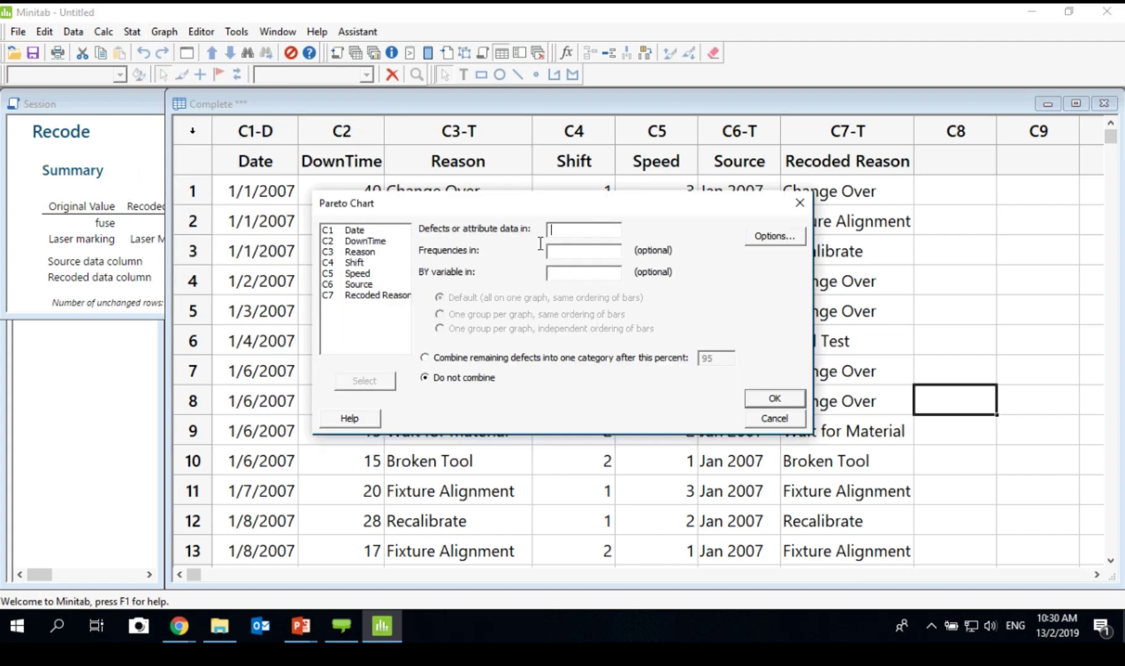
double_click(376, 296)
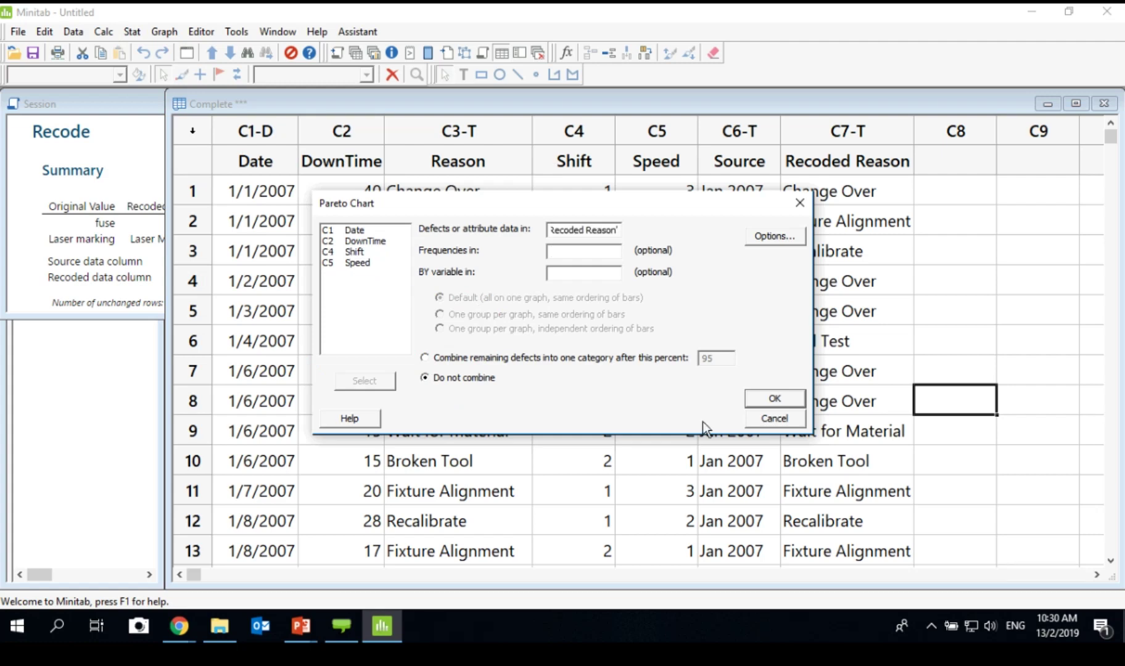
key(Return)
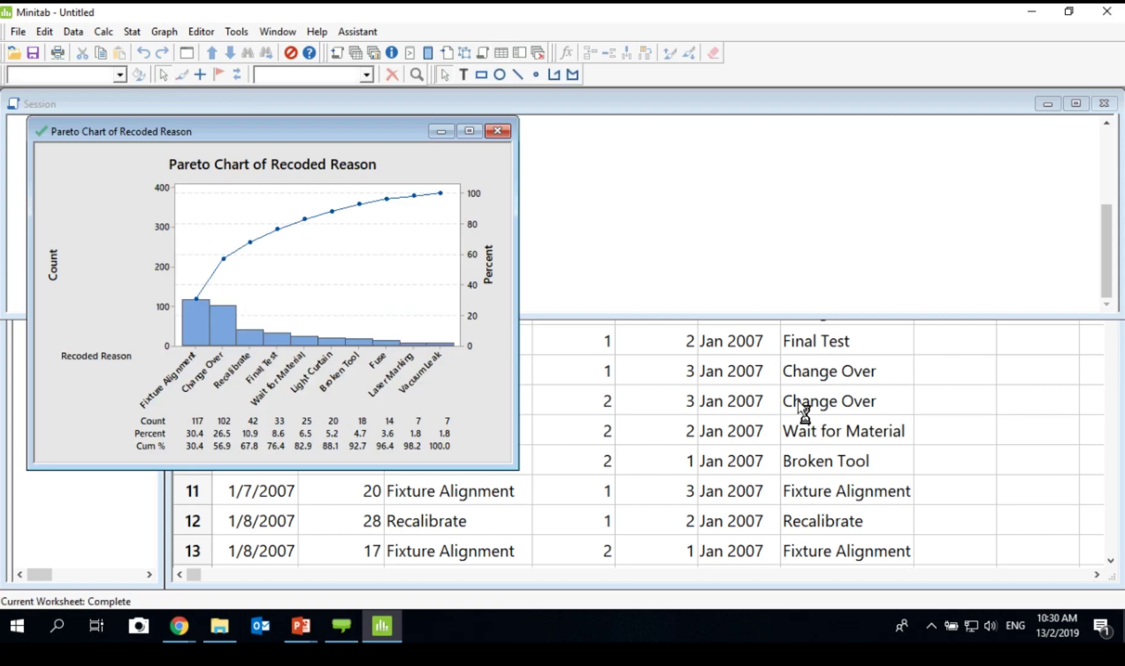
click(468, 132)
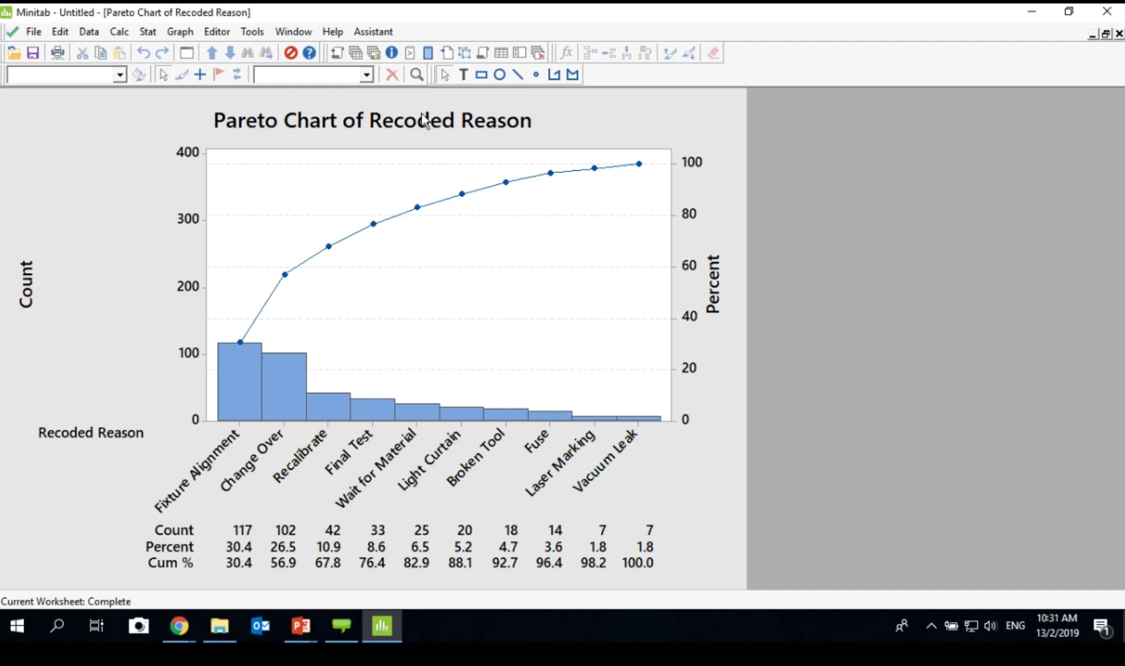
click(355, 53)
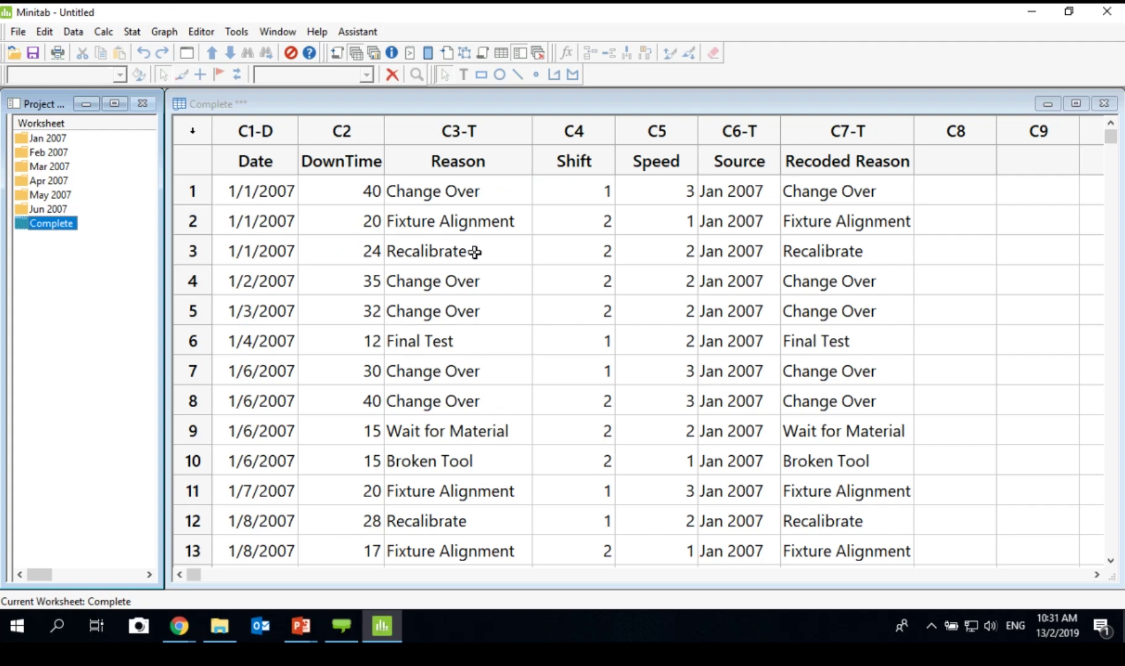
Highlight cells in the Reason column that match fuse, Fuse, Laser marking or Laser Marking with the Red conditional formatting style.
right_click(407, 130)
mouse_move(550, 337)
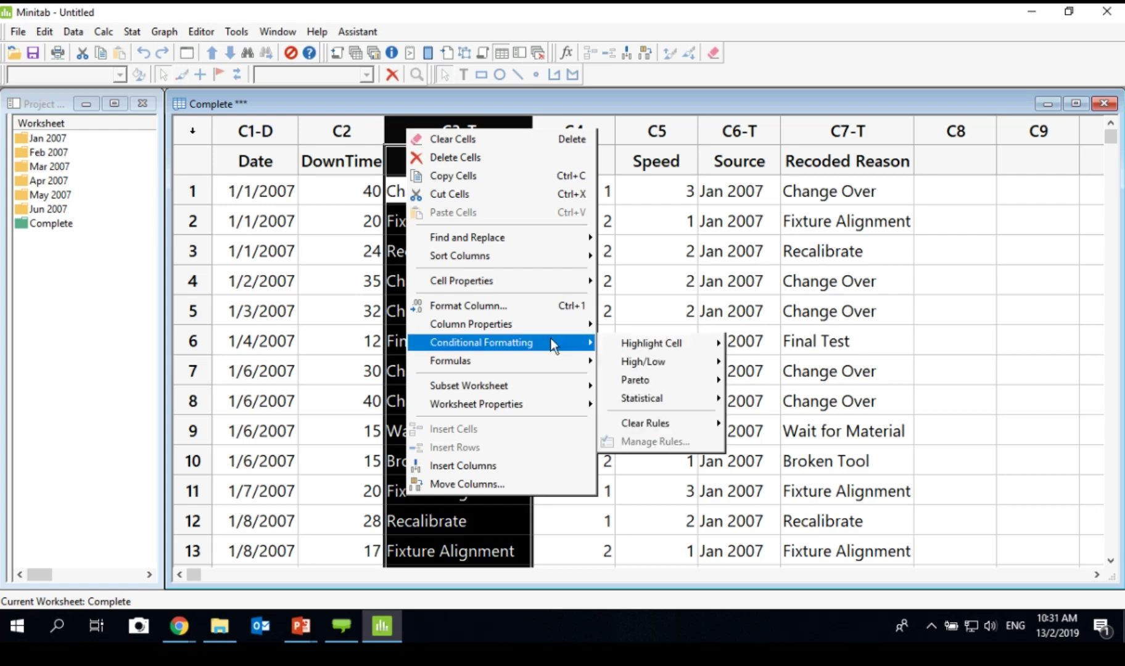
mouse_move(624, 342)
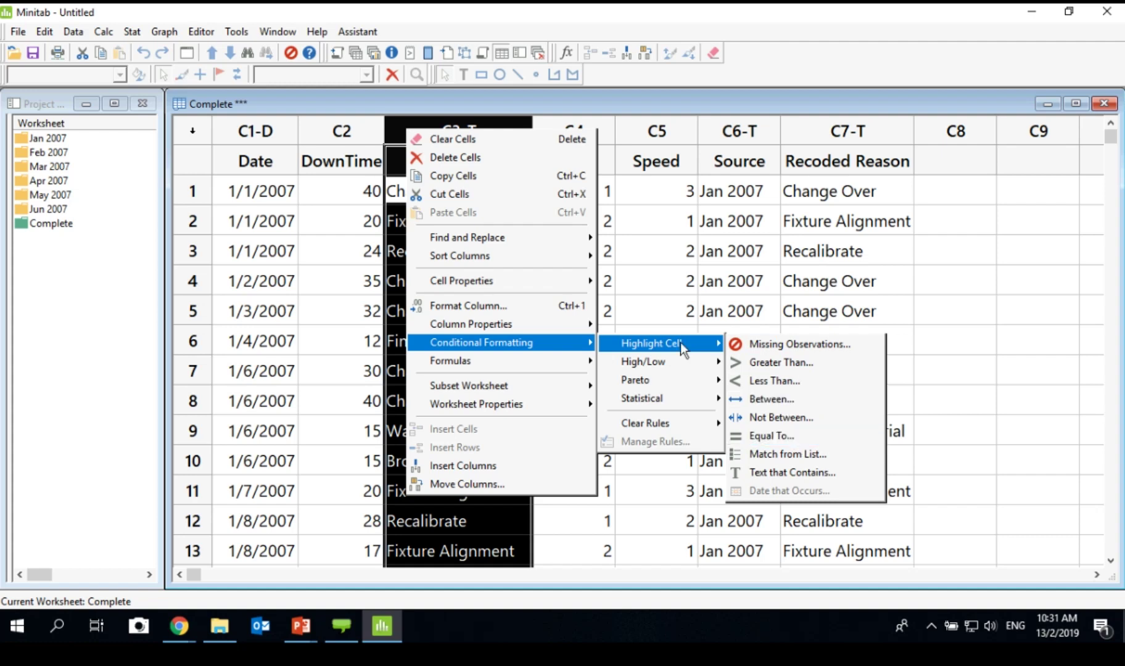
click(796, 453)
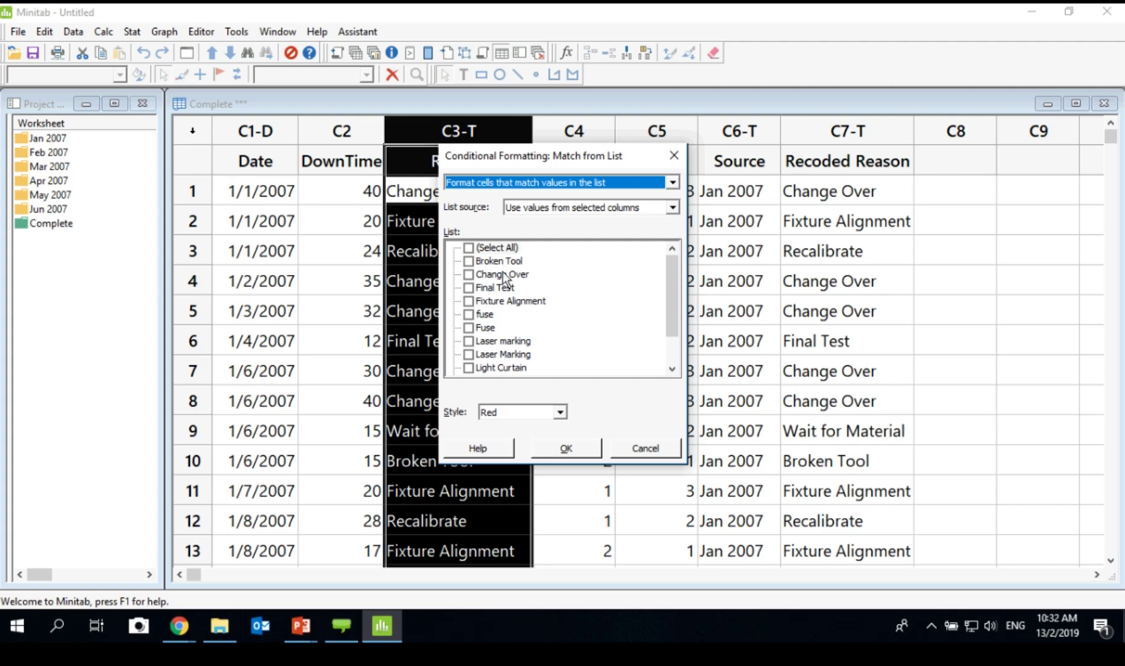
click(469, 315)
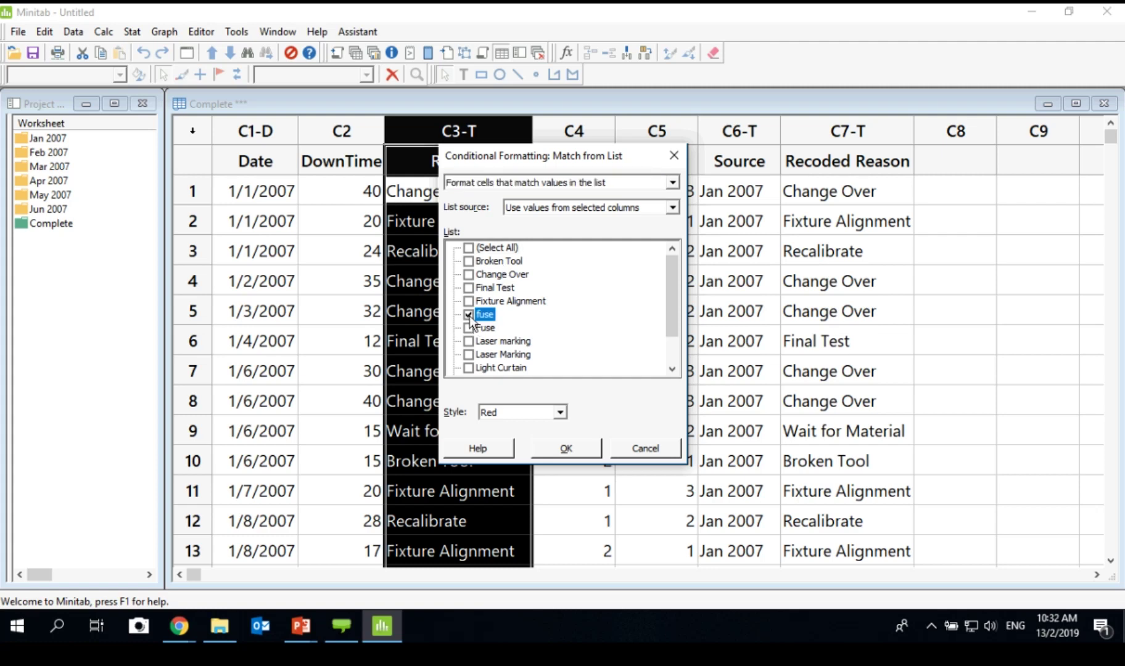
click(469, 328)
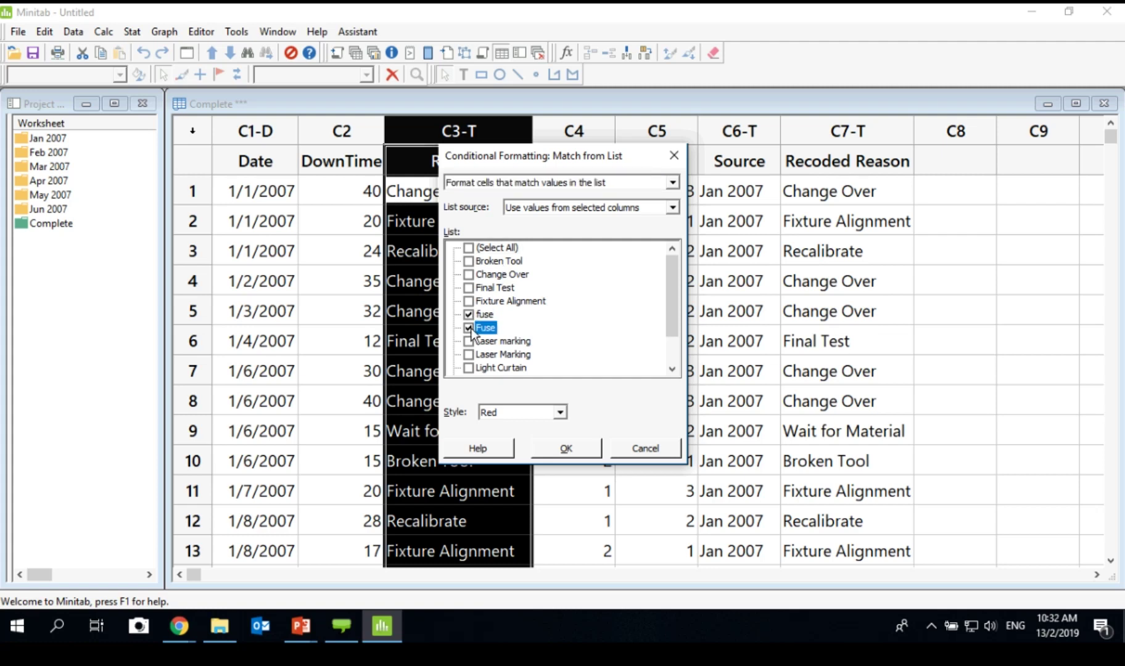
click(469, 341)
click(469, 354)
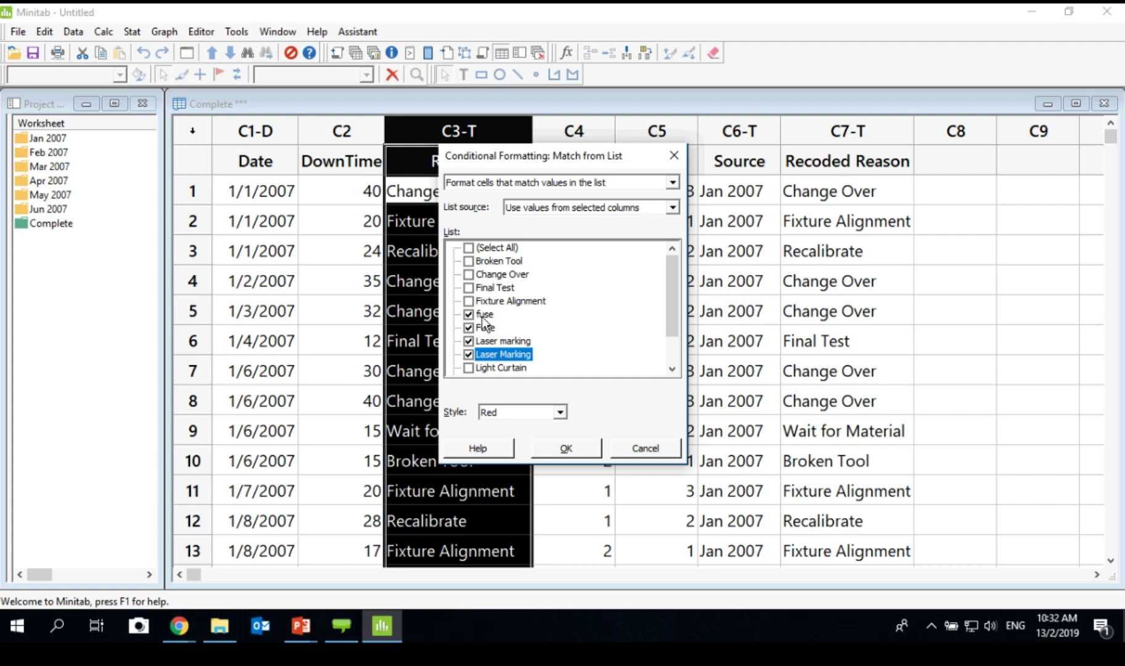
click(554, 451)
Examine the highlighted cells in the Reason column, comparing the entries in rows 61 and 63.
scroll(551, 364, down, 7)
click(483, 335)
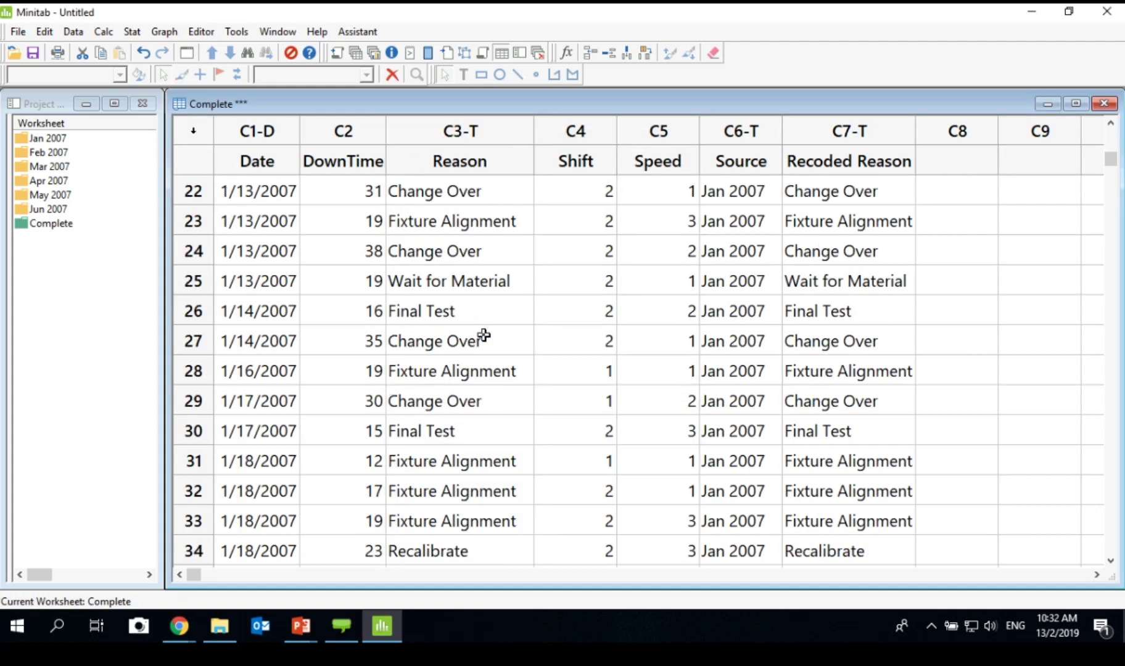
scroll(483, 335, down, 11)
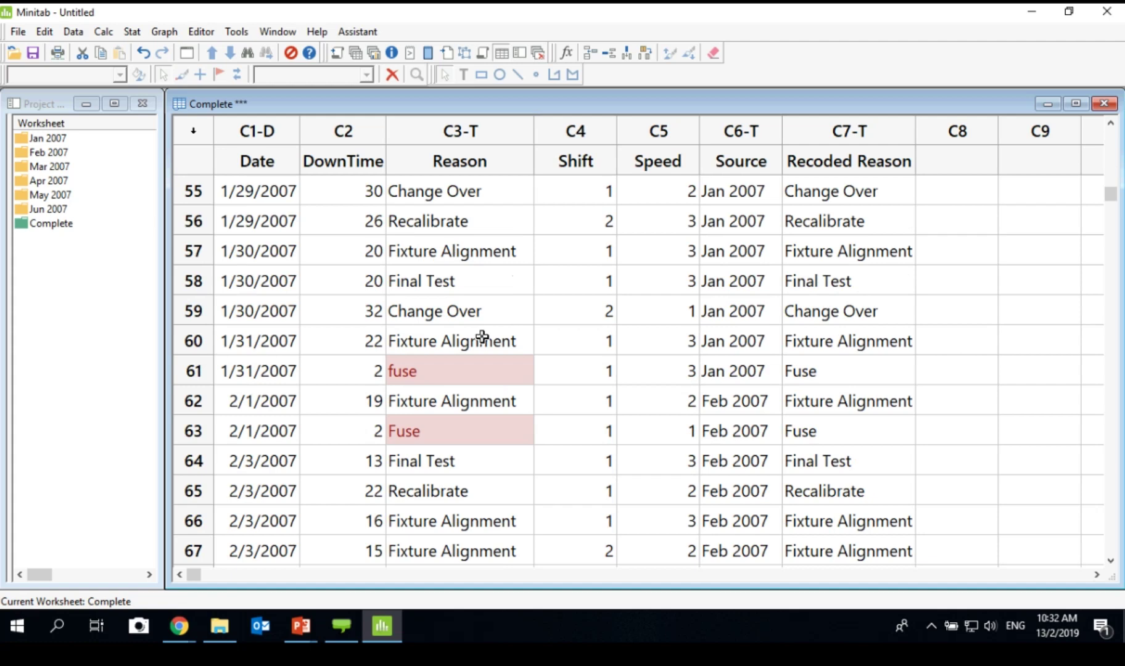
click(439, 384)
click(463, 445)
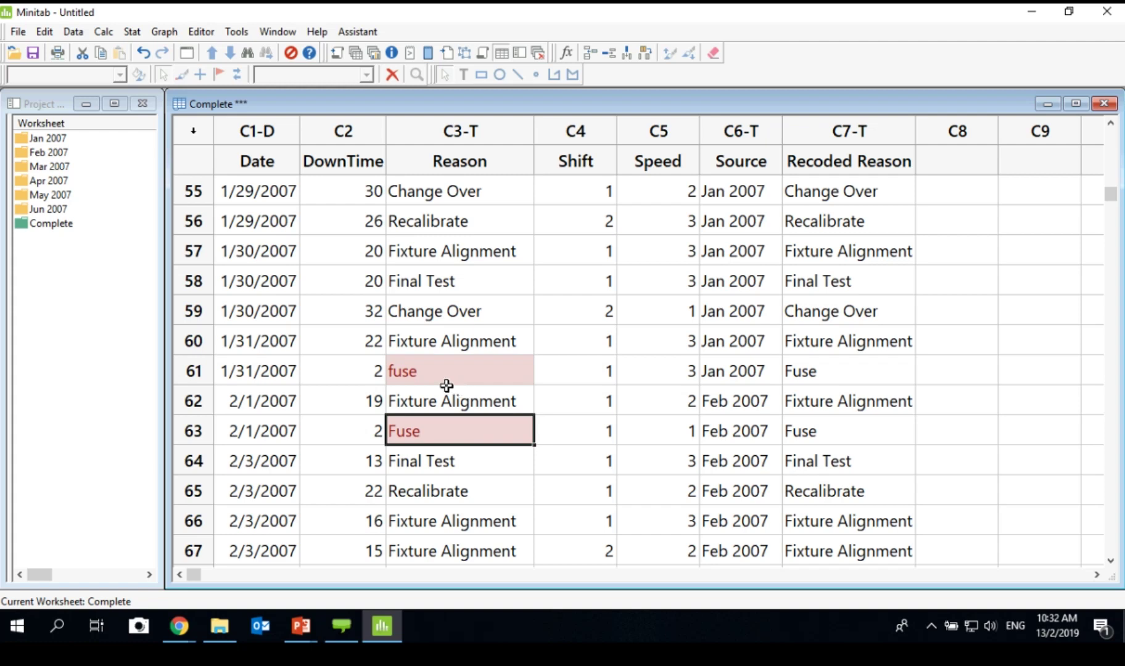
click(407, 384)
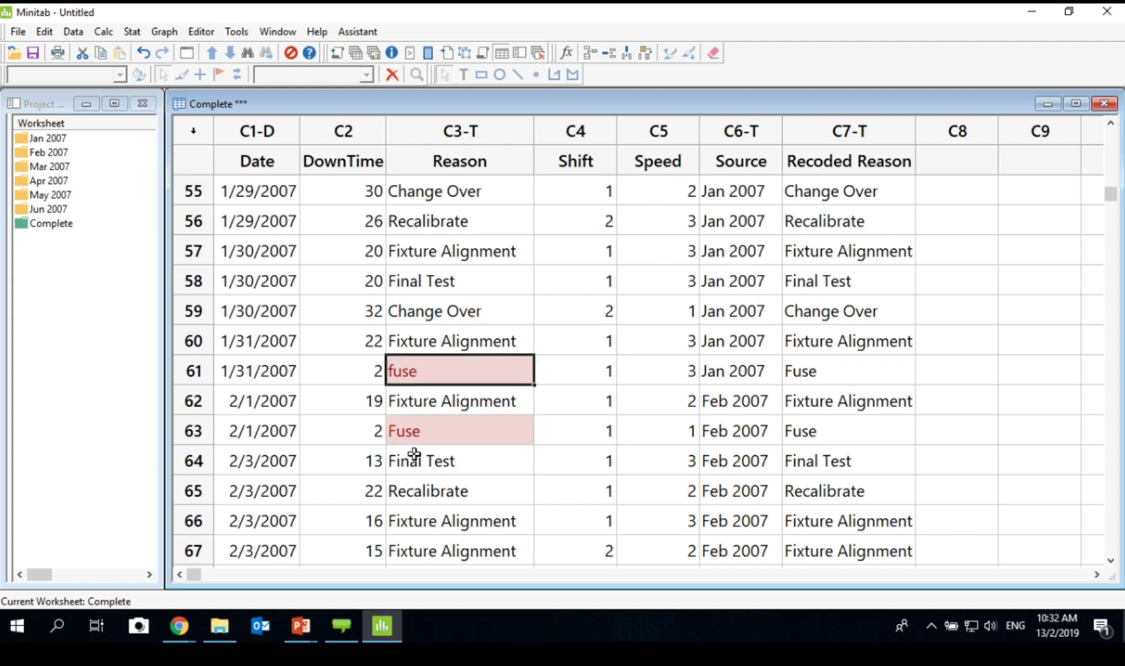
key(Down)
key(Down)
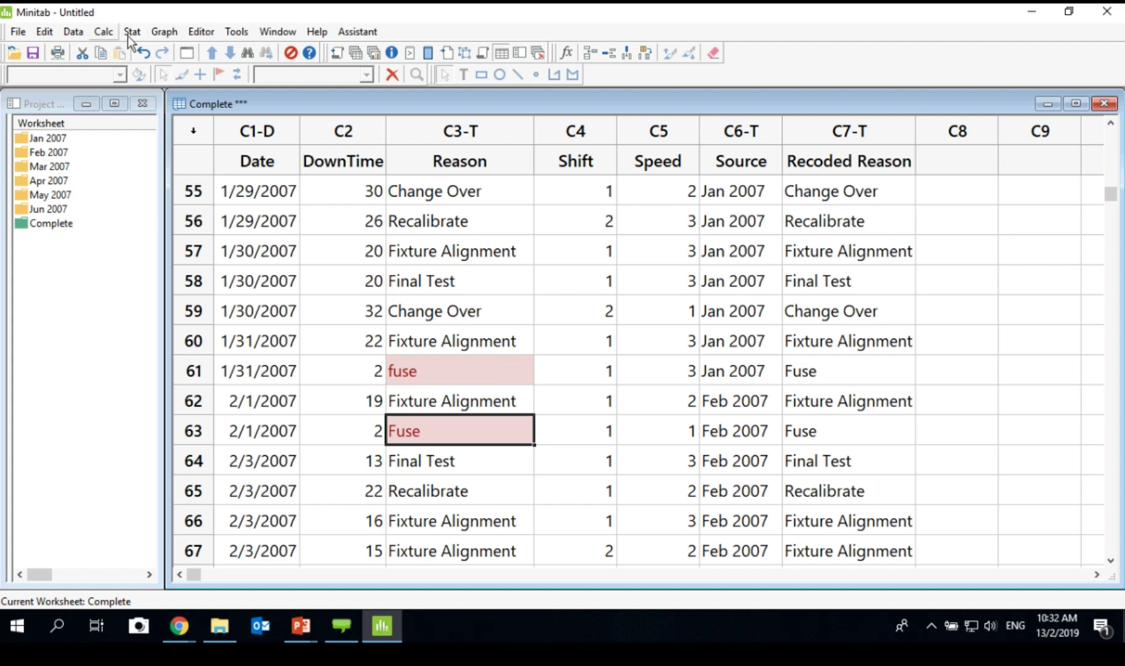
Recode the Reason column to text again with the same individual values, storing the result in the original columns.
click(73, 31)
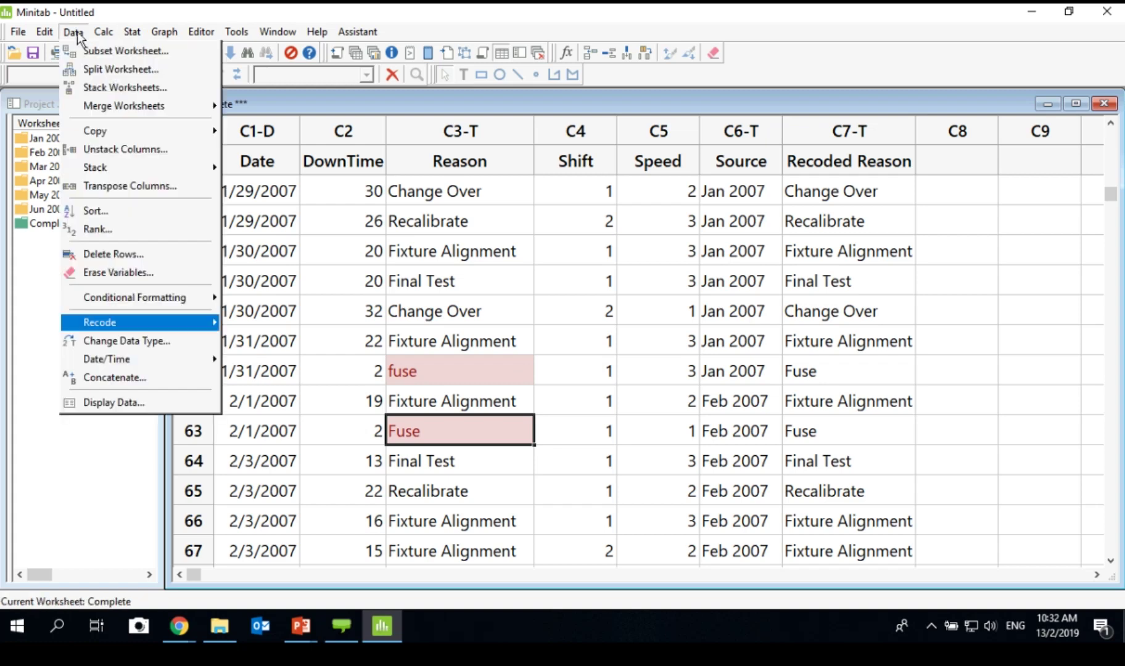
mouse_move(159, 335)
click(269, 344)
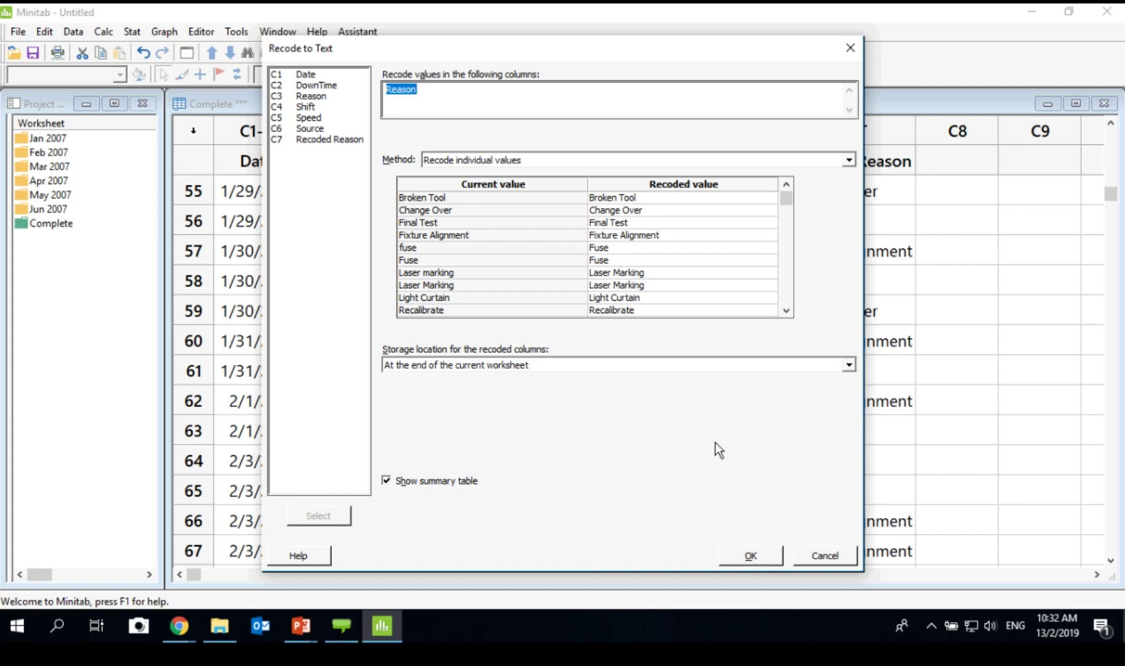
click(849, 366)
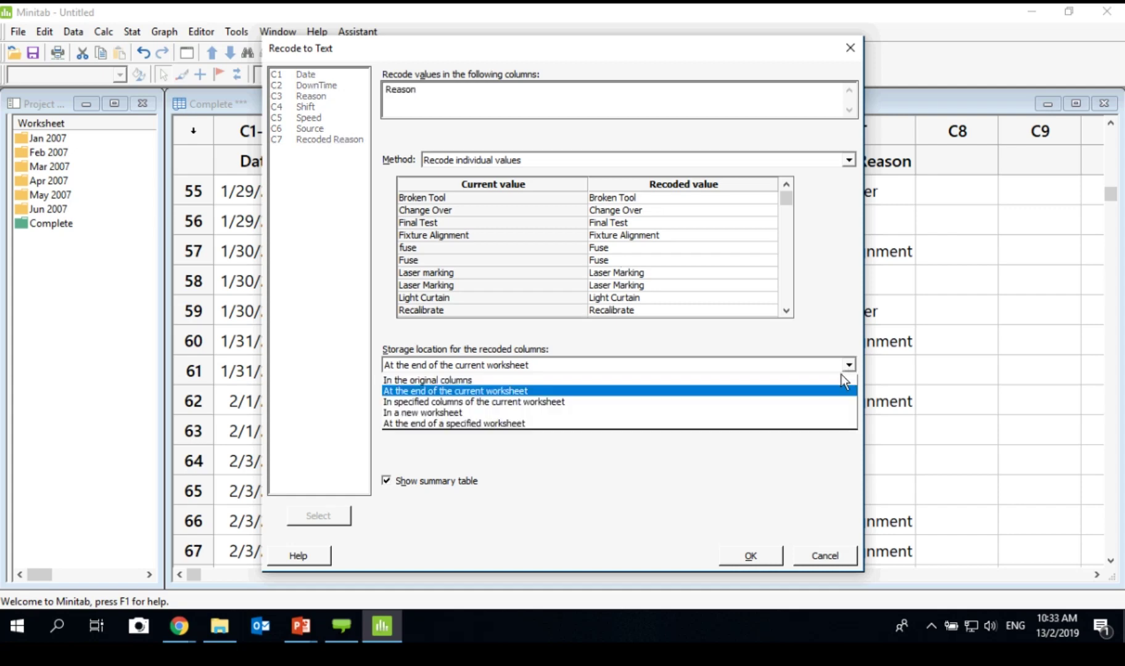
click(844, 380)
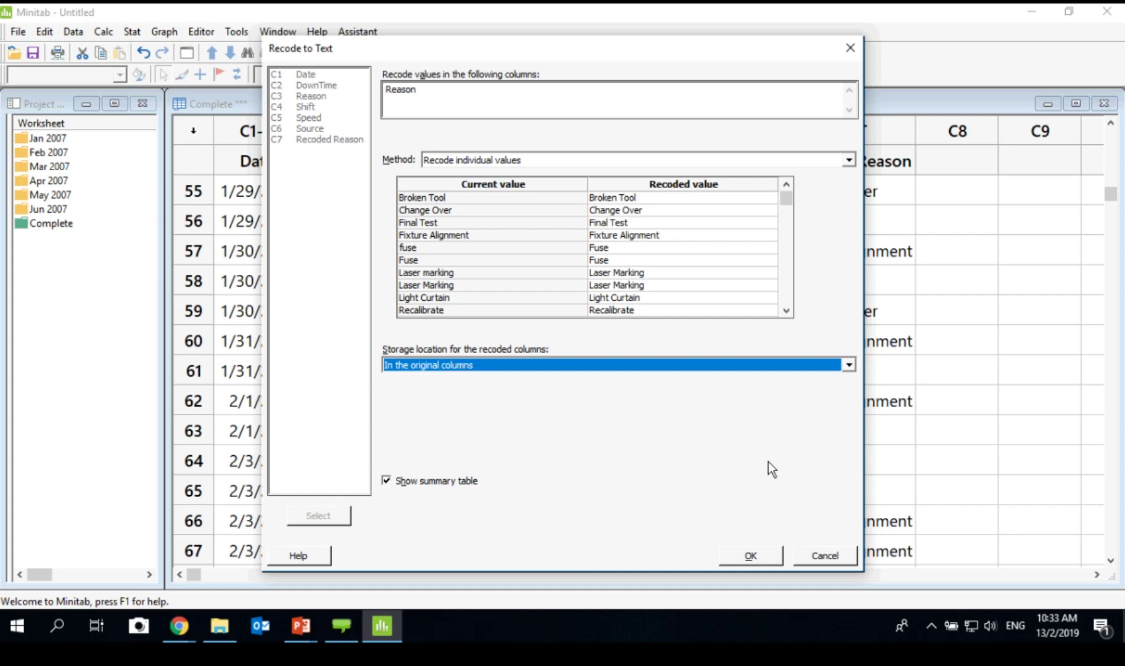
click(749, 555)
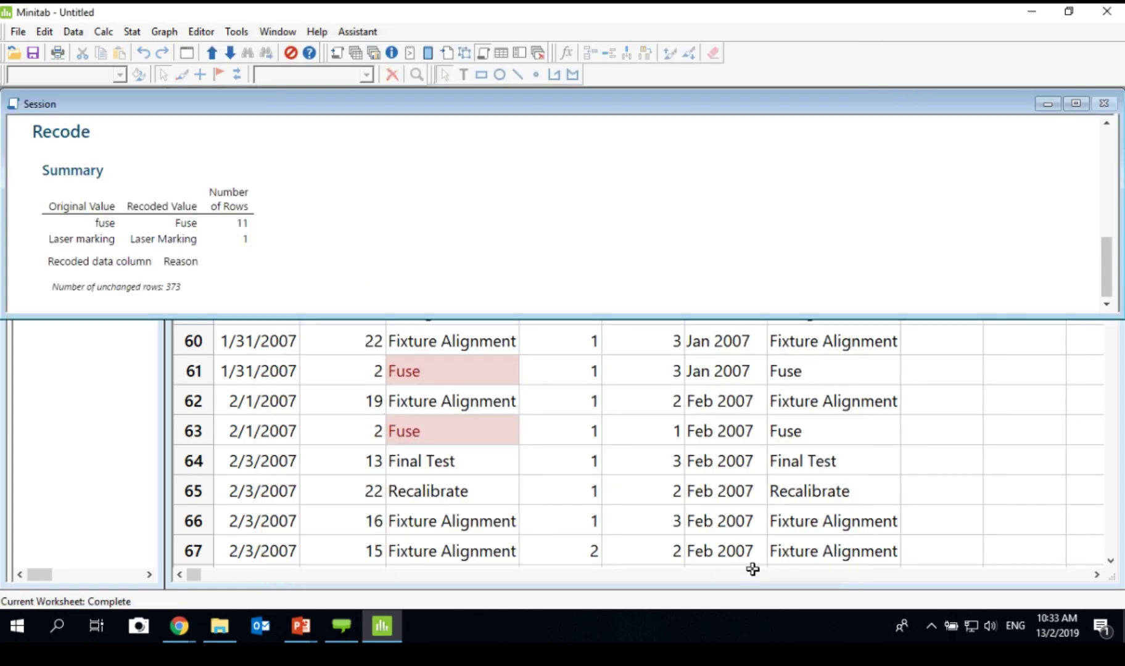
Compare the Reason and Recoded Reason entries in rows 61 and 63 of the Complete worksheet.
click(491, 392)
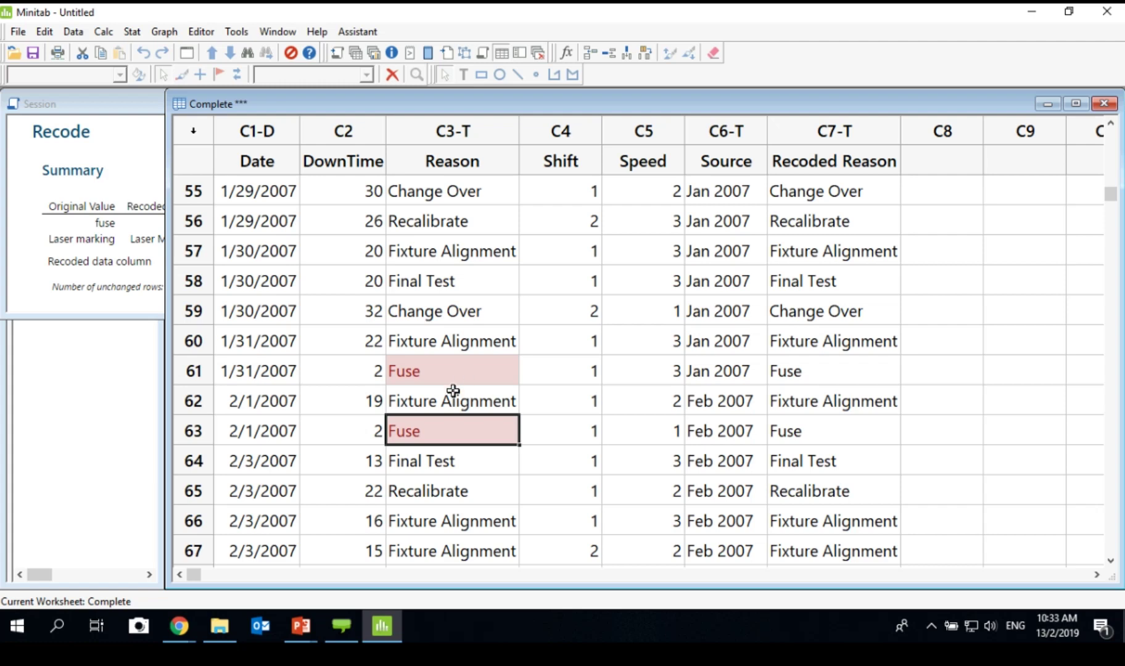
key(Up)
key(Up)
click(805, 387)
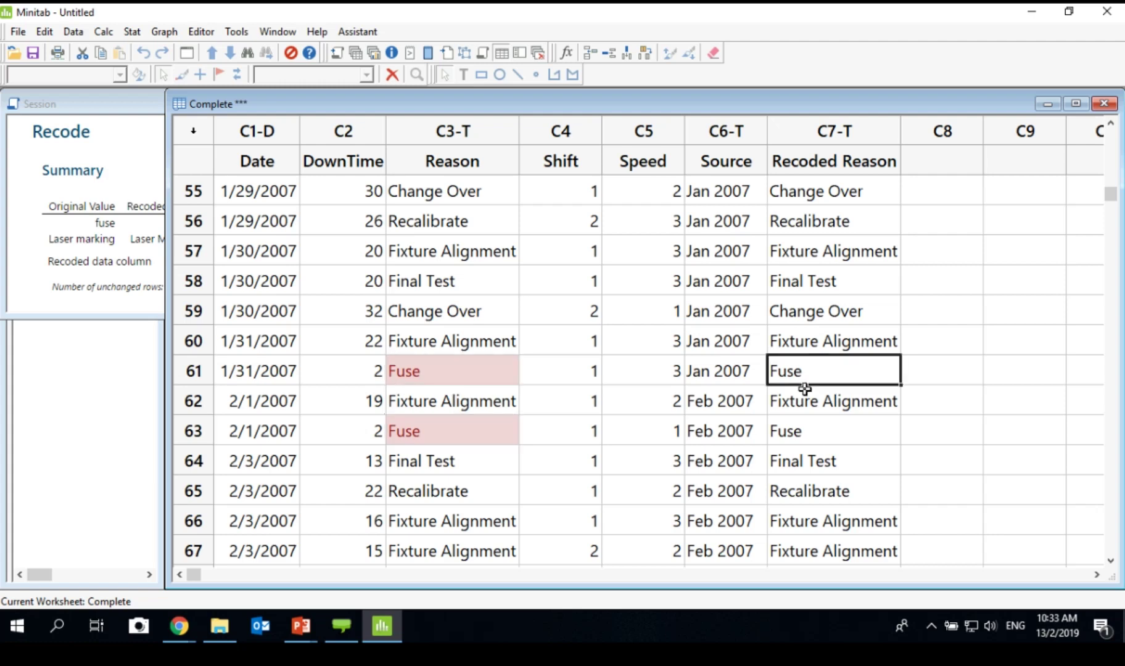
click(452, 432)
click(841, 444)
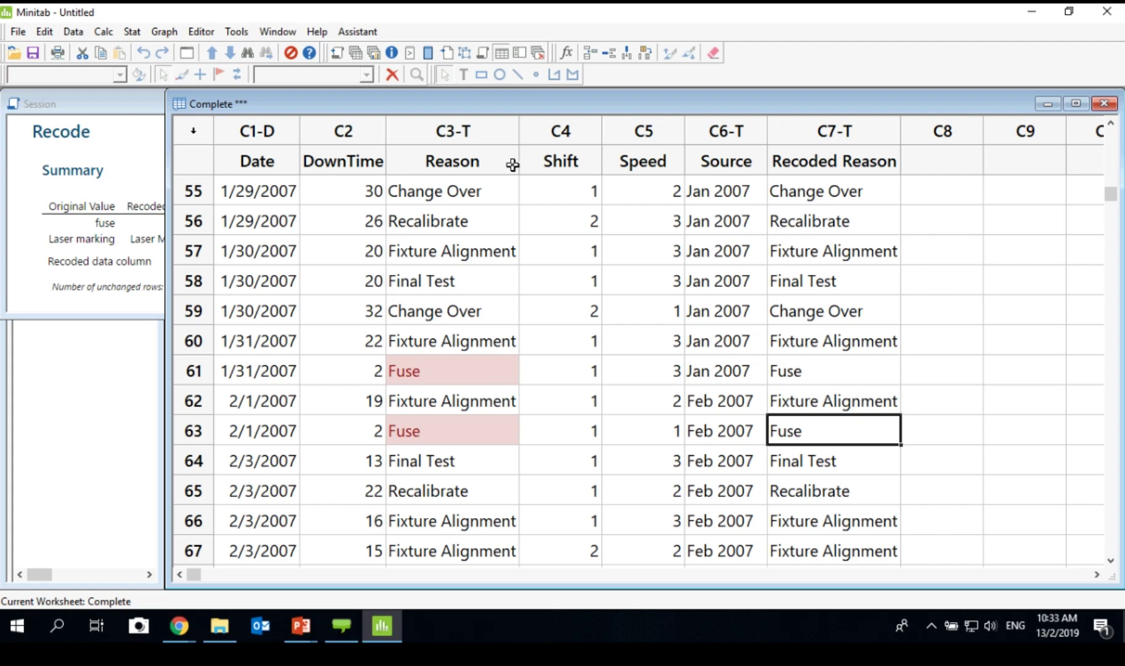
right_click(496, 144)
key(Escape)
click(464, 195)
right_click(465, 198)
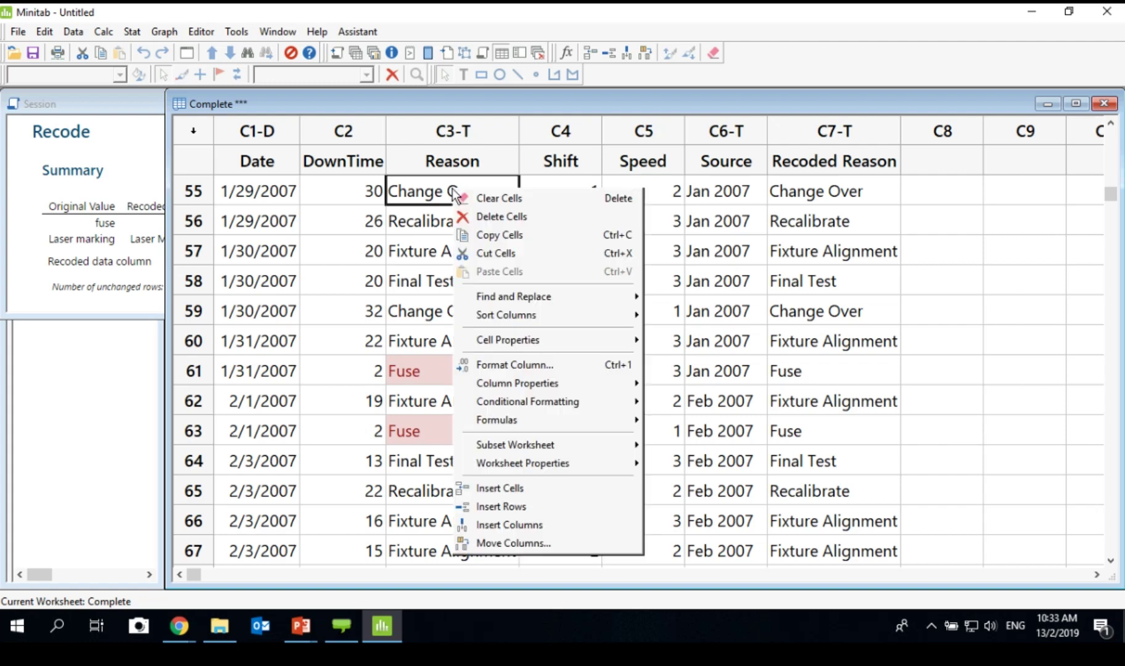
mouse_move(629, 404)
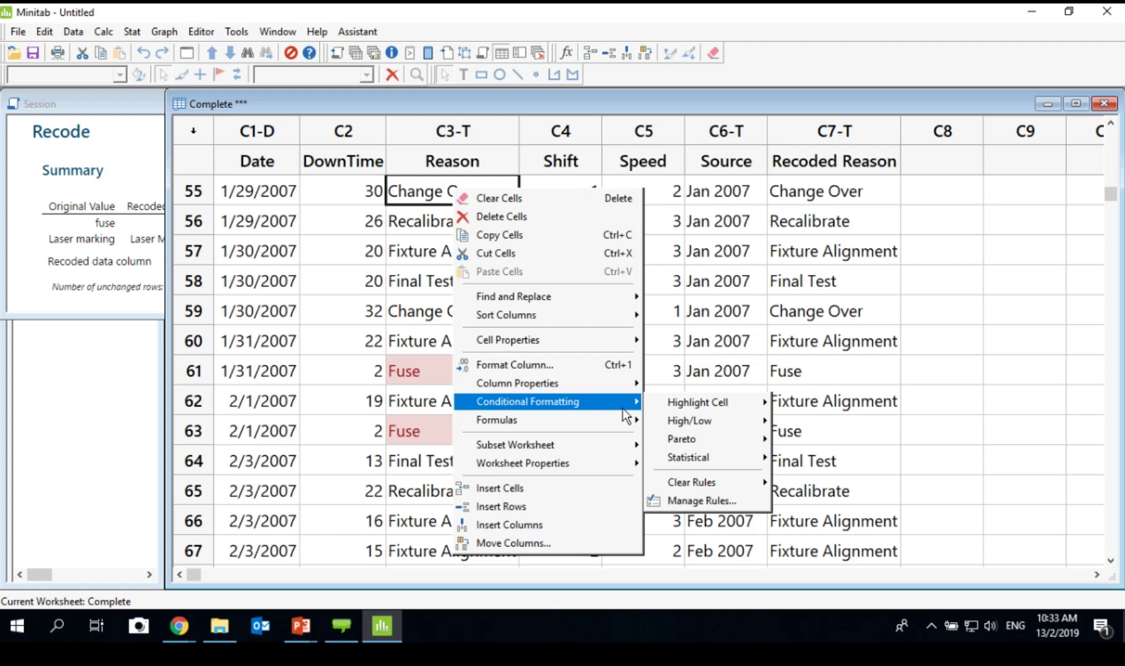
Highlight DownTime cells greater than 30 with the Green conditional formatting style and check the highlighted rows.
click(324, 191)
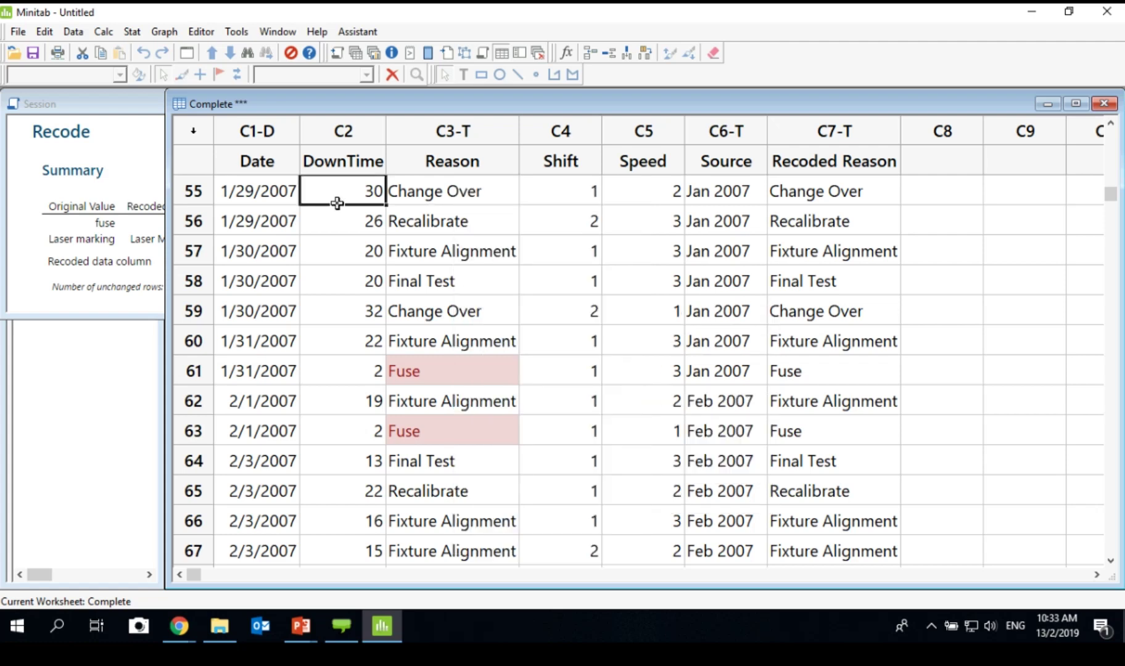
right_click(326, 190)
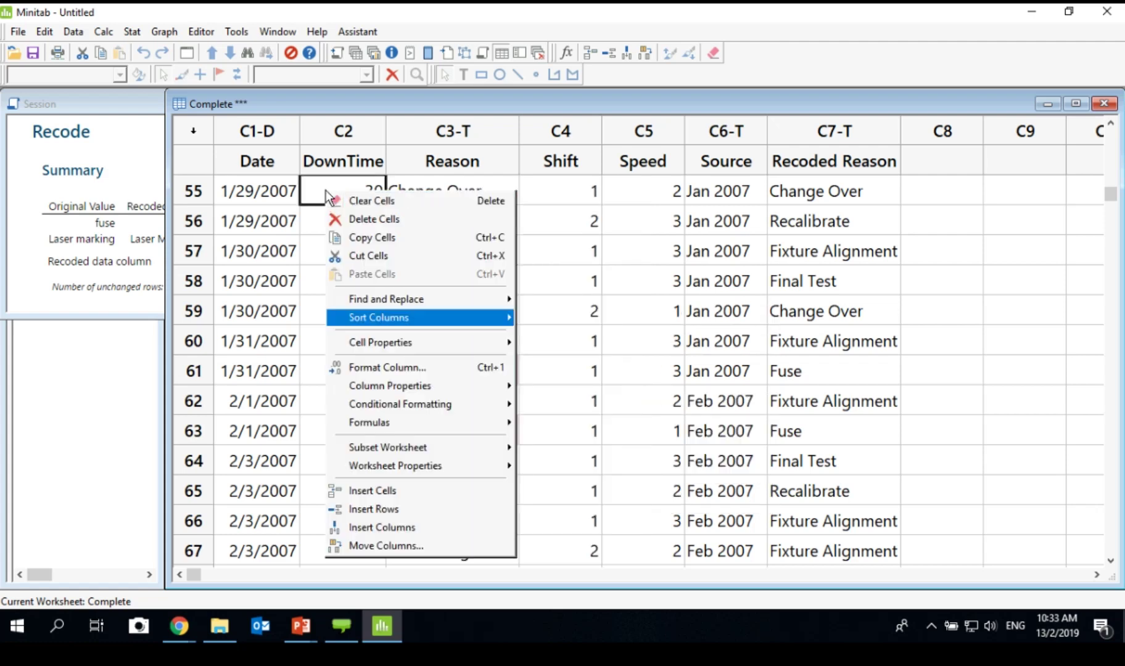
mouse_move(457, 412)
mouse_move(576, 407)
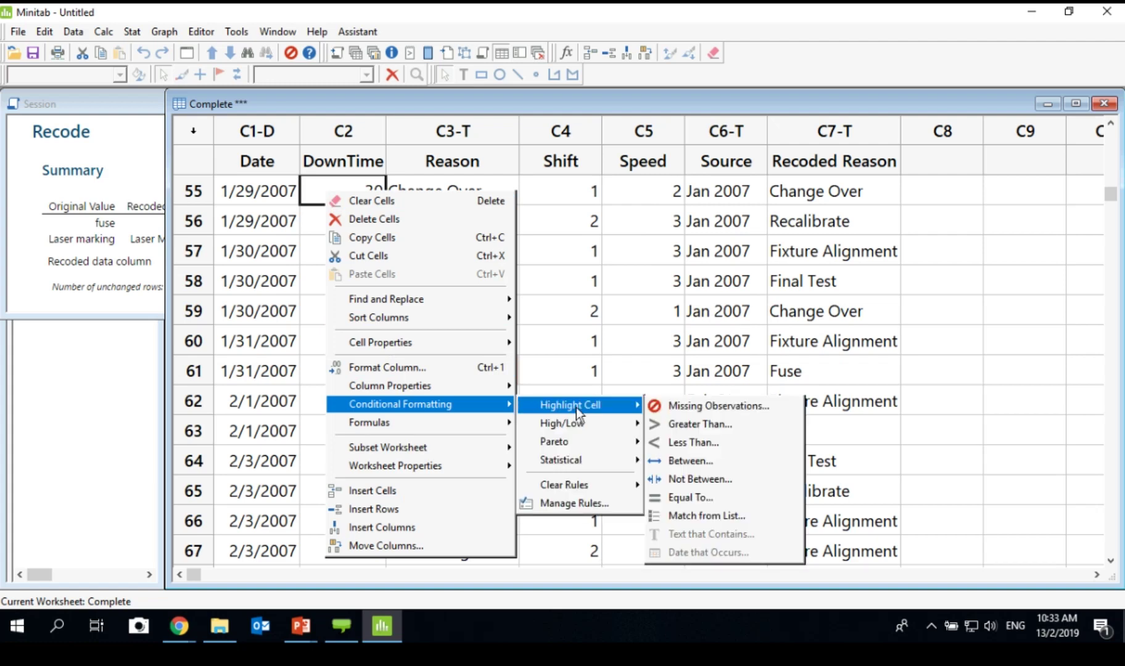
click(728, 426)
click(628, 297)
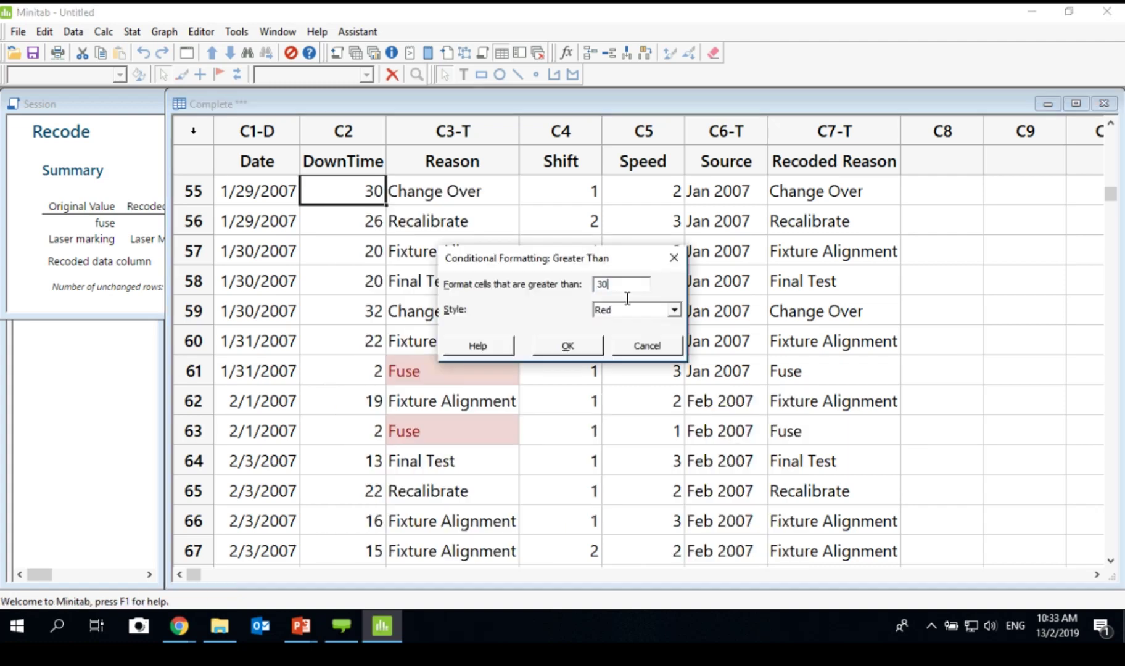
click(675, 310)
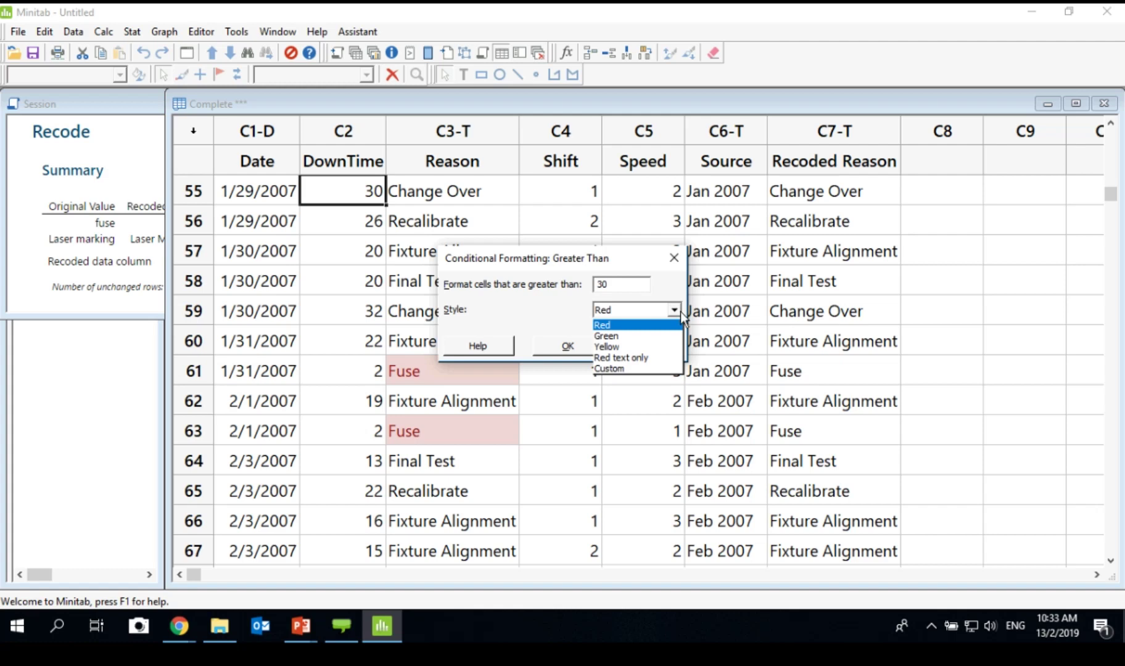
click(673, 335)
click(567, 345)
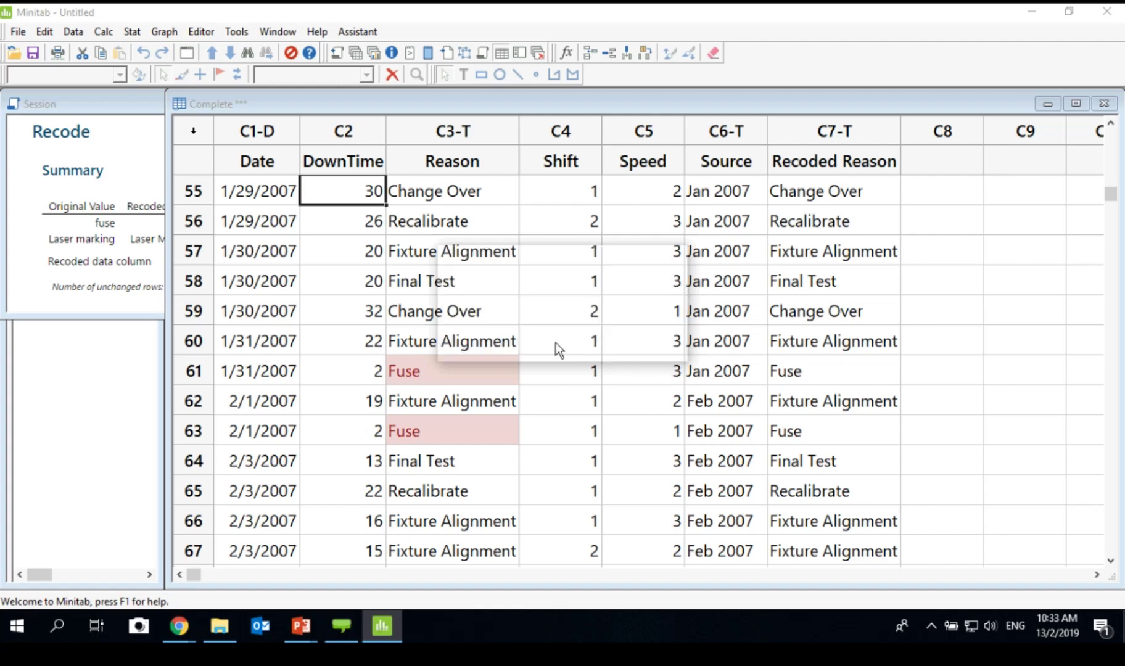
click(310, 321)
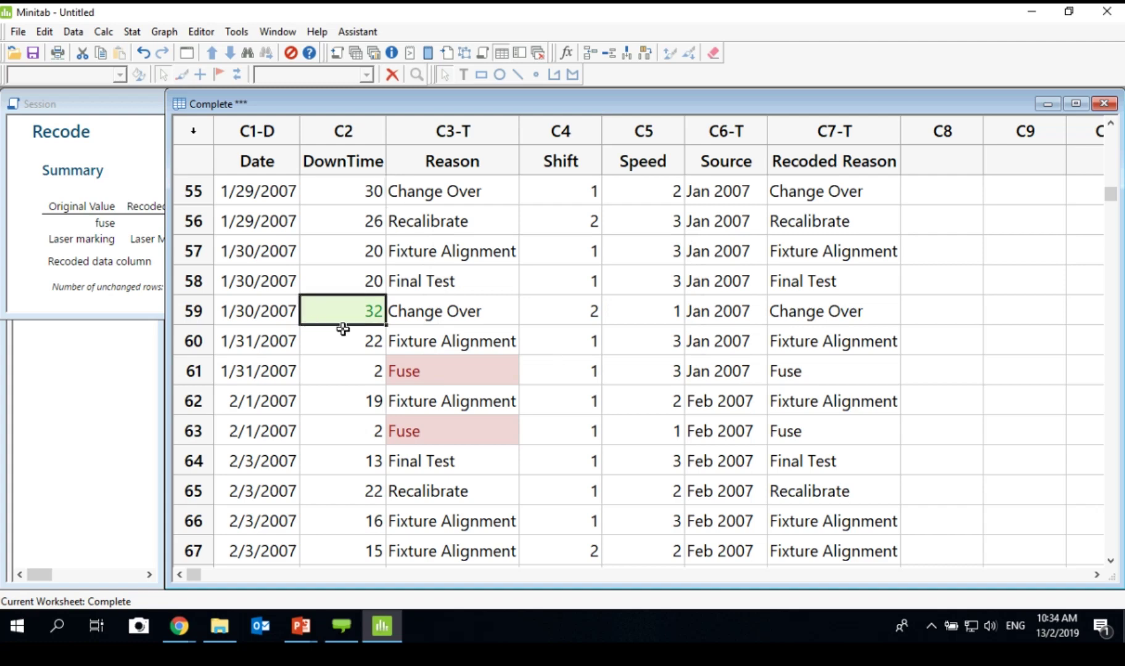
scroll(343, 329, down, 2)
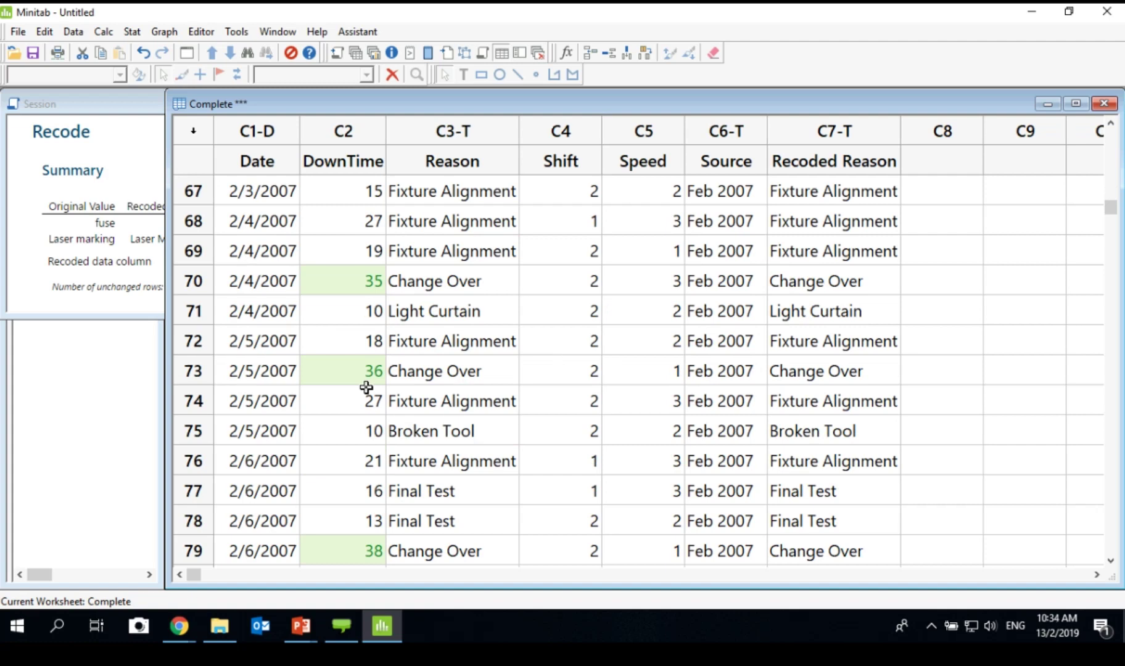
click(352, 378)
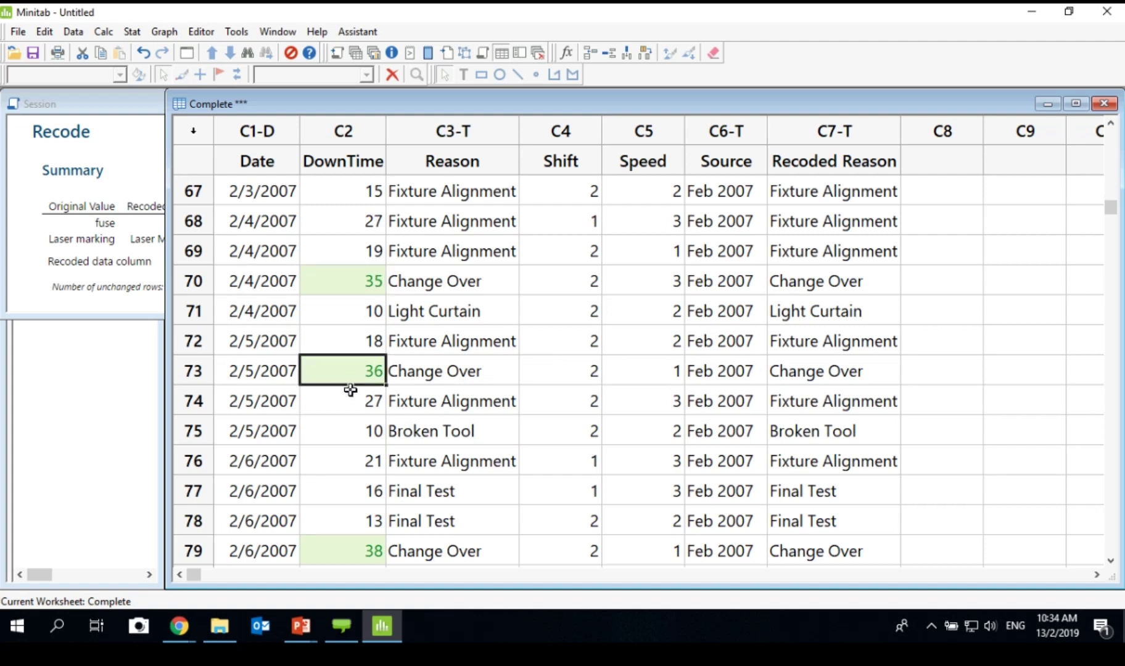
Open a Pareto conditional formatting rule for the most frequent values in the Reason column.
scroll(350, 390, up, 20)
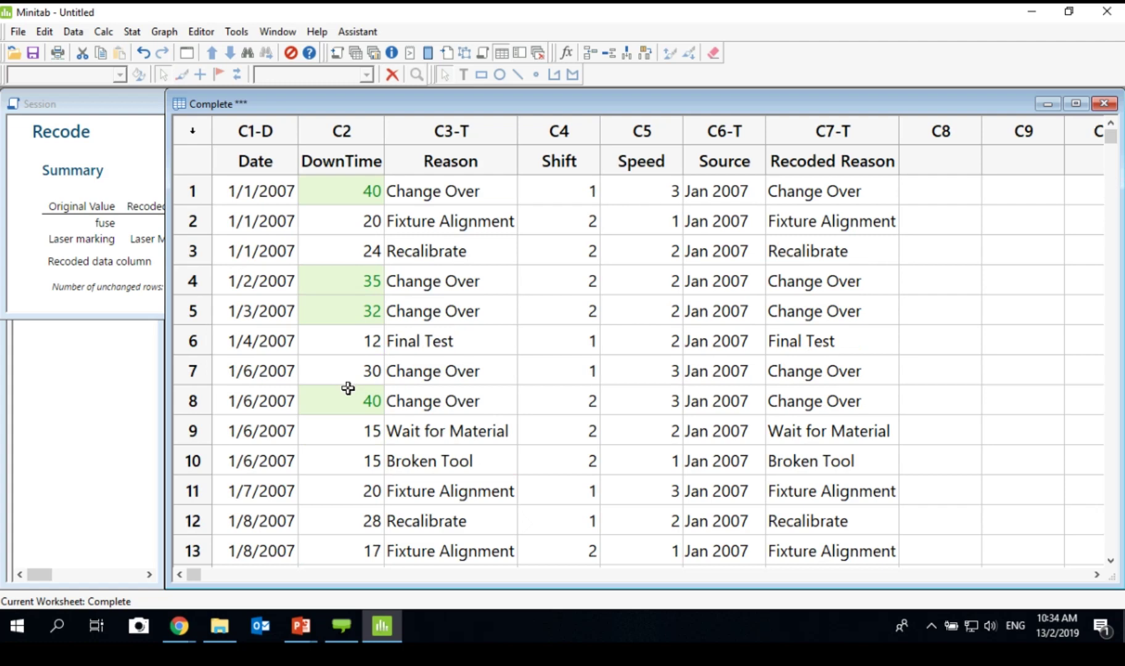
click(445, 148)
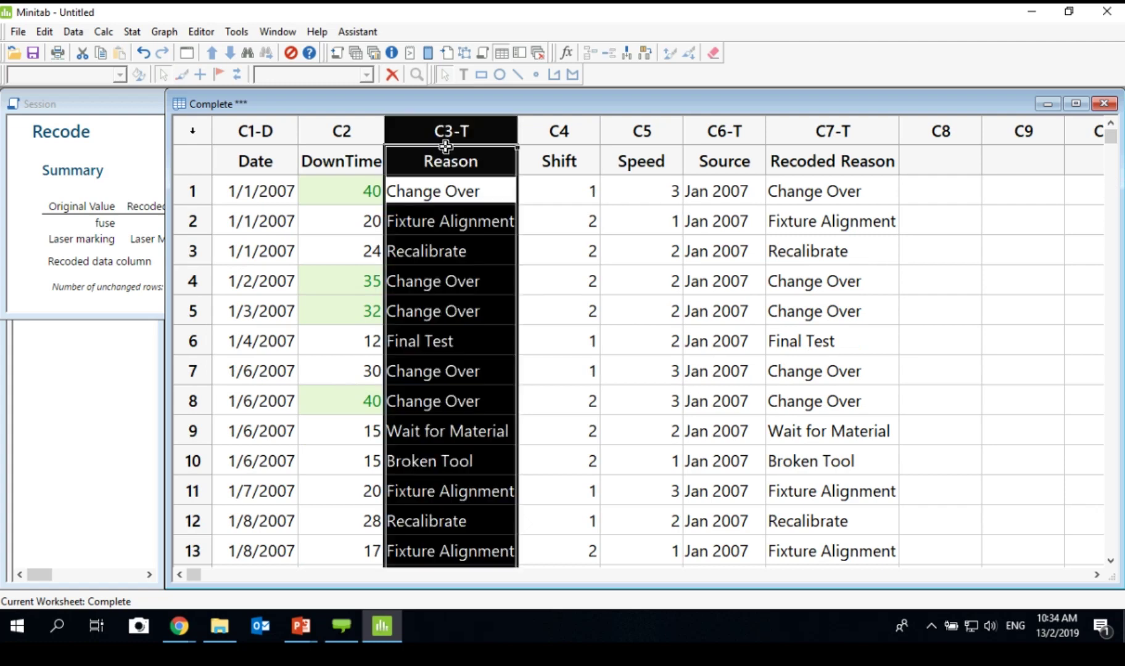
right_click(446, 147)
key(Down)
key(Down)
key(Down)
key(Down)
key(Down)
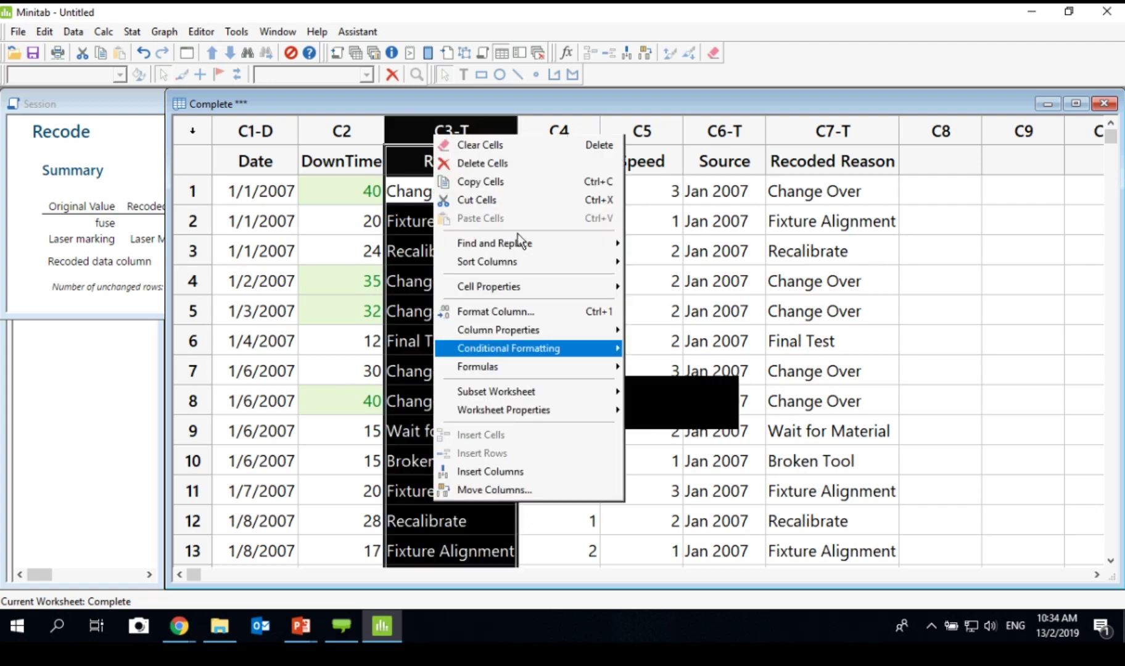
key(Right)
key(Down)
key(Down)
mouse_move(686, 387)
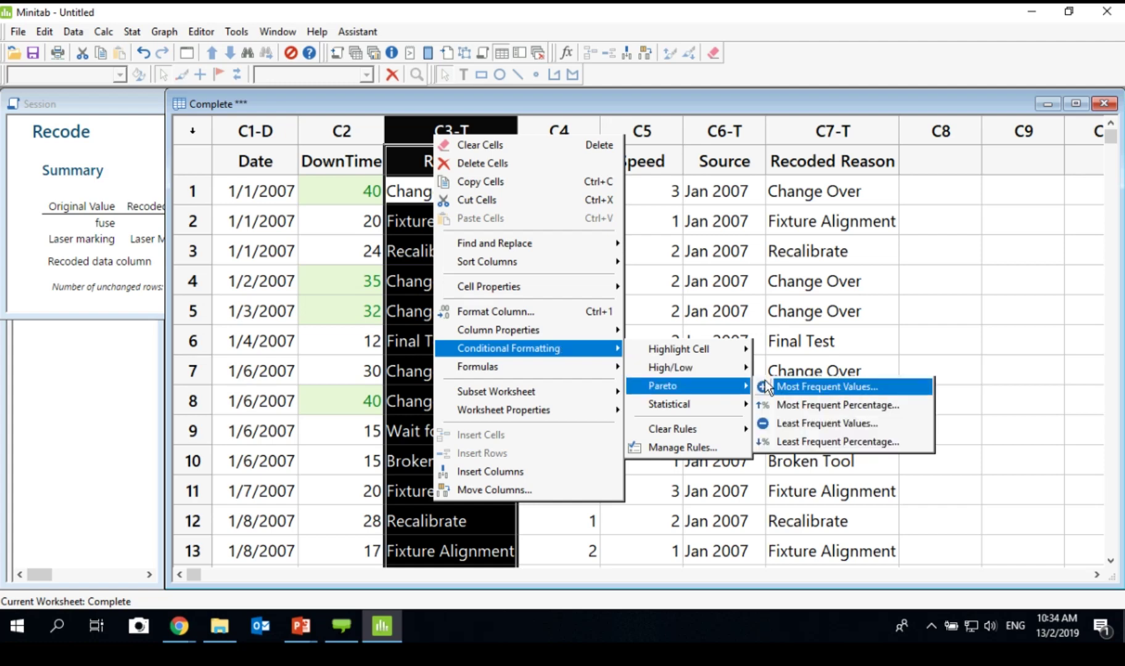
click(794, 390)
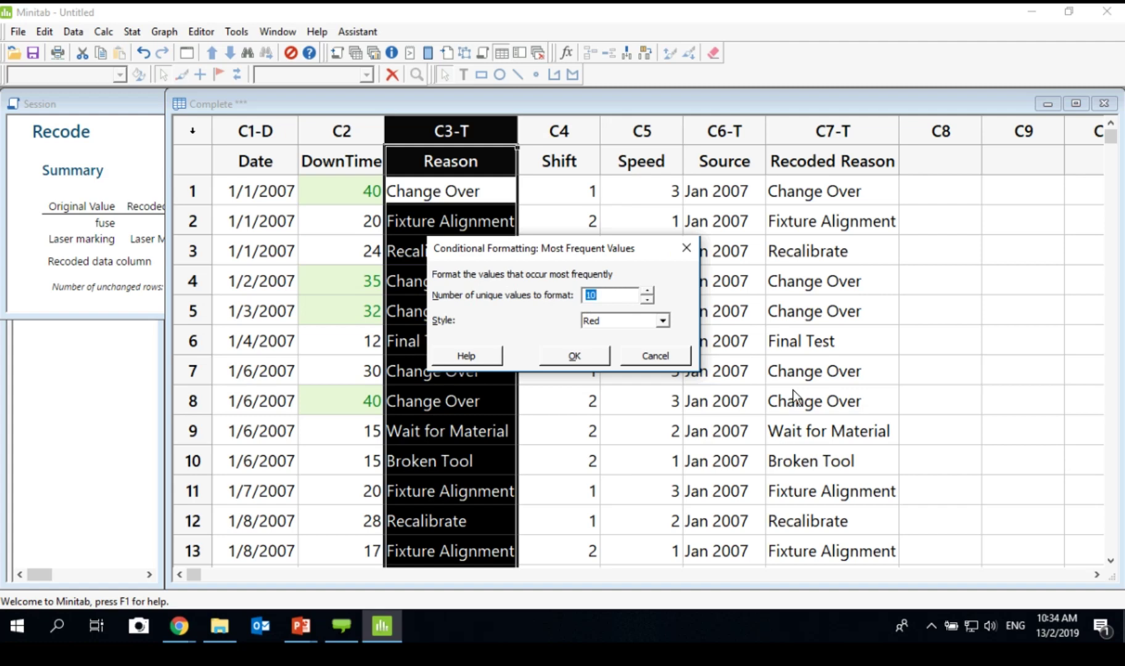
Format the 5 most frequent unique values in Reason with the Yellow style and check the highlighted rows.
key(BackSpace)
text(5)
click(662, 319)
key(Escape)
key(Down)
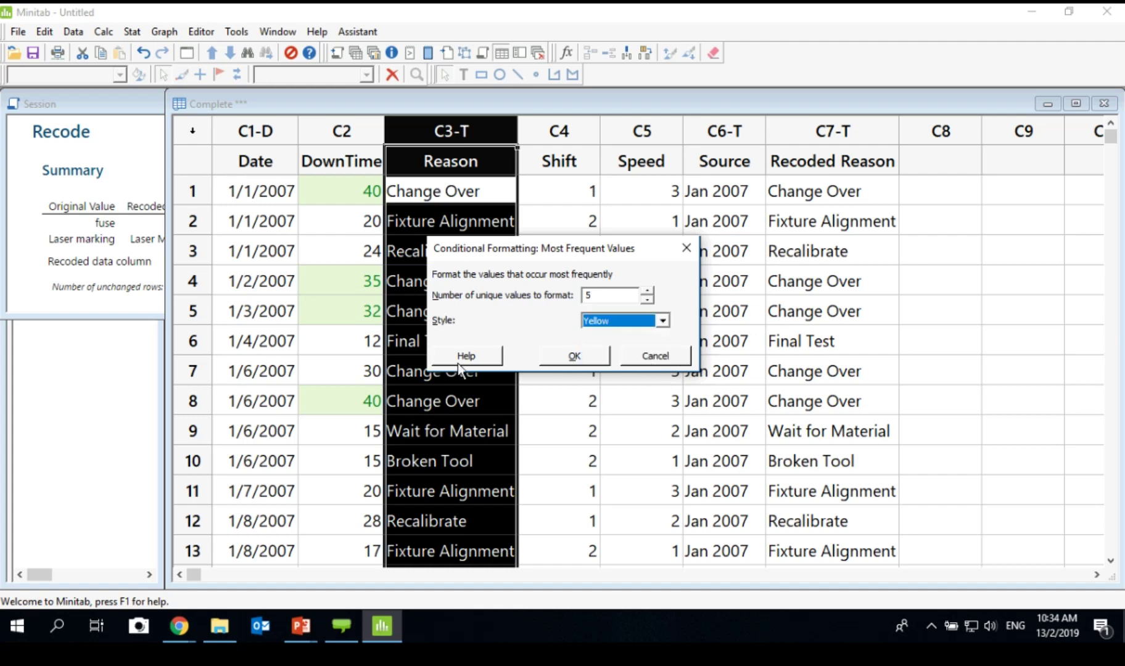
click(562, 356)
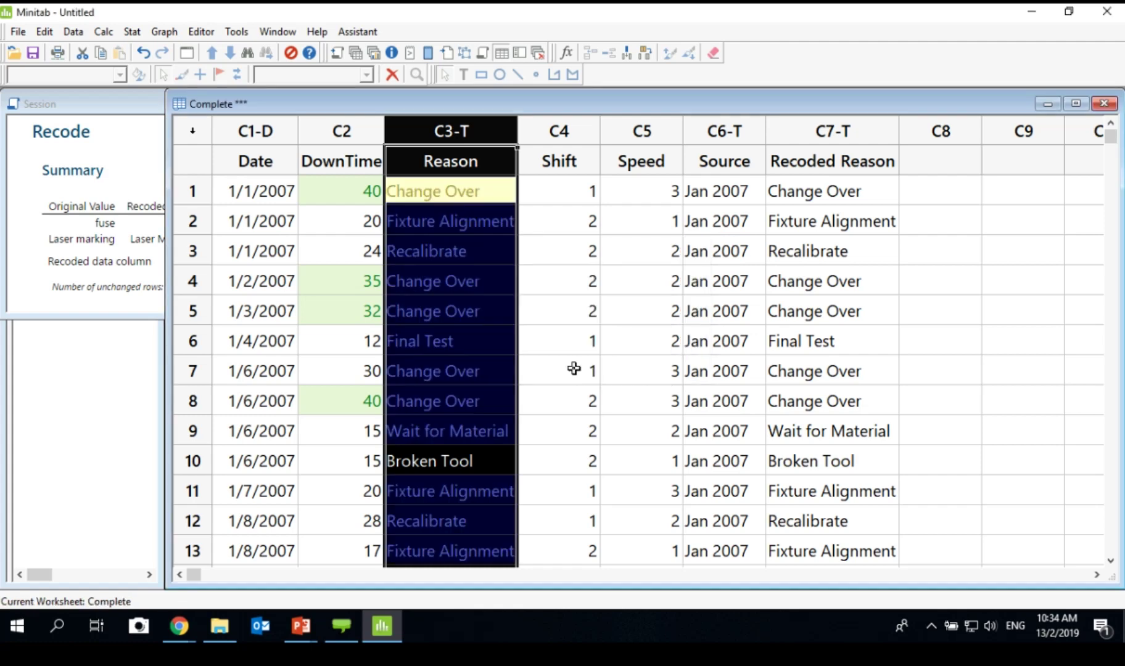
click(560, 354)
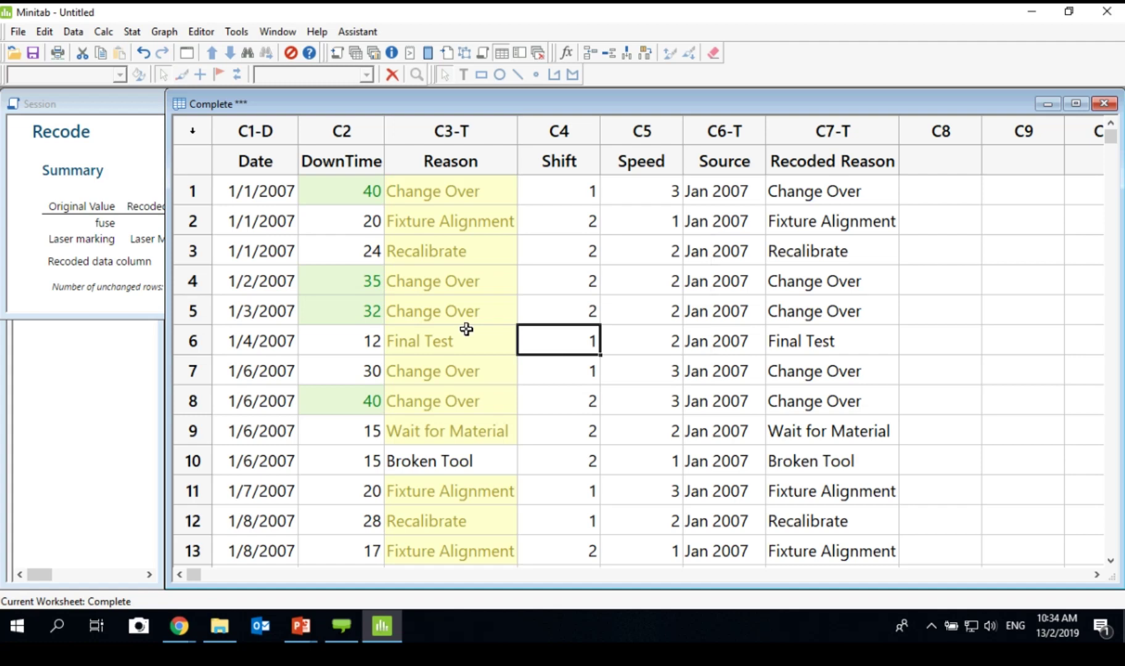
click(453, 264)
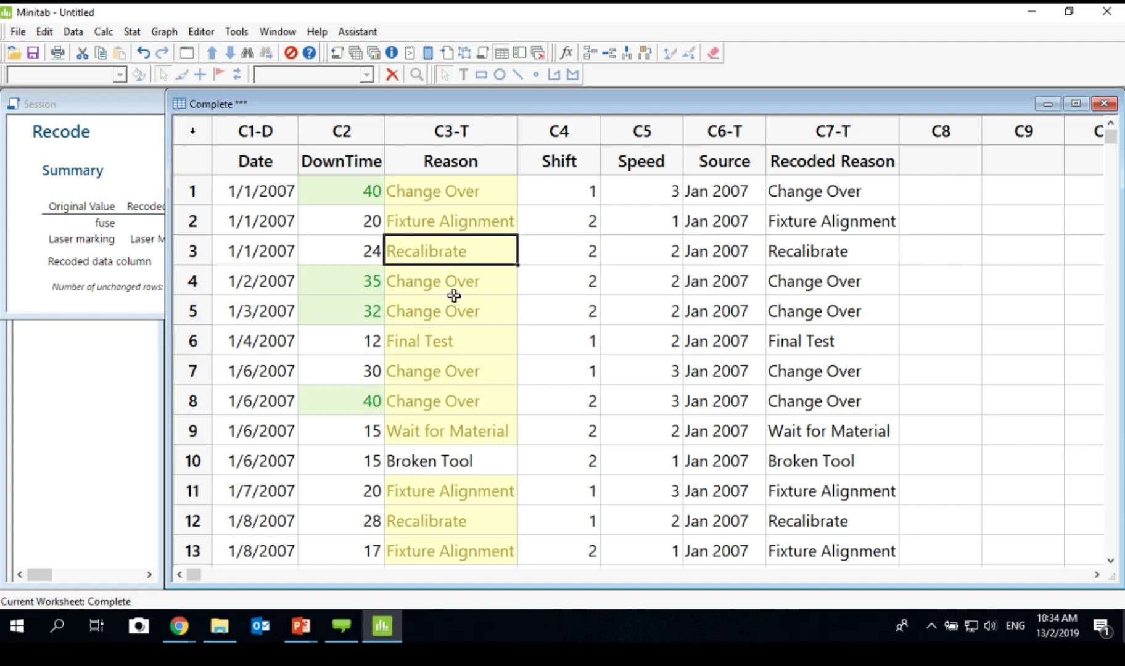
scroll(455, 295, down, 1)
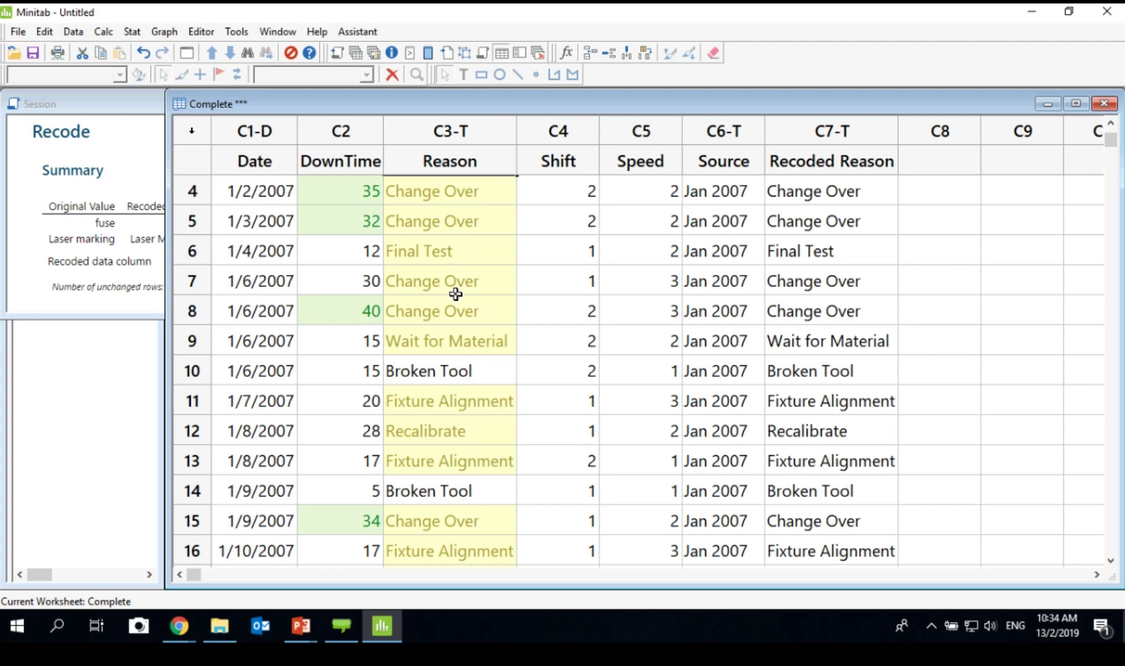
scroll(455, 294, up, 1)
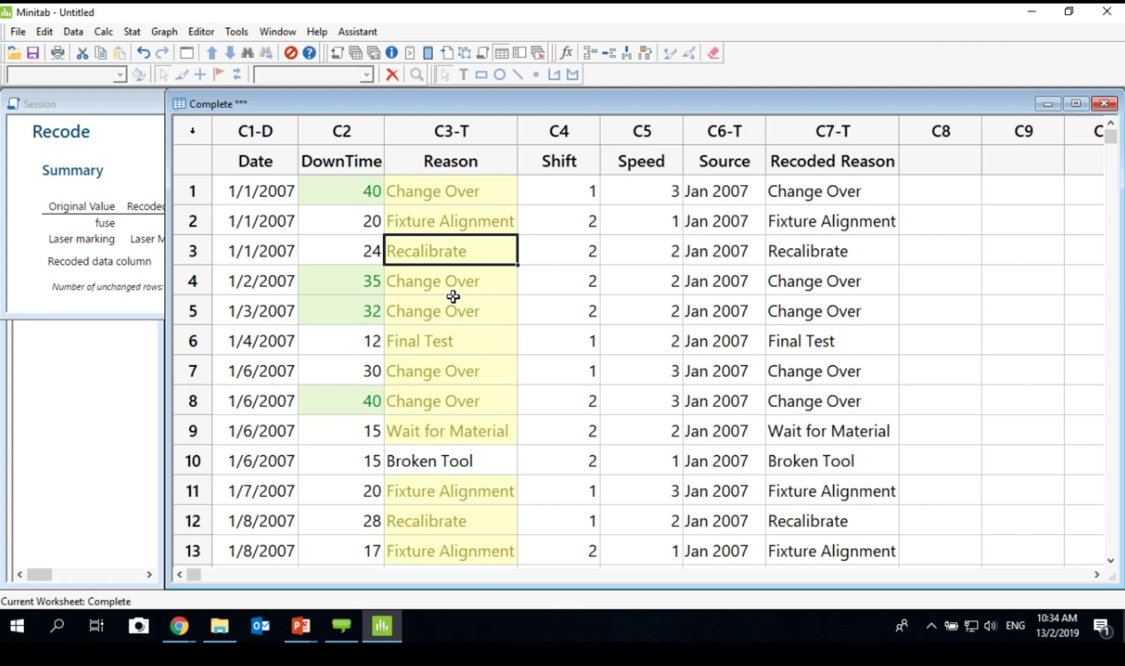
Open the conditional formatting options for clearing rules from the selected Reason column.
click(456, 164)
right_click(455, 167)
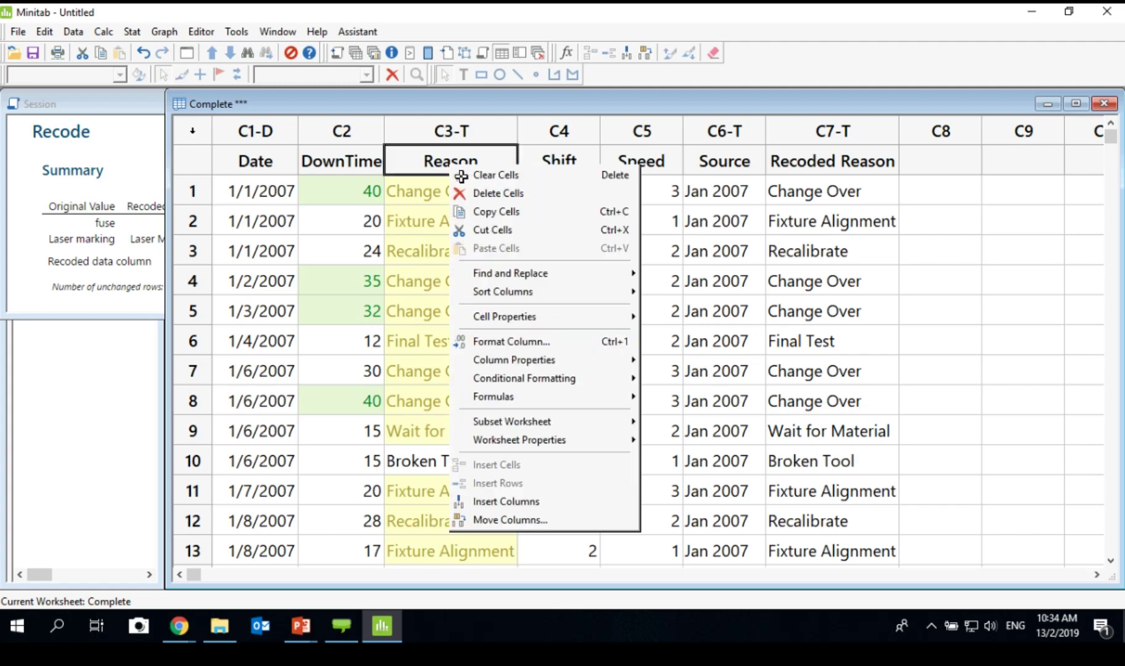
mouse_move(577, 357)
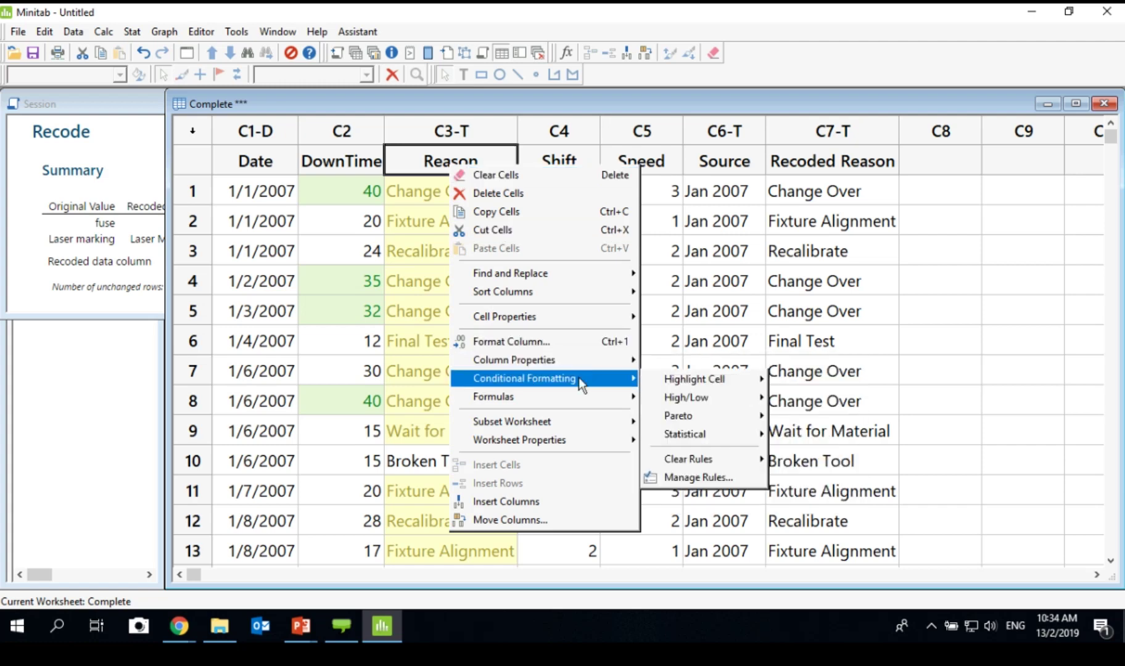
click(702, 415)
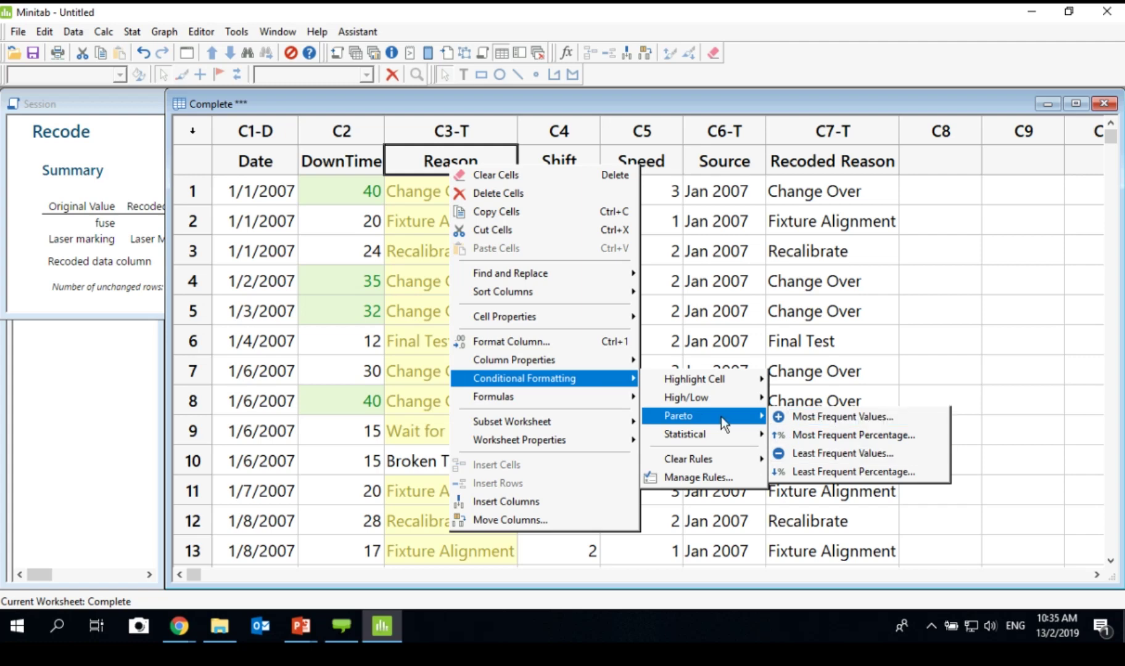
mouse_move(726, 467)
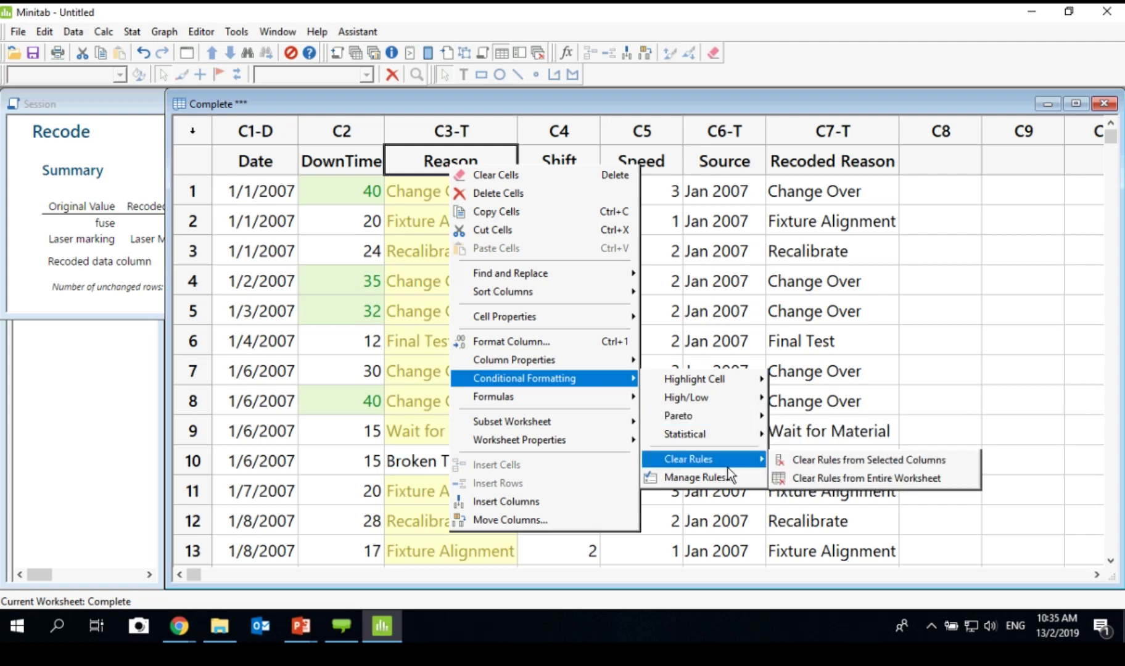
key(Right)
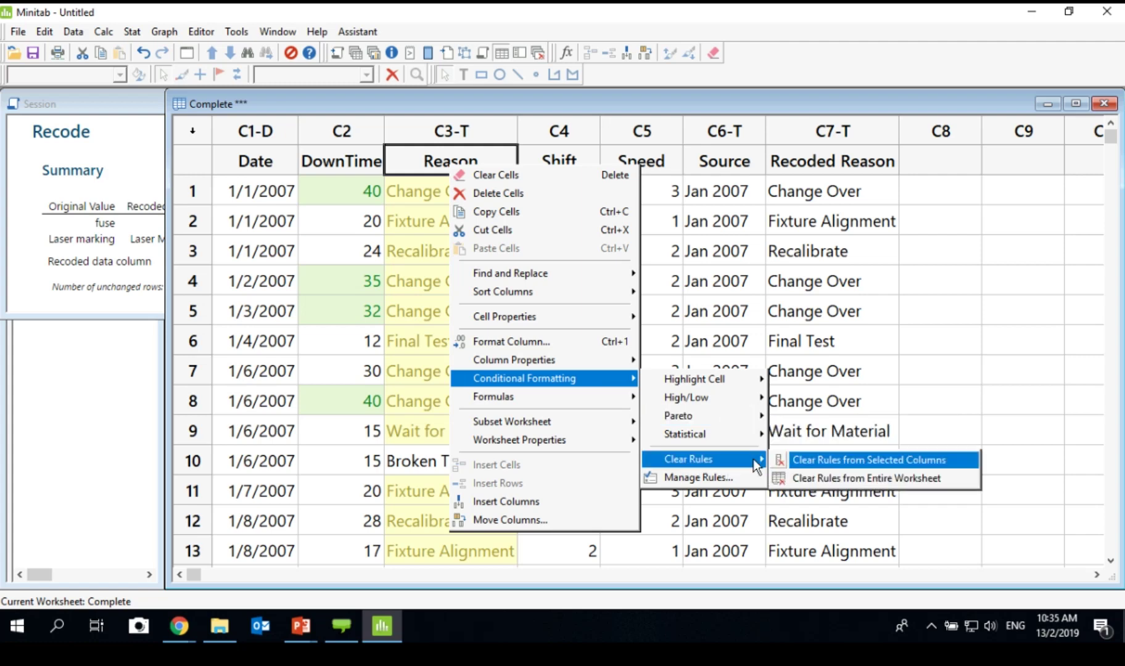
Clear the Reason column's conditional formatting rules and format its 5 most frequent unique values in the Red style.
click(837, 461)
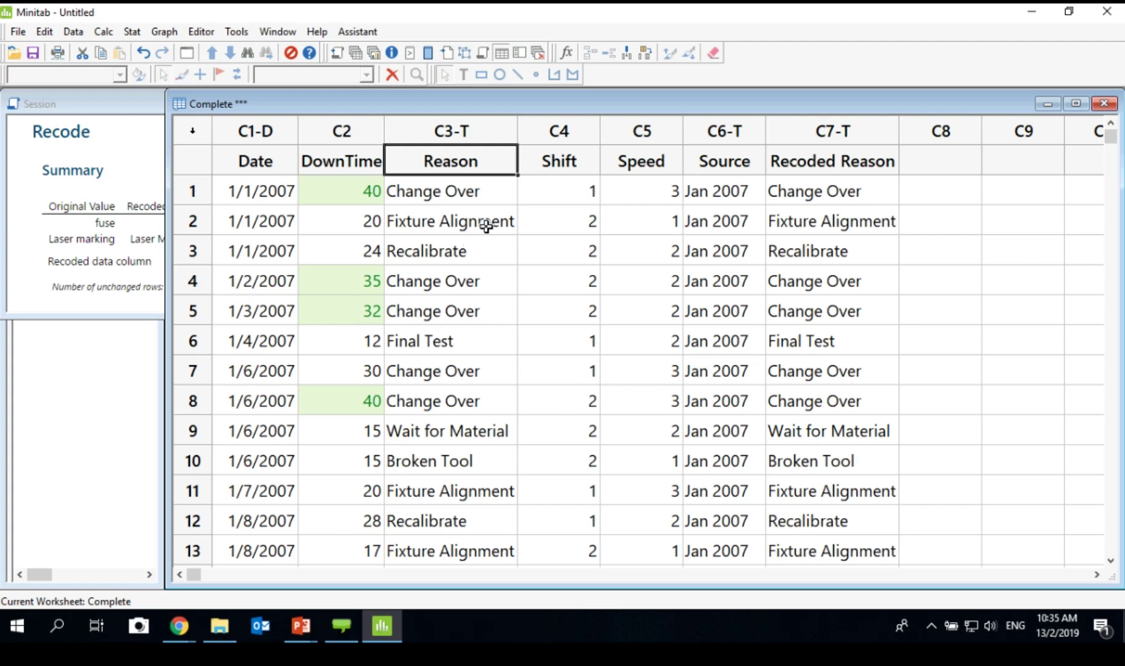
right_click(461, 176)
mouse_move(517, 370)
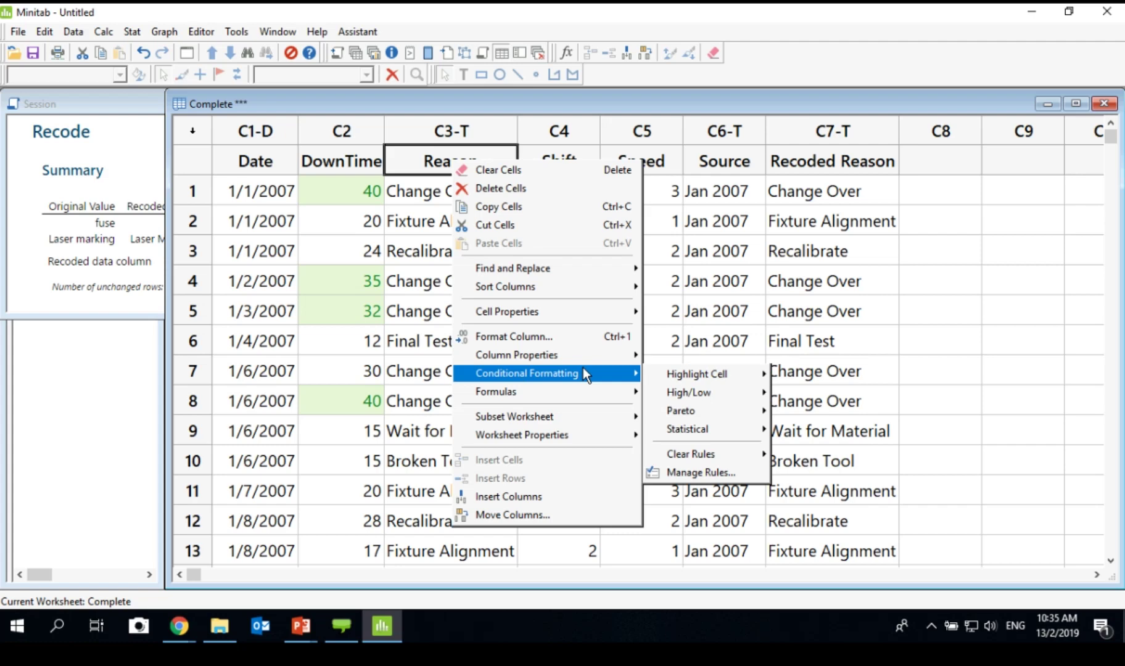
mouse_move(705, 413)
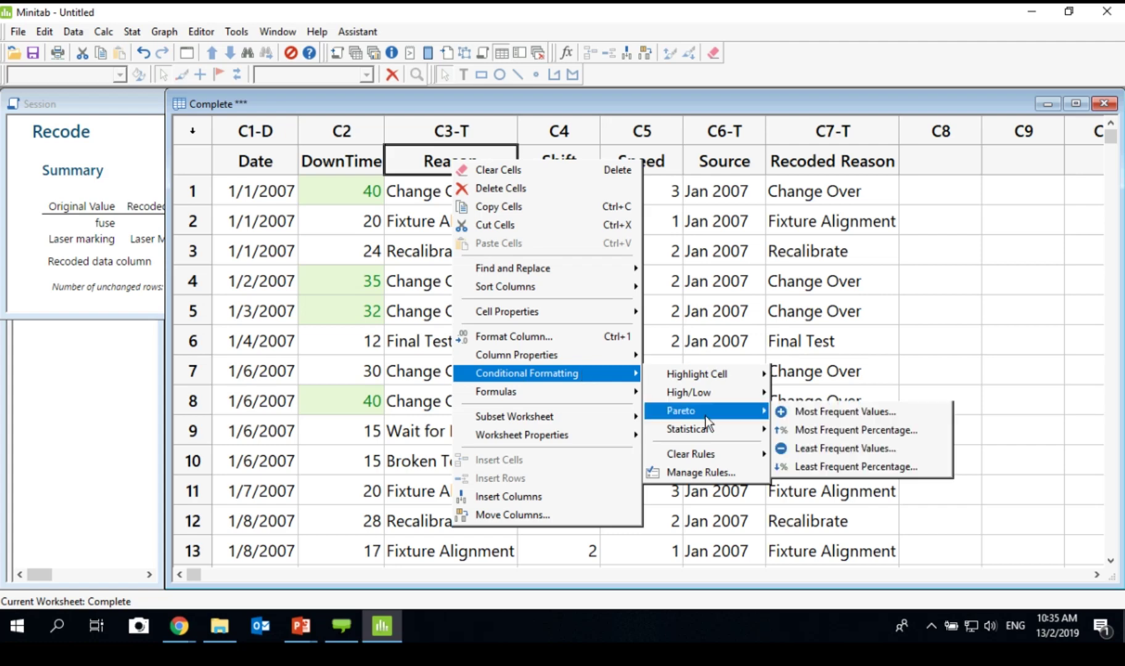
click(800, 412)
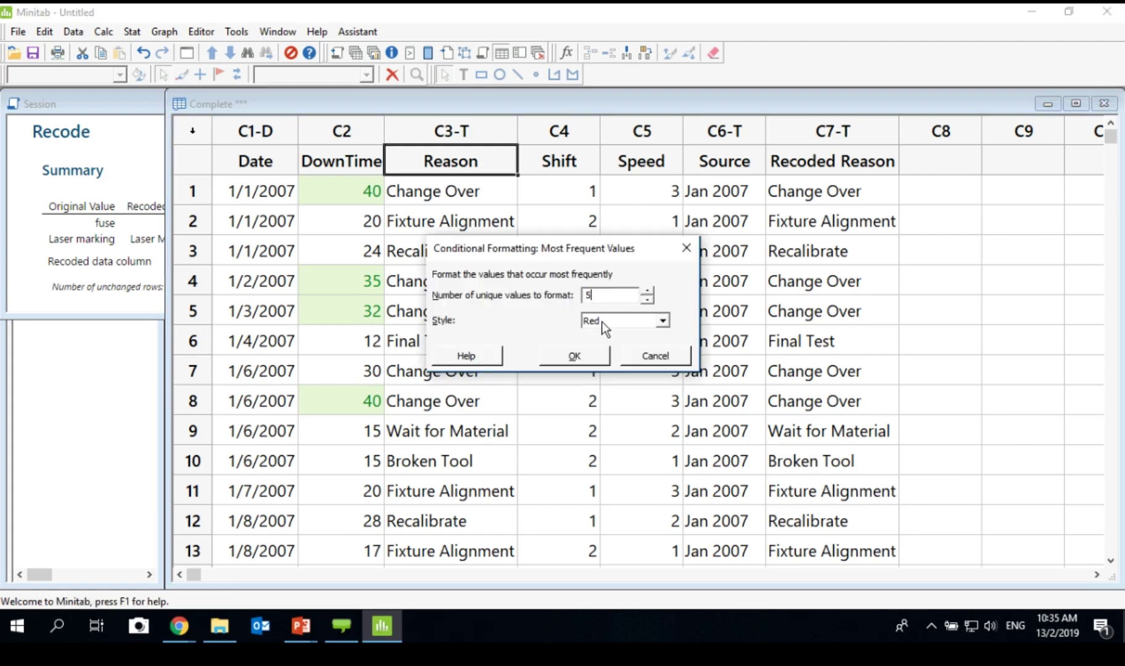
click(586, 359)
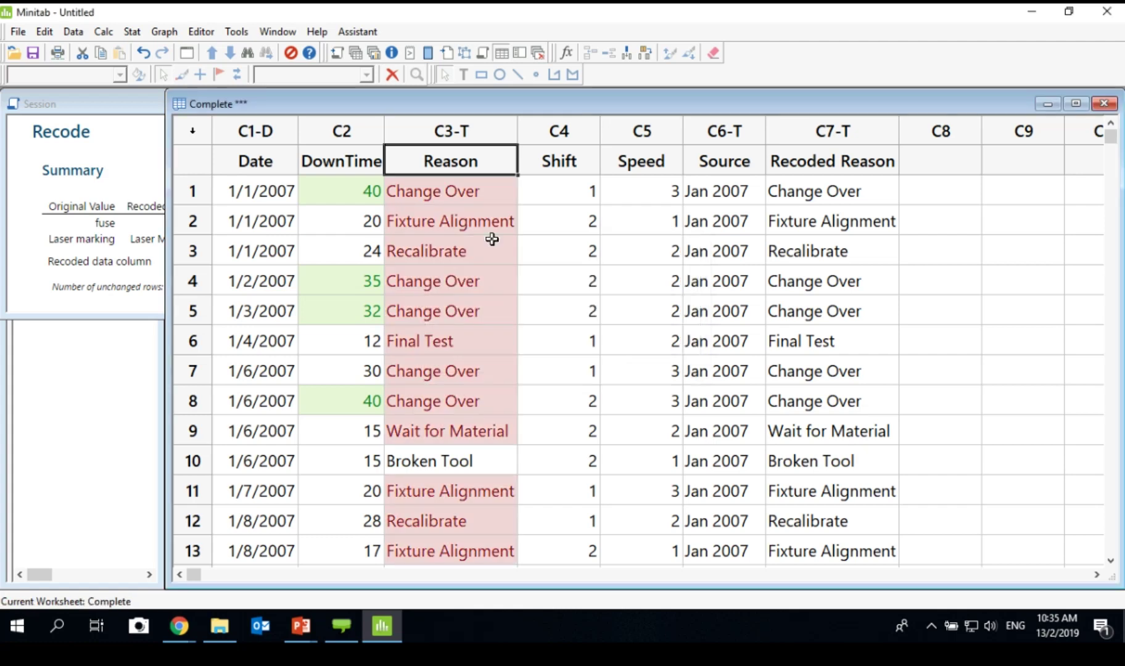
Create a subset worksheet that includes only the rows with formatted cells in the Reason column.
click(485, 205)
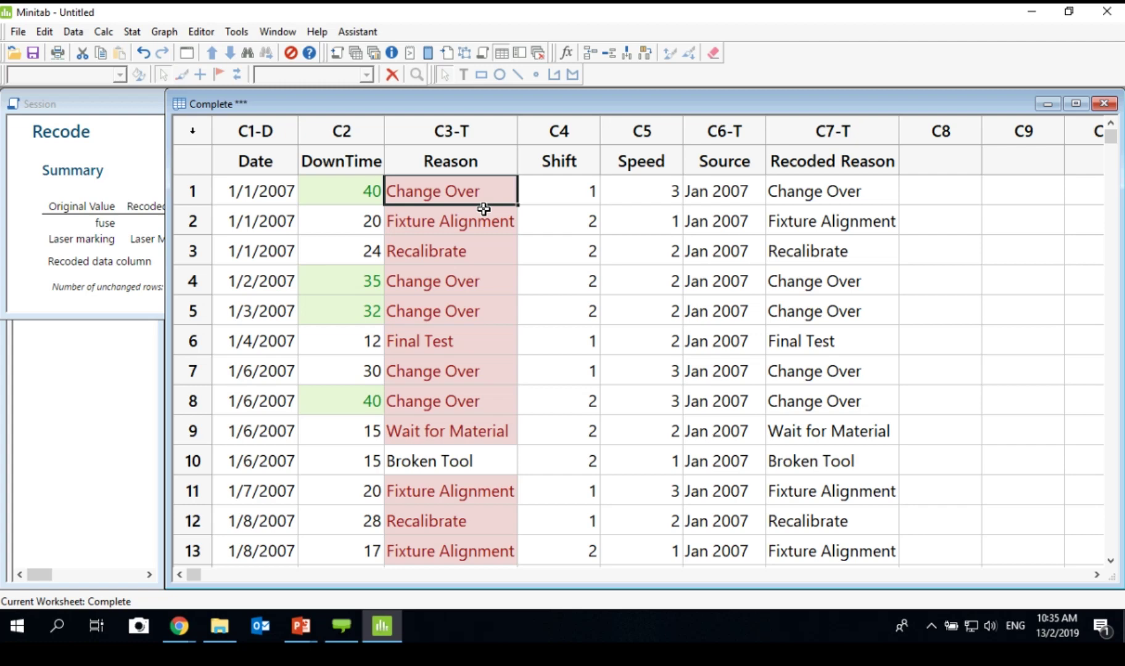
right_click(473, 203)
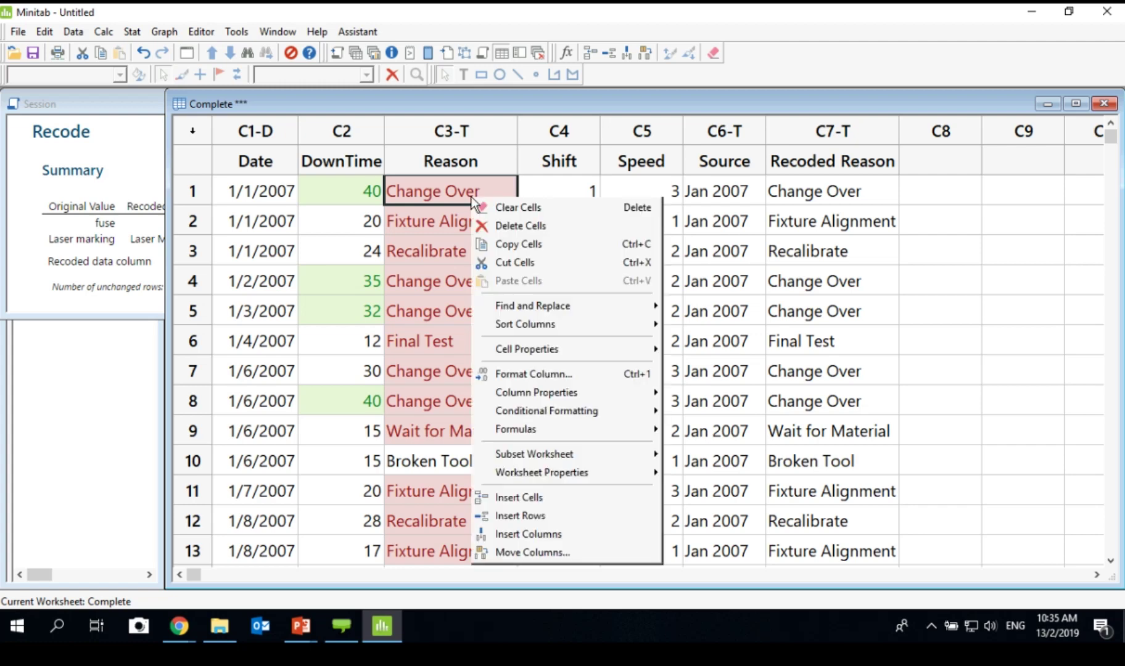
mouse_move(564, 459)
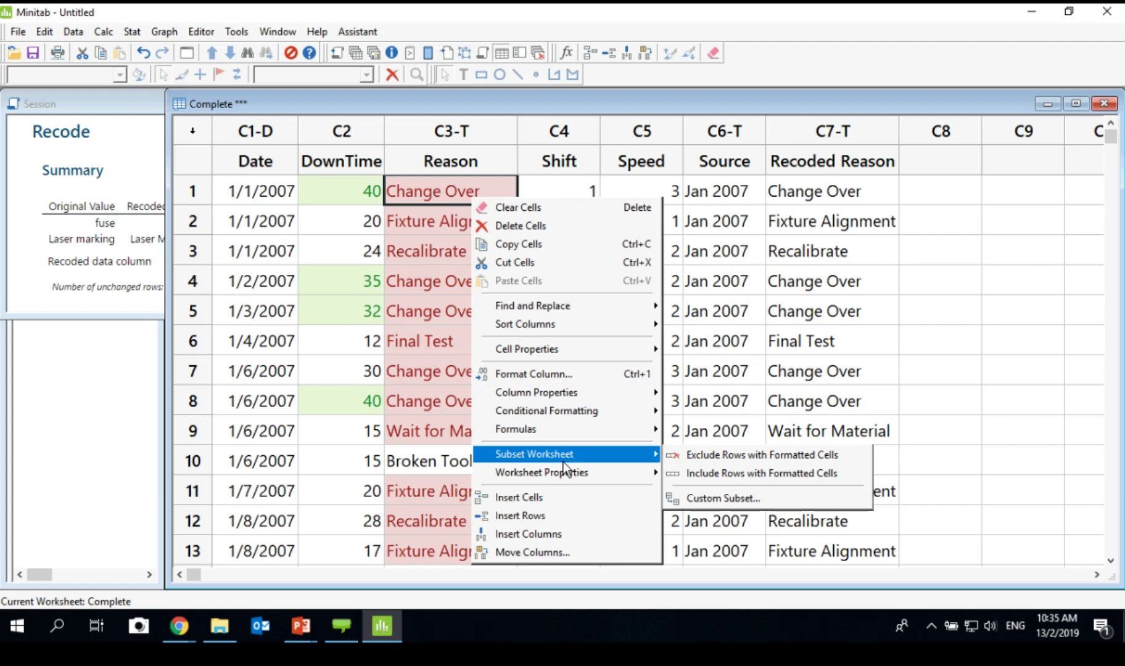
click(721, 473)
Enlarge the new subset worksheet and display it beside the project's worksheet list to examine its rows.
drag(711, 498, 601, 118)
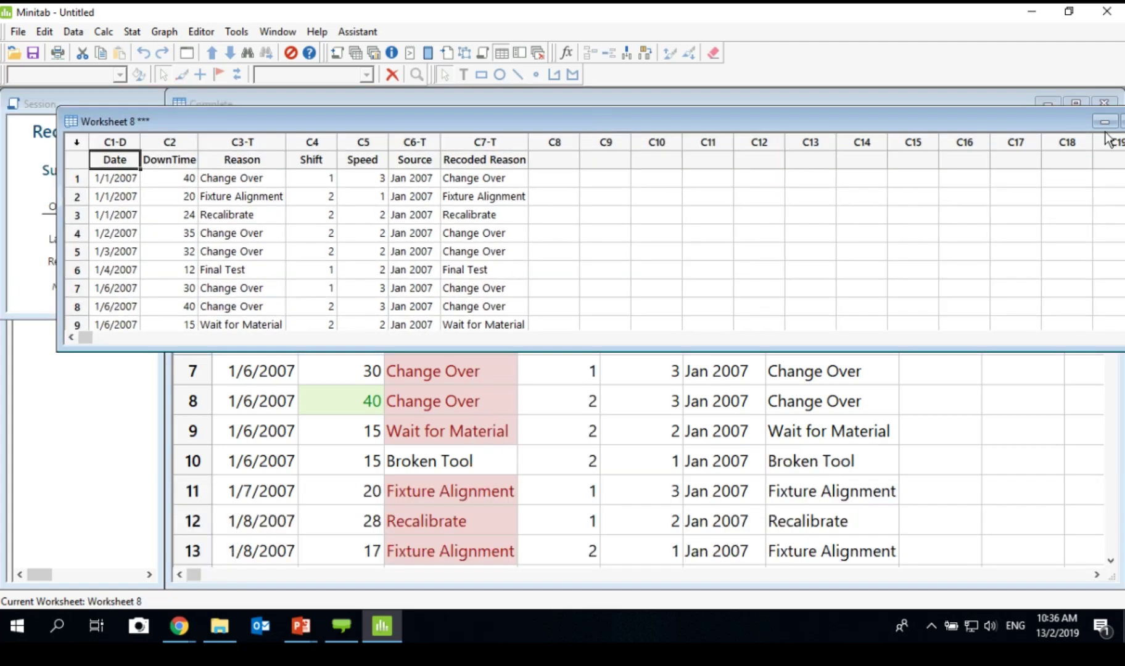
drag(1028, 116, 967, 119)
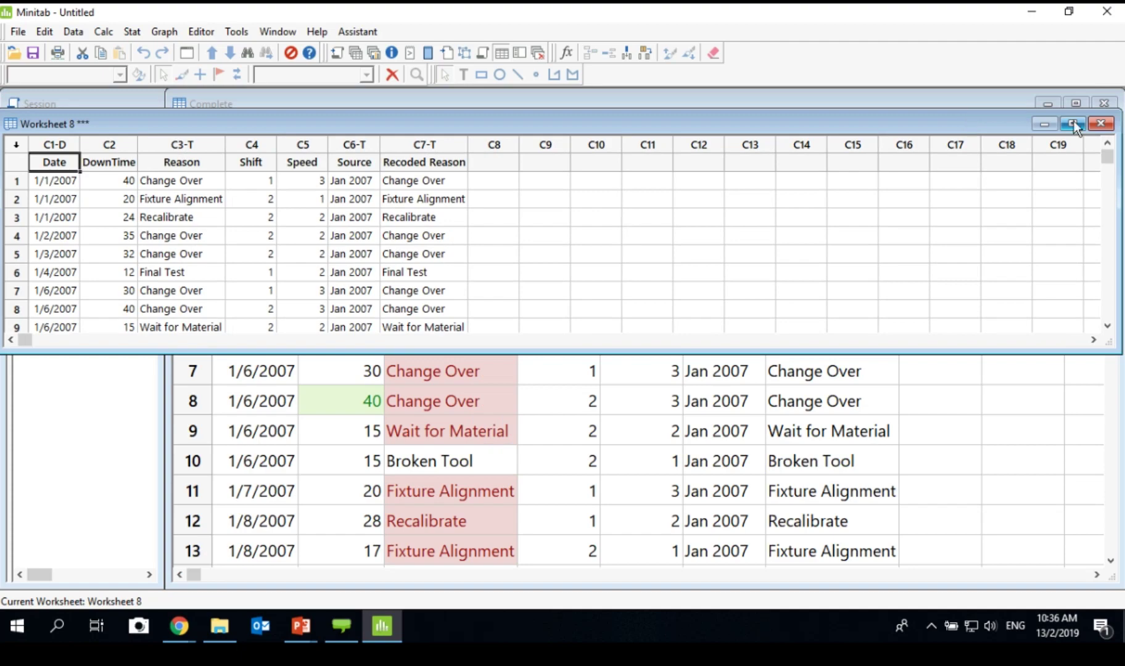
click(1073, 124)
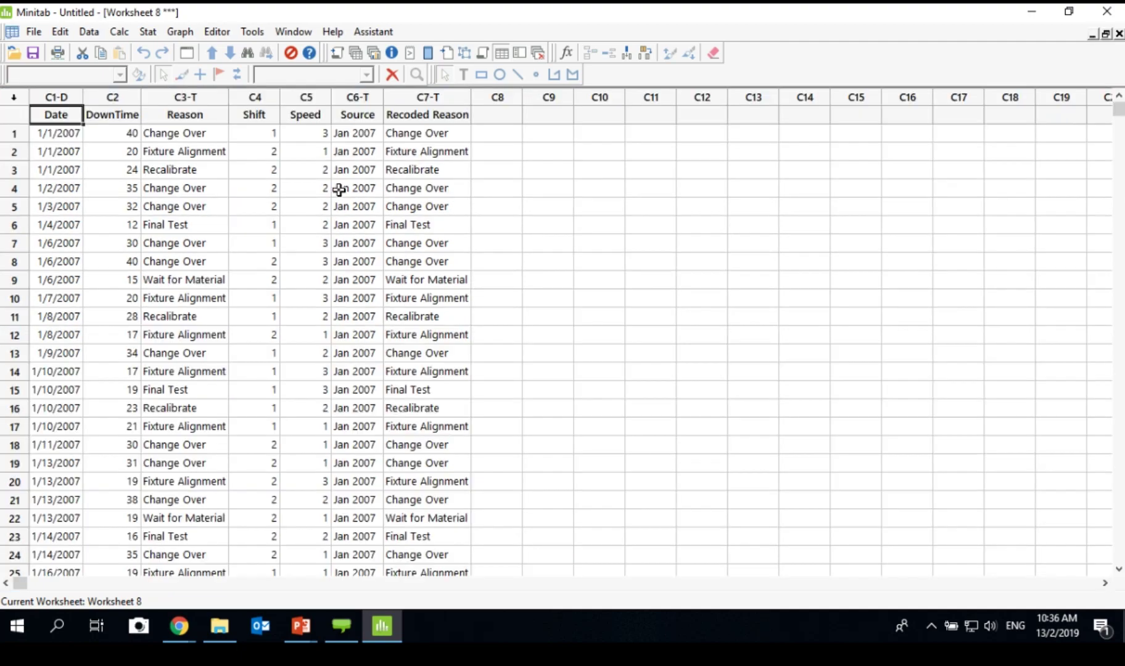
key(ctrl+i)
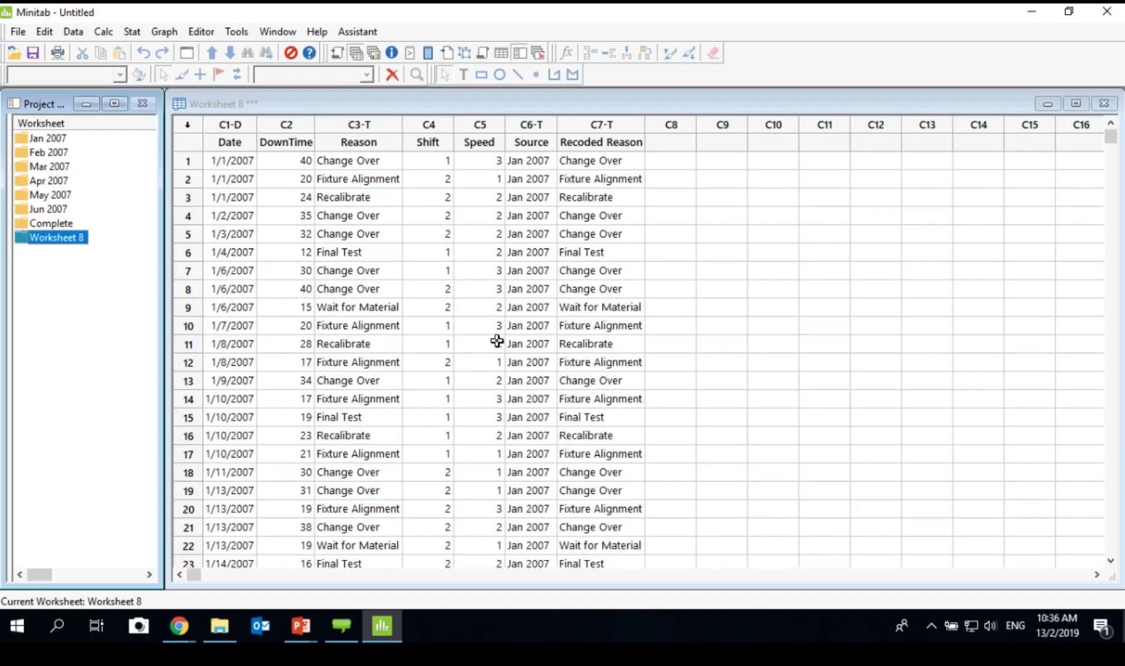
scroll(497, 342, up, 4)
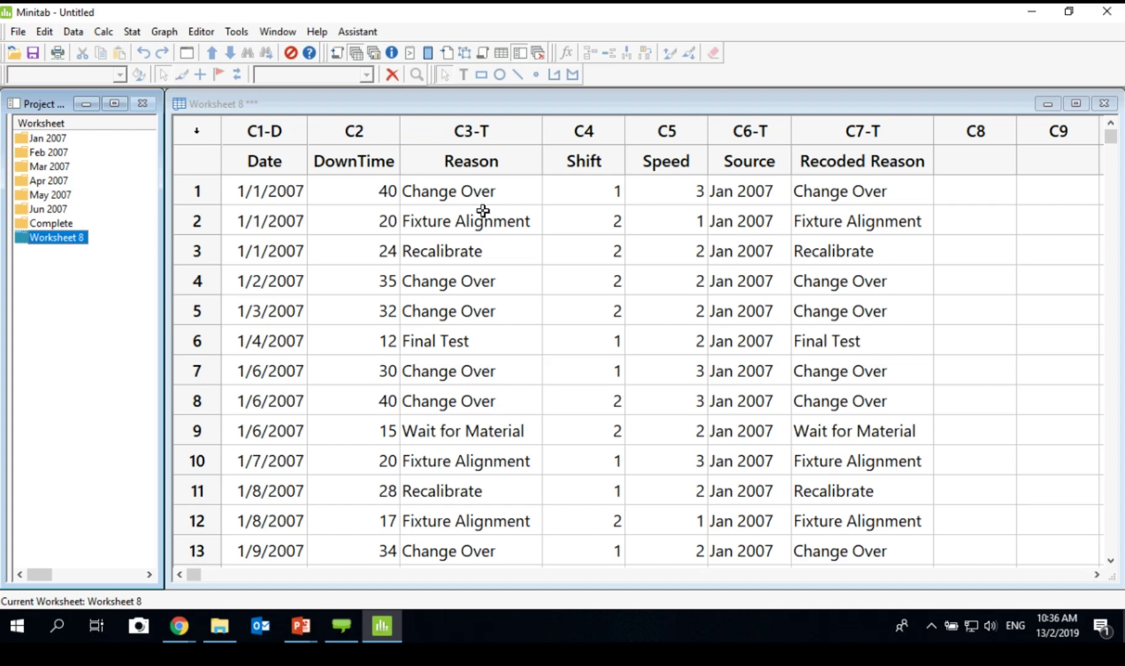
Start a custom subset of the Complete worksheet that includes rows matching a condition.
click(52, 225)
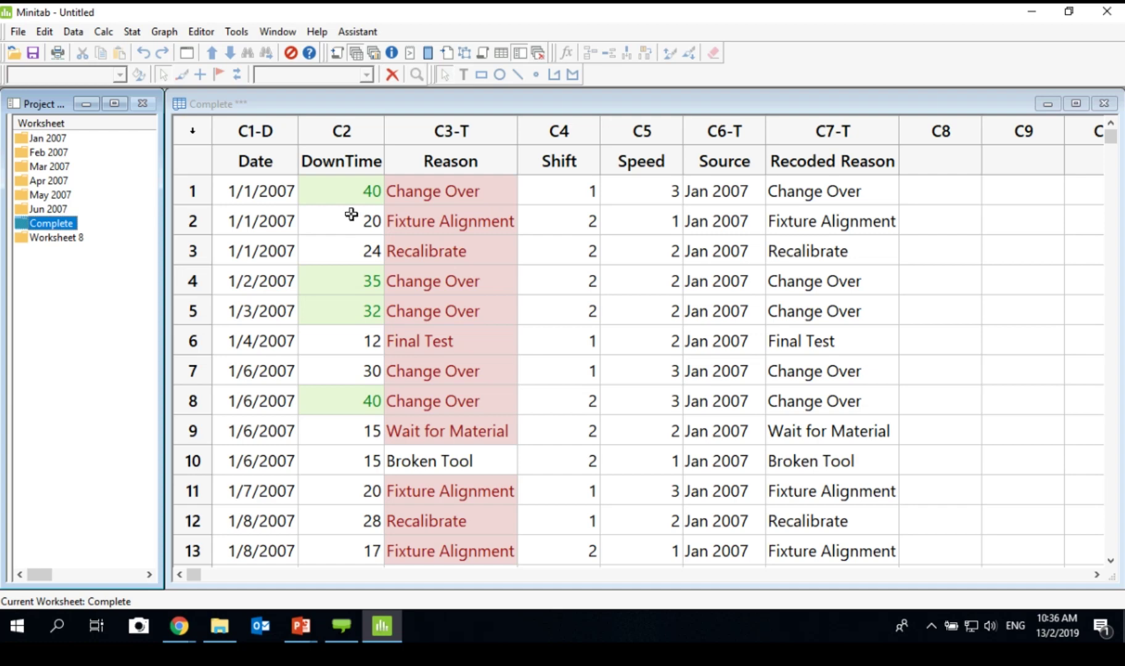
click(73, 31)
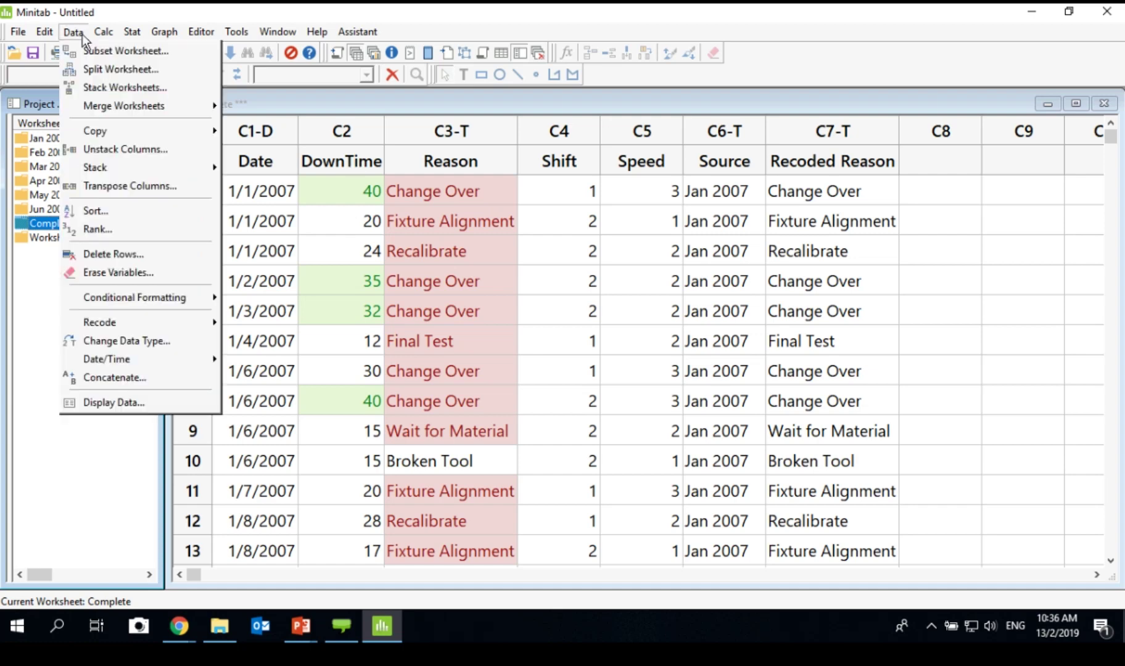
key(Down)
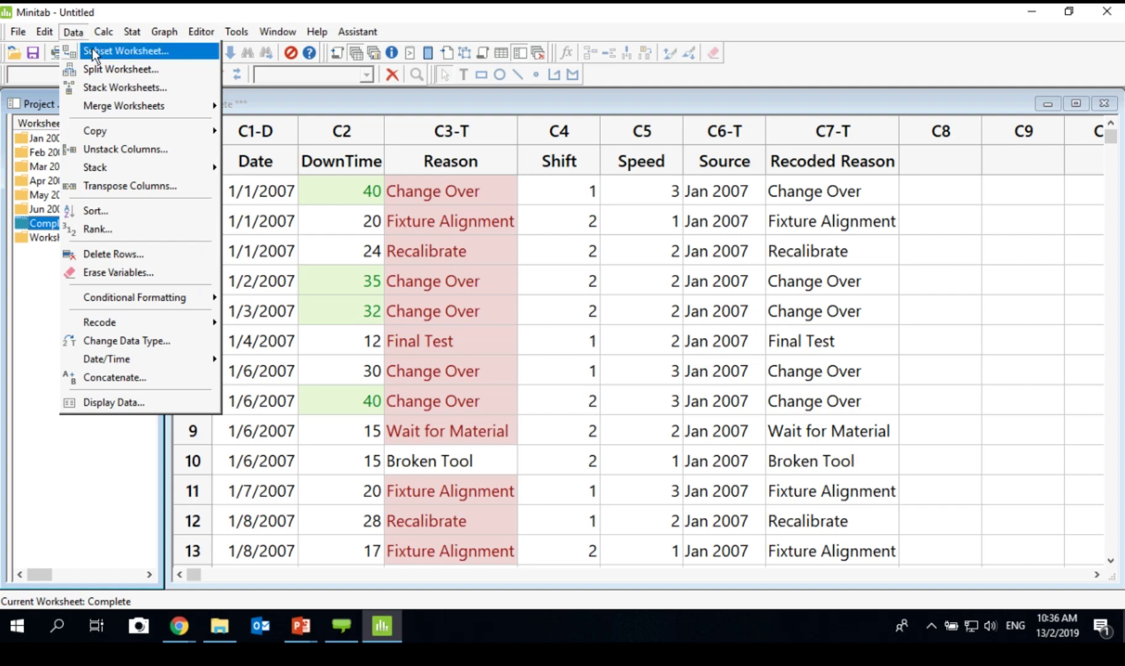
click(93, 50)
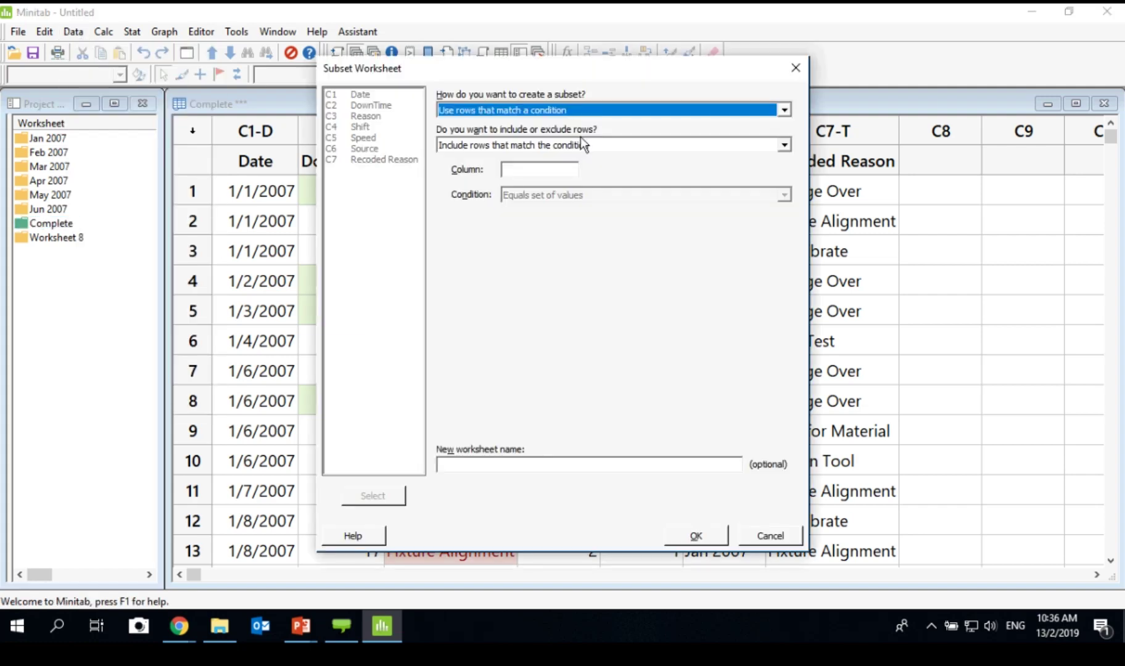
click(786, 111)
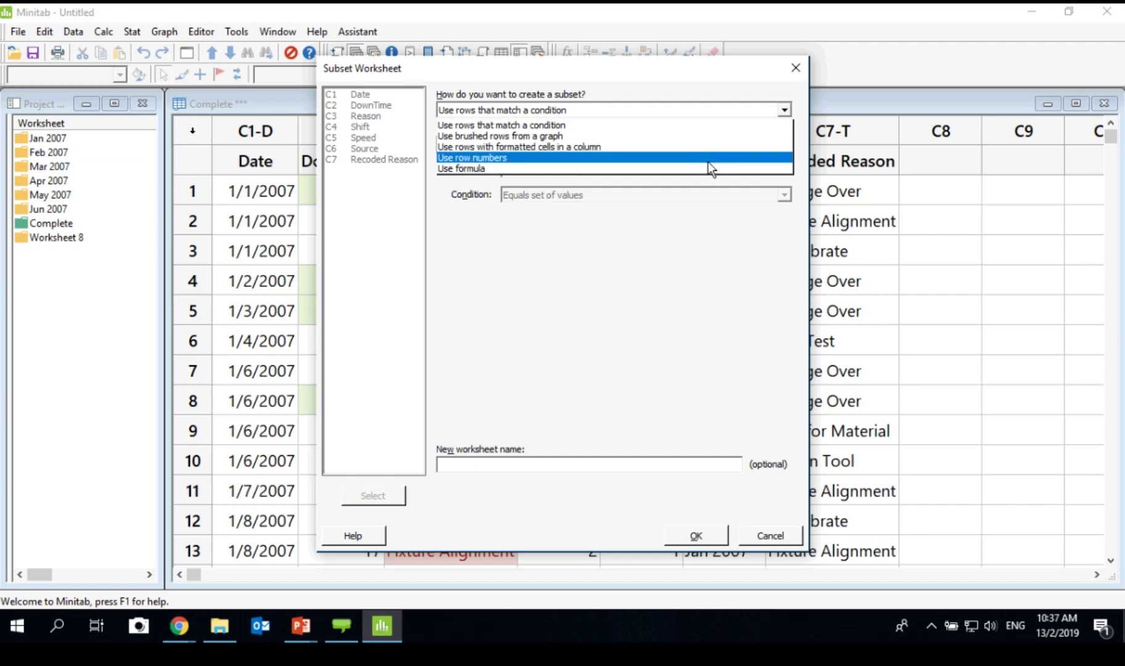
click(695, 123)
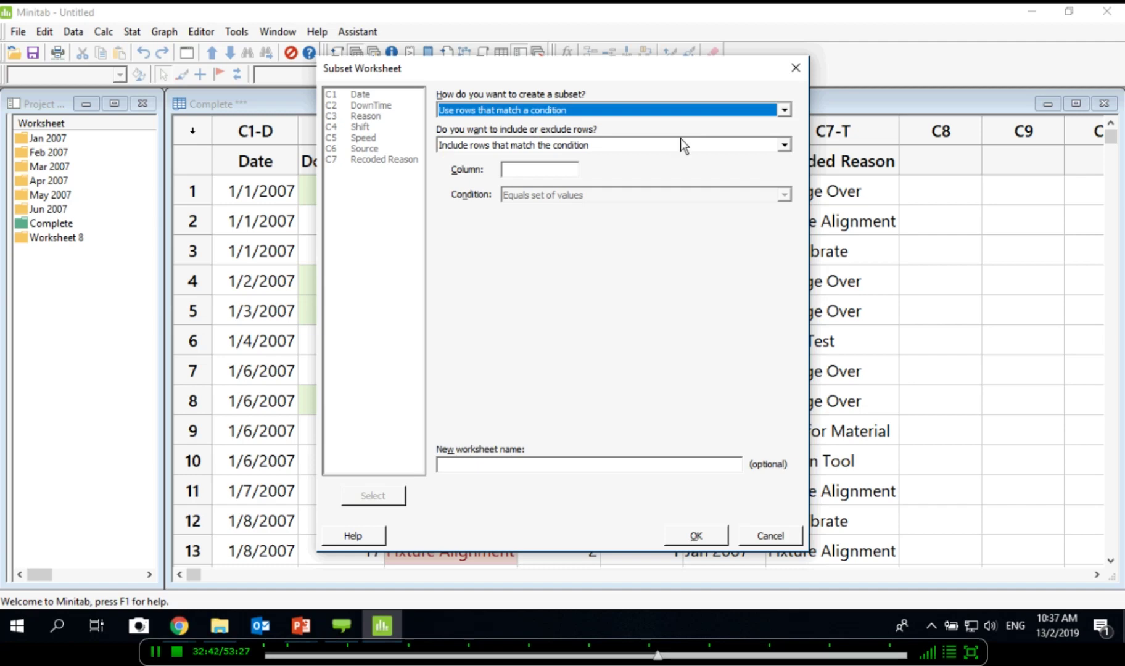
click(682, 143)
click(667, 158)
Set the subset condition to DownTime greater than 30, with the value itself included, and create the worksheet.
click(548, 172)
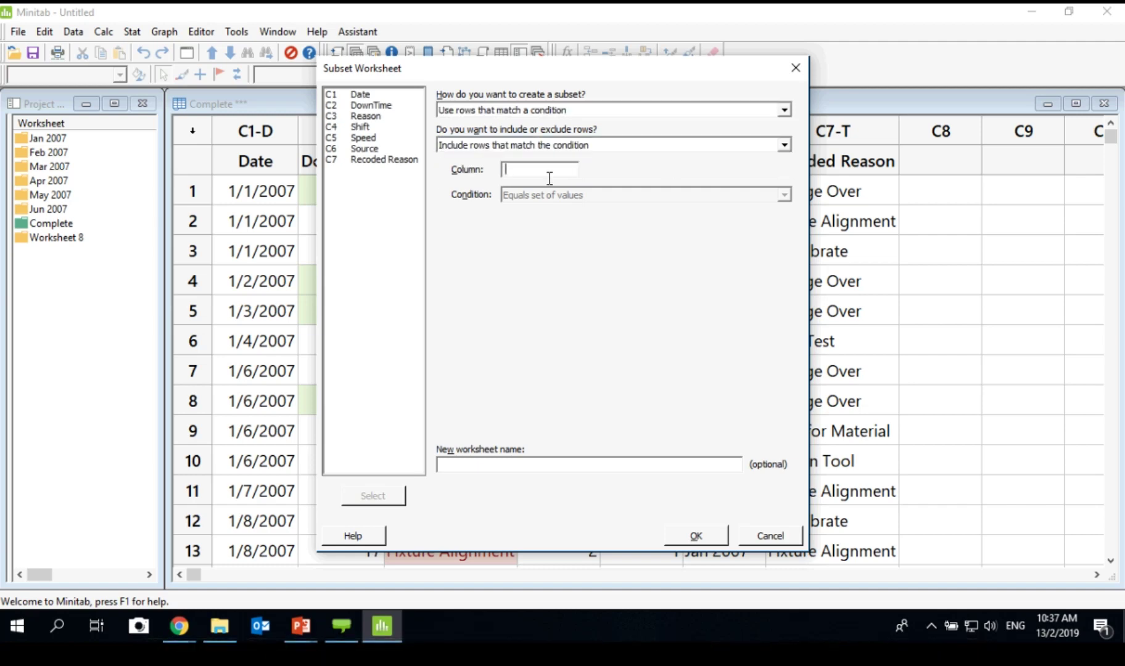
double_click(351, 109)
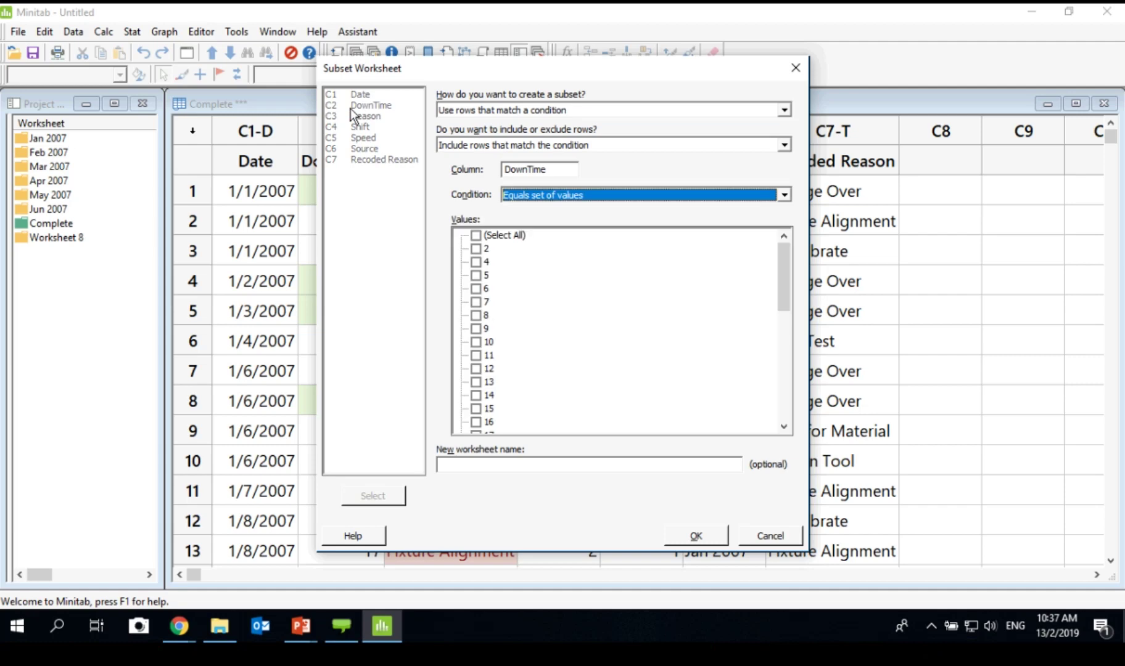
click(768, 200)
click(720, 242)
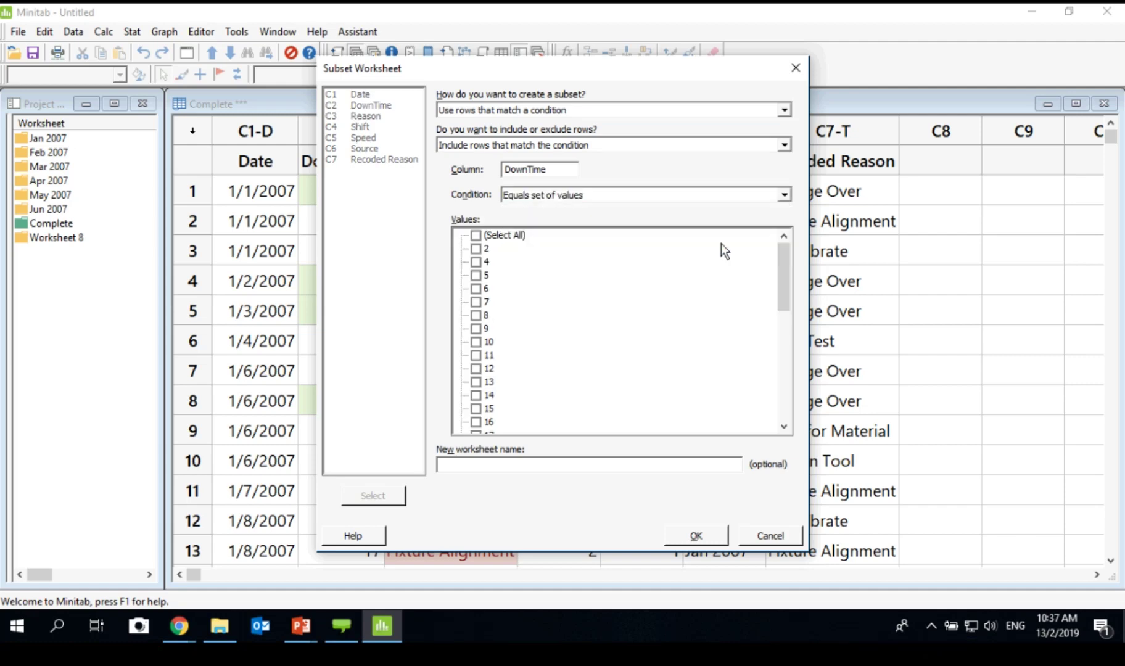
click(597, 224)
text(30)
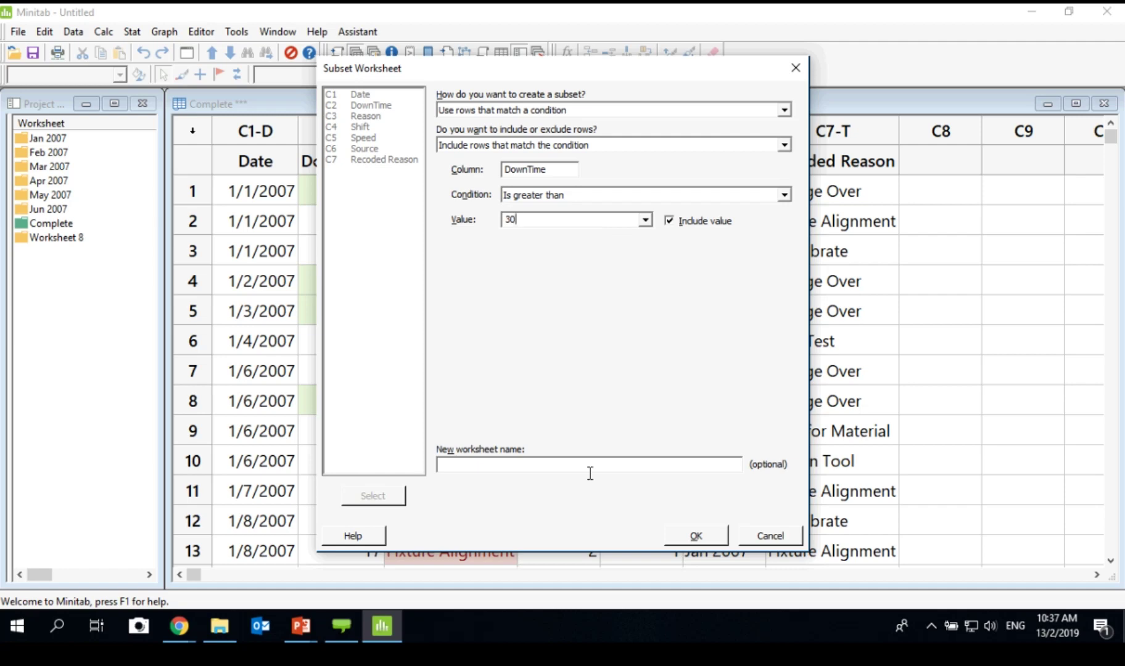
click(696, 536)
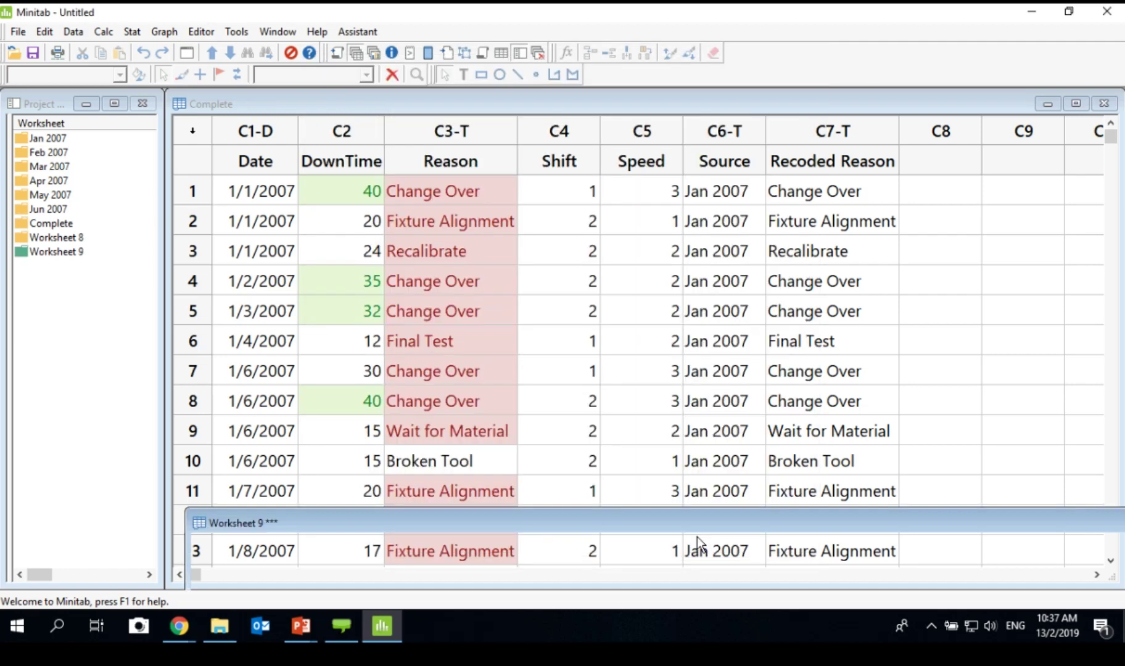
Enlarge the new DownTime subset worksheet and compare its rows with the Complete worksheet and Worksheet 8.
drag(668, 511, 628, 103)
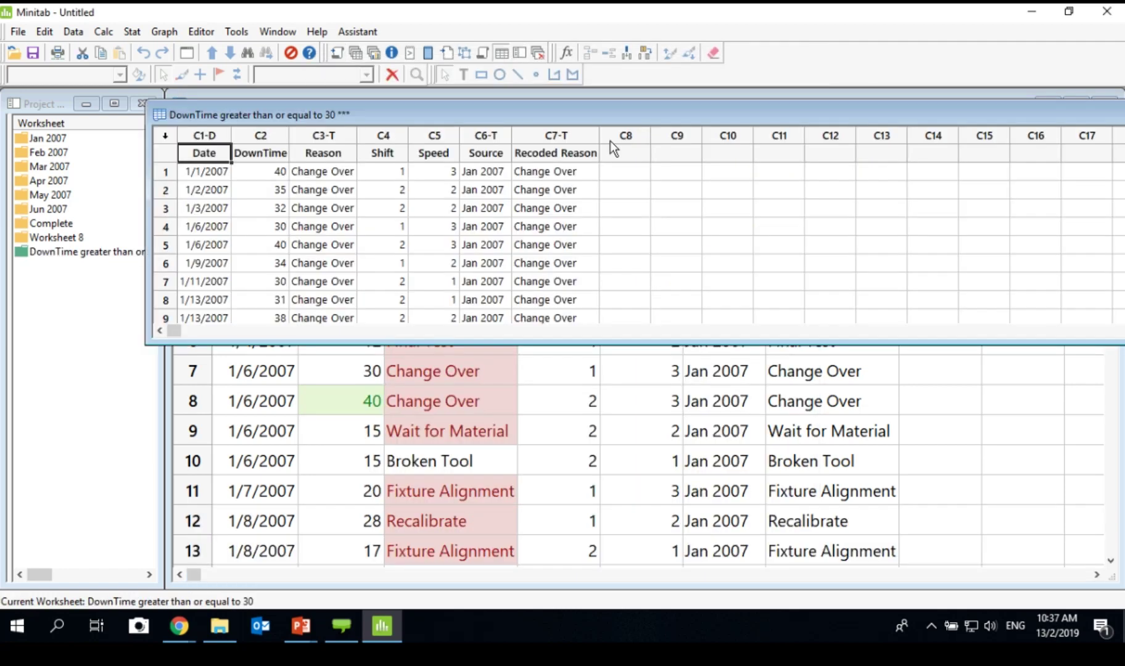
double_click(432, 113)
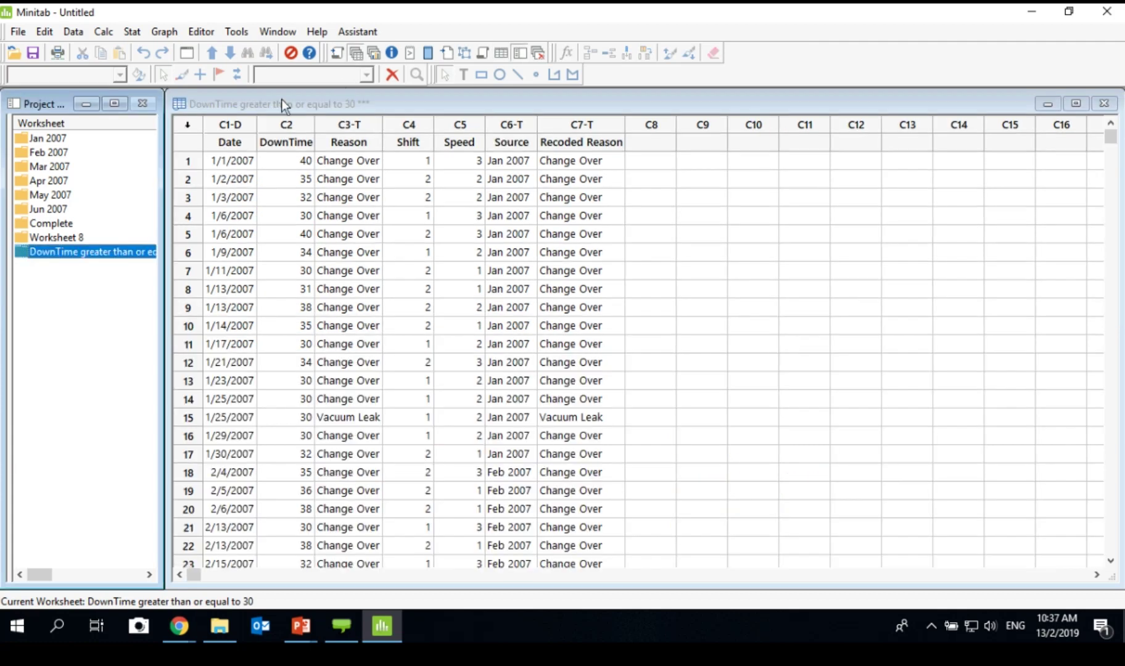
scroll(592, 253, up, 4)
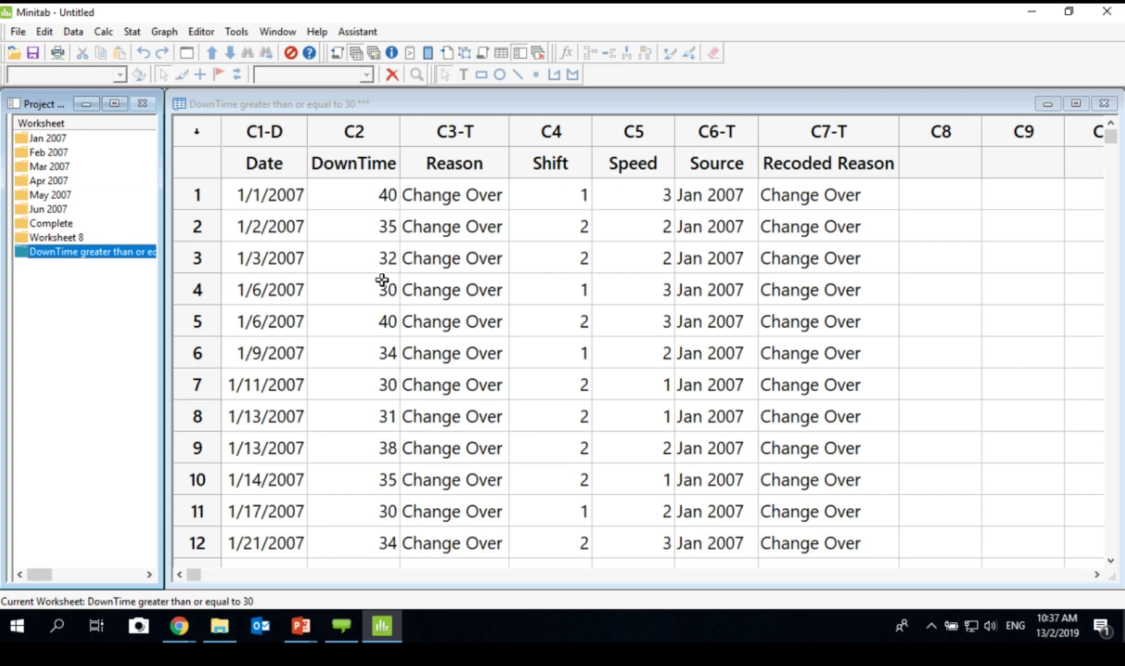
click(52, 223)
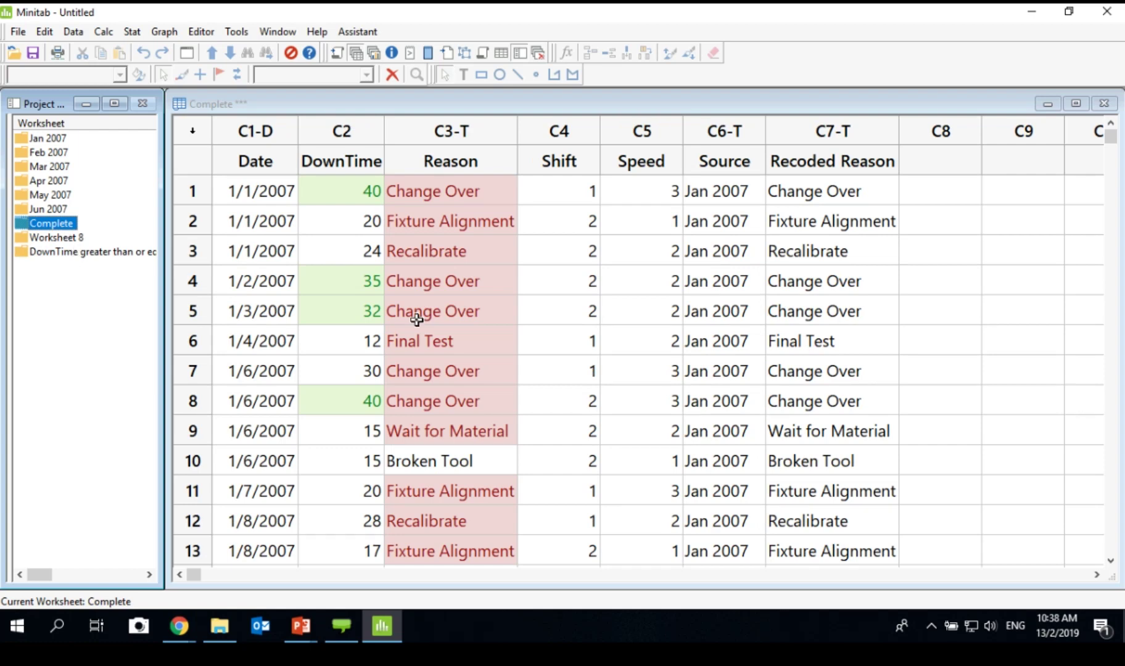
click(85, 252)
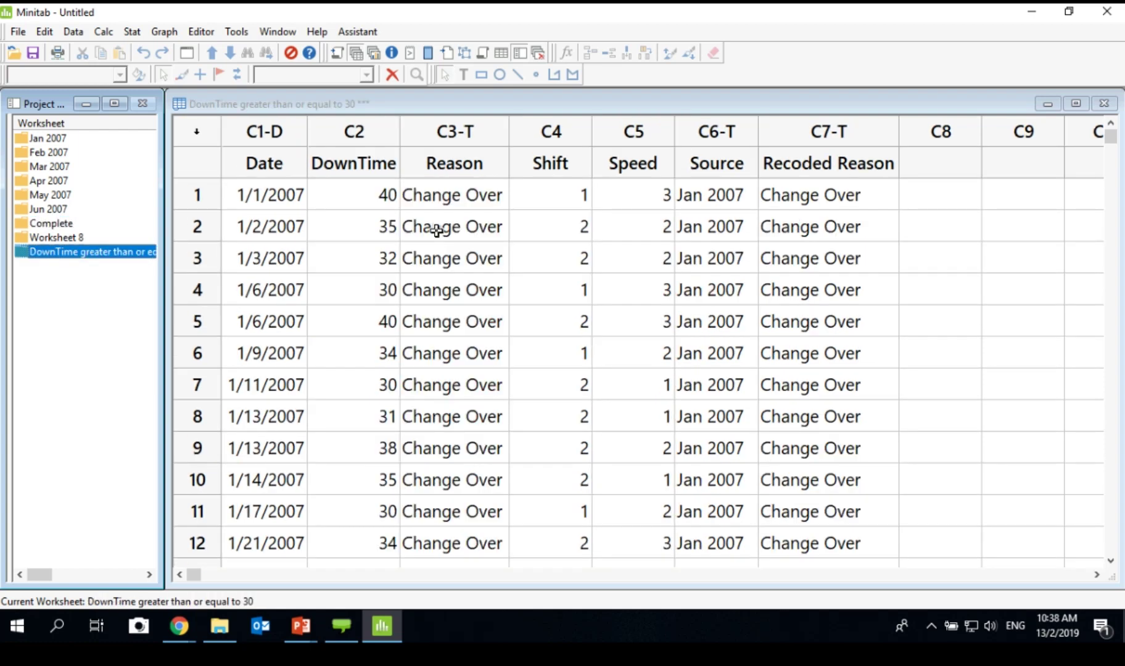
click(61, 239)
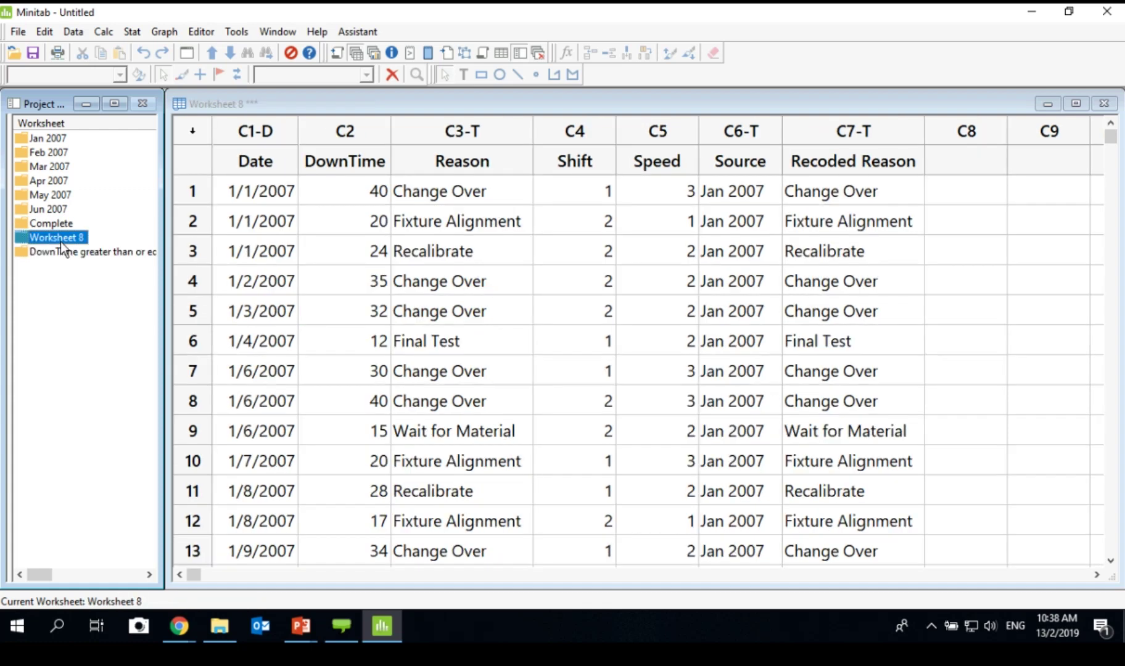
click(59, 251)
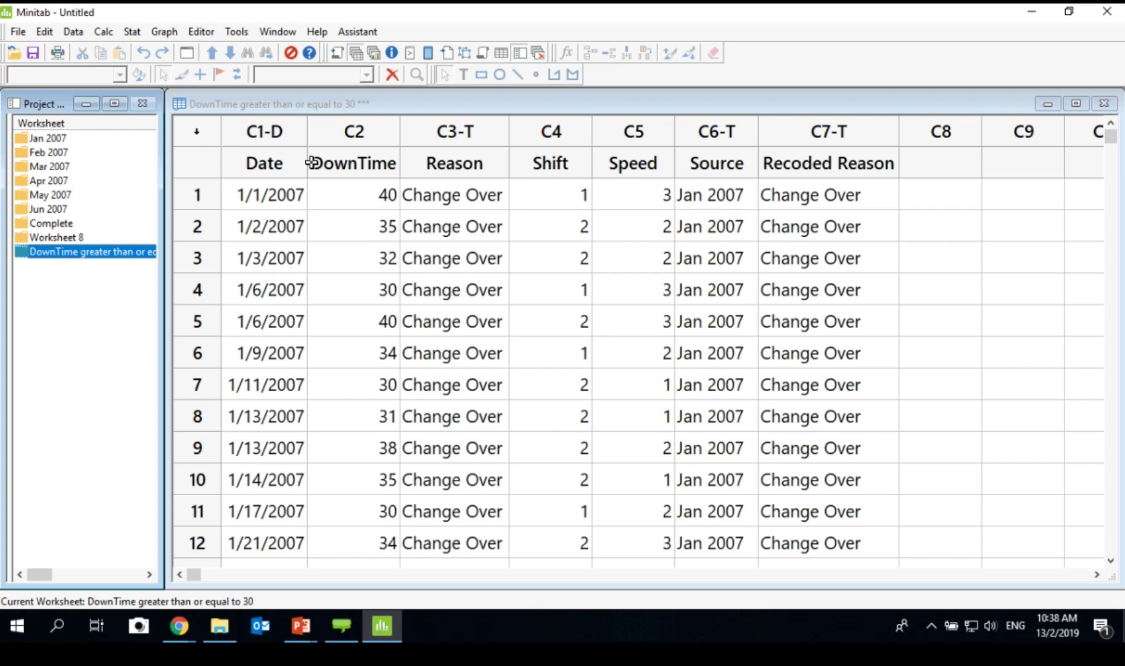
Create a subset of the current DownTime worksheet that includes rows where DownTime is greater than 30, with the value itself included.
click(73, 32)
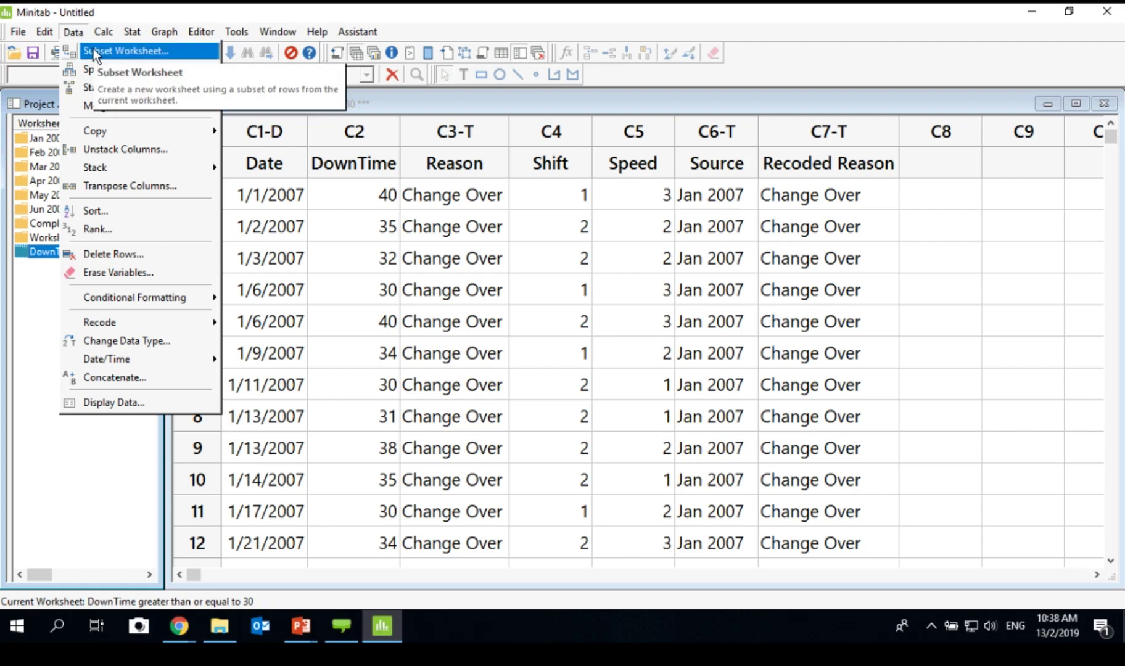
click(94, 48)
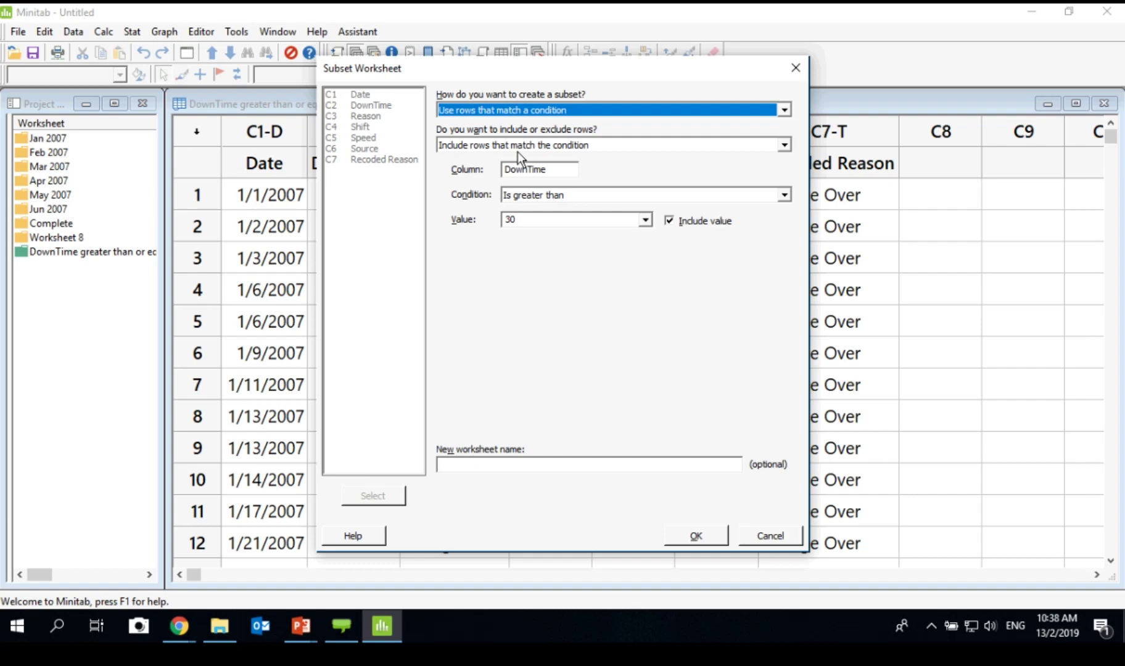
click(591, 111)
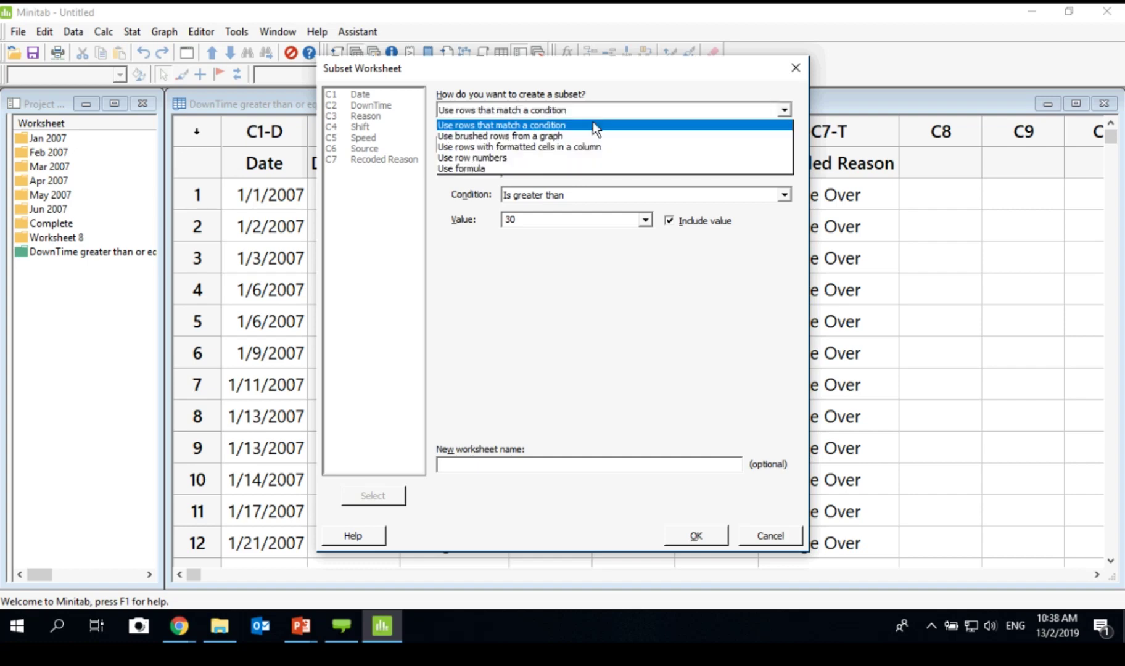
click(593, 124)
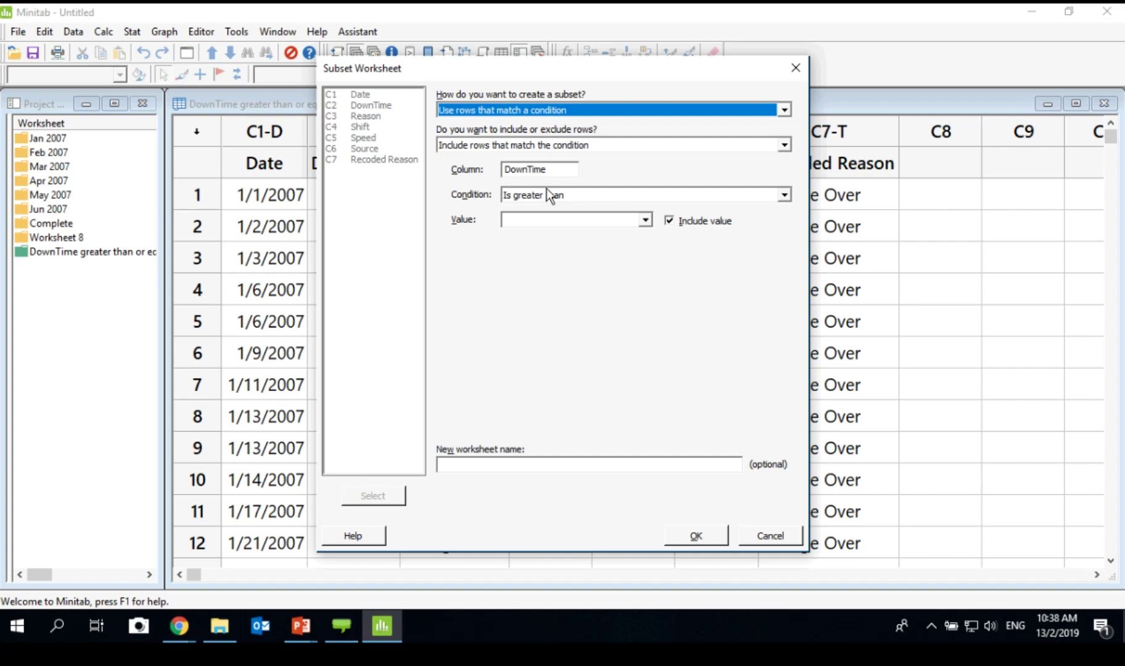
click(549, 226)
text(30)
click(562, 175)
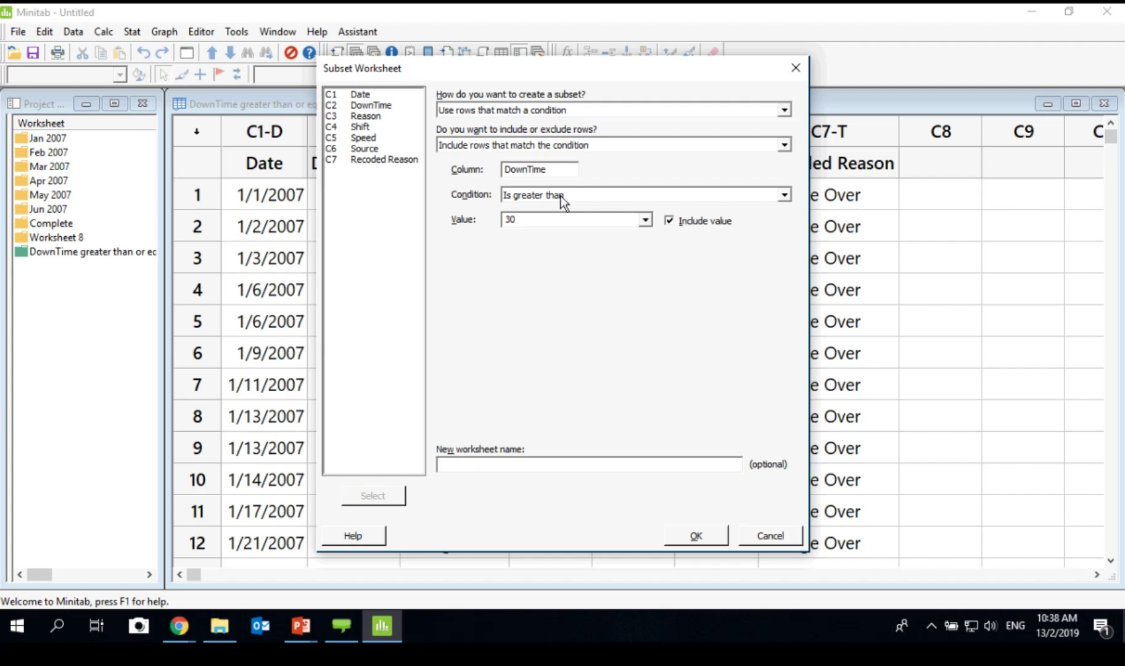
click(716, 538)
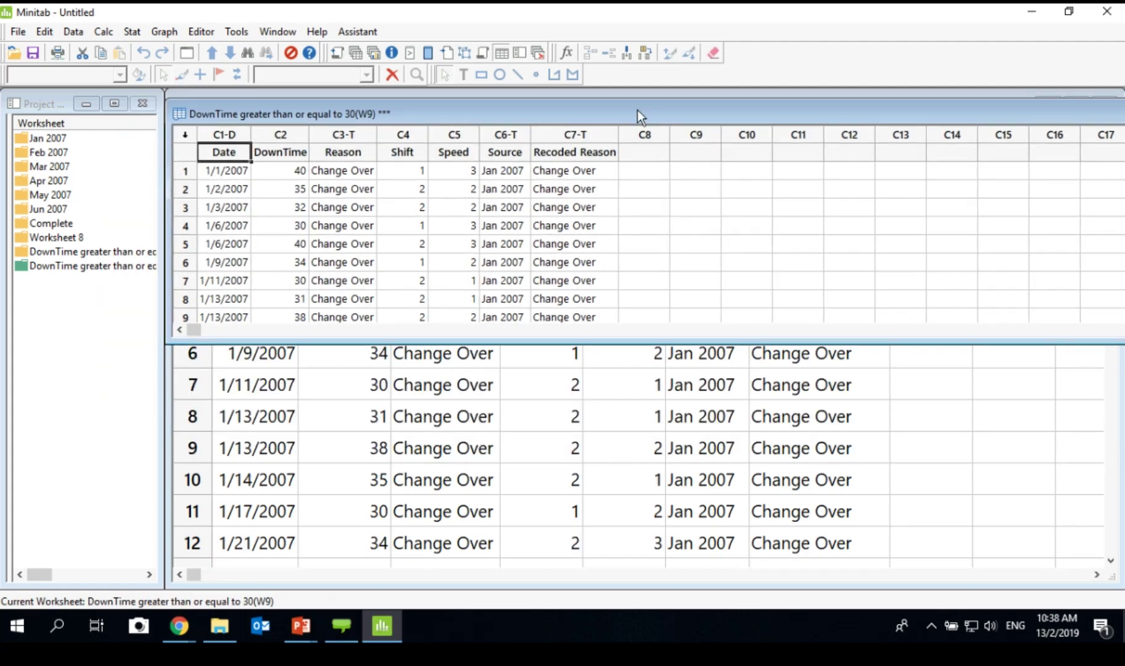
Enlarge the new subset worksheet to view its rows, and return to the Complete worksheet through the project's worksheet list.
drag(729, 113, 591, 105)
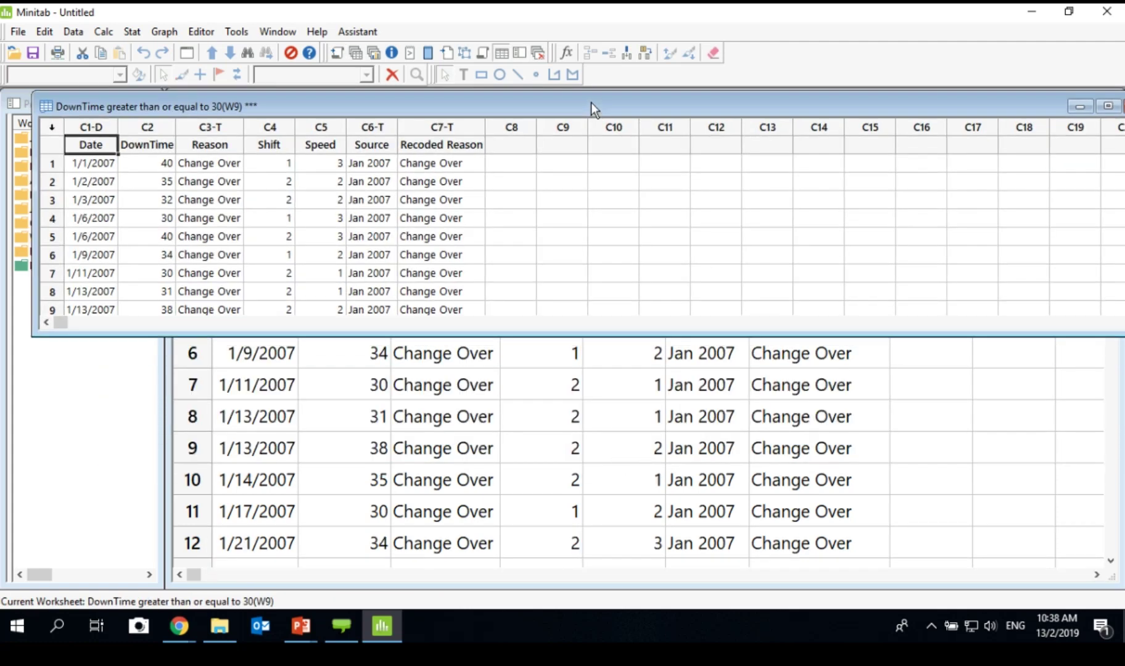
click(1091, 104)
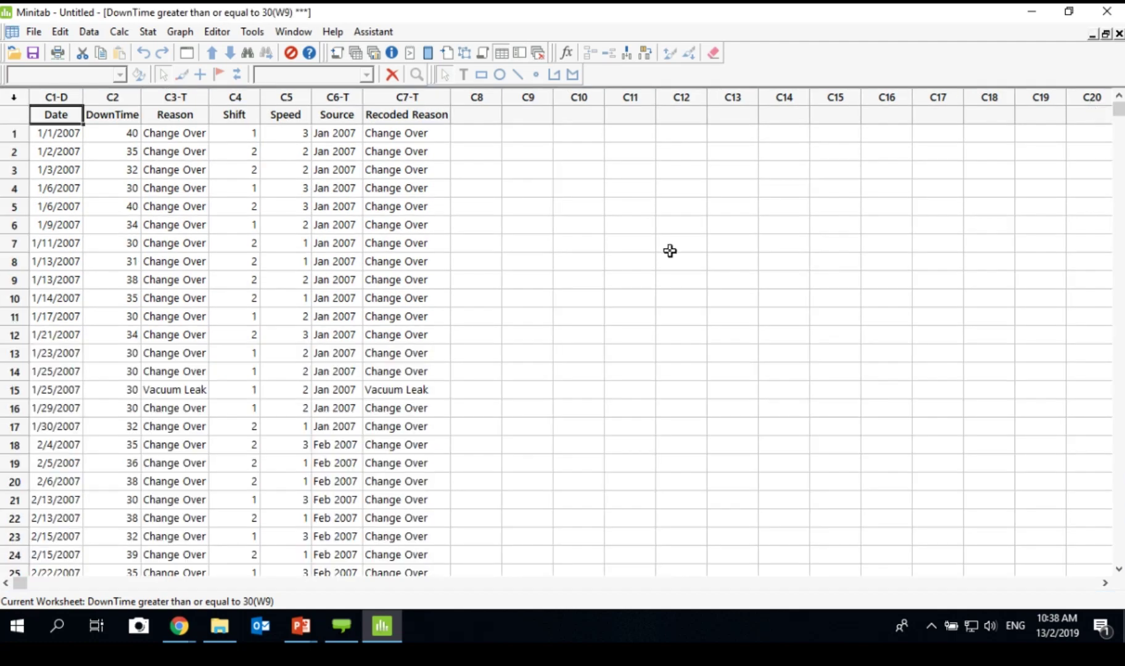
click(355, 53)
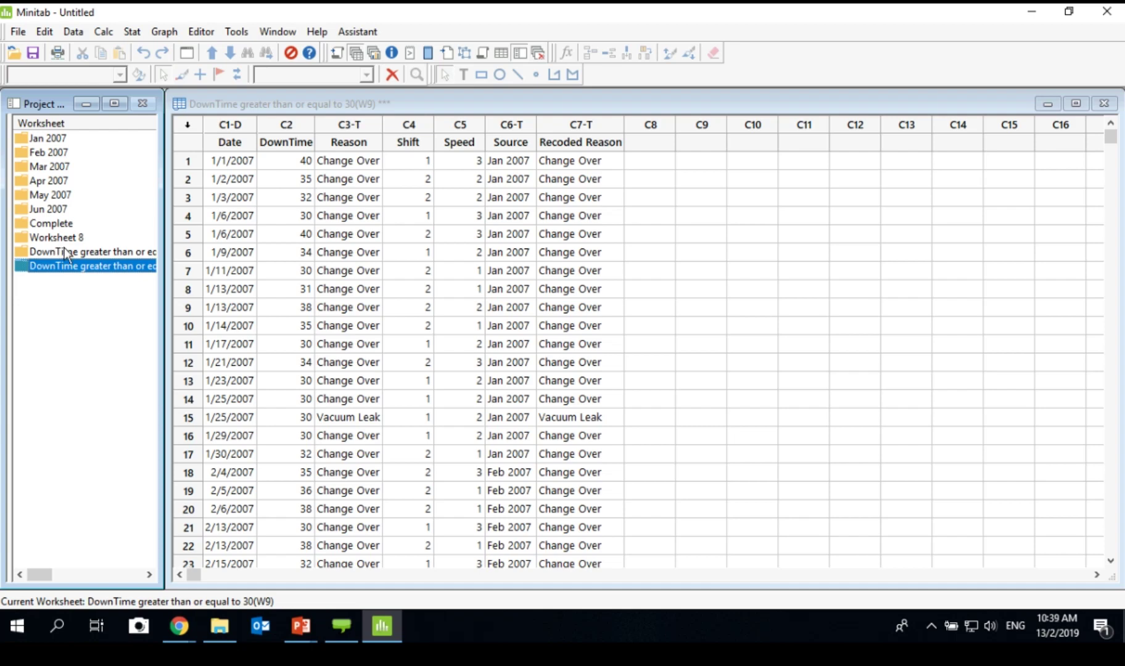
click(51, 223)
click(462, 135)
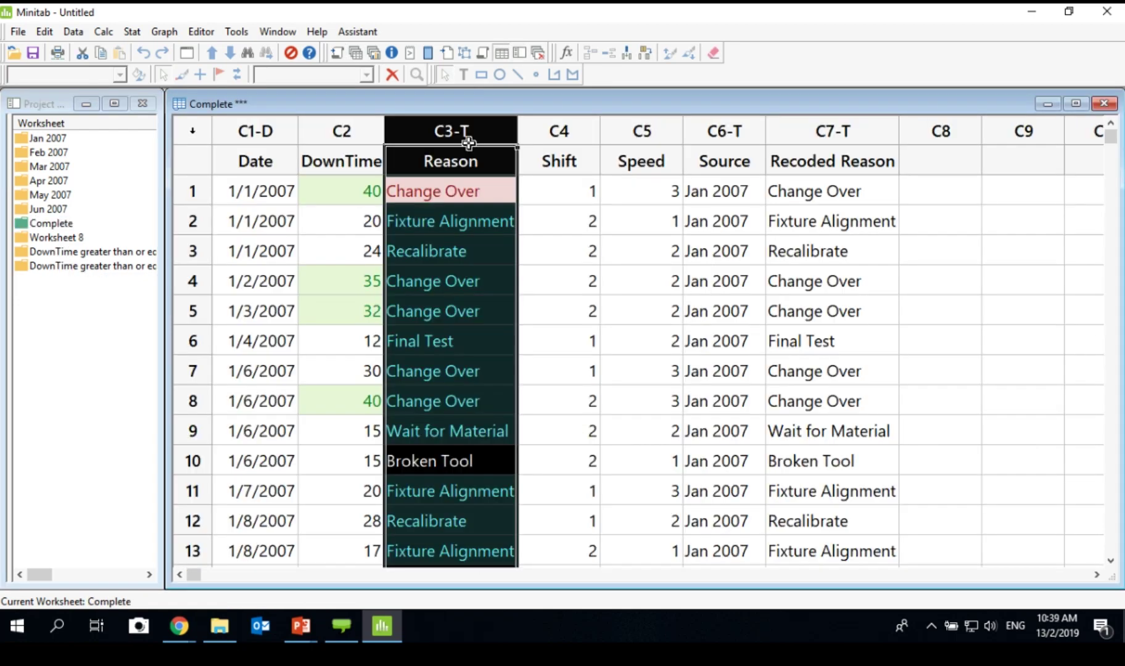
right_click(459, 134)
mouse_move(586, 395)
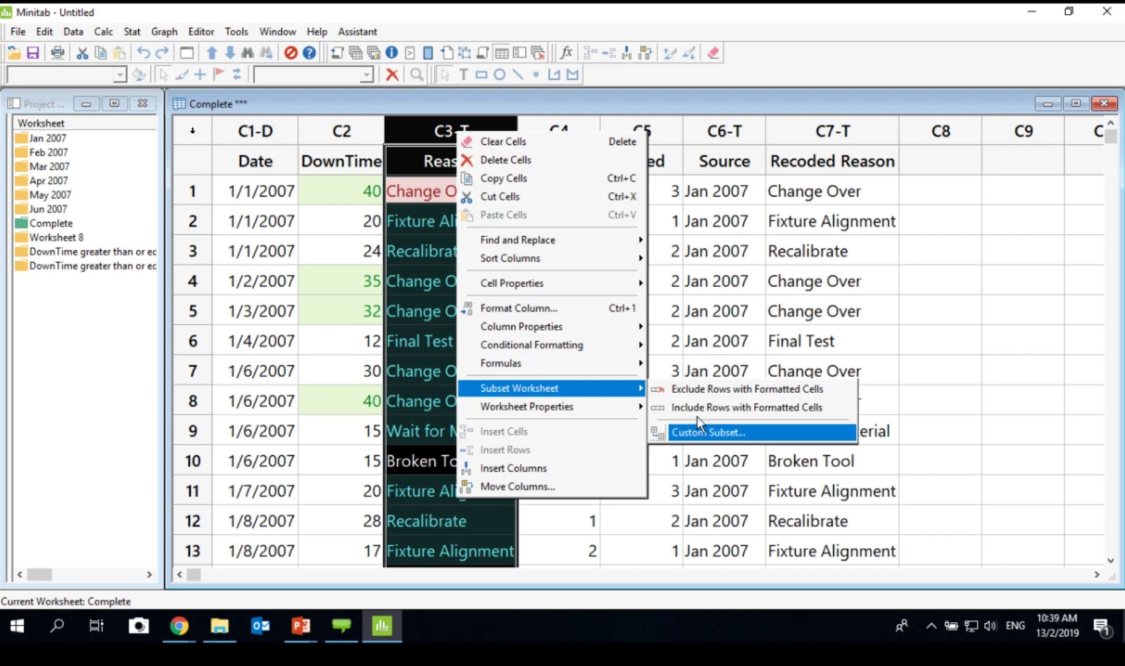
click(396, 303)
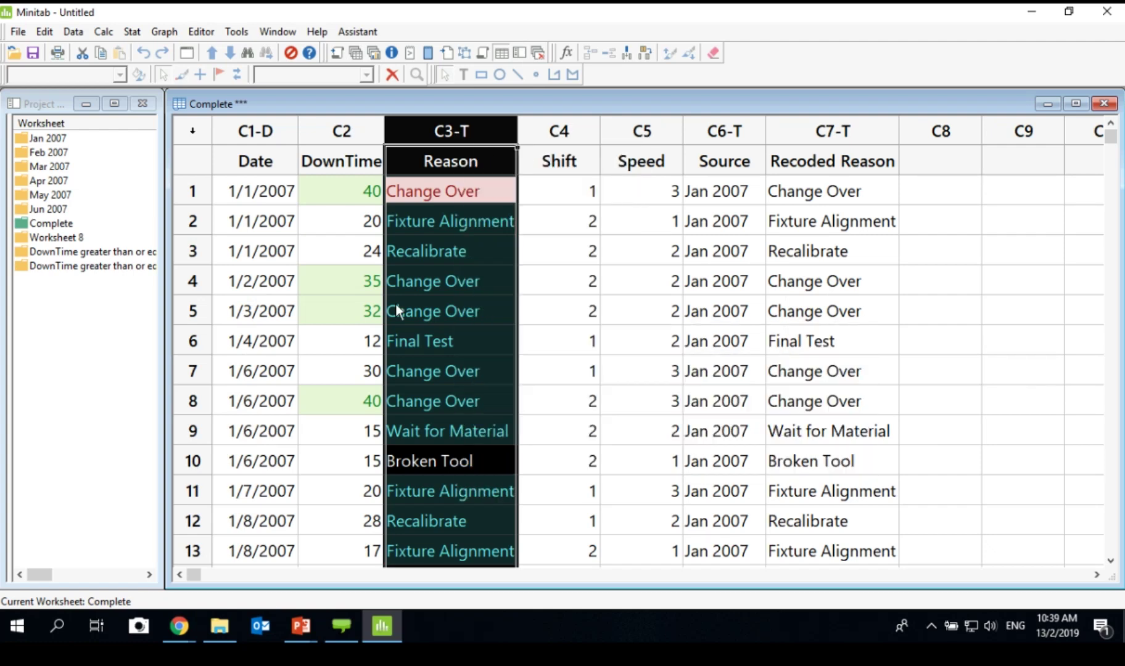
click(313, 245)
click(72, 31)
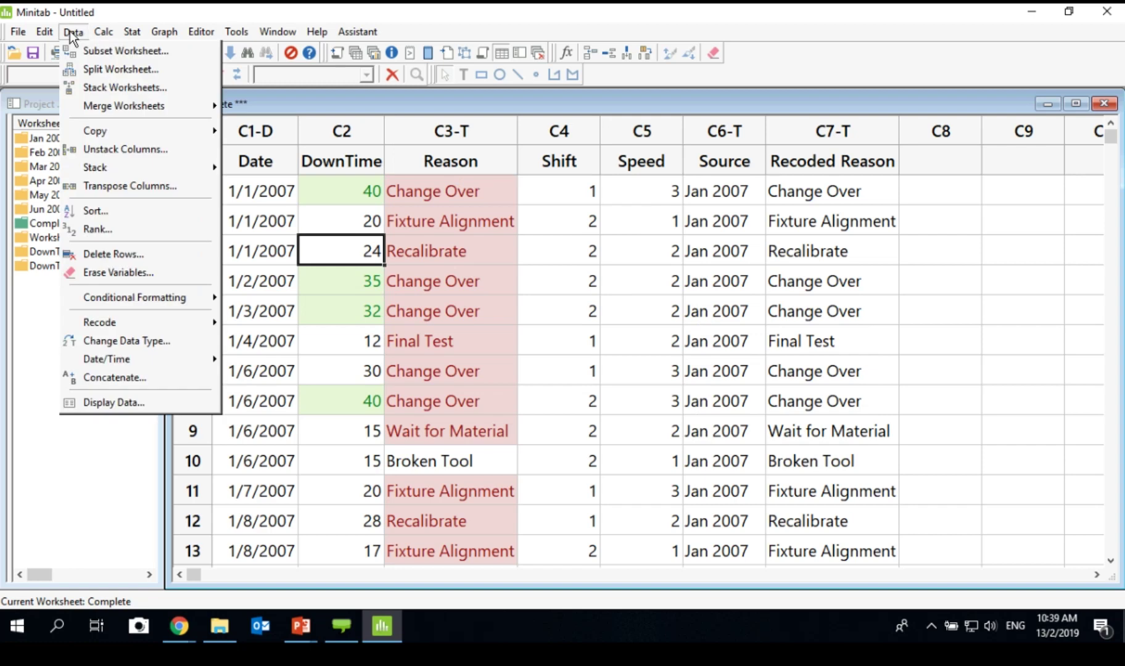
click(94, 50)
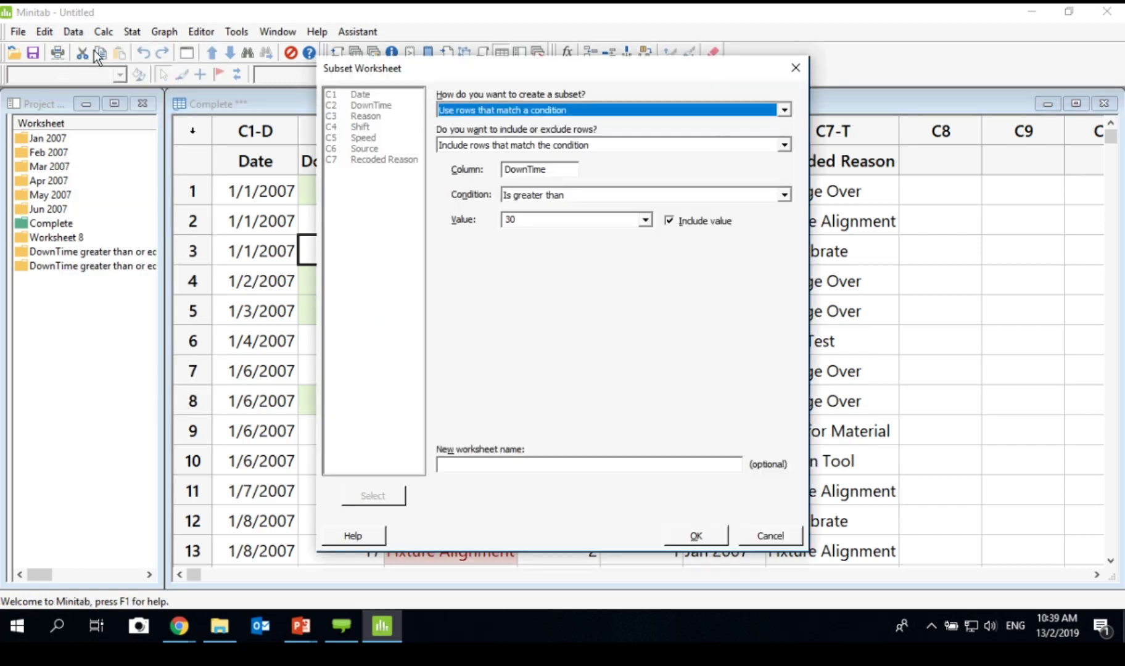
click(800, 74)
Create a simple time series plot of DownTime from the Complete worksheet and move the graph clear of the session results.
click(44, 226)
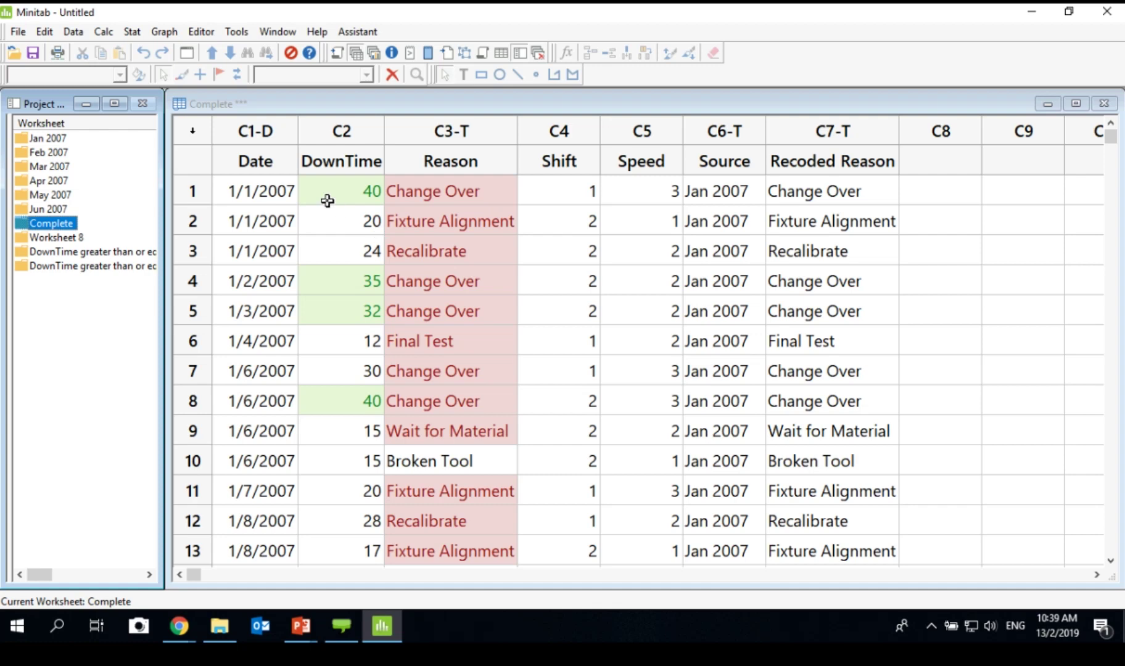
click(163, 33)
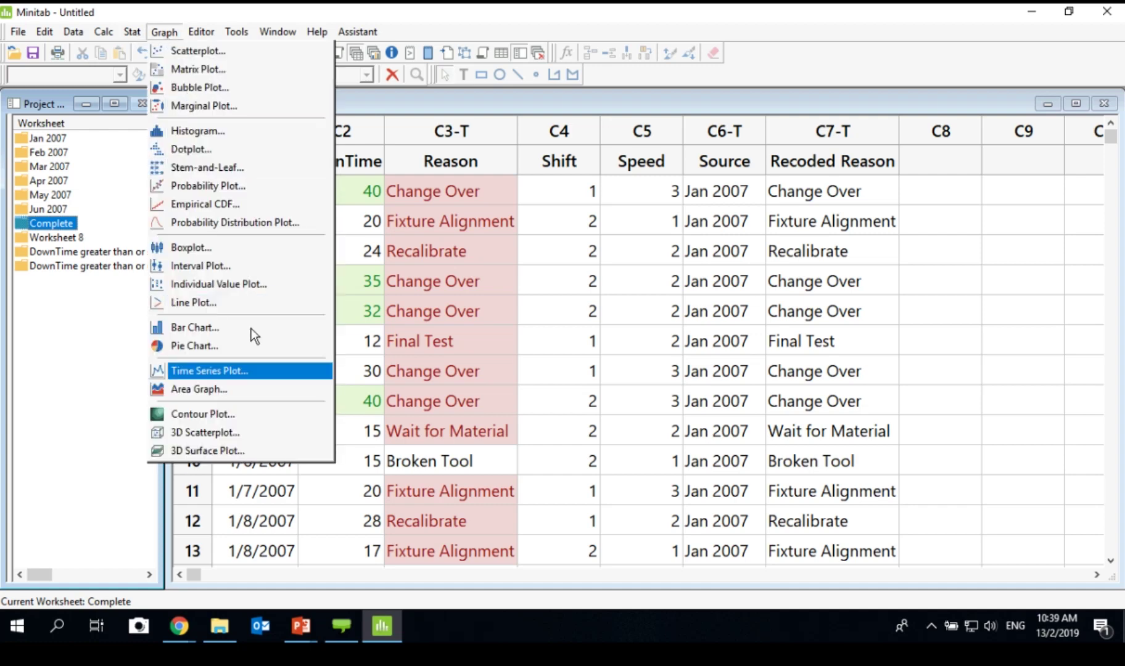
click(252, 372)
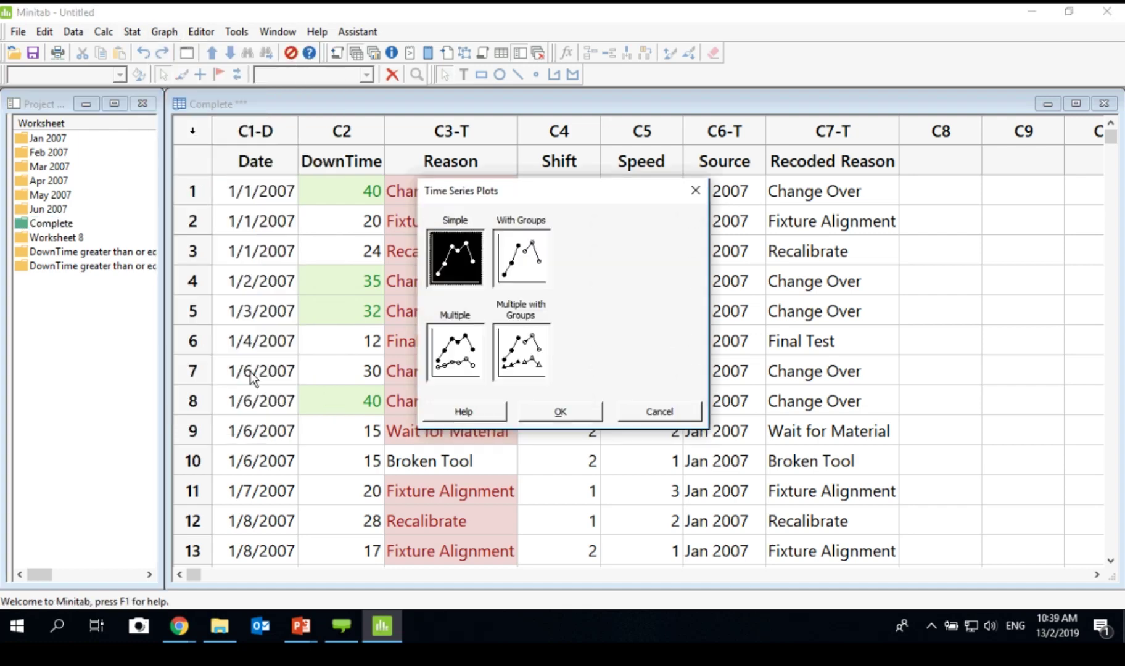
drag(473, 191, 620, 157)
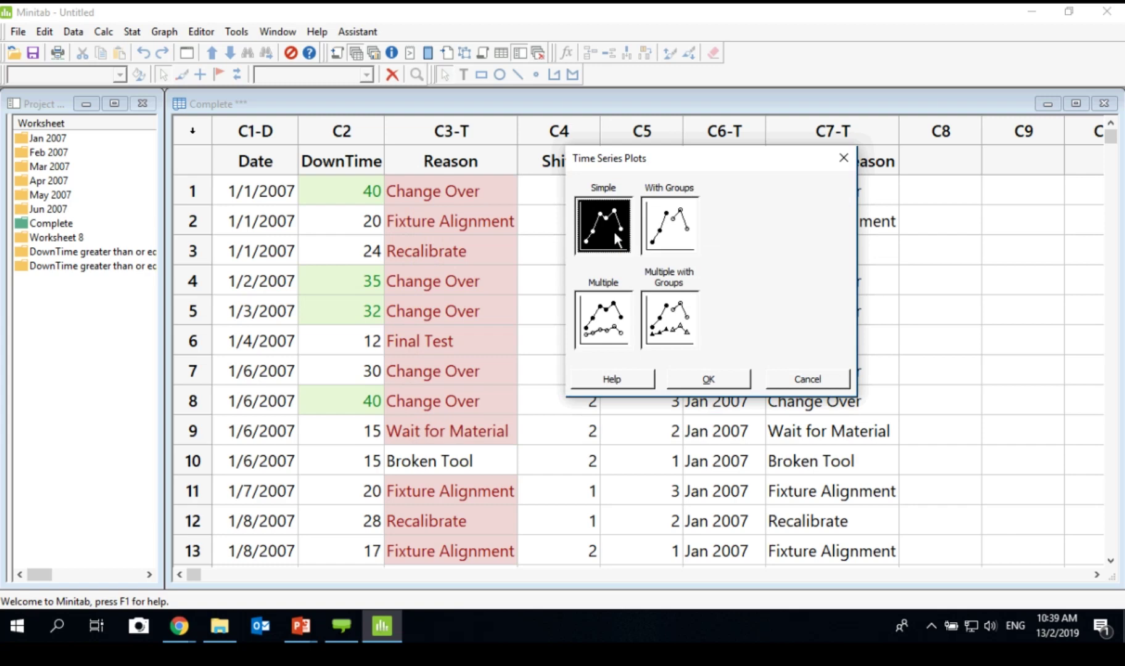
click(724, 379)
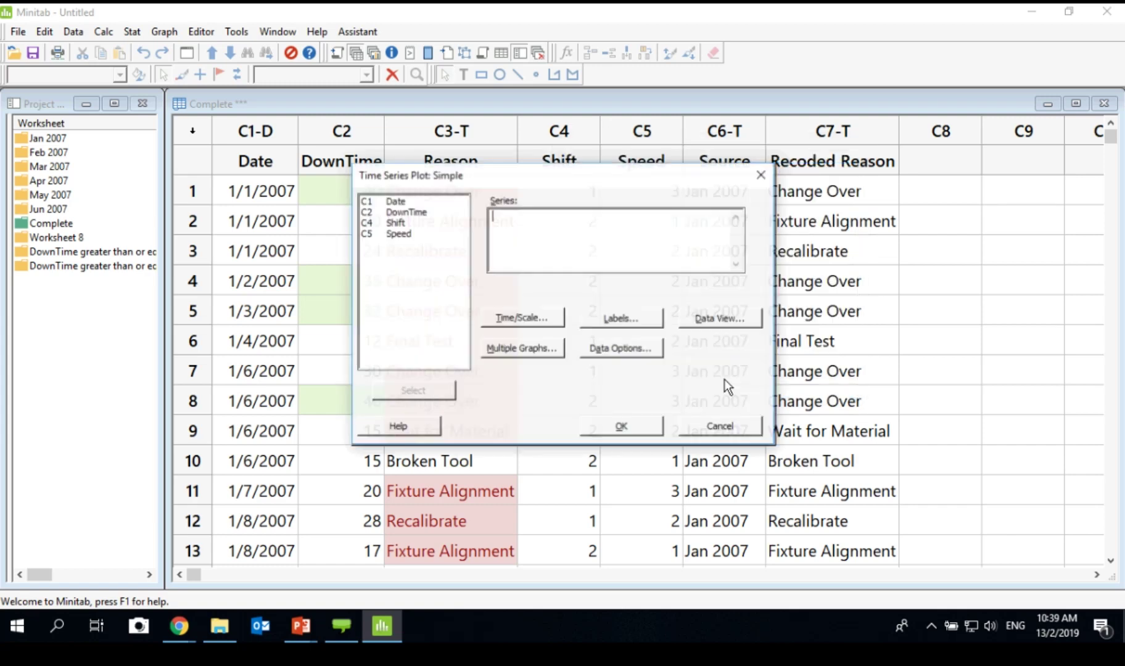
drag(631, 175, 778, 156)
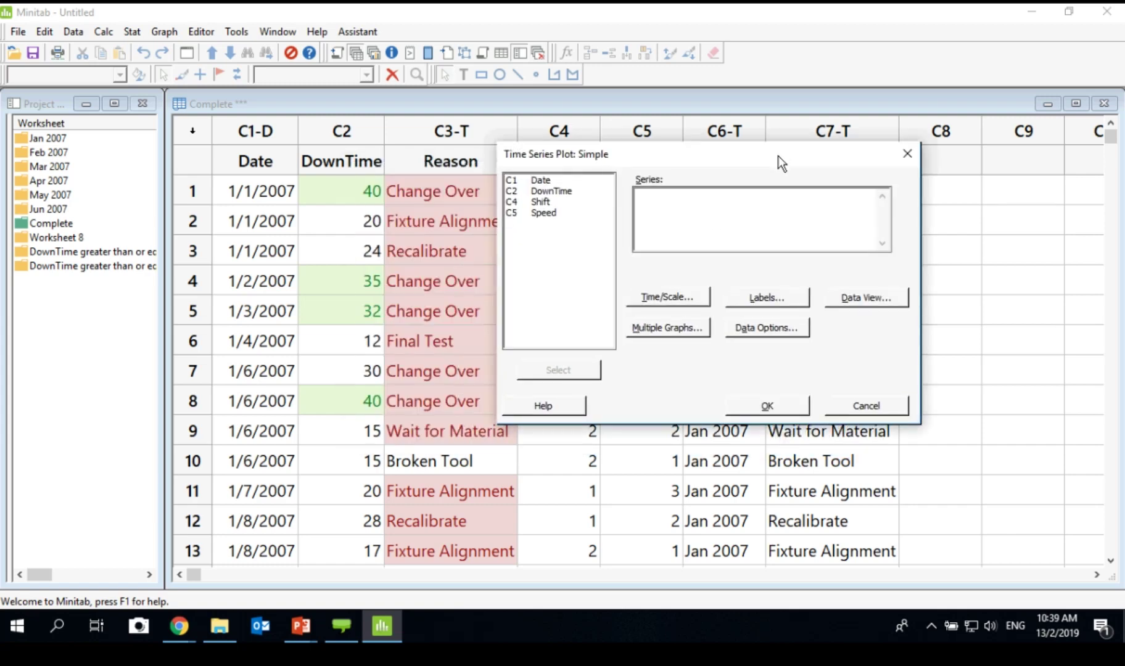
double_click(556, 190)
click(797, 411)
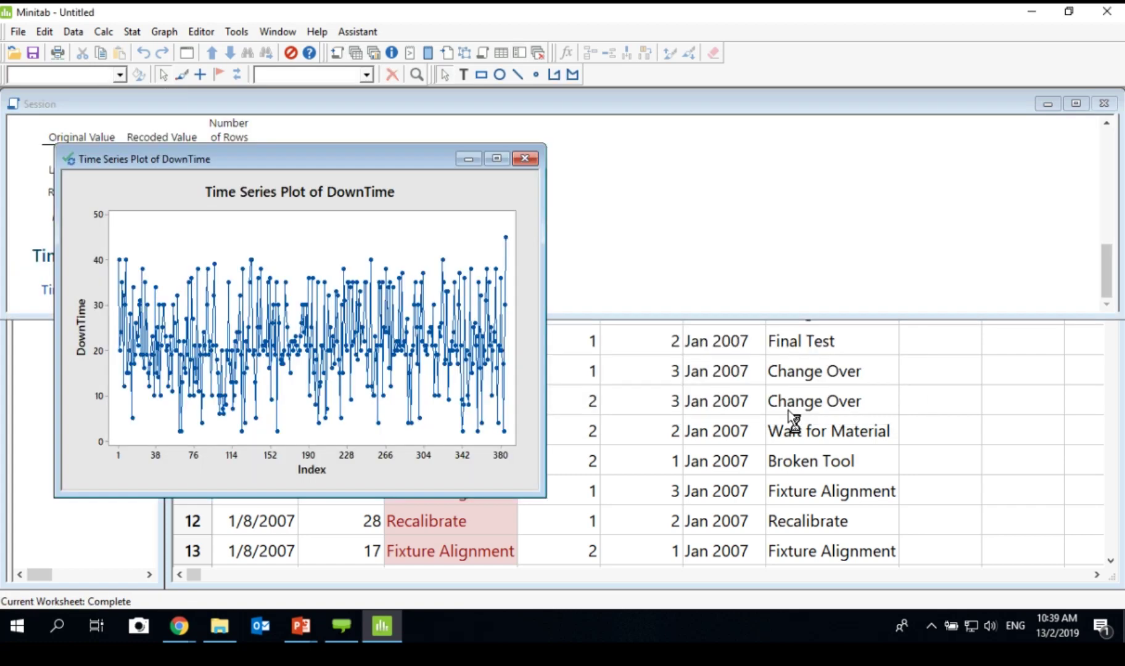
drag(277, 164, 518, 152)
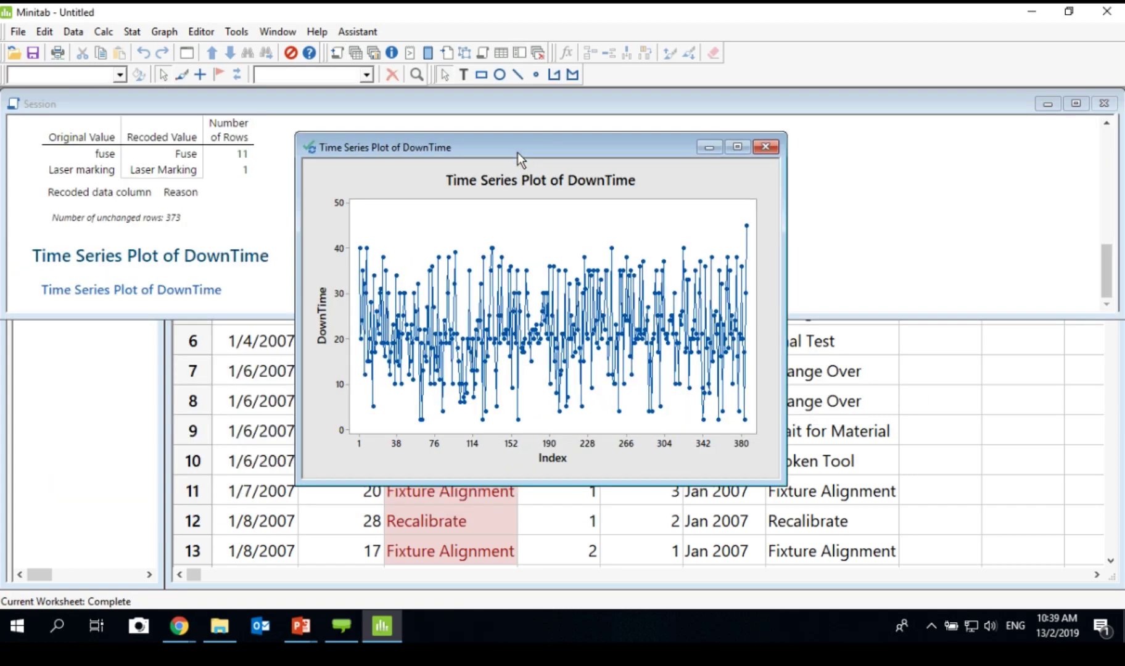
click(171, 33)
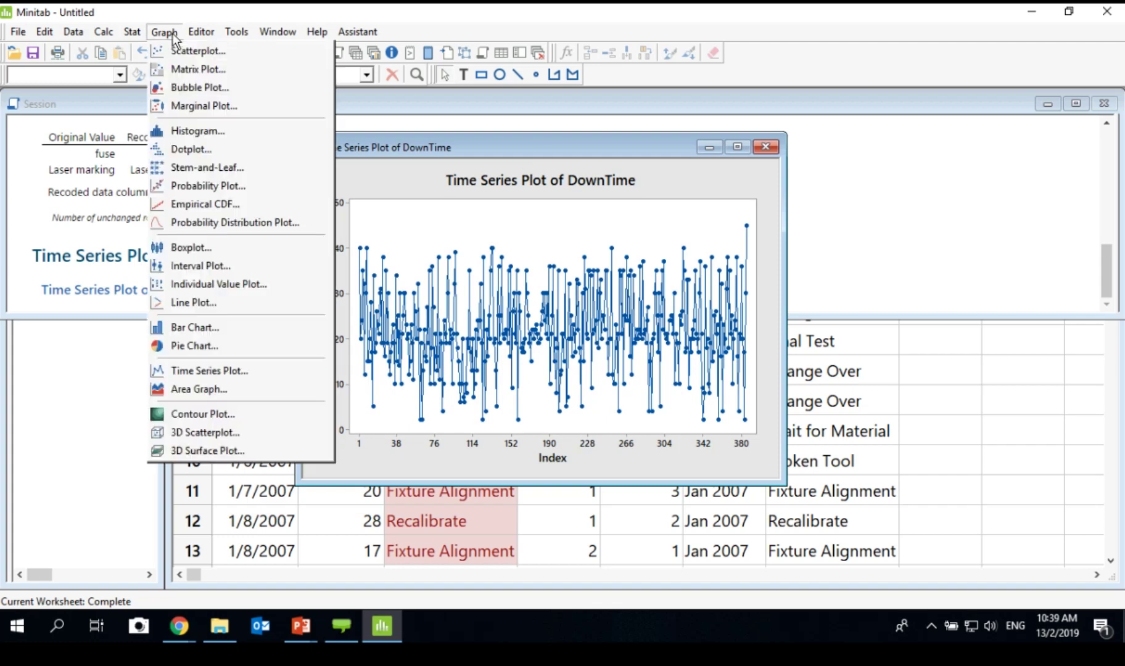
click(252, 371)
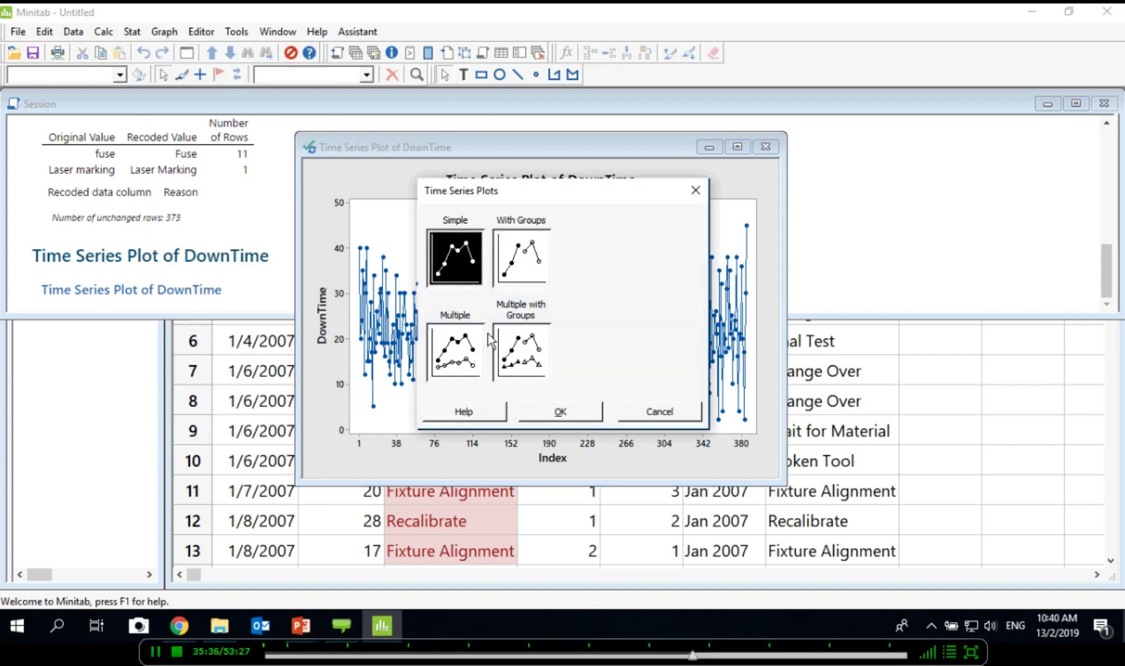
click(532, 416)
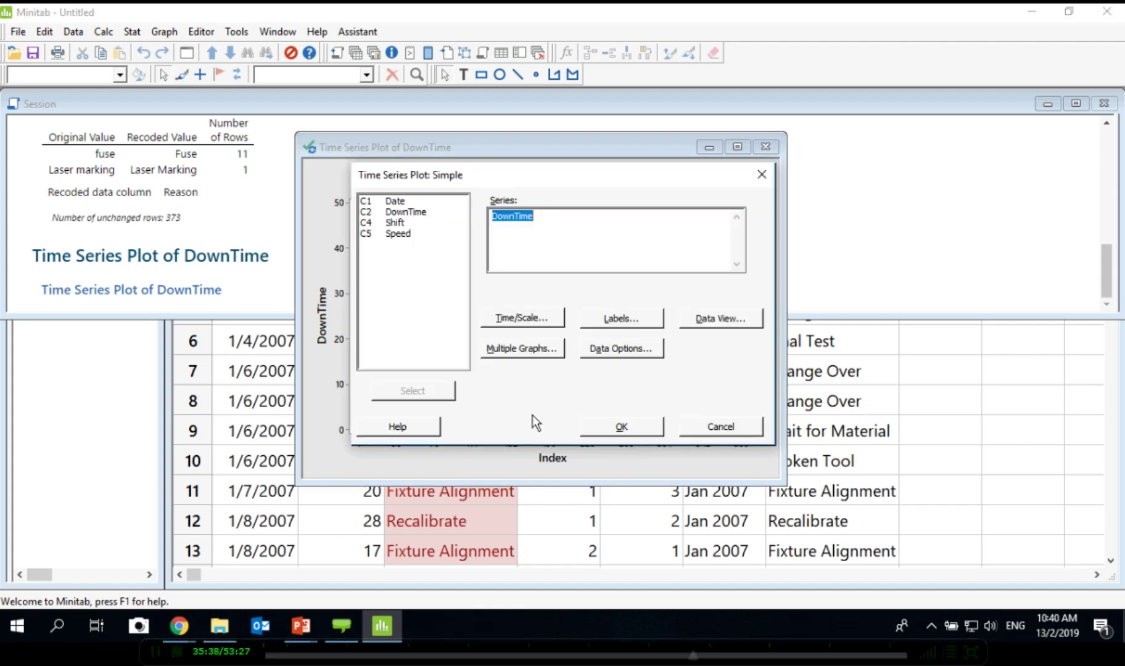
click(554, 234)
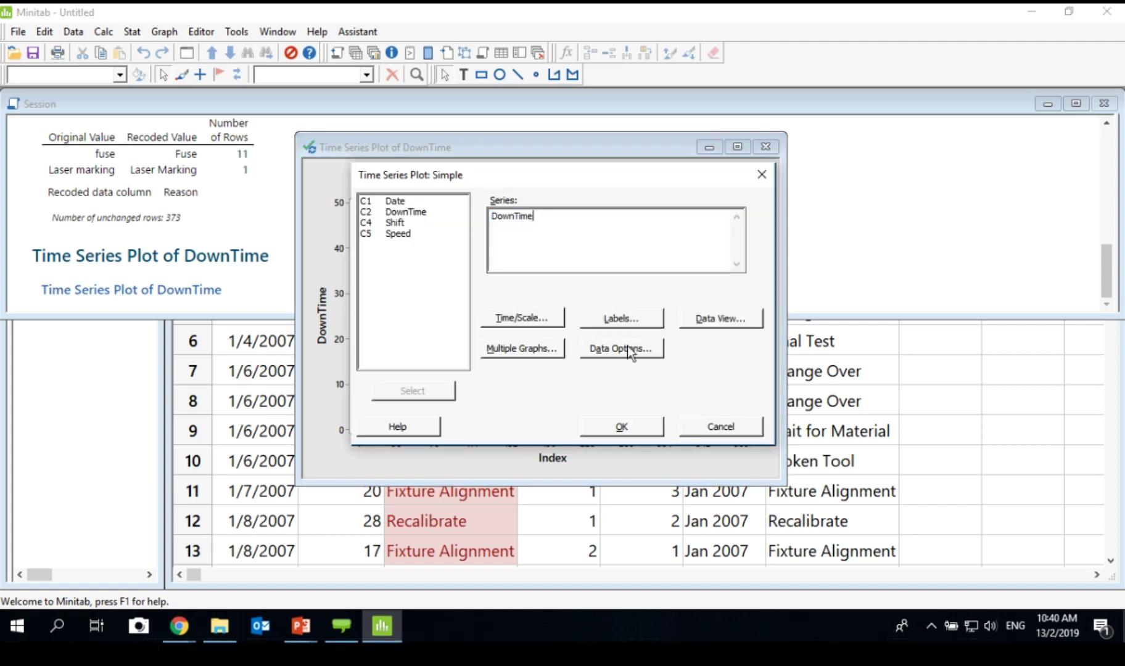
click(711, 433)
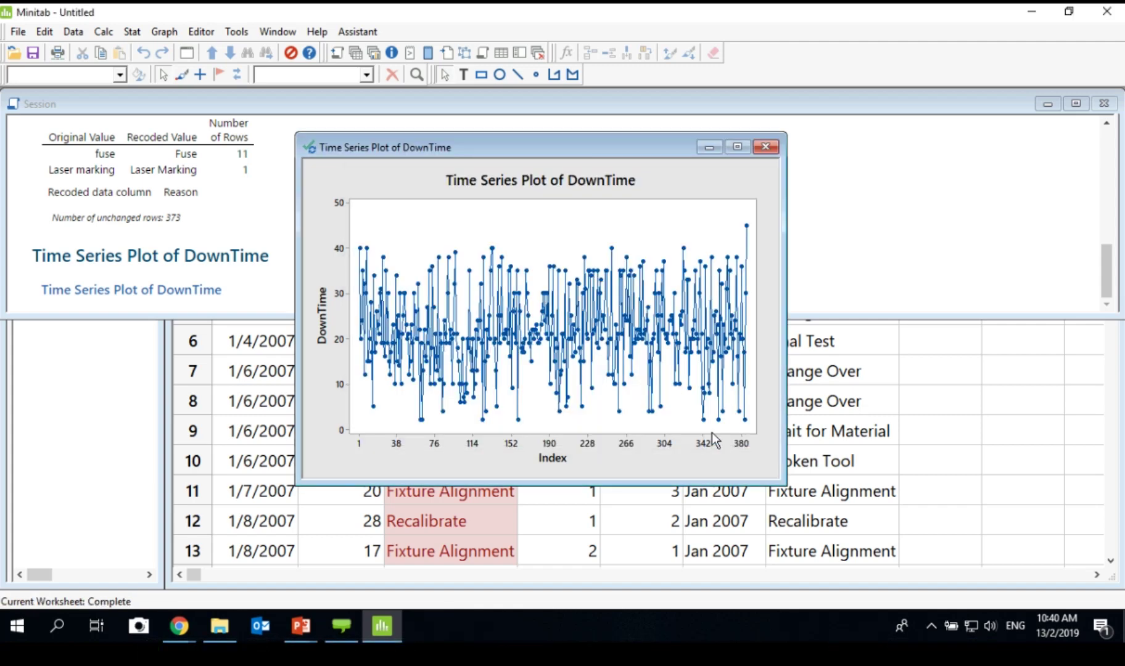
Enlarge the time series plot of DownTime and display it beside the project's graph list.
click(749, 147)
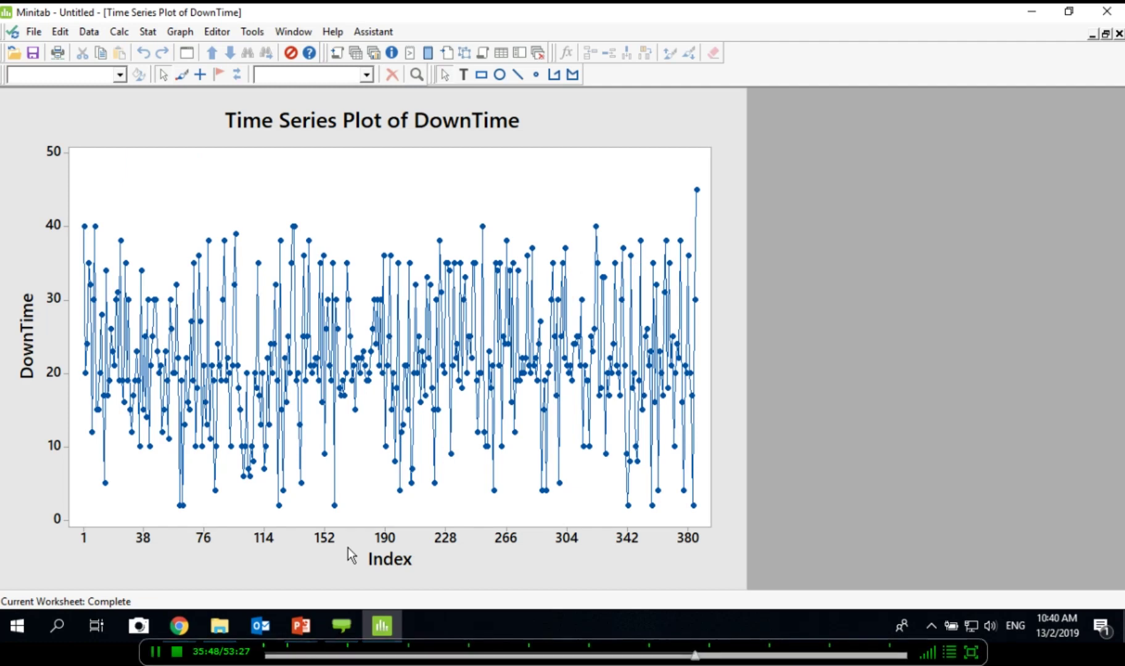
click(354, 53)
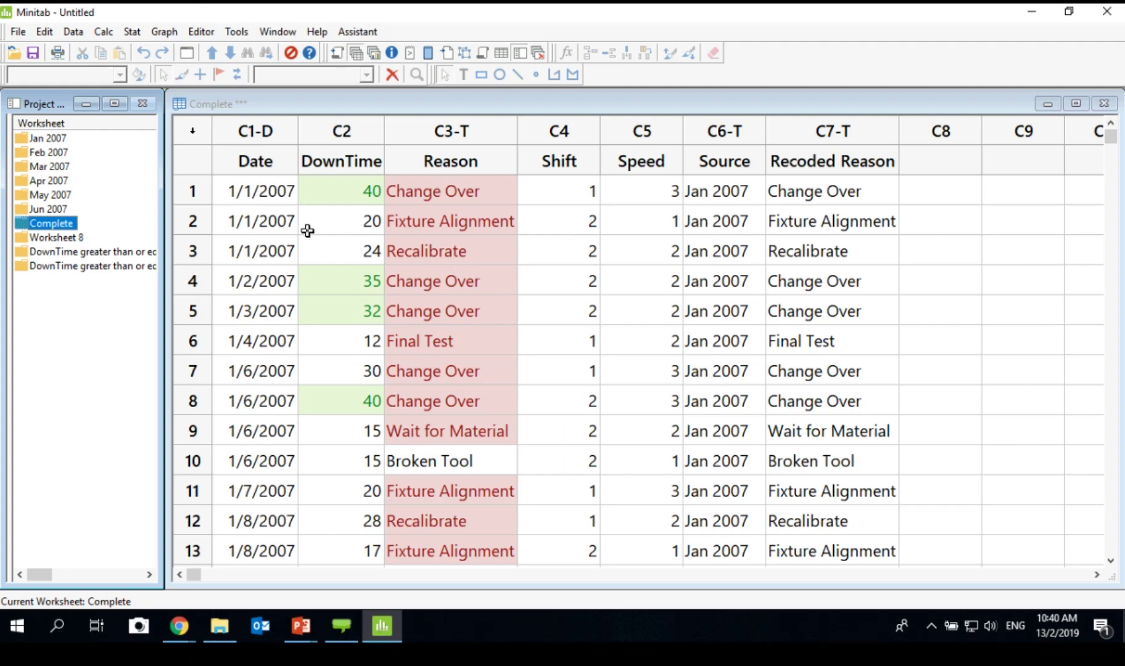
click(373, 54)
click(67, 164)
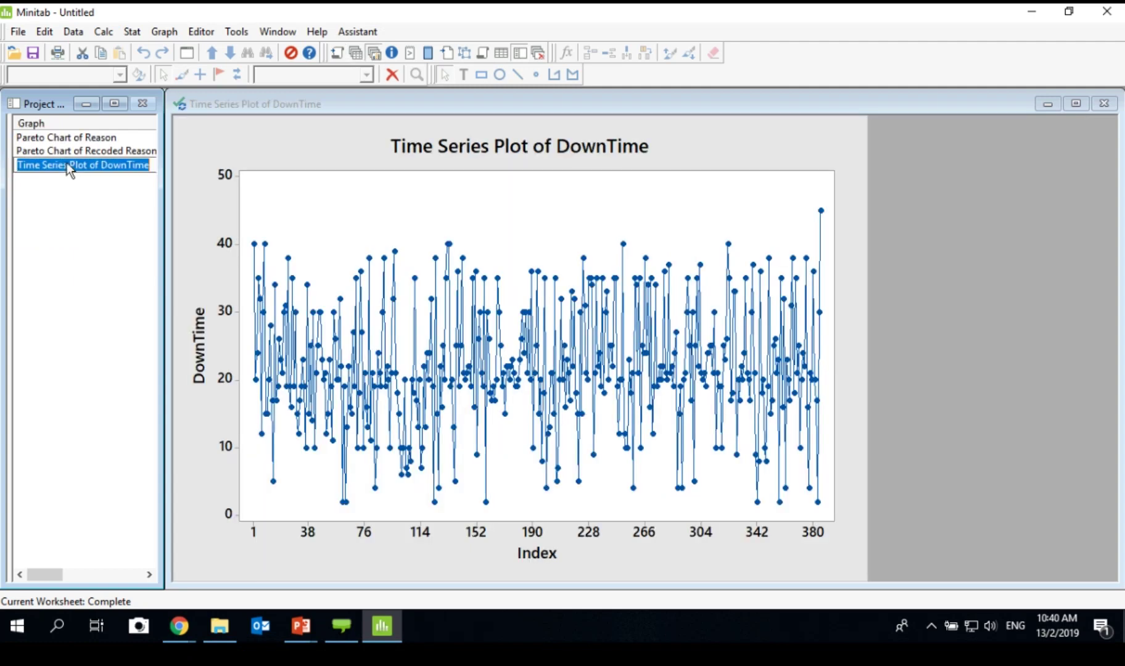
Change the time scale of the DownTime plot's horizontal axis to Stamp, using the Date column as the stamp column.
click(409, 541)
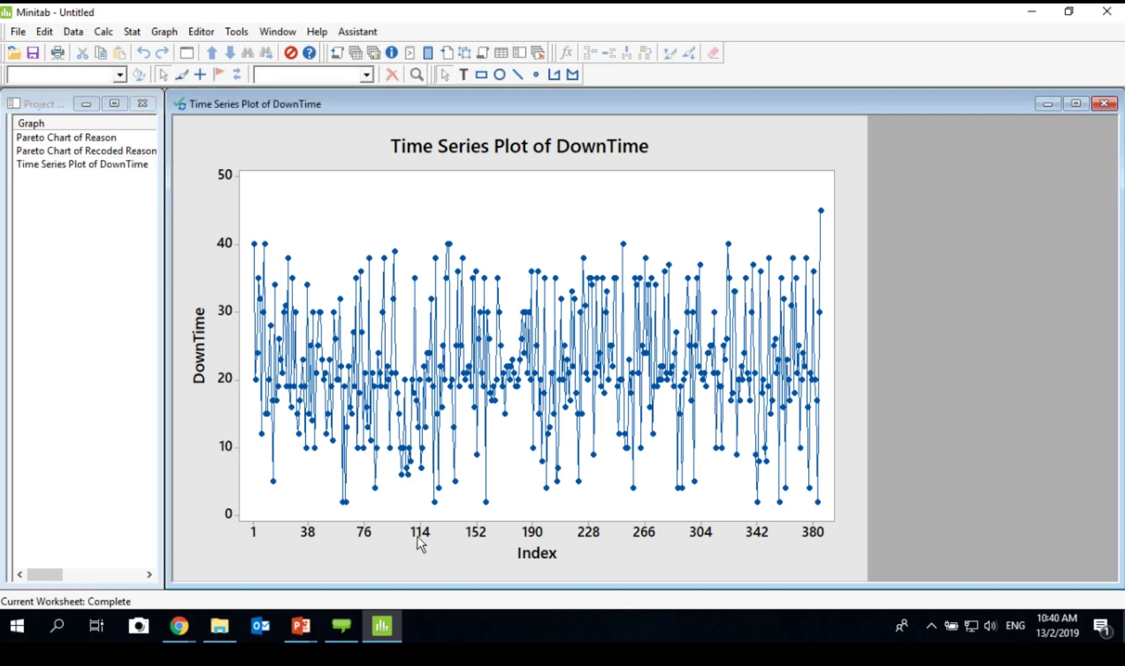
click(419, 531)
double_click(420, 531)
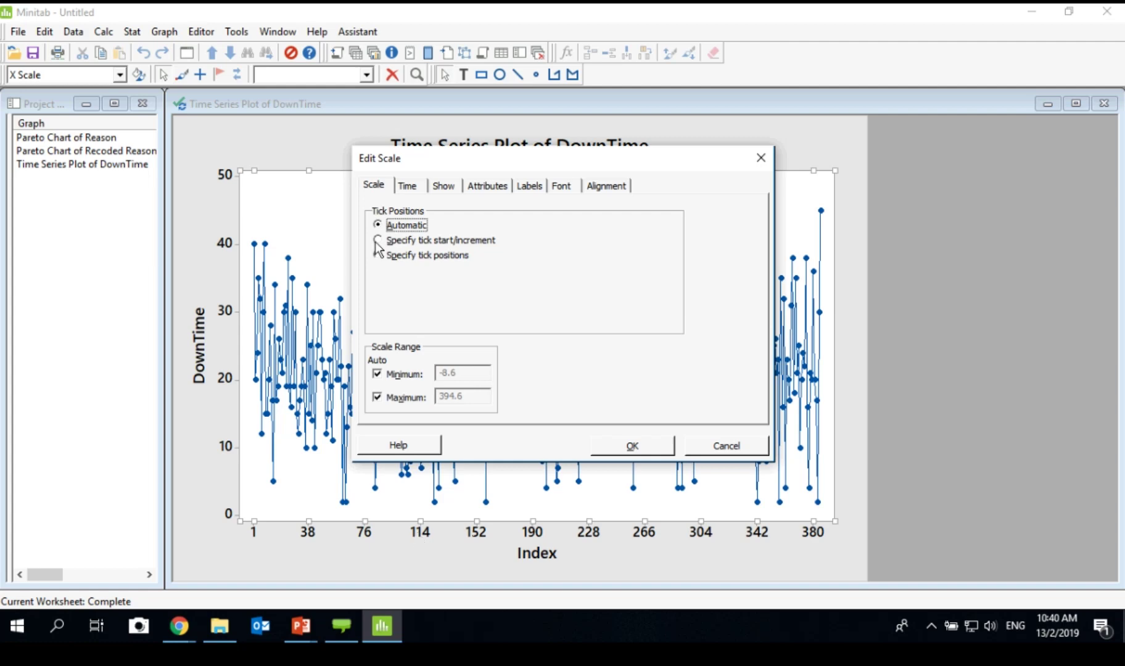
click(408, 186)
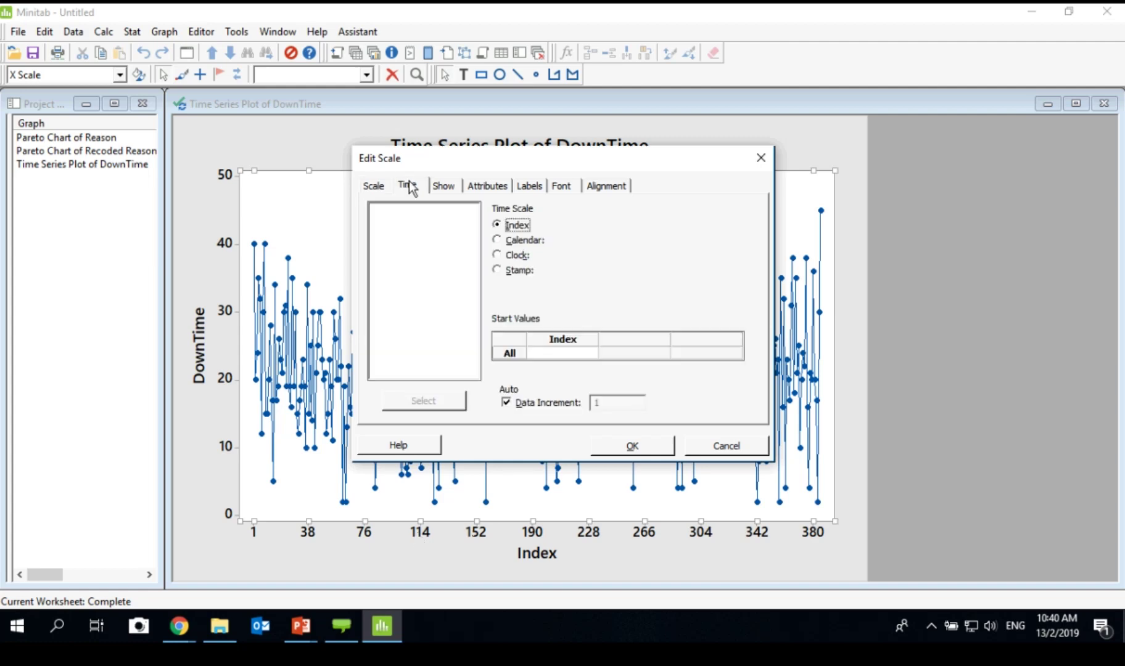
click(497, 270)
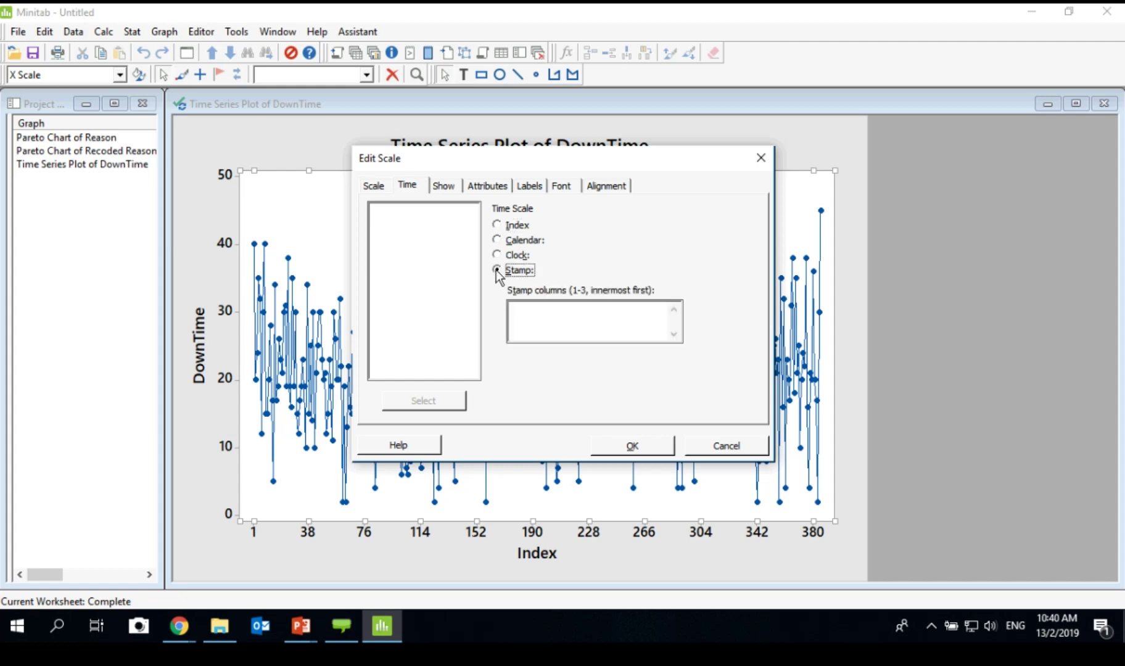
double_click(406, 211)
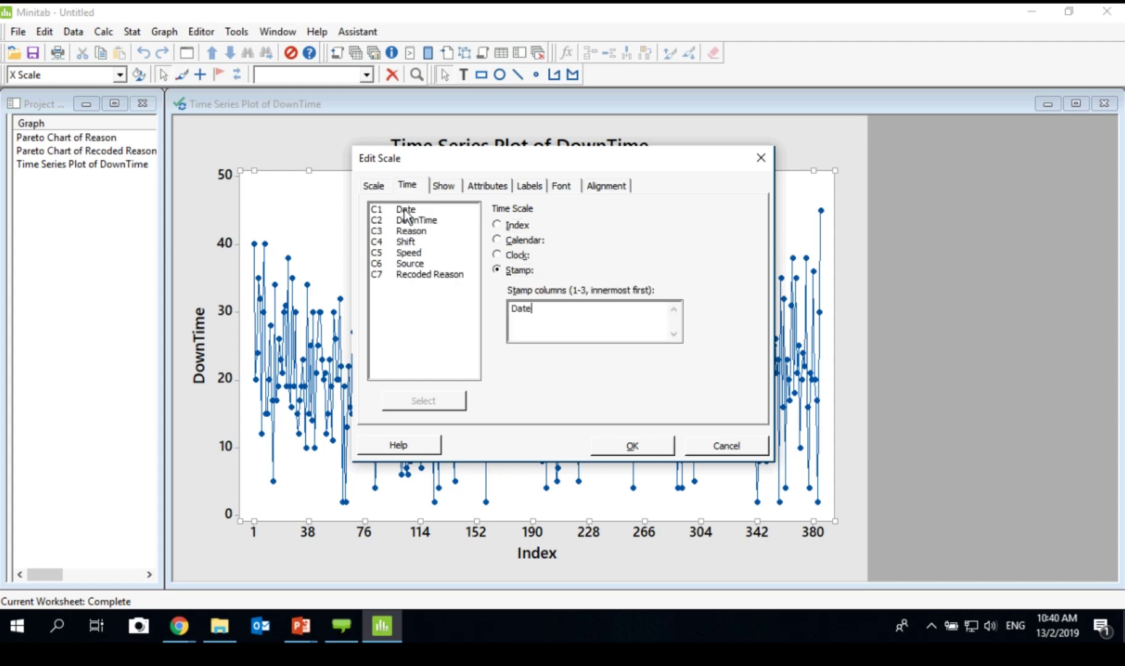
click(624, 448)
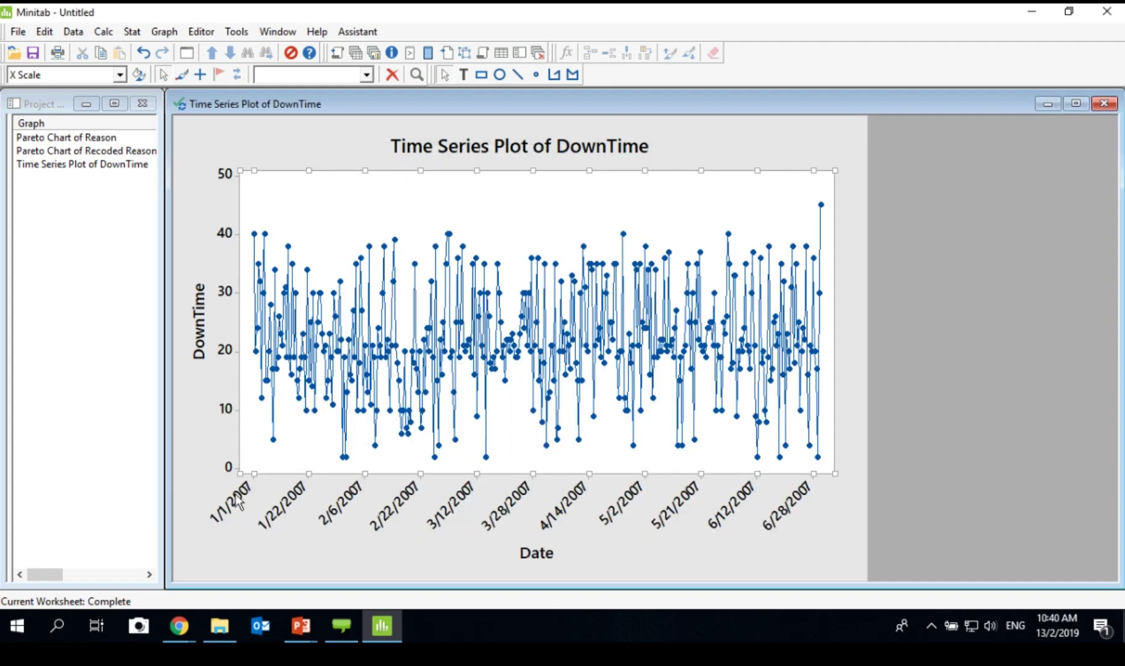
Check the Date column in the Complete worksheet and review the plot's time scale settings without changing them.
click(349, 54)
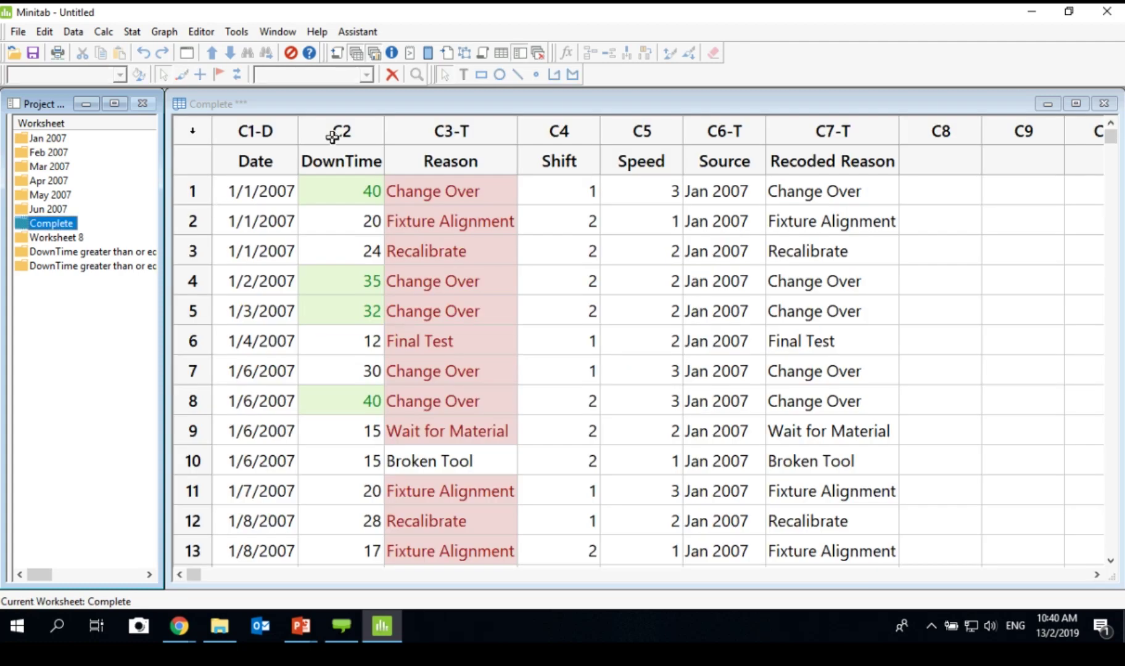
click(374, 53)
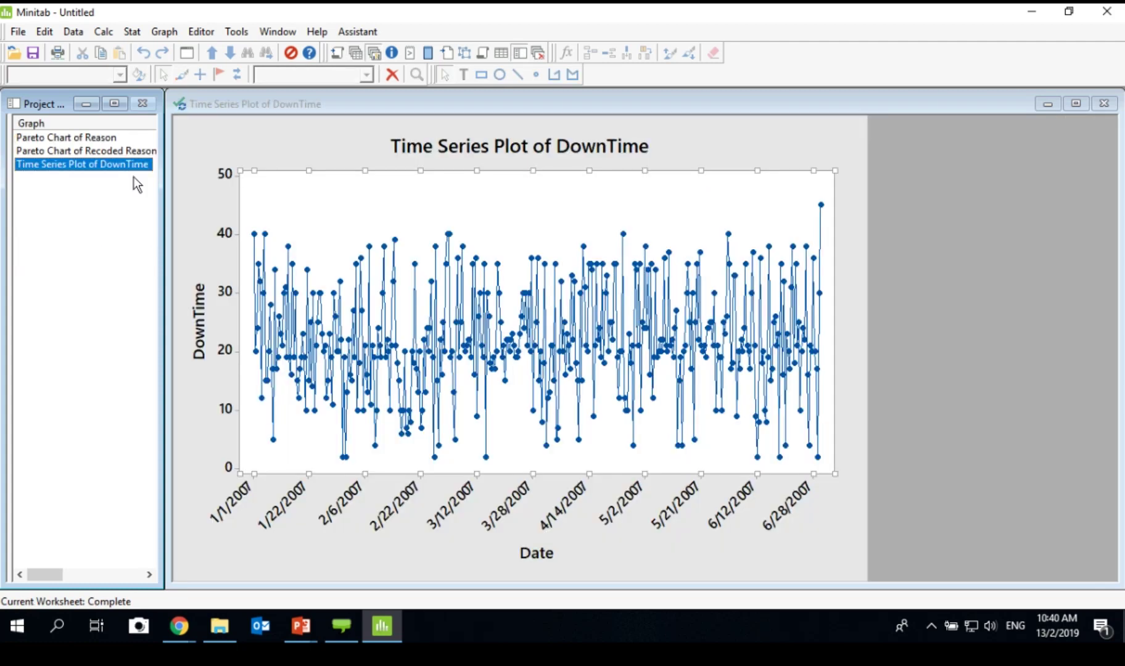
double_click(307, 475)
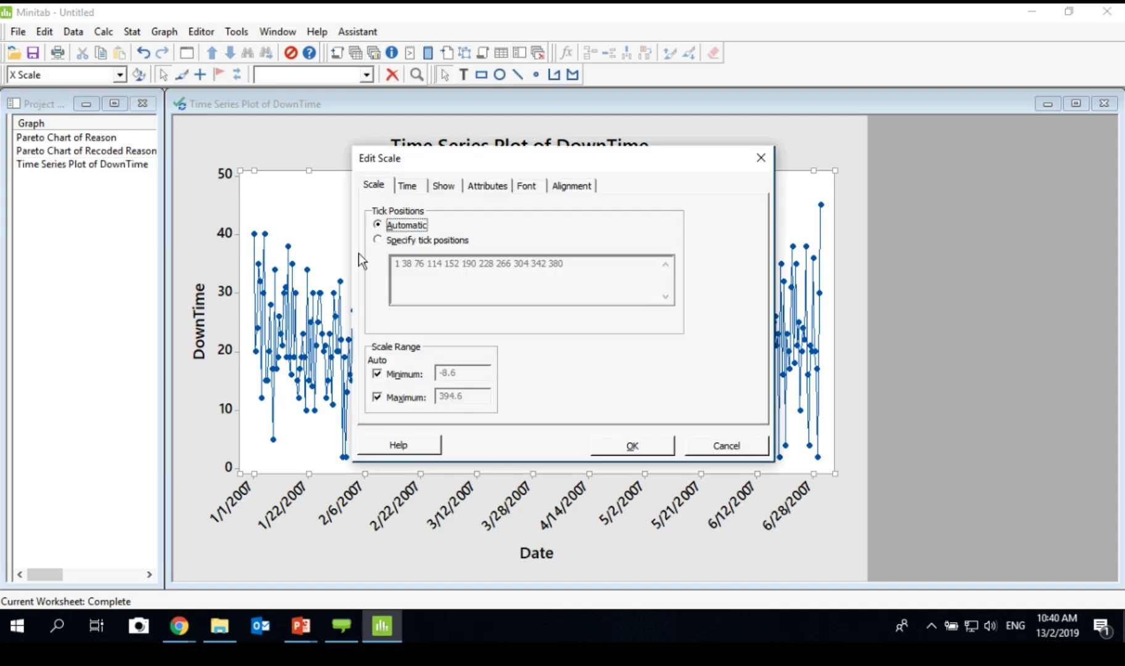
click(407, 186)
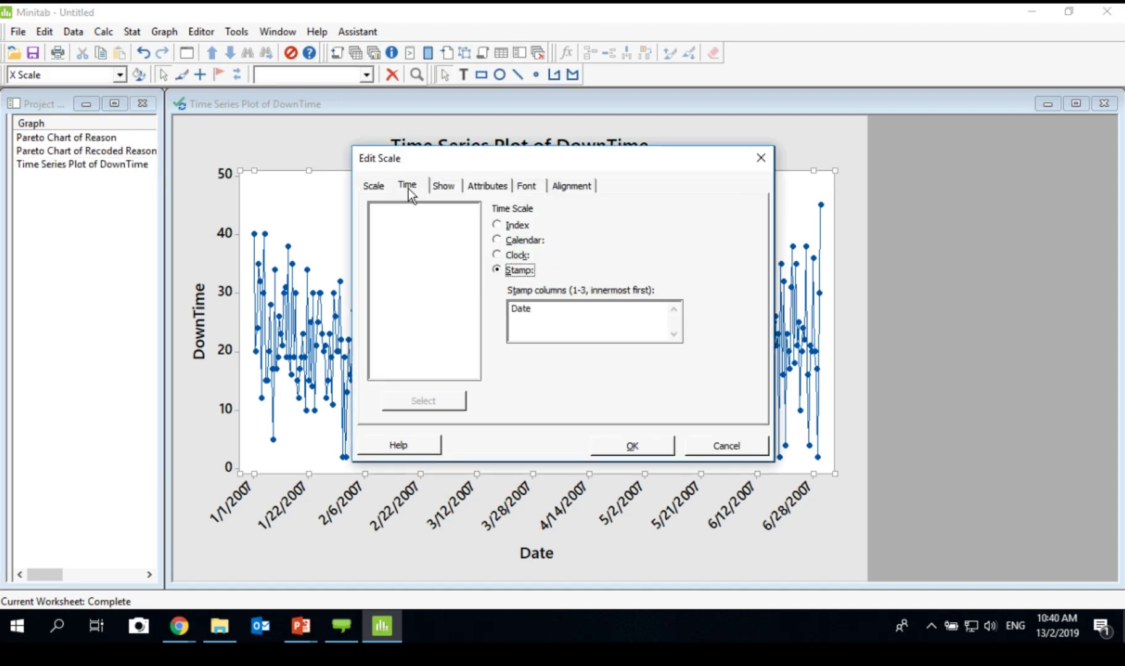
click(546, 321)
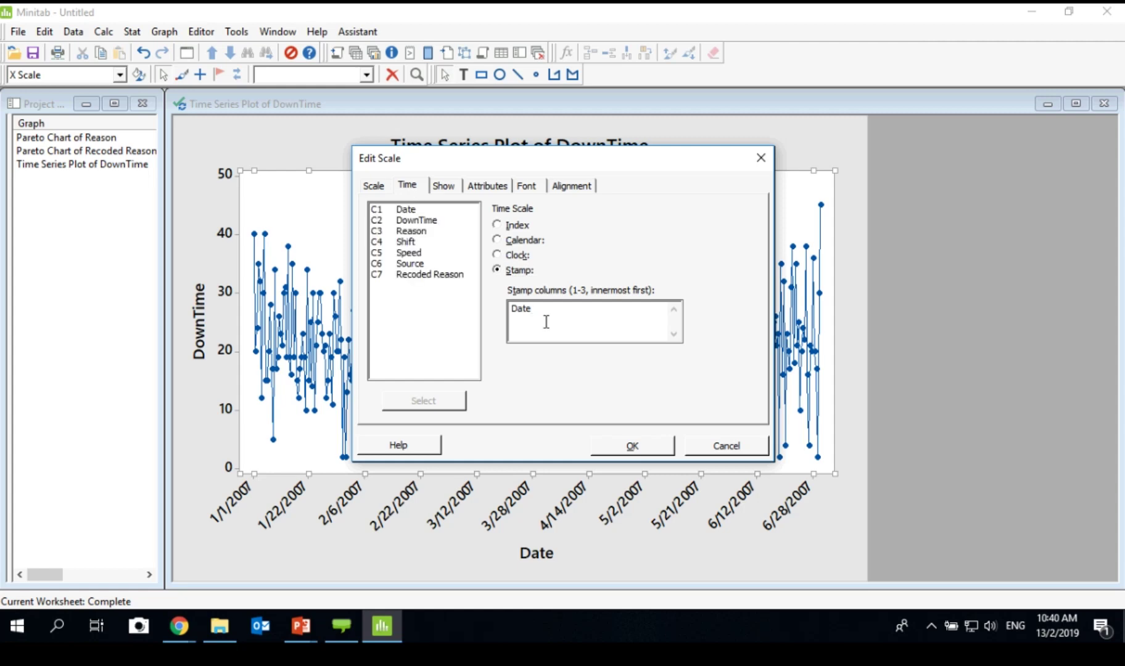
click(695, 445)
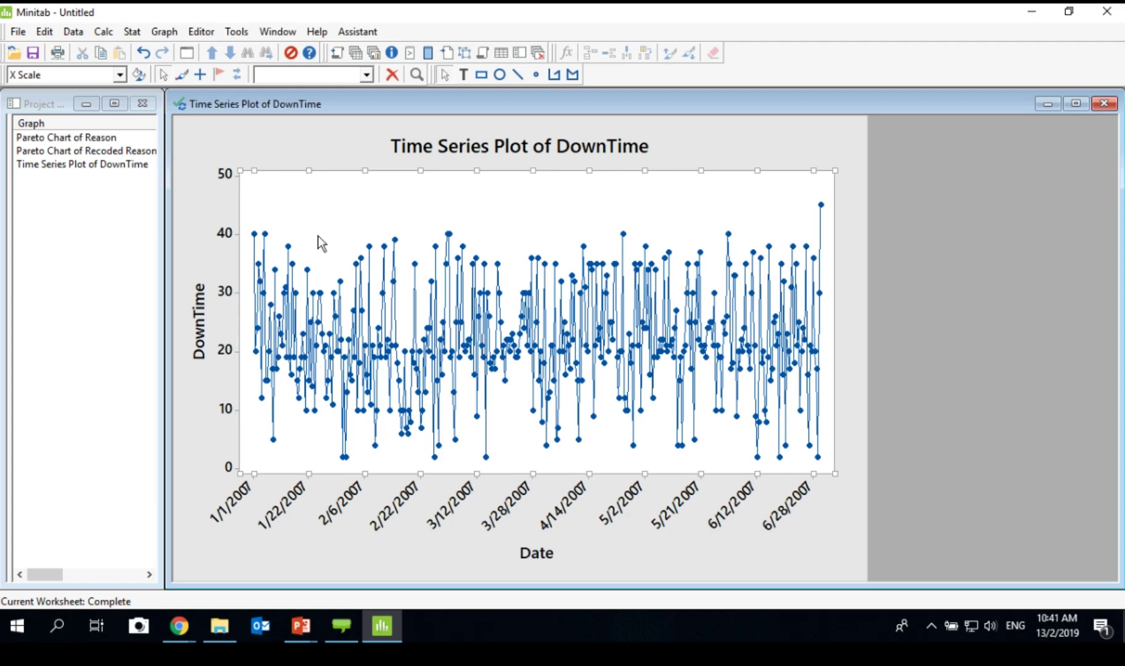
Brush the plotted points with DownTime of about 30 and above, and check the marked rows in the Complete worksheet.
right_click(257, 153)
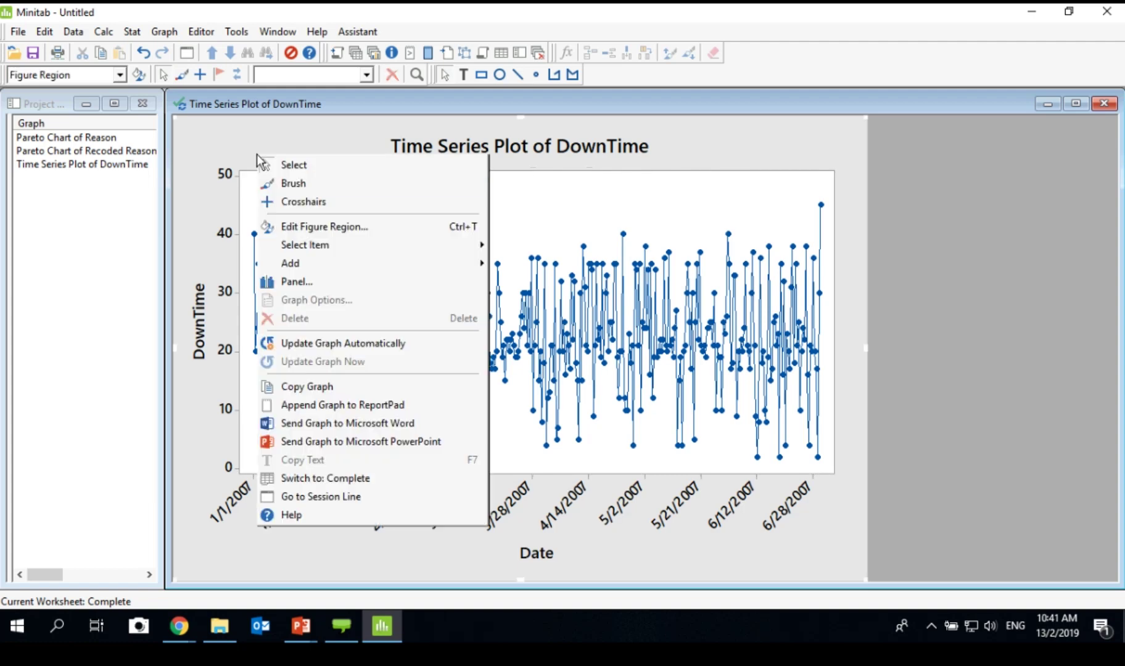
click(287, 184)
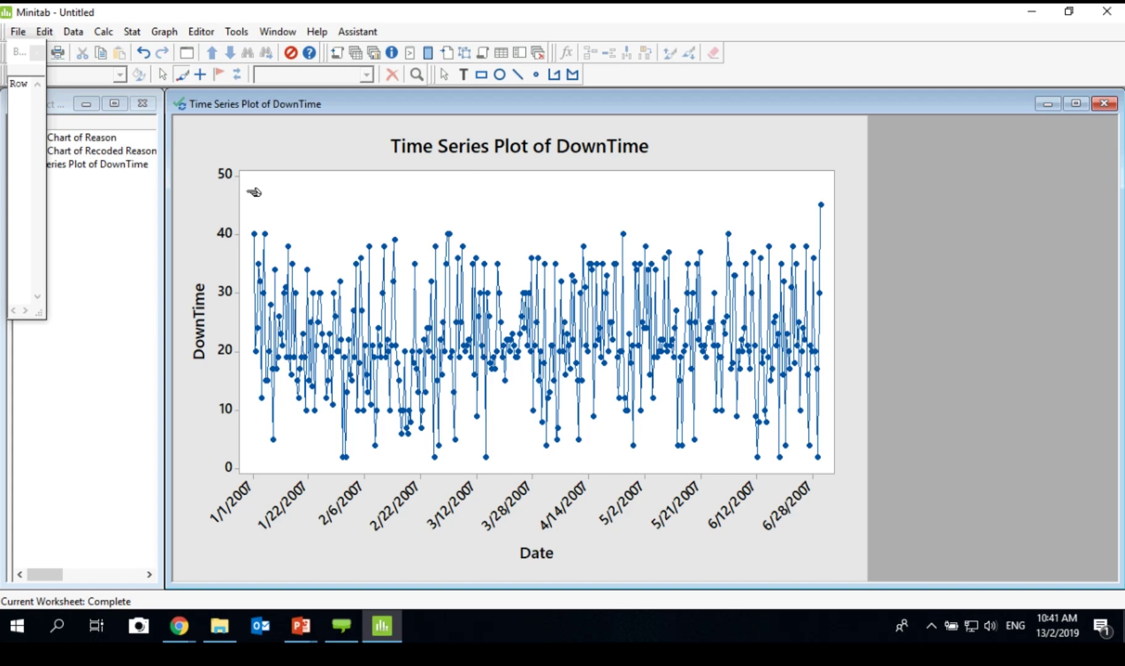
mouse_move(253, 192)
mouse_down()
mouse_move(260, 250)
mouse_move(319, 309)
mouse_move(468, 297)
mouse_move(842, 303)
mouse_up()
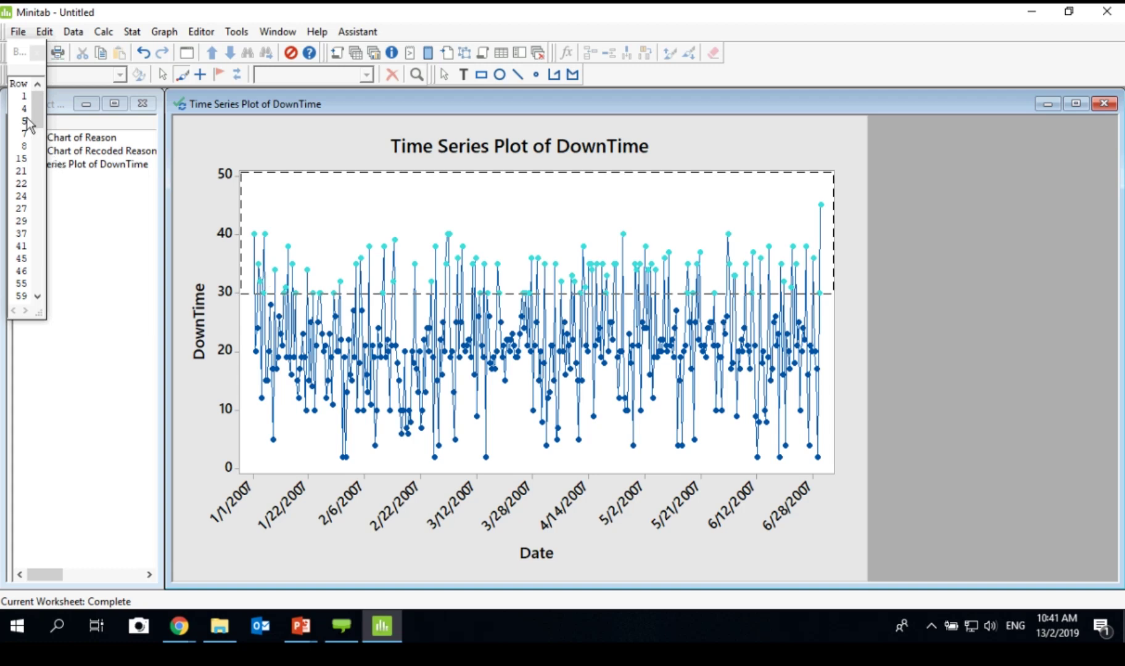
click(356, 52)
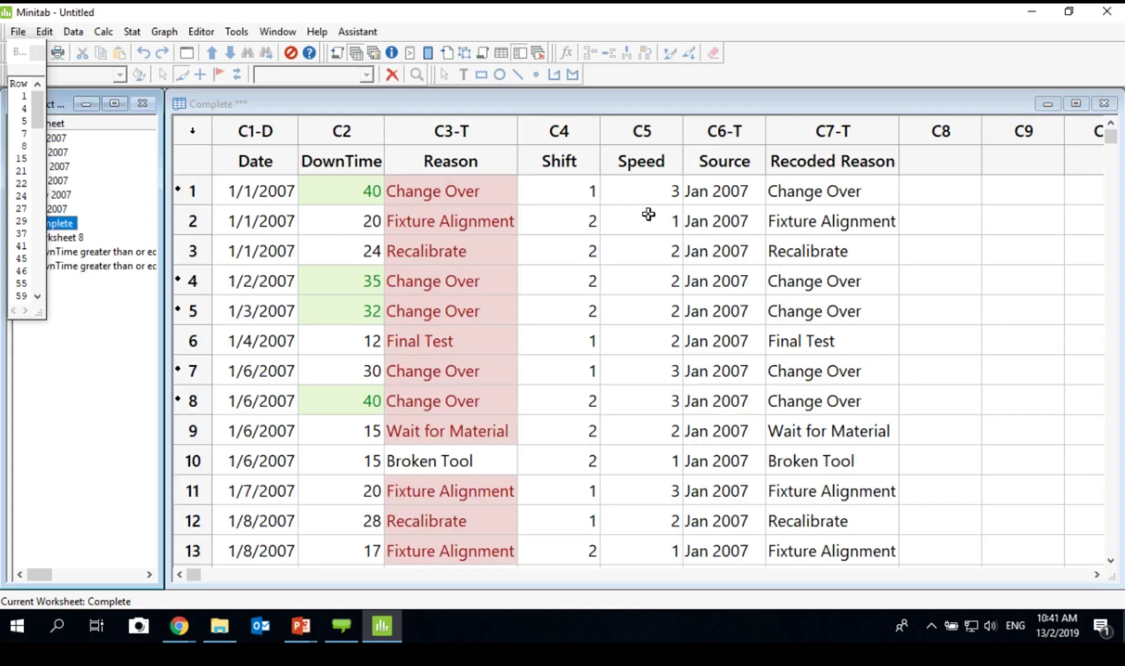
click(374, 53)
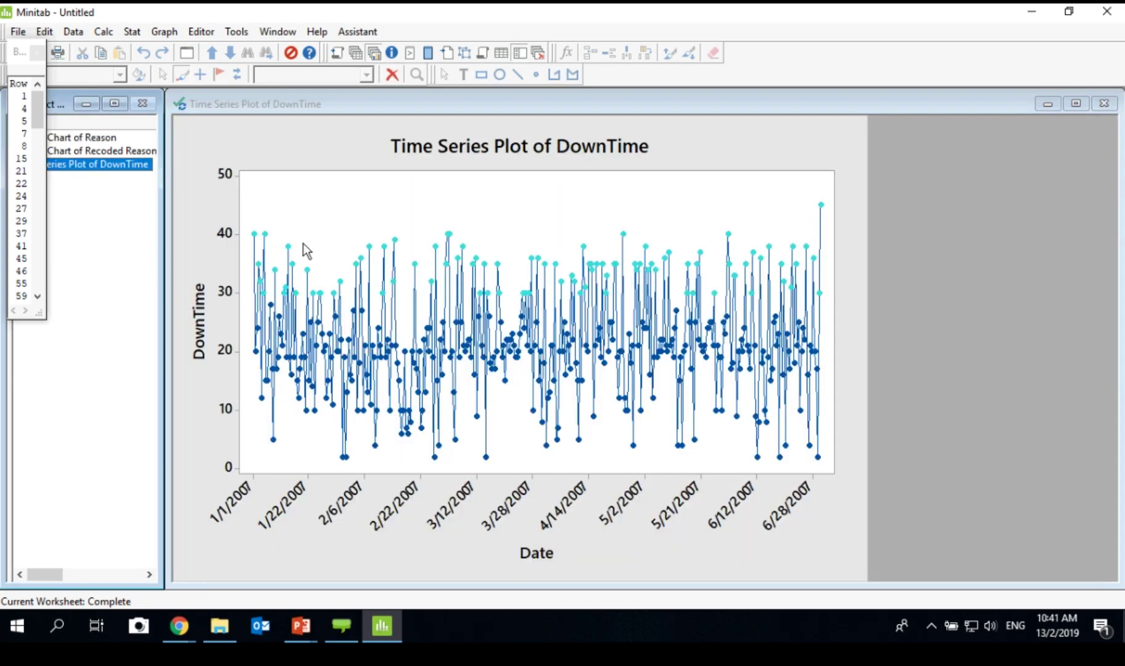
Set Reason and Date as the ID variables for the brushed points, as default for all graphs using this worksheet.
right_click(267, 215)
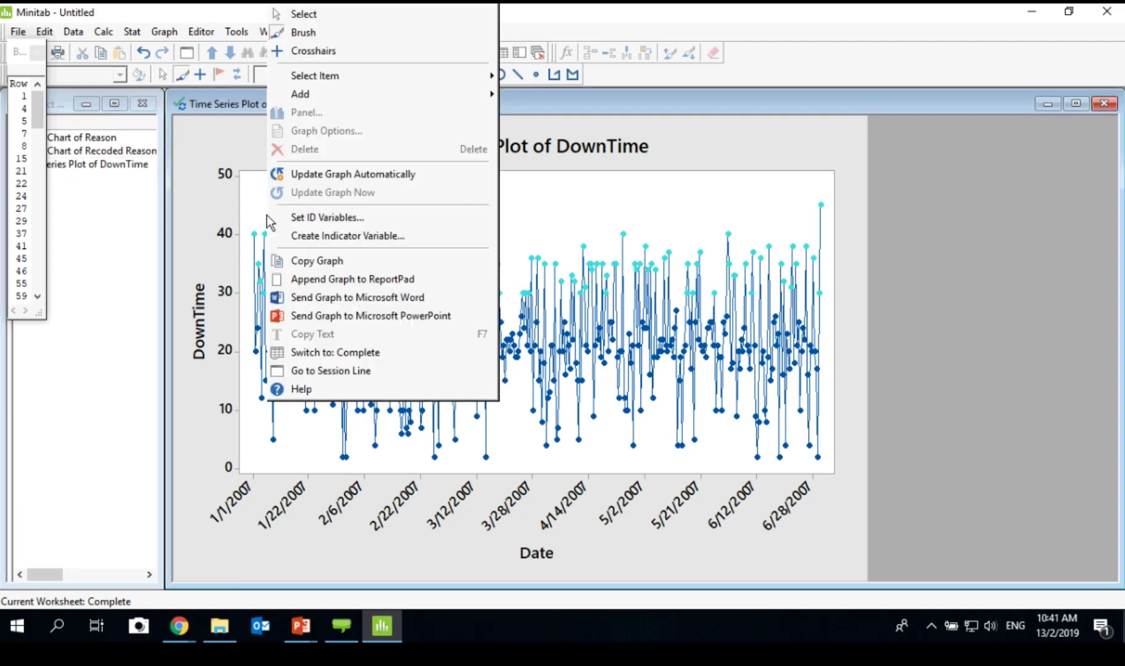
click(302, 219)
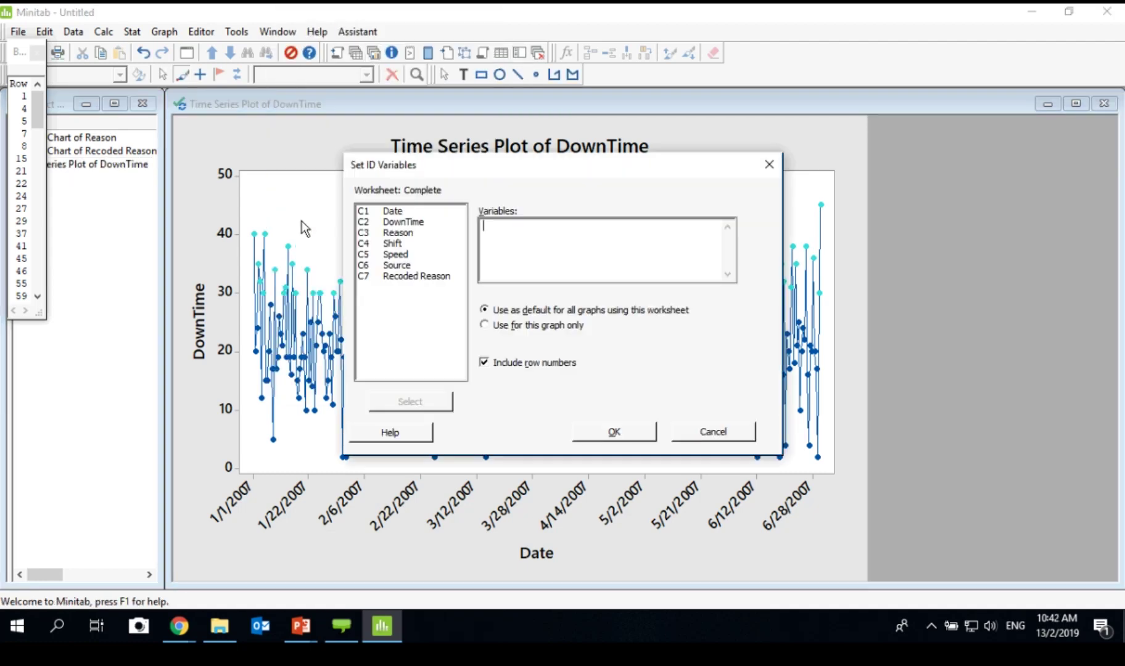
double_click(397, 233)
double_click(398, 215)
click(513, 237)
click(583, 438)
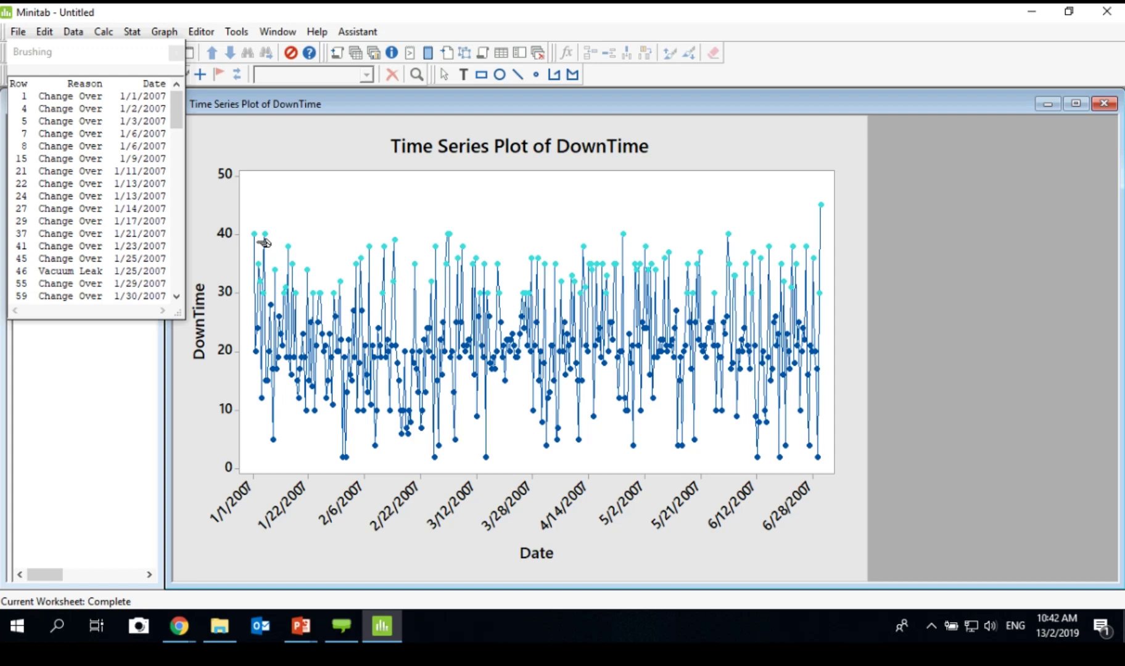
Replace the ID variables of the brushed points with Shift, keeping row numbers included.
right_click(284, 206)
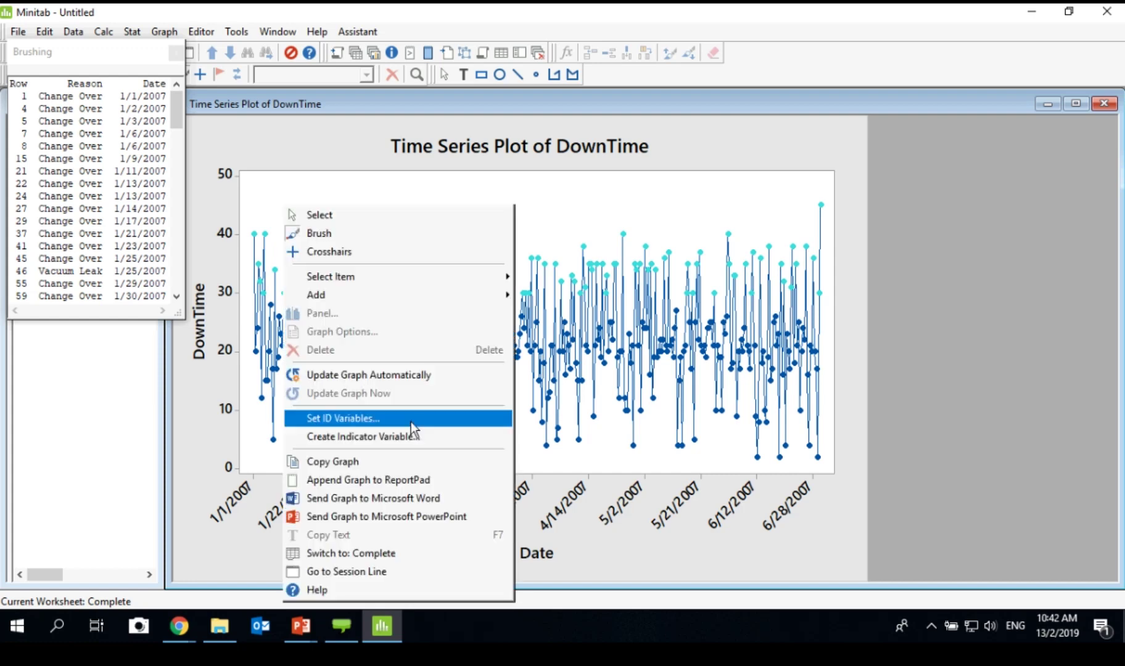
click(411, 419)
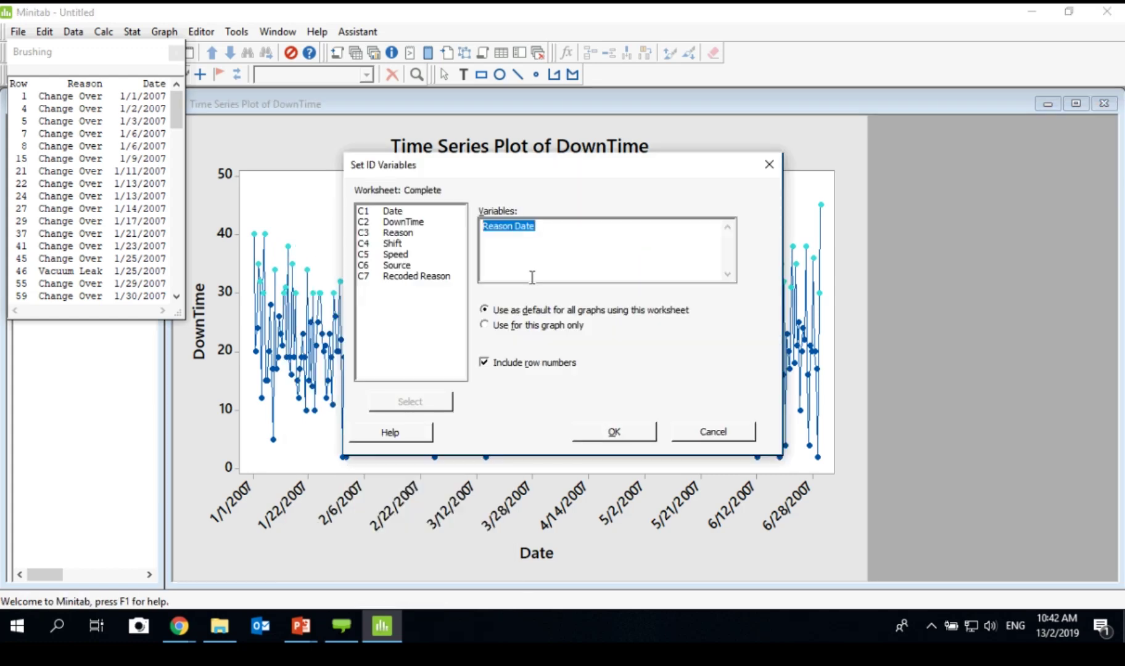
key(Delete)
double_click(398, 247)
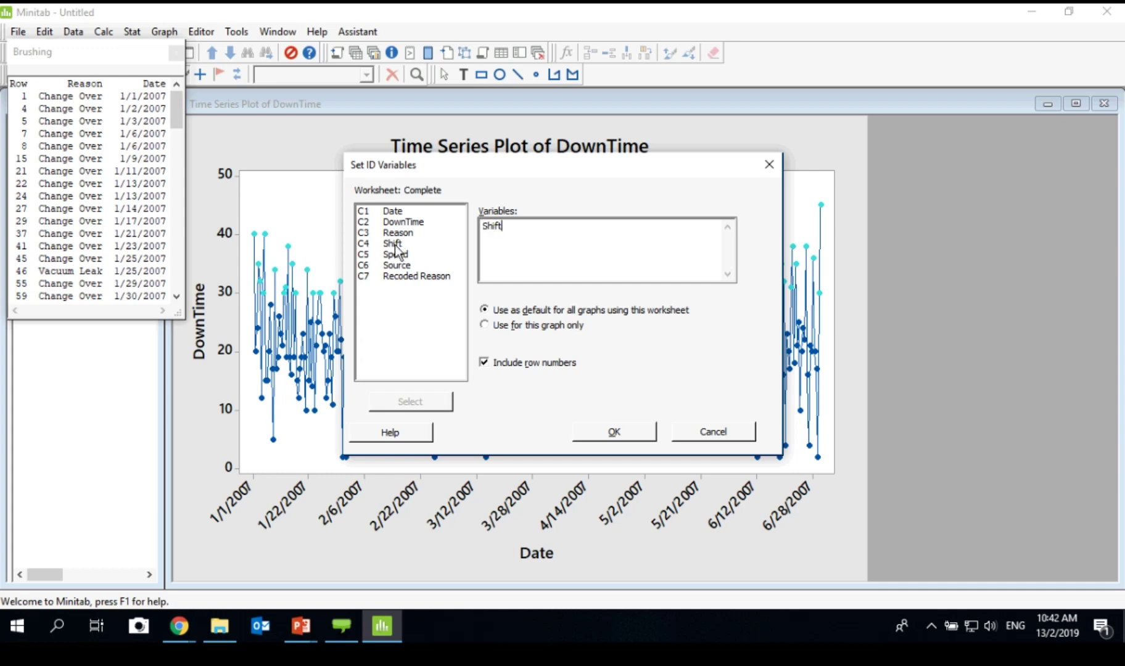
click(583, 437)
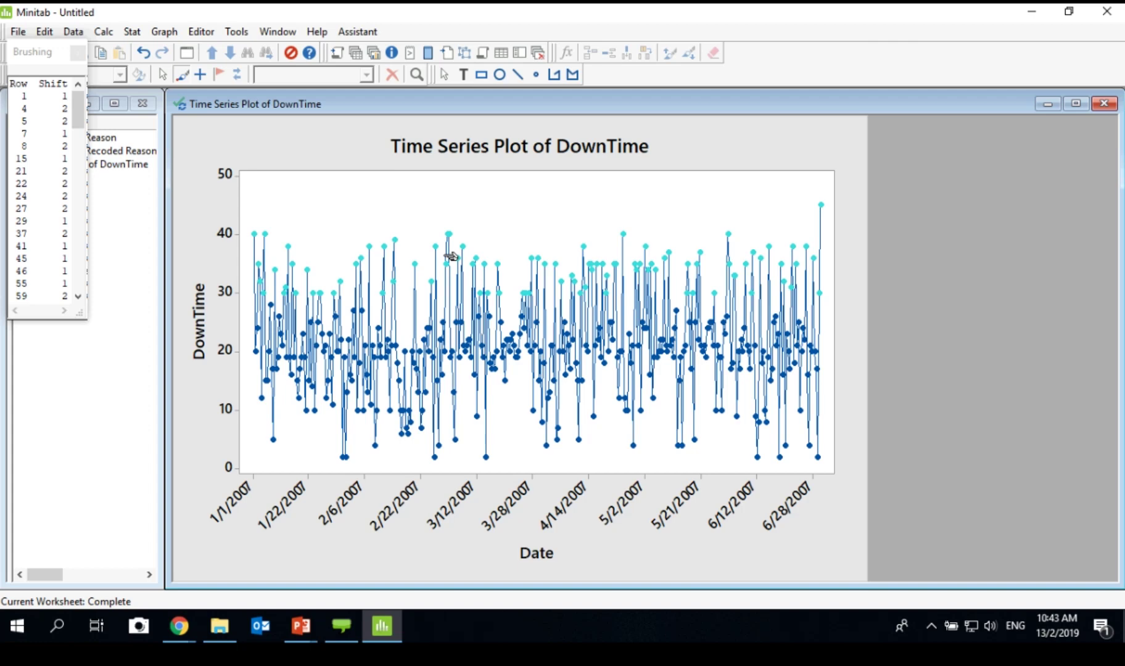
Clear the brushing, brush the points with DownTime of about 30 and above again, and move the brushing list clear of the Data menu.
right_click(329, 191)
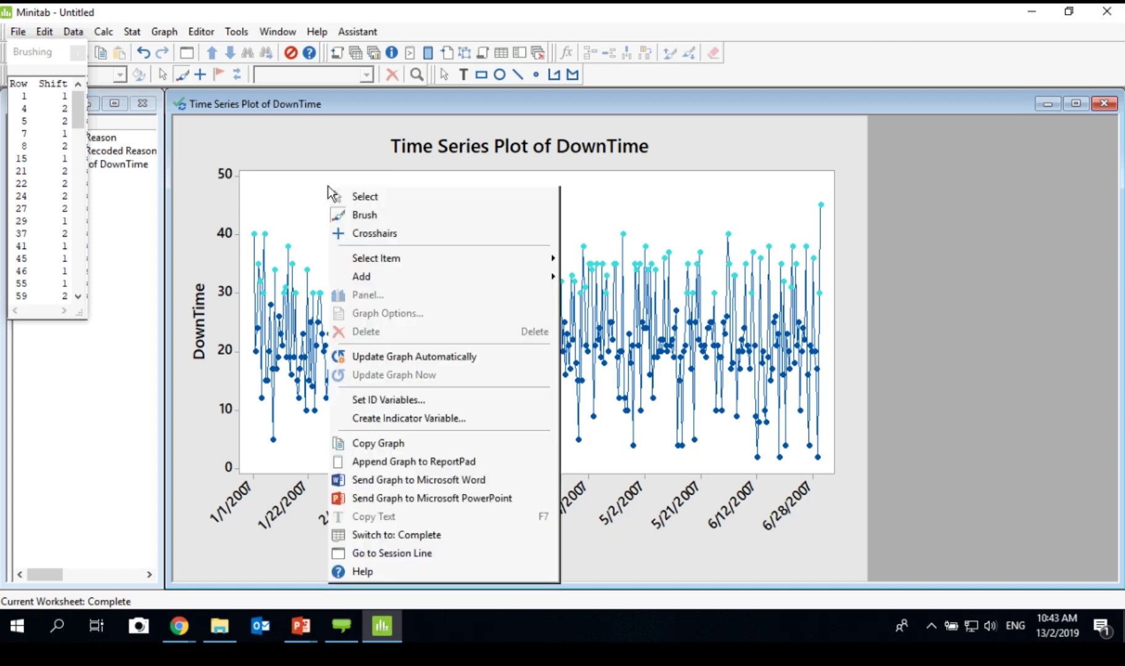
click(301, 151)
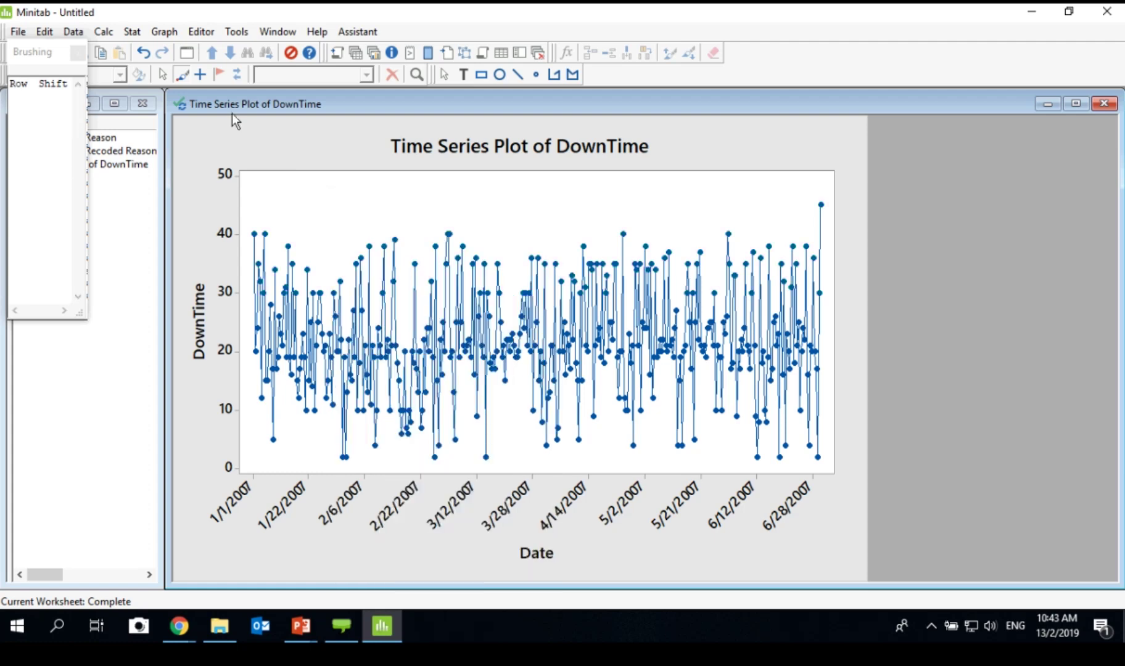
click(270, 233)
click(273, 214)
mouse_move(249, 179)
mouse_down()
mouse_move(300, 301)
mouse_move(844, 309)
mouse_up()
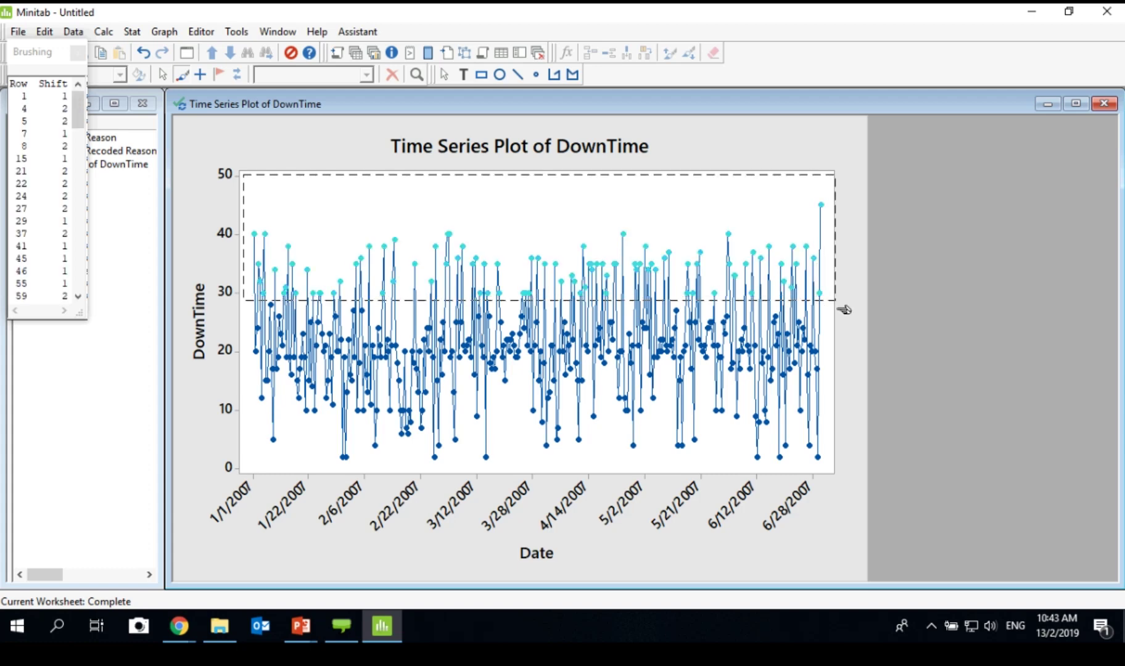
drag(37, 51, 54, 130)
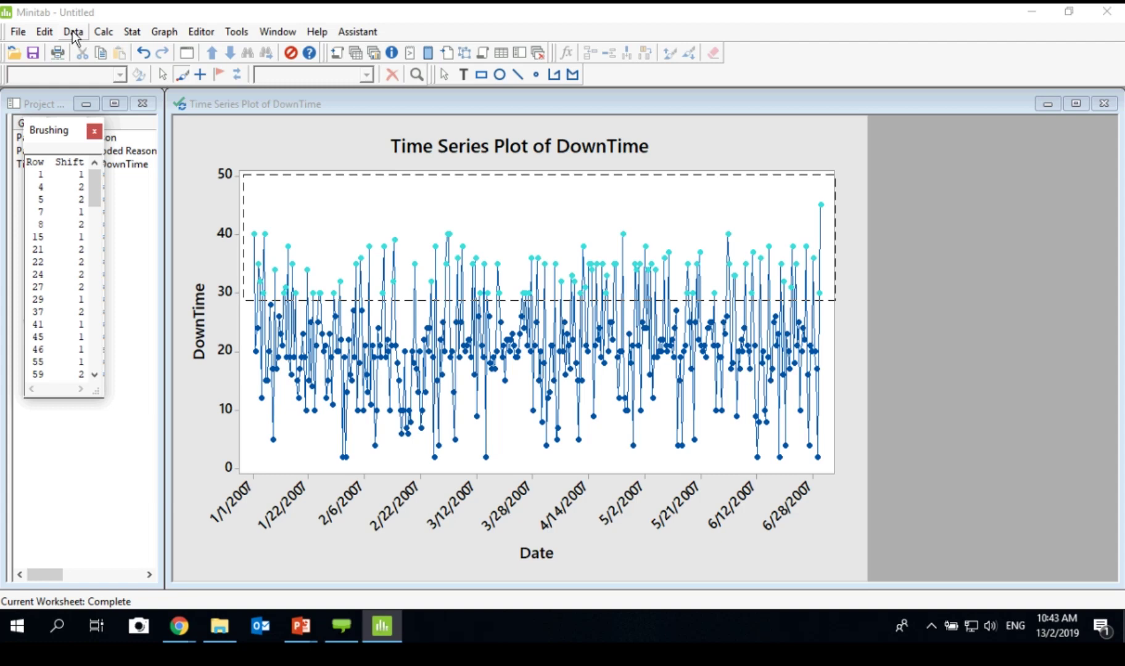
Create a subset worksheet from the brushed rows of the graph, with the brushed rows included.
click(73, 36)
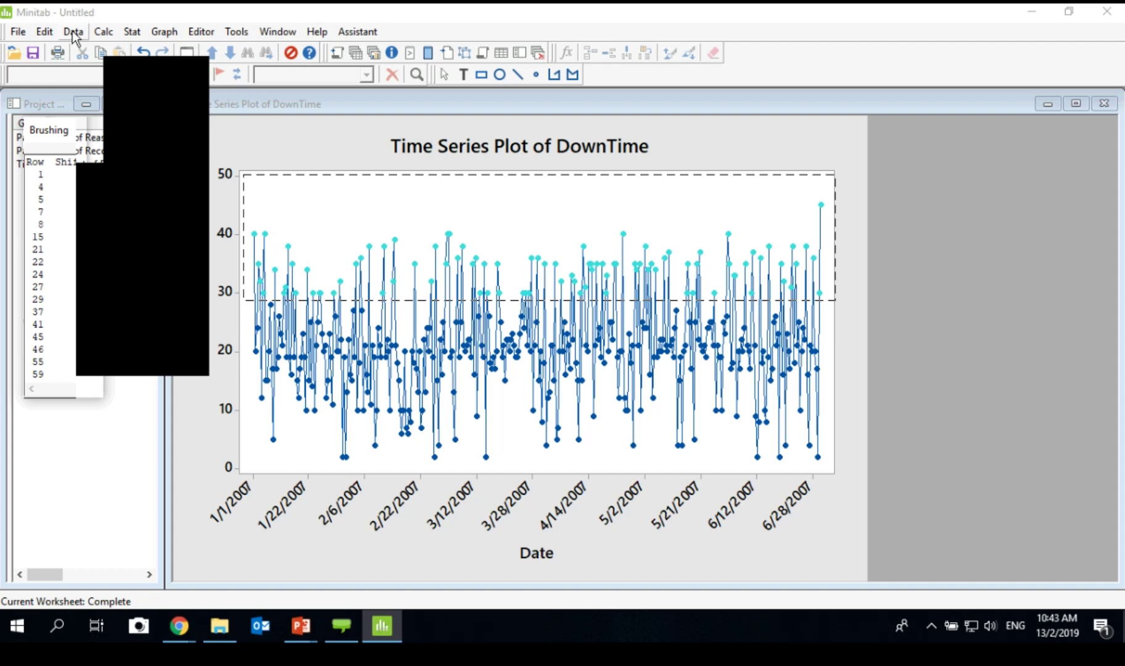
click(92, 53)
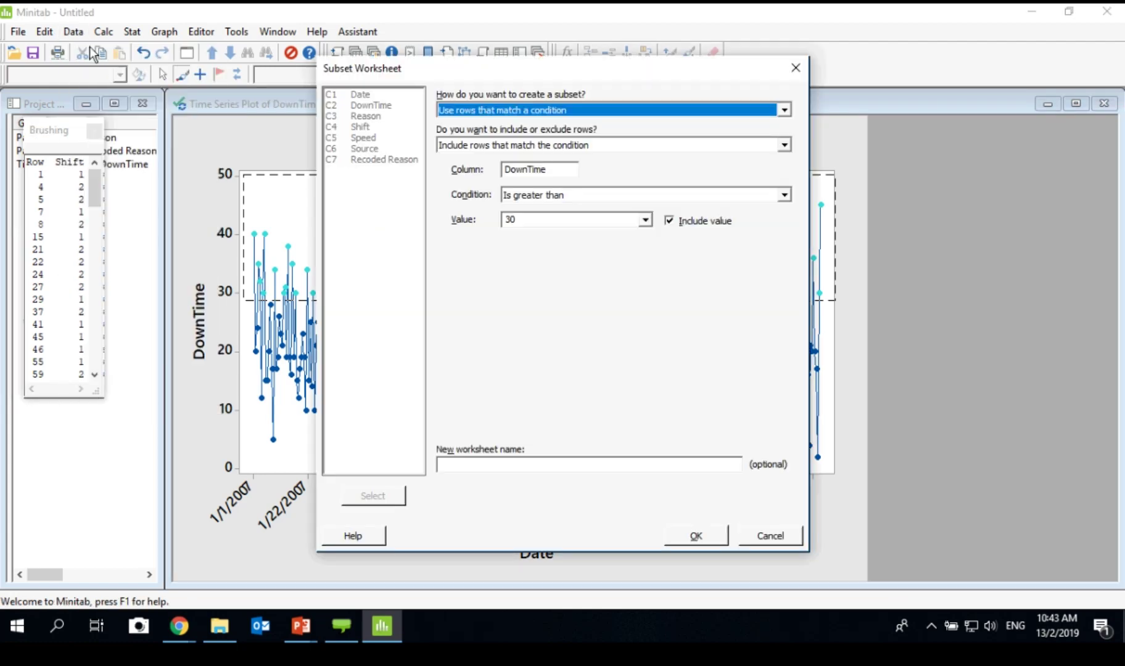
click(784, 110)
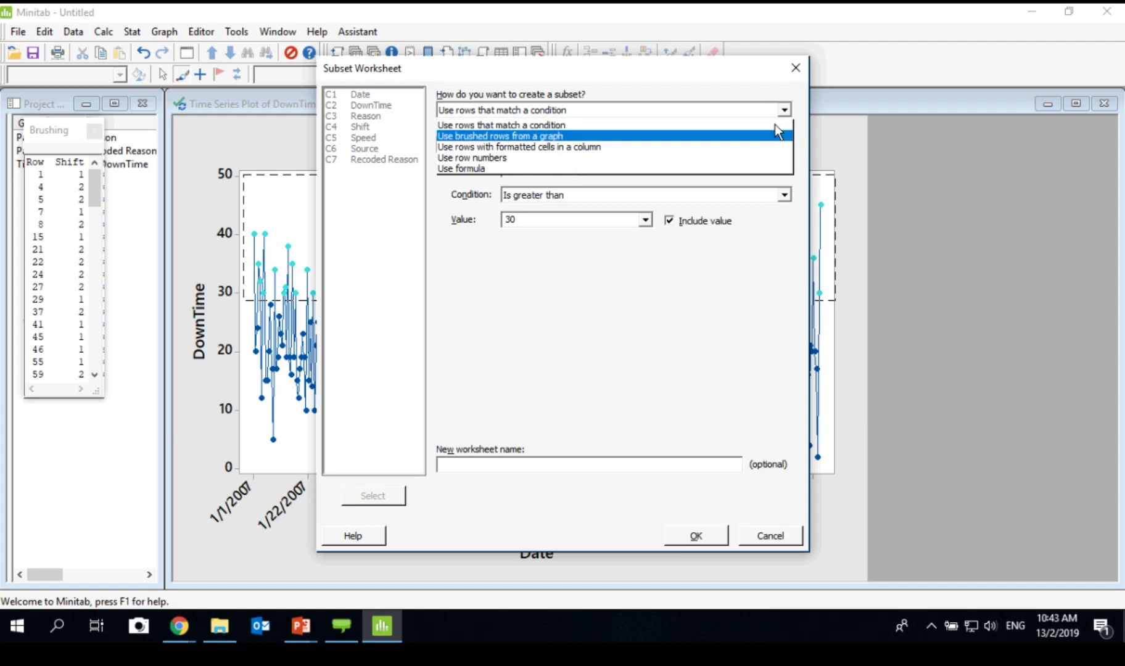
click(774, 134)
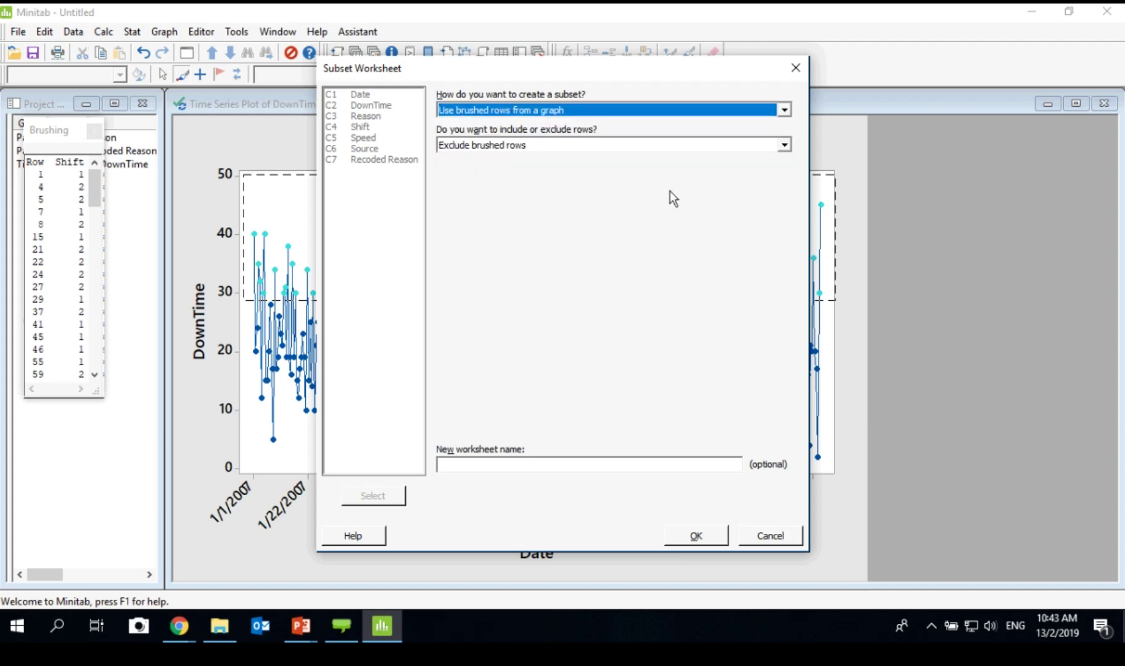
click(784, 143)
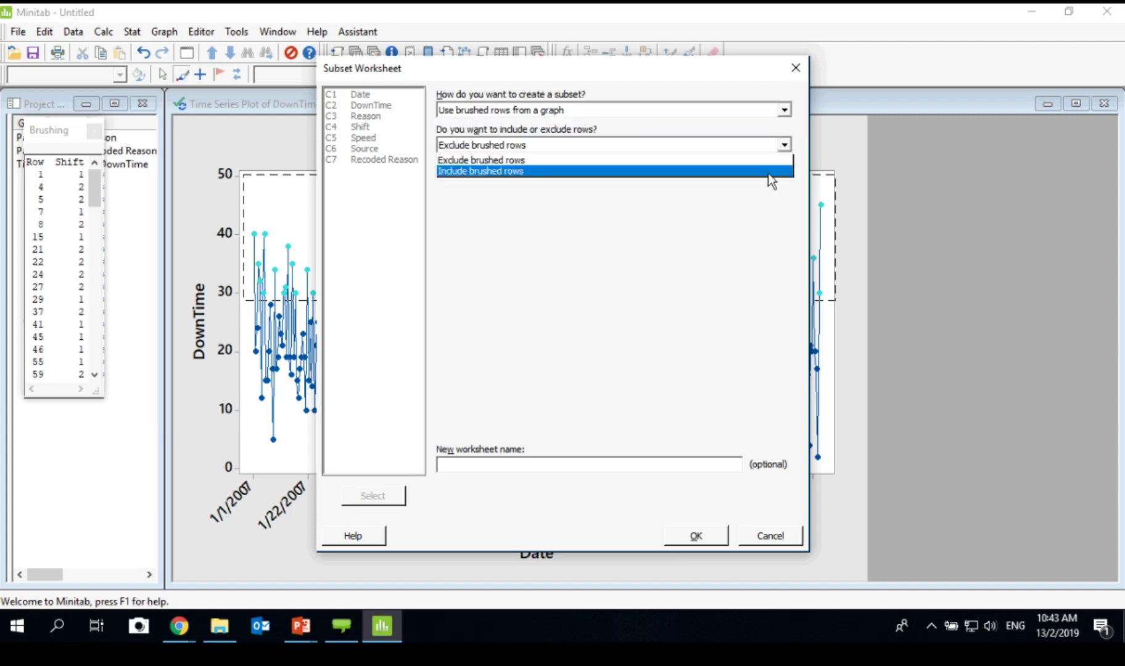
click(768, 169)
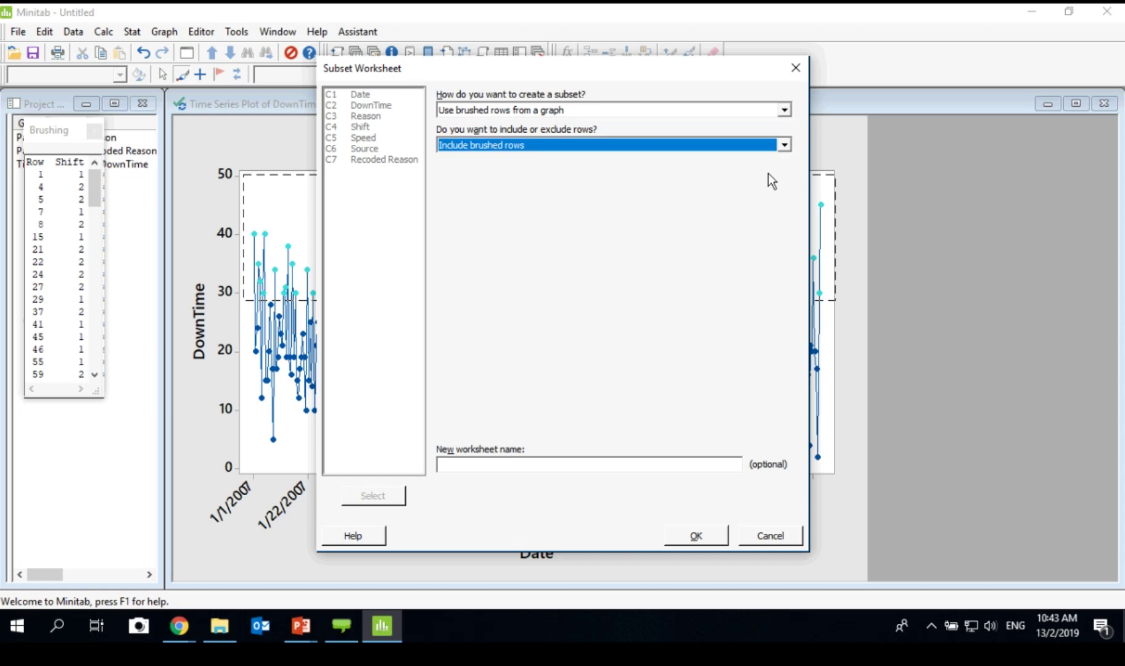
click(712, 538)
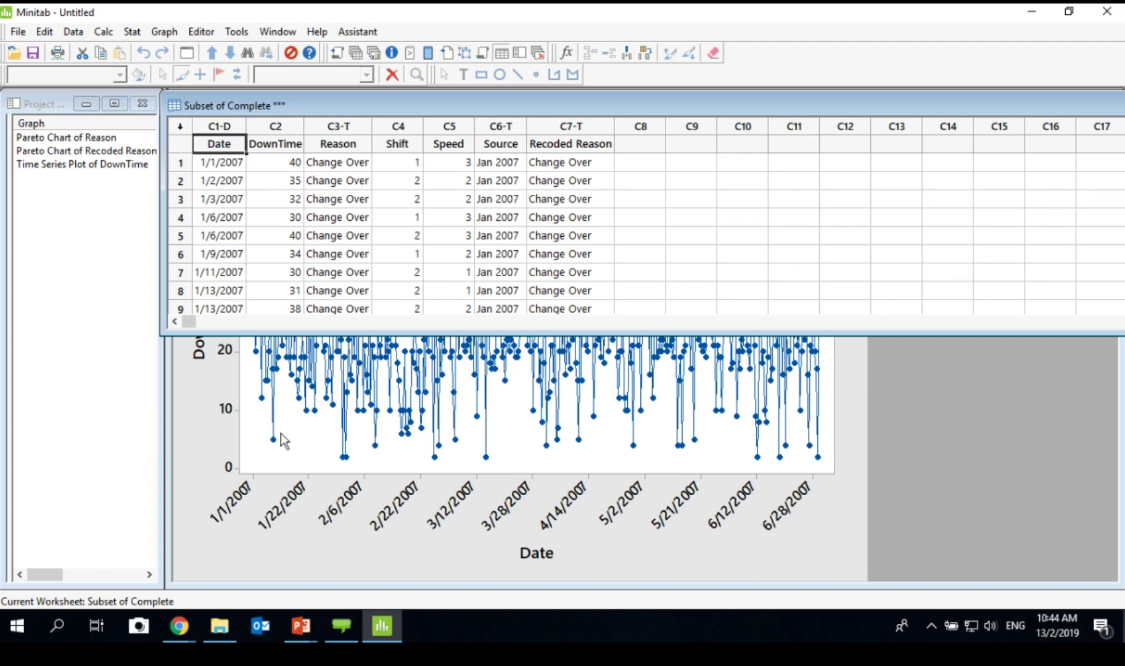
Try to create another subset worksheet from the brushed rows of the time series plot, with the brushed rows included.
click(1044, 104)
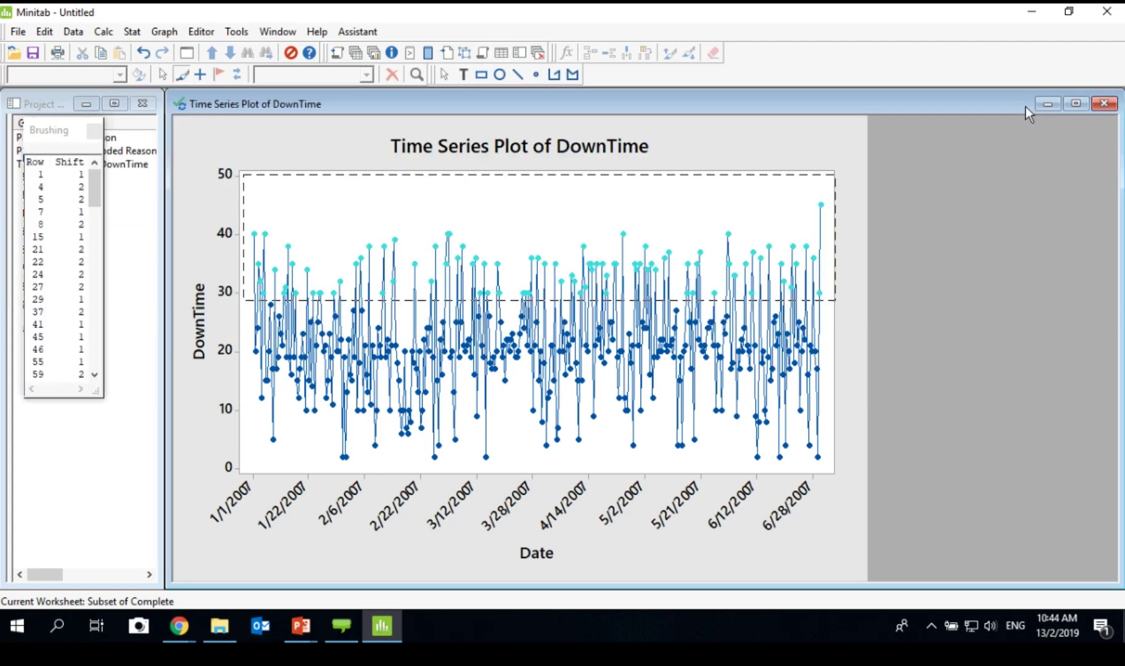
click(72, 33)
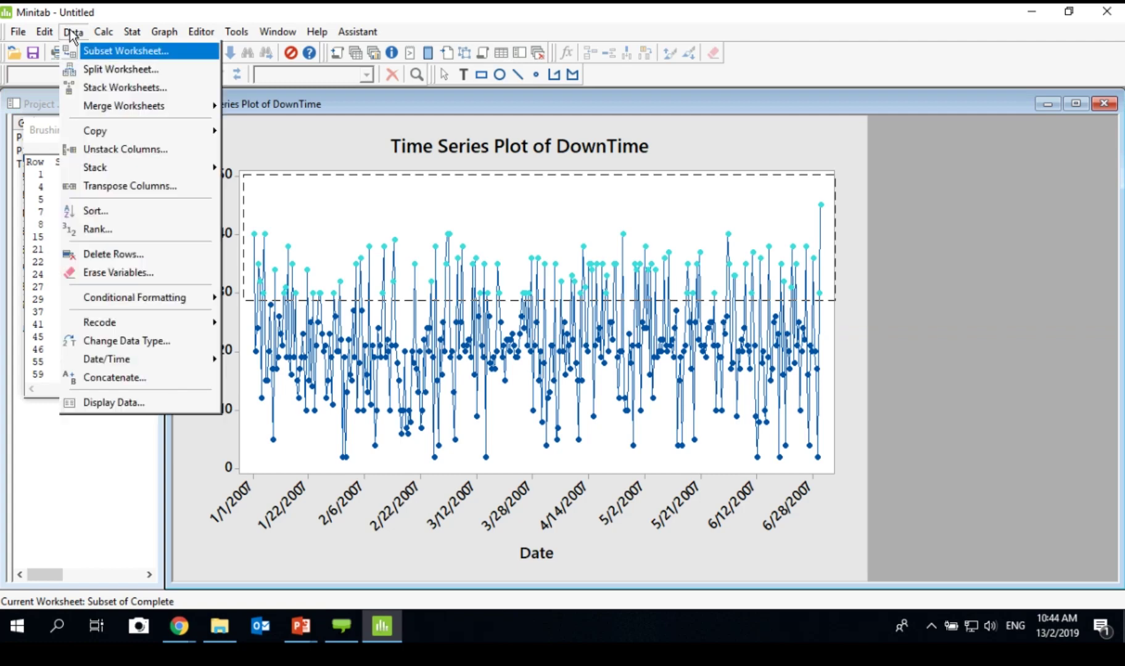
click(96, 52)
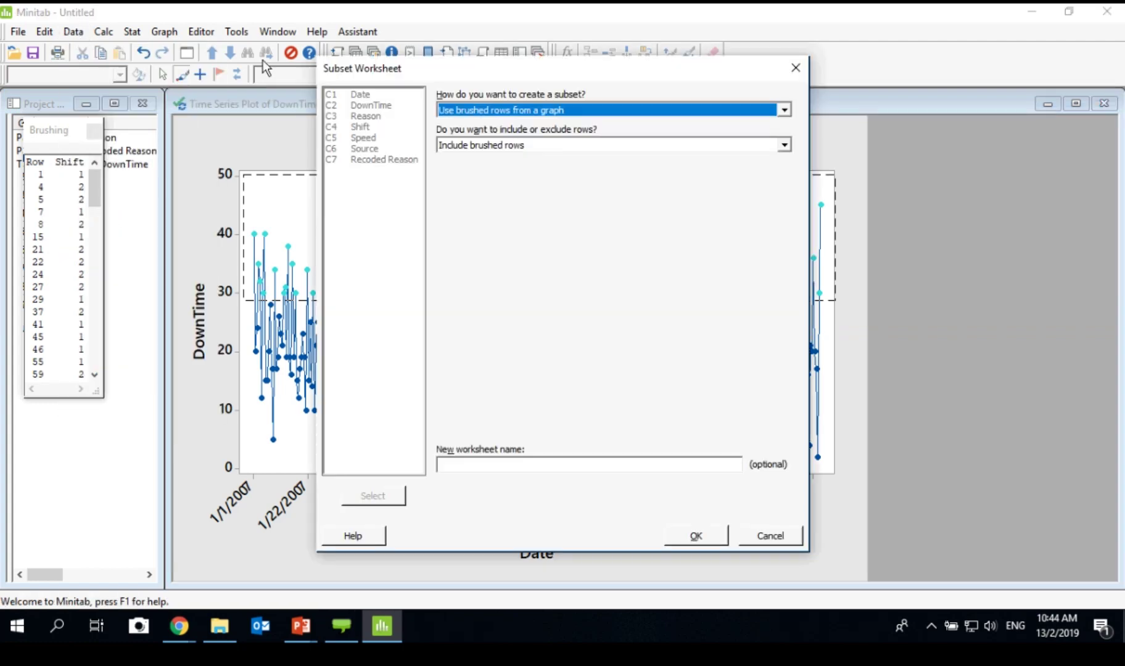
click(784, 111)
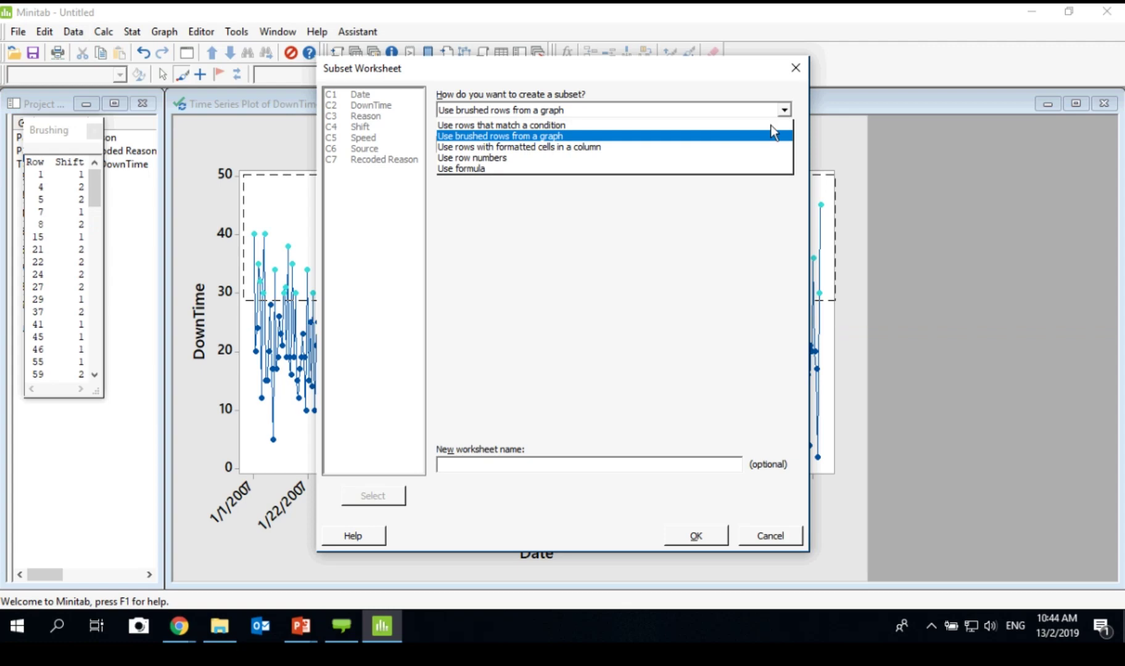
click(771, 135)
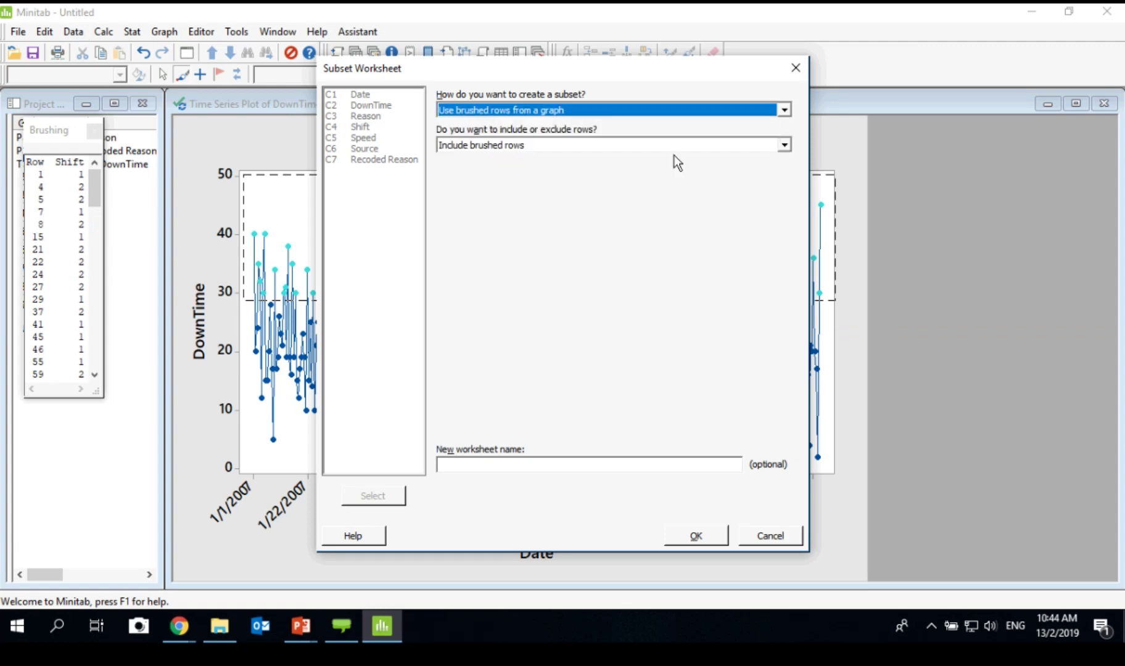
click(697, 536)
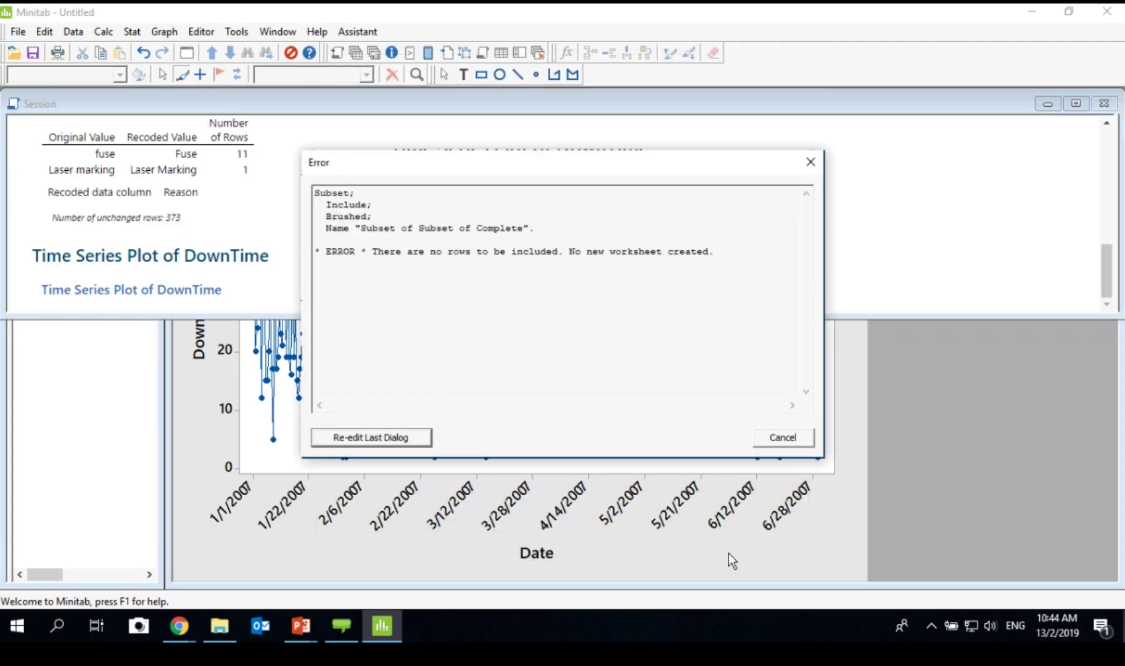
click(771, 437)
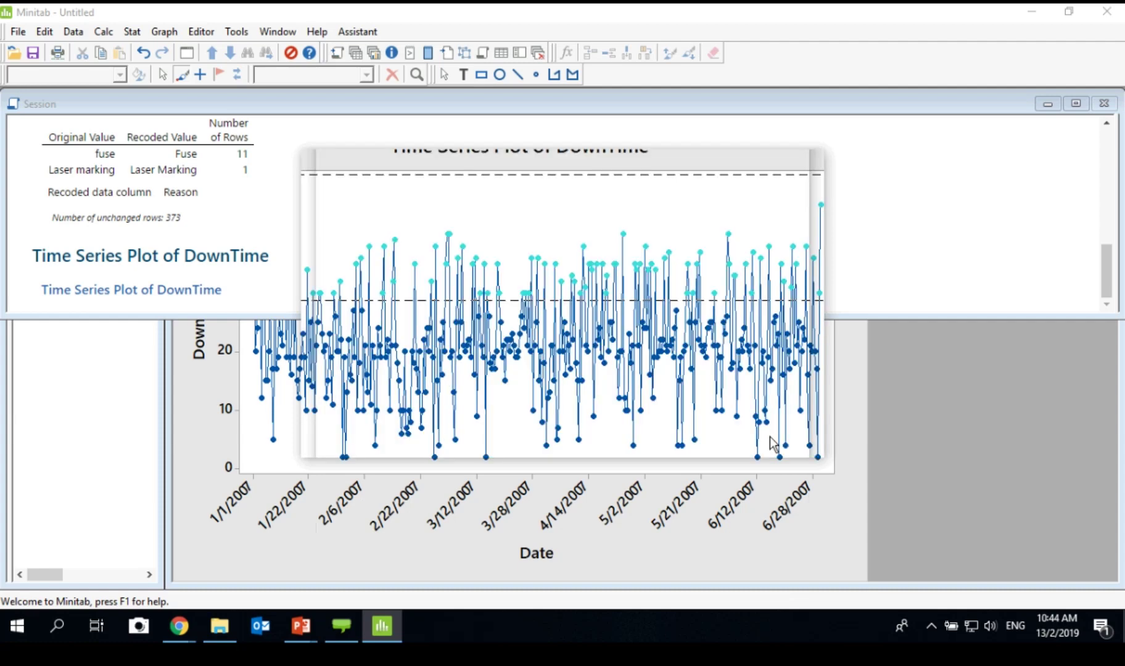
Show the project's worksheets and view the Subset of Complete worksheet with its cells enlarged.
click(242, 424)
click(353, 54)
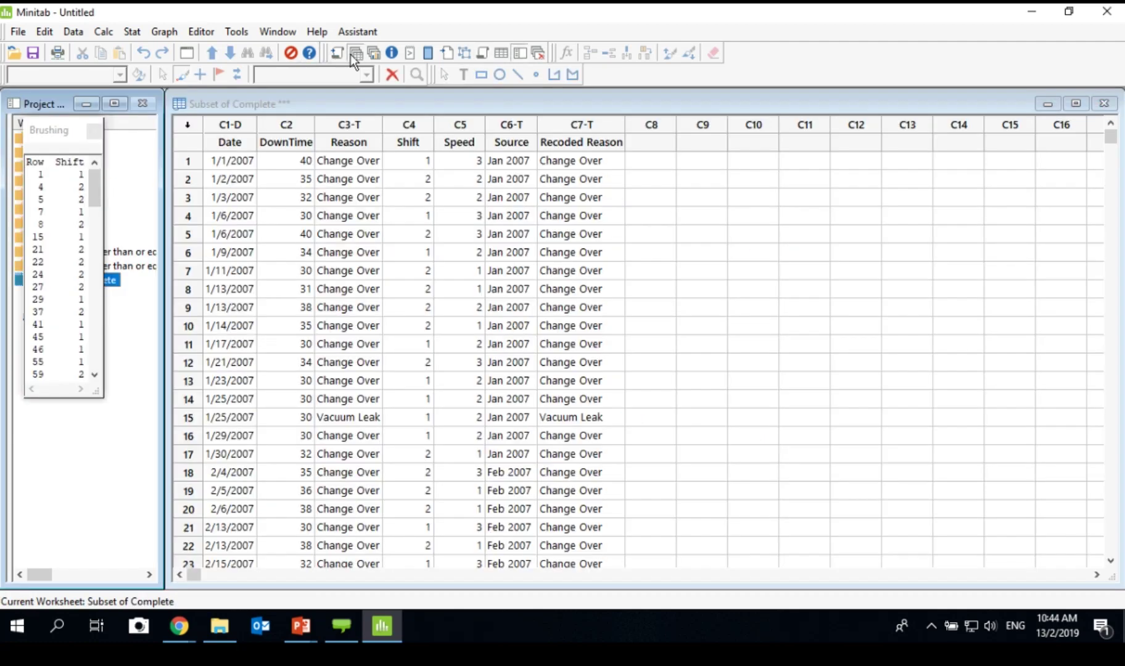
click(86, 131)
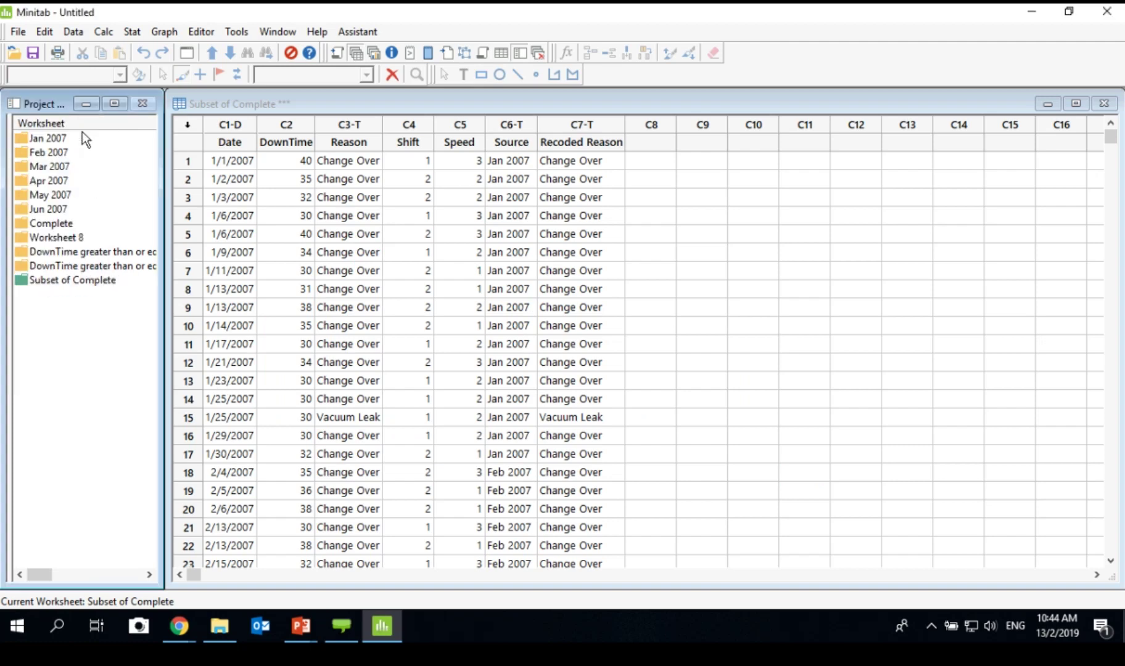
click(46, 285)
scroll(791, 263, up, 5)
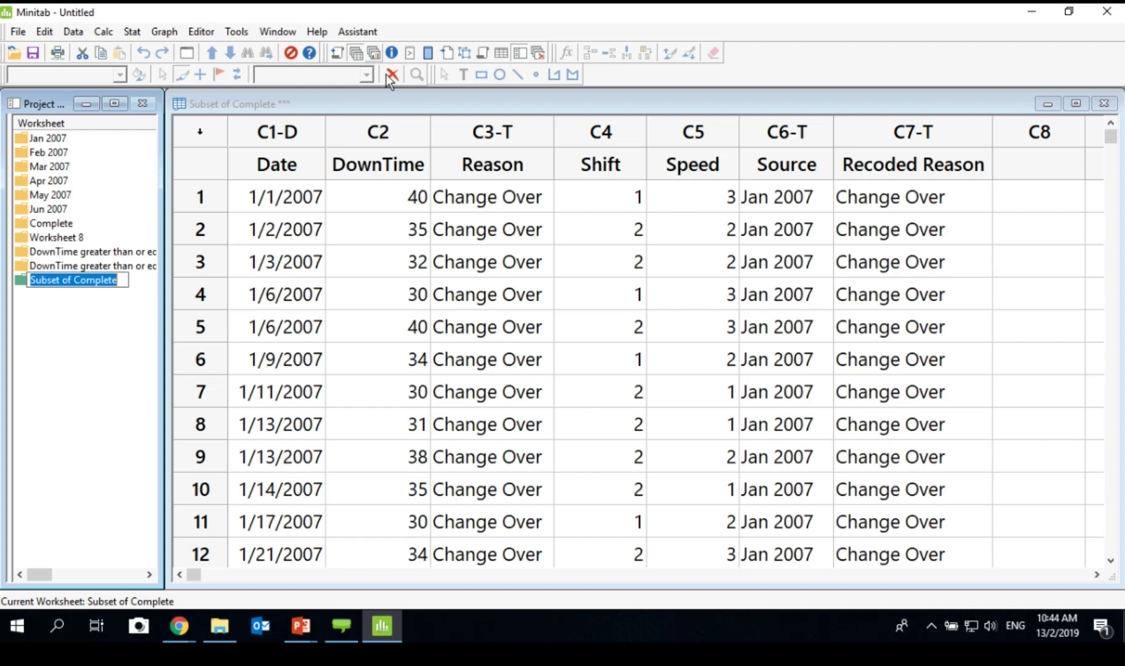
Check the project's graphs, then view the DownTime greater than or equal to 30(W9) worksheet with its cells enlarged.
click(374, 54)
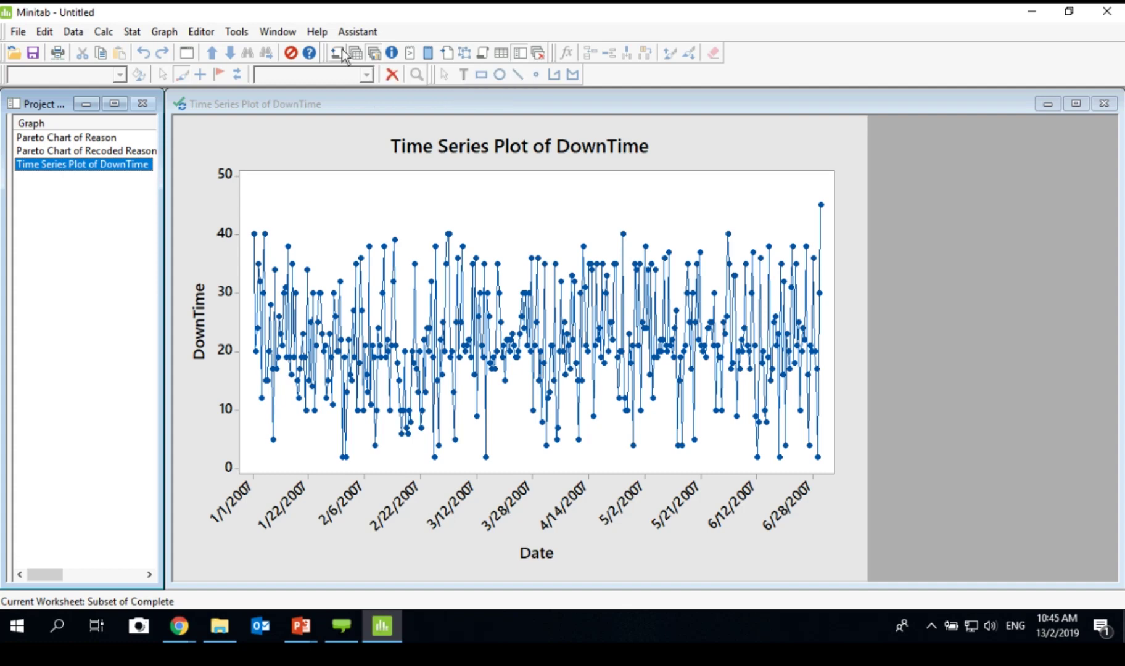
click(355, 55)
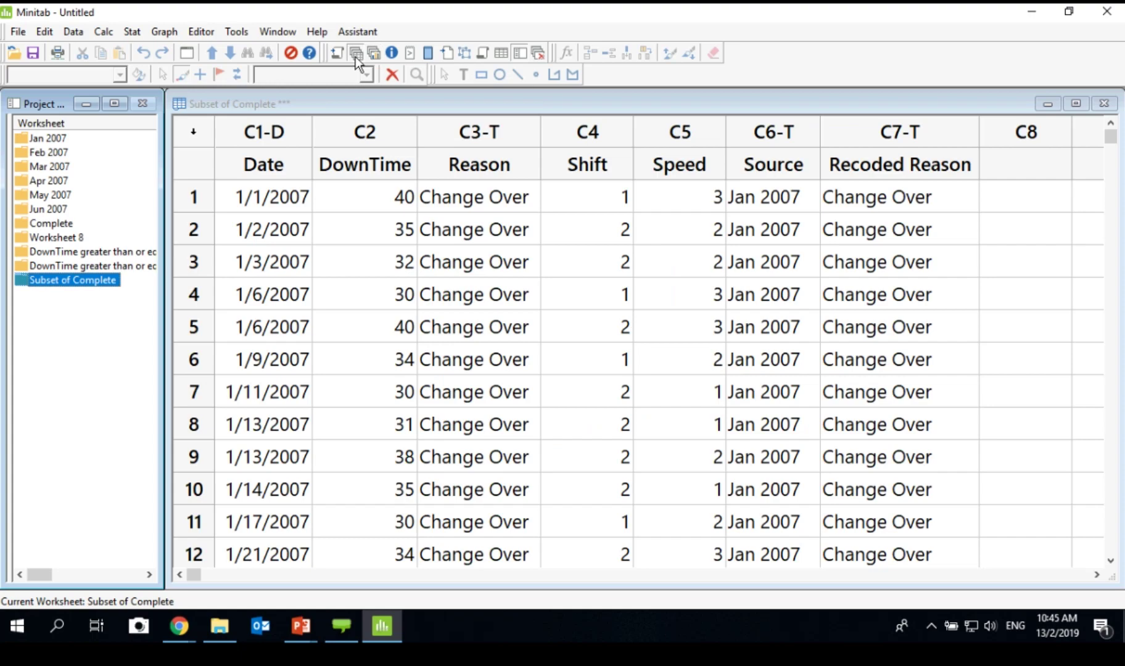
click(120, 266)
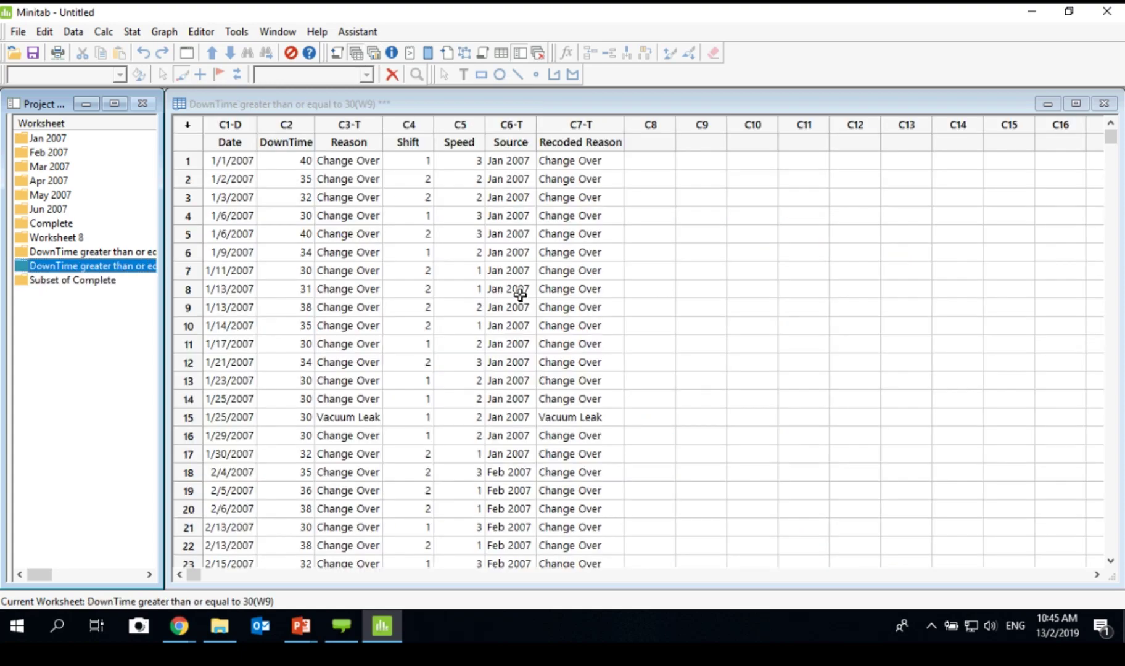
ctrl+scroll(520, 295, up, 3)
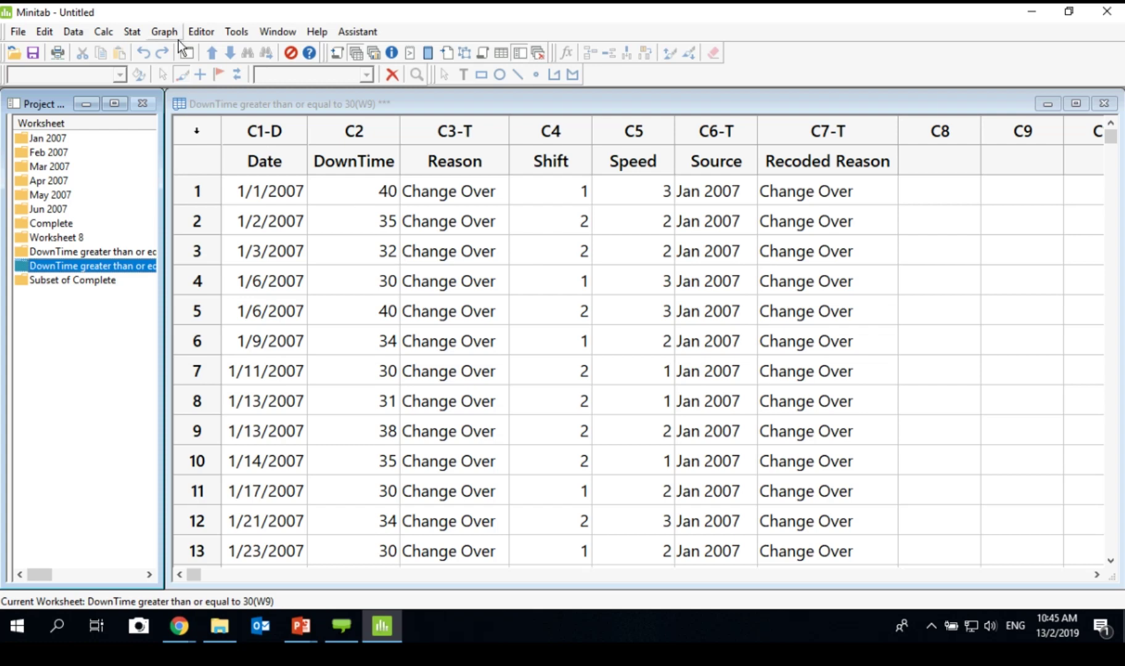
click(163, 32)
key(Down)
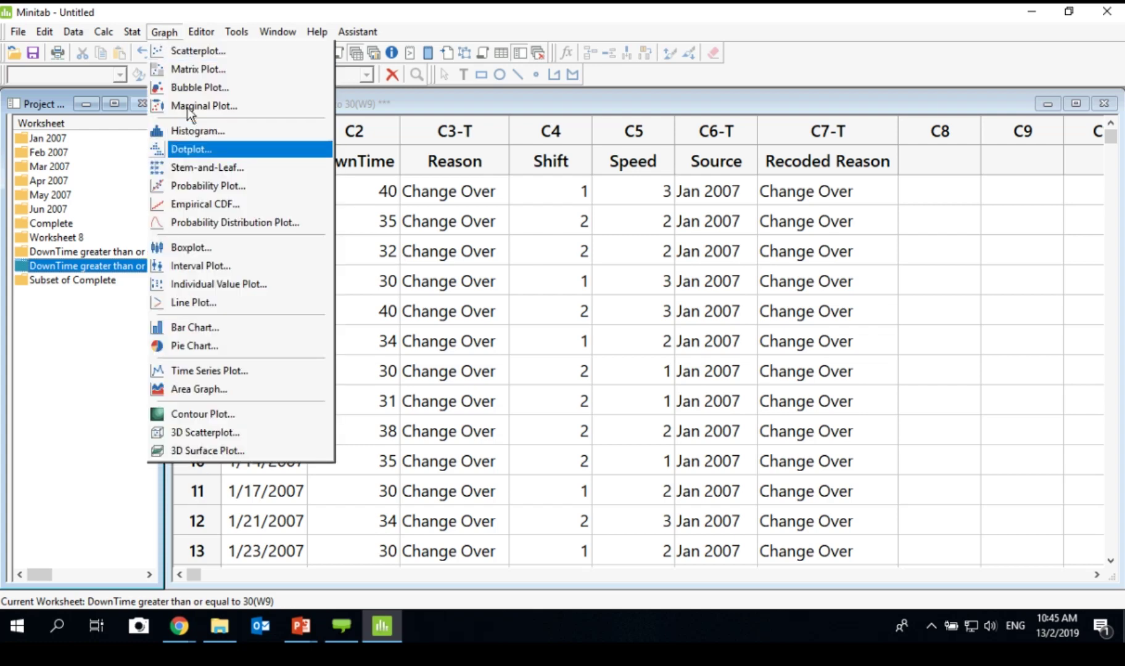
click(223, 247)
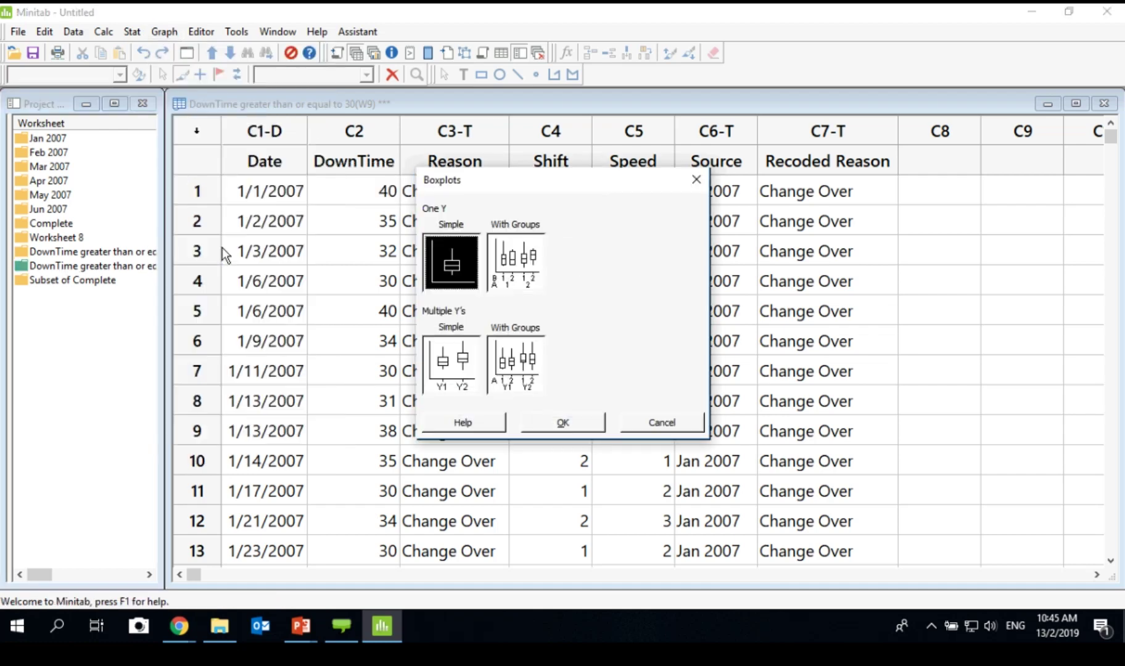
key(Escape)
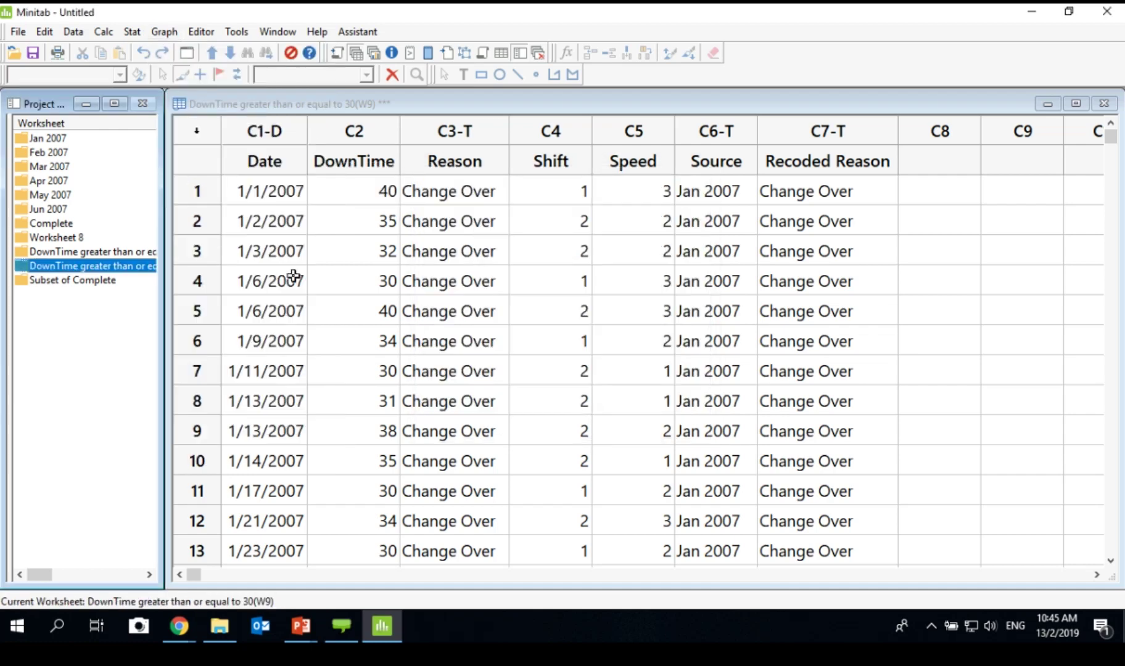
click(67, 224)
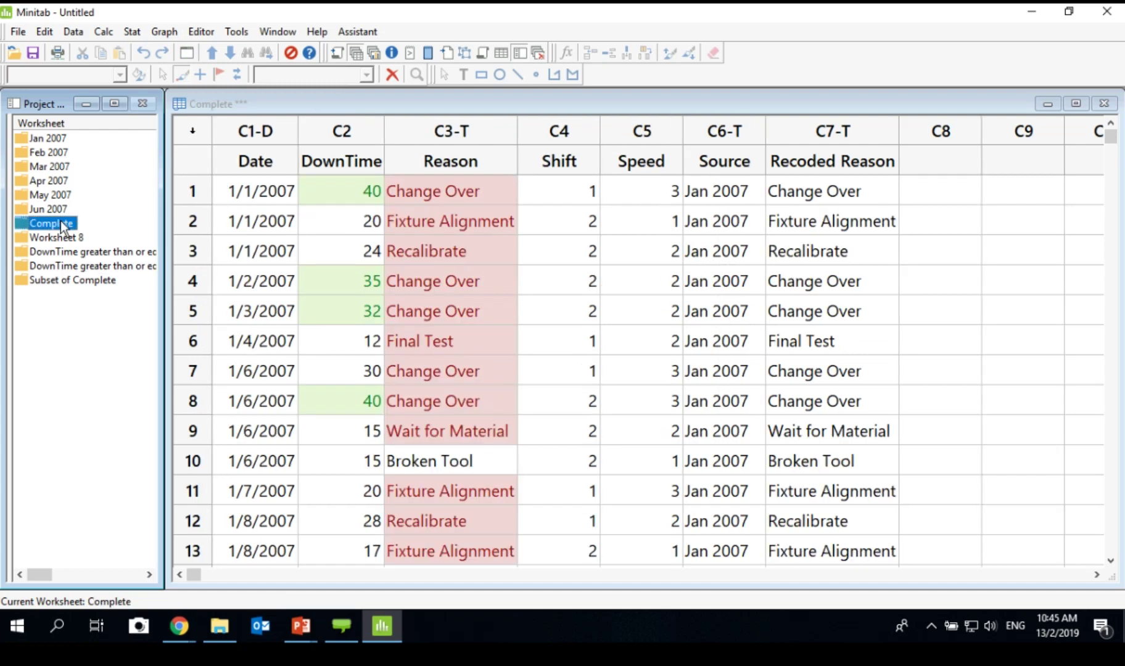
Create a simple one-Y boxplot of DownTime from the DownTime greater than or equal to 30(W9) worksheet.
click(128, 267)
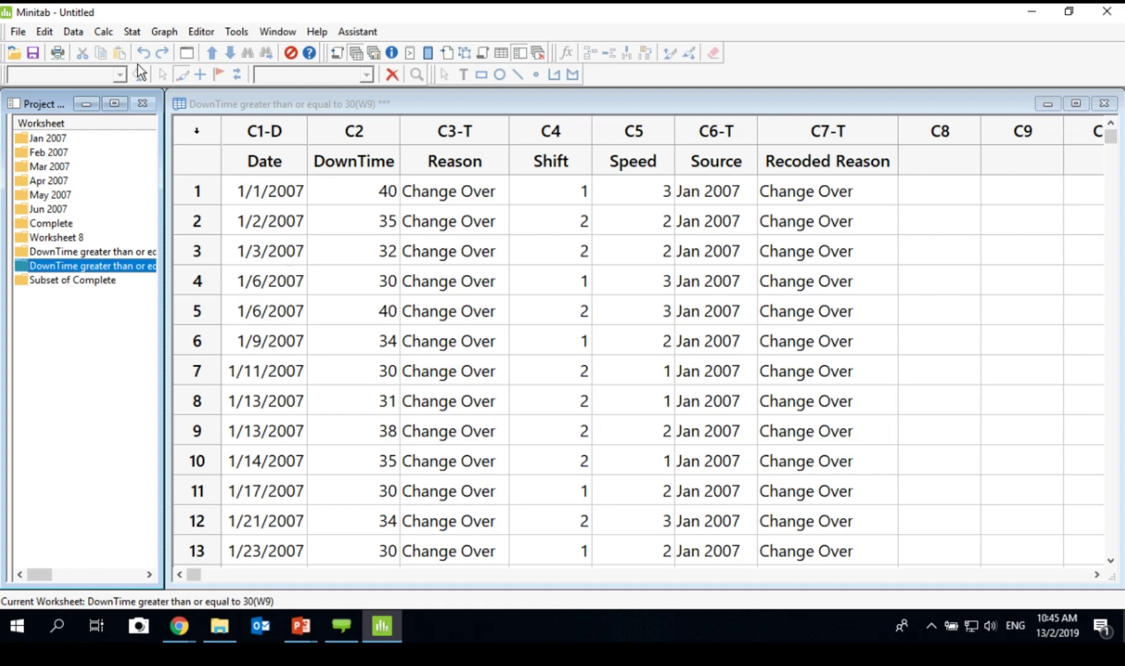
click(160, 34)
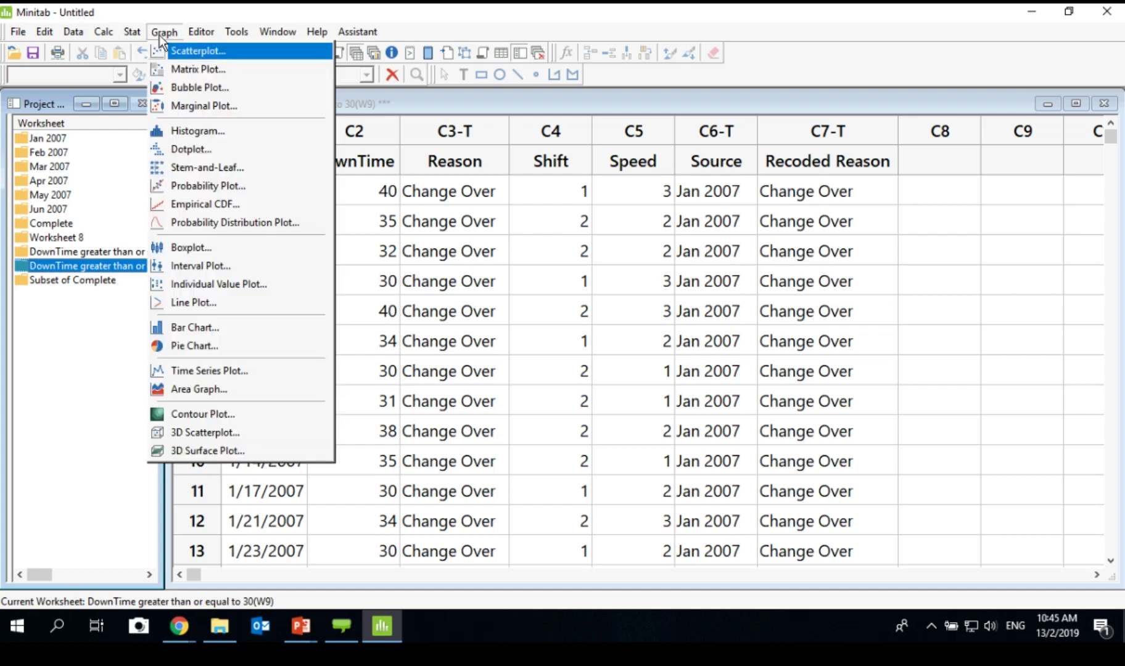
click(214, 259)
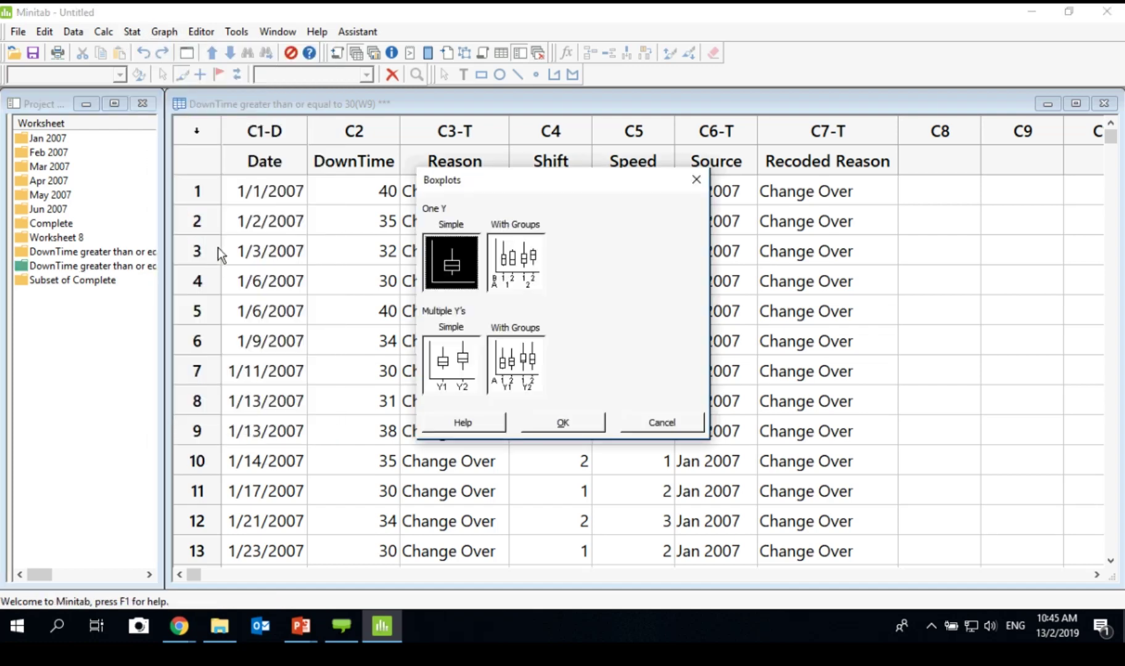
click(561, 423)
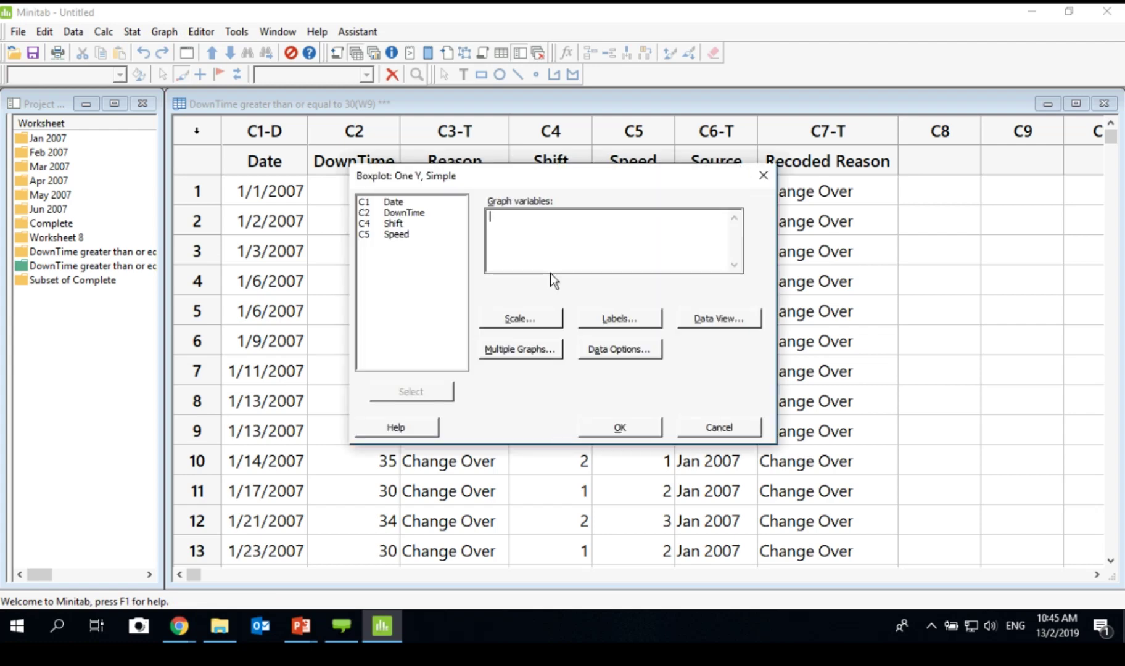
drag(472, 181, 586, 187)
double_click(524, 217)
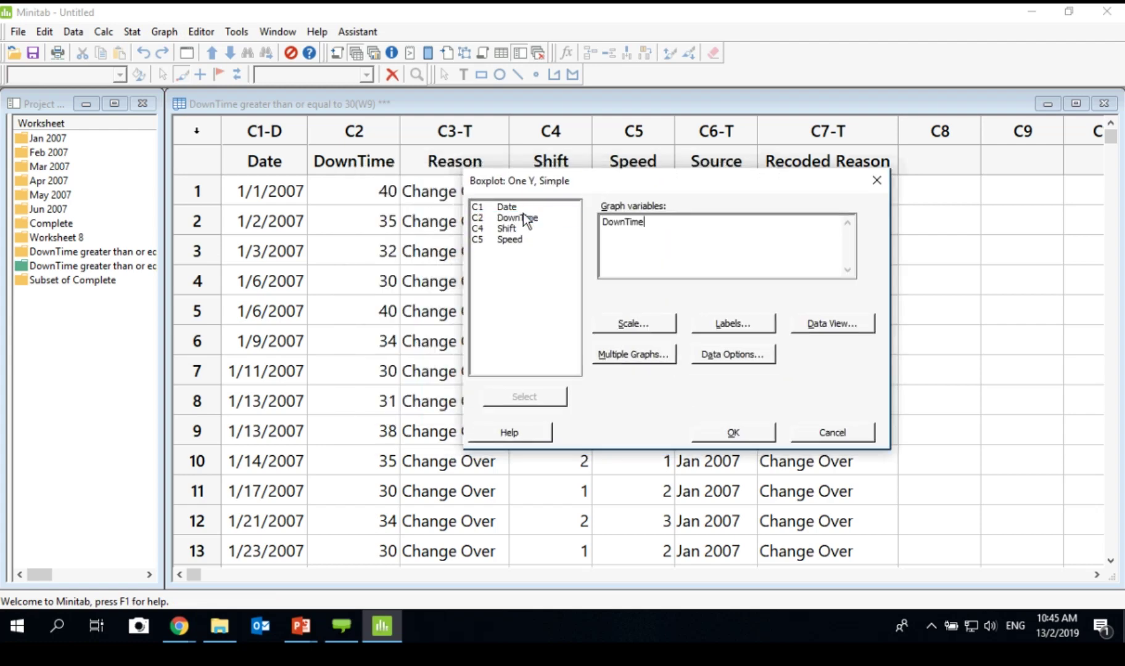
click(732, 436)
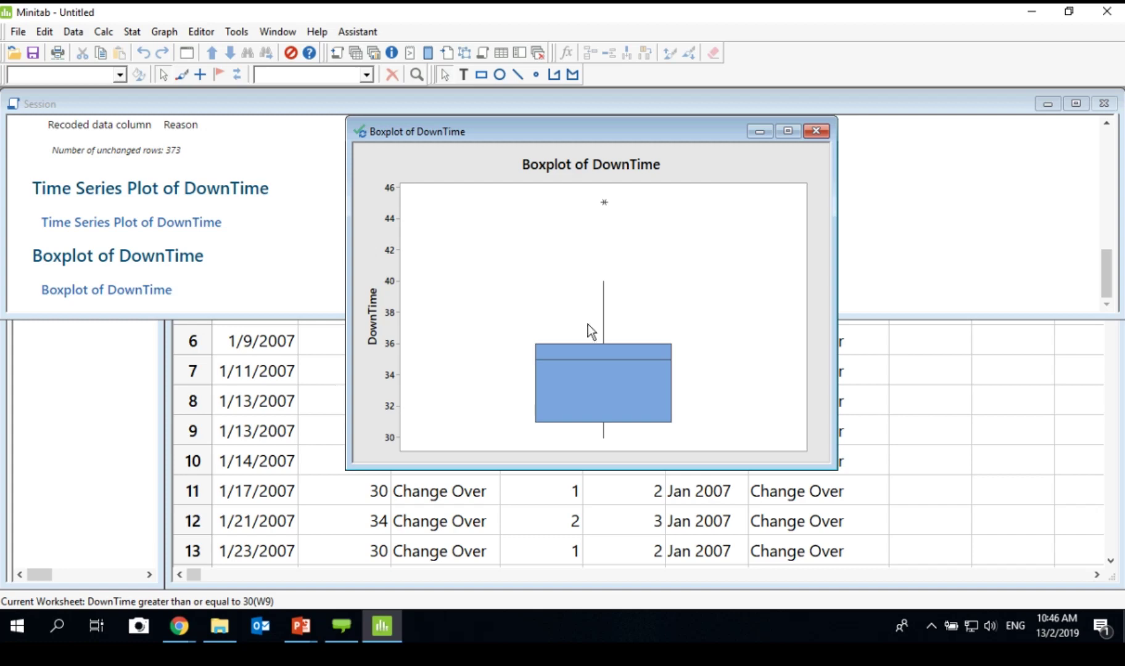
Create a one-Y boxplot with groups for DownTime, grouped by Shift, and move its window clear of the session output.
click(357, 388)
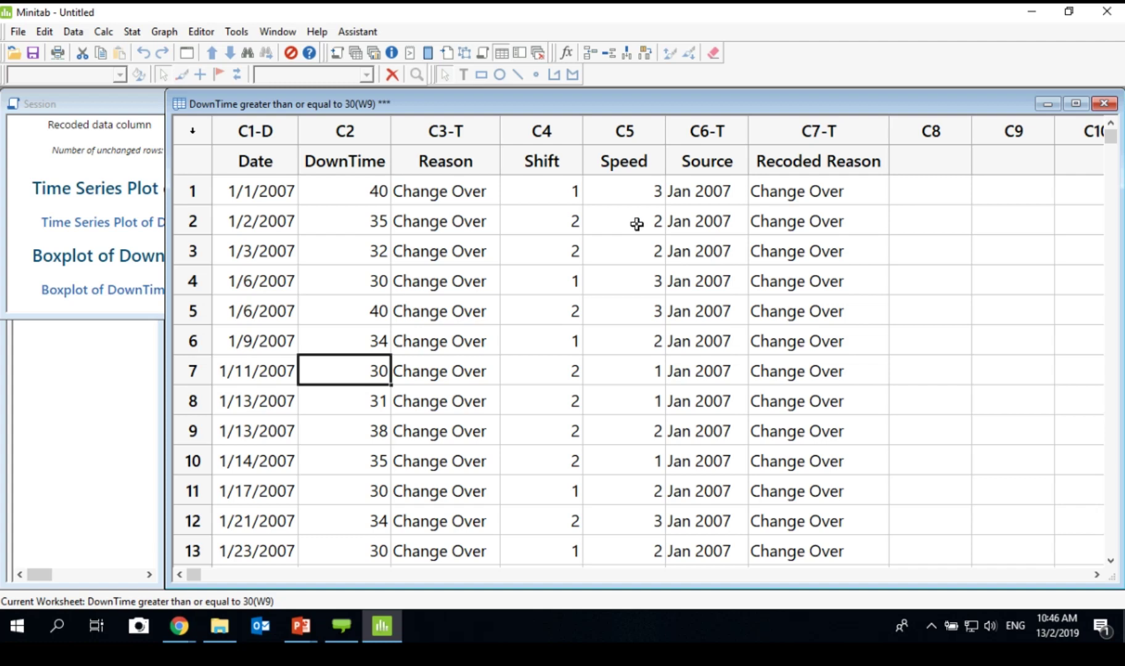
click(167, 36)
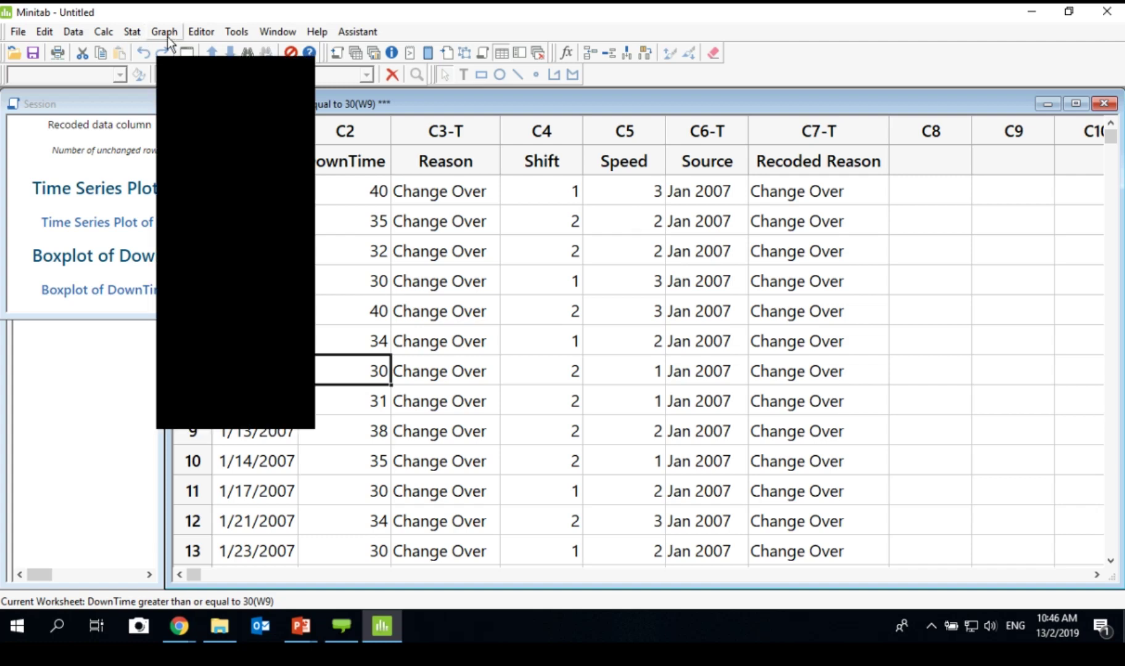
click(232, 252)
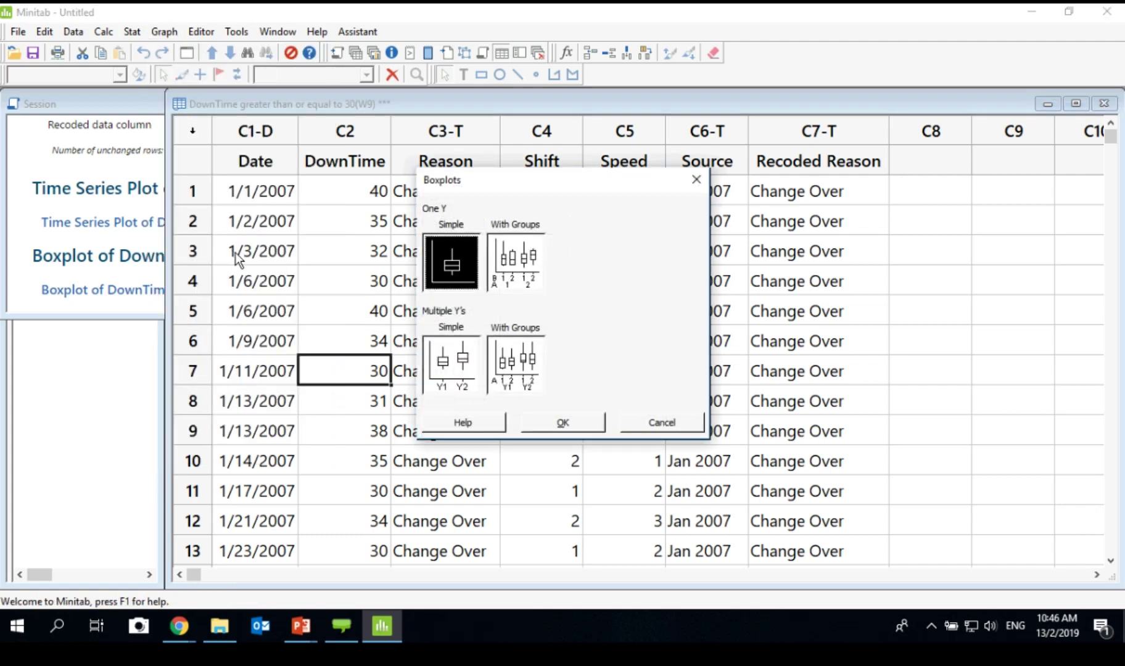
click(510, 260)
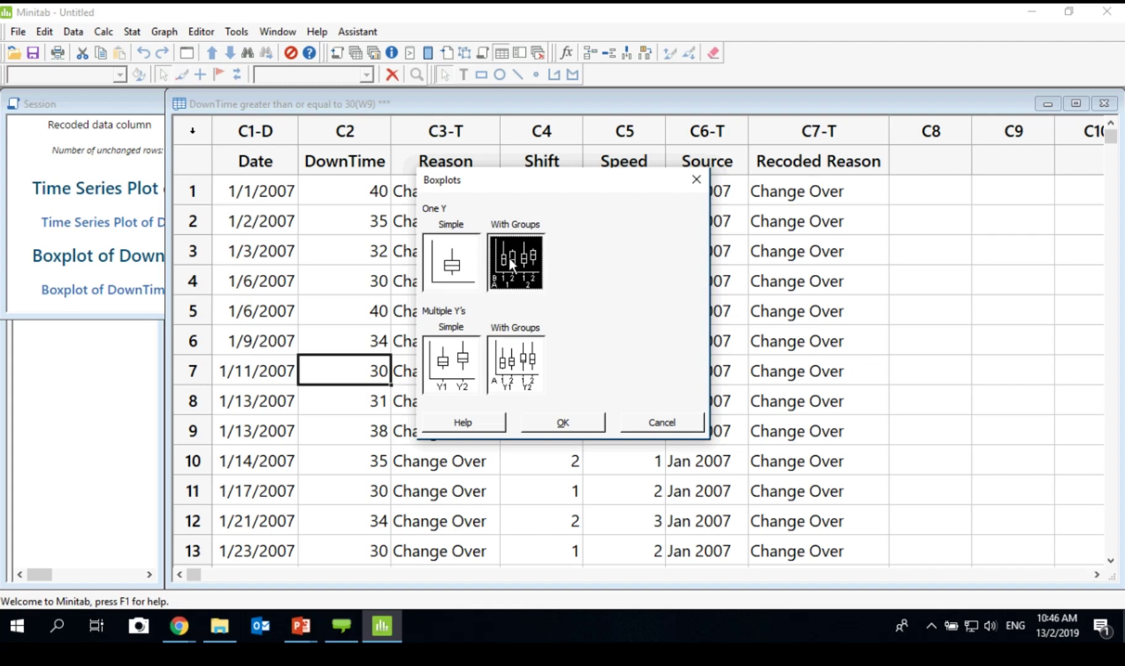
click(574, 424)
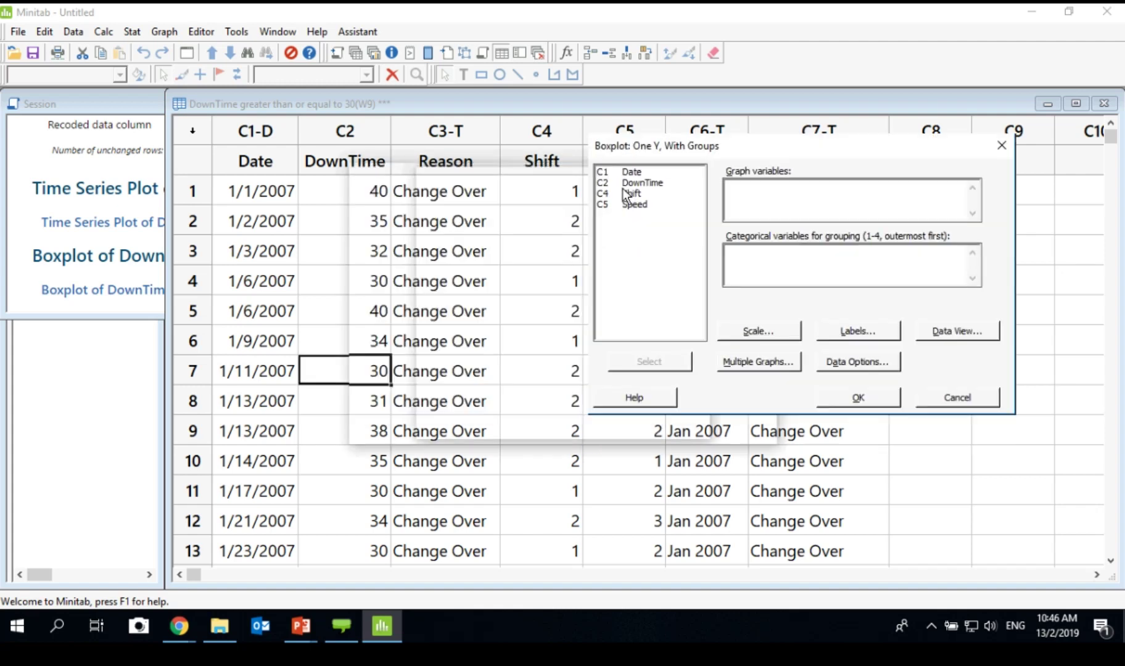
double_click(644, 183)
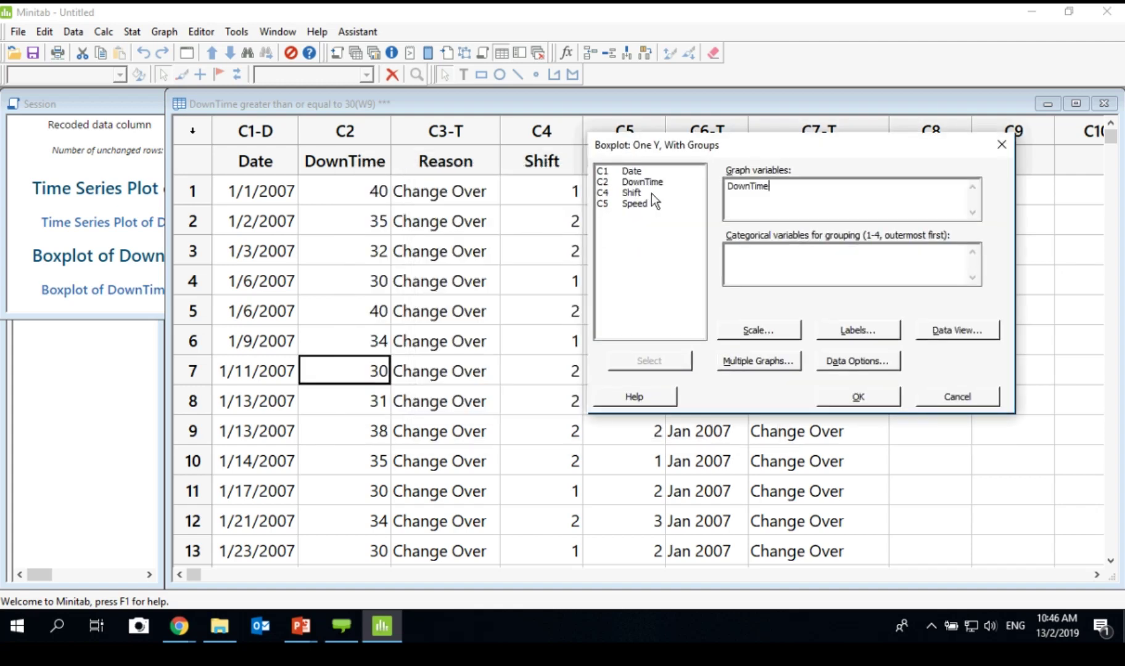
click(752, 265)
double_click(635, 204)
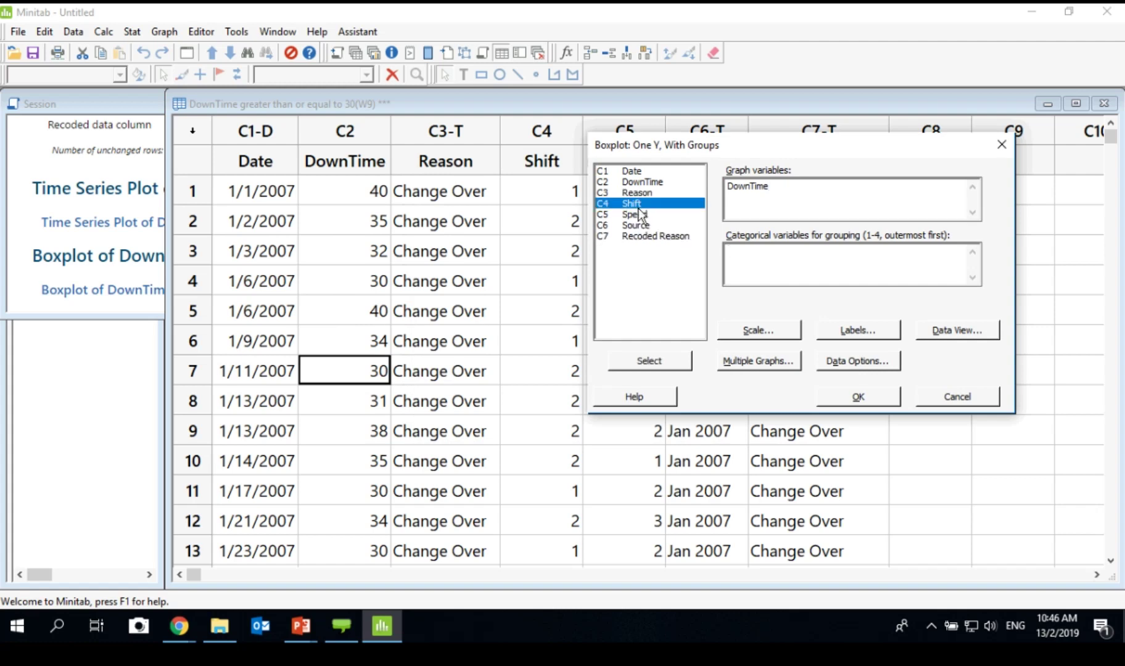
click(862, 398)
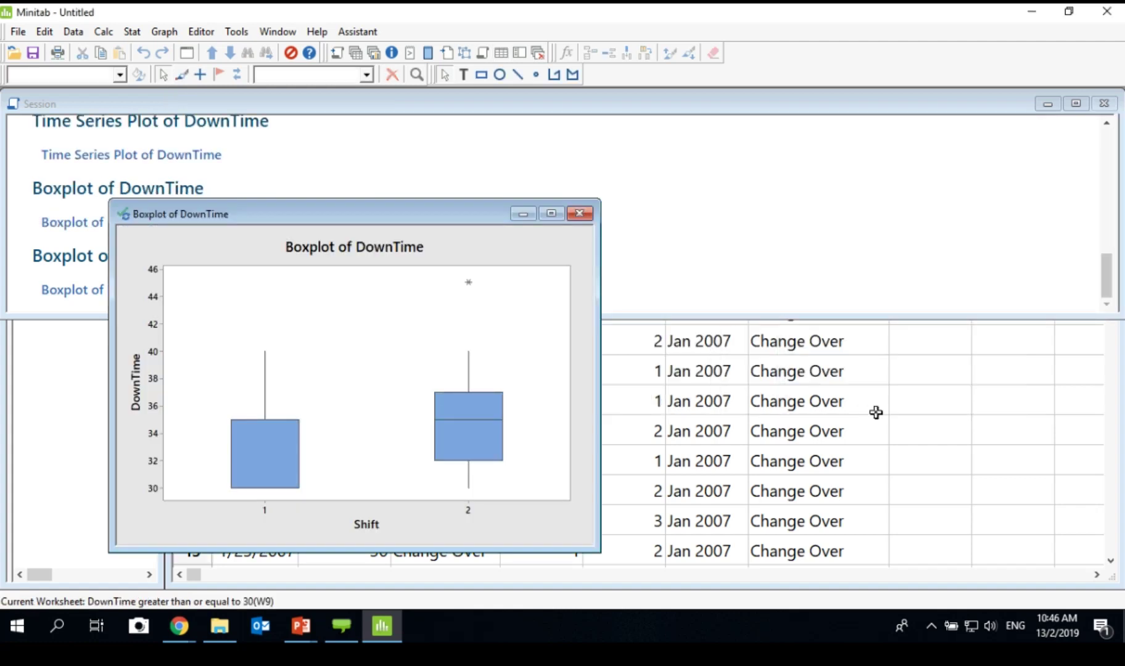
drag(420, 214, 744, 119)
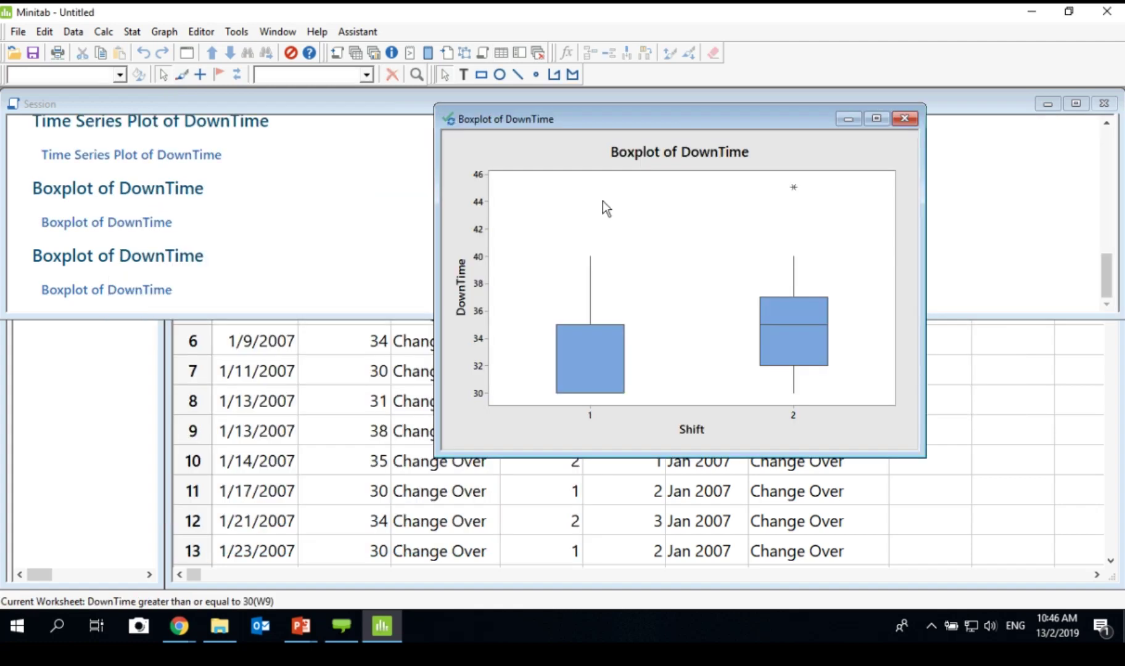
Show the project's graphs and view the ungrouped boxplot of DownTime to compare it with the one grouped by Shift.
click(354, 57)
click(379, 57)
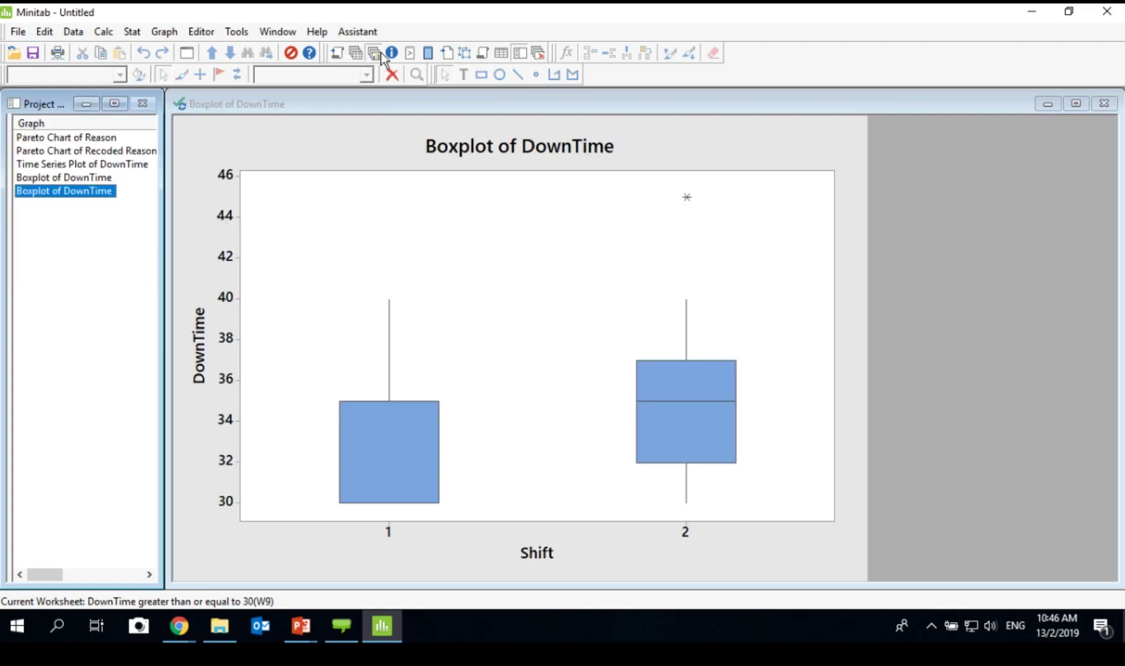
click(86, 173)
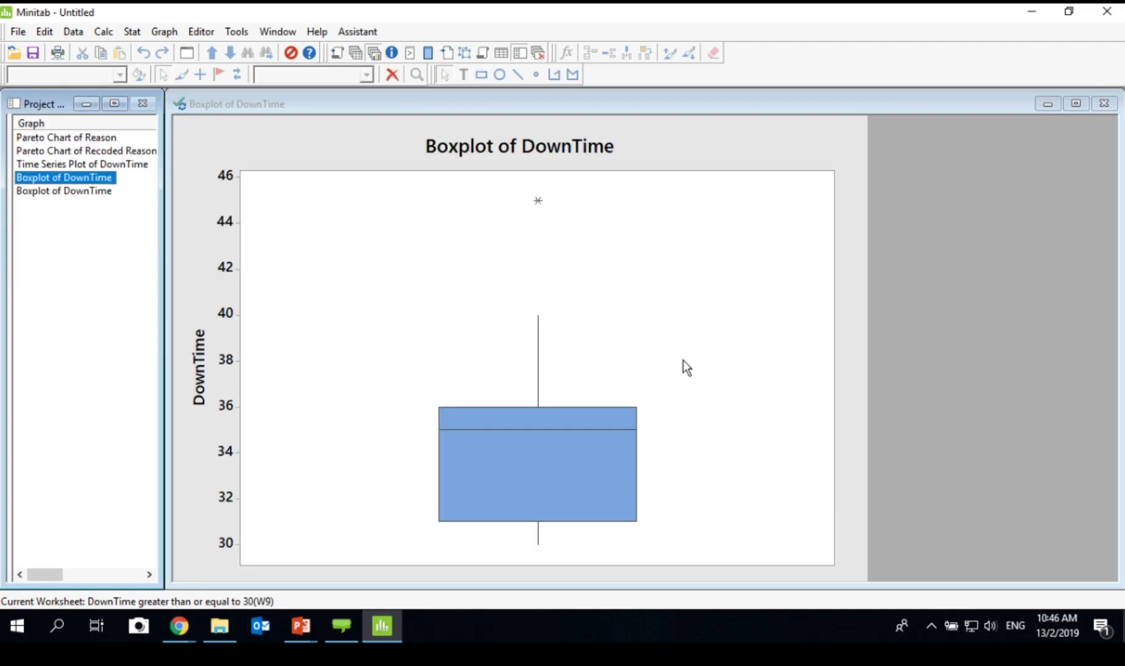
View the boxplot of DownTime grouped by Shift and look over the available boxplot types without creating a graph.
click(77, 191)
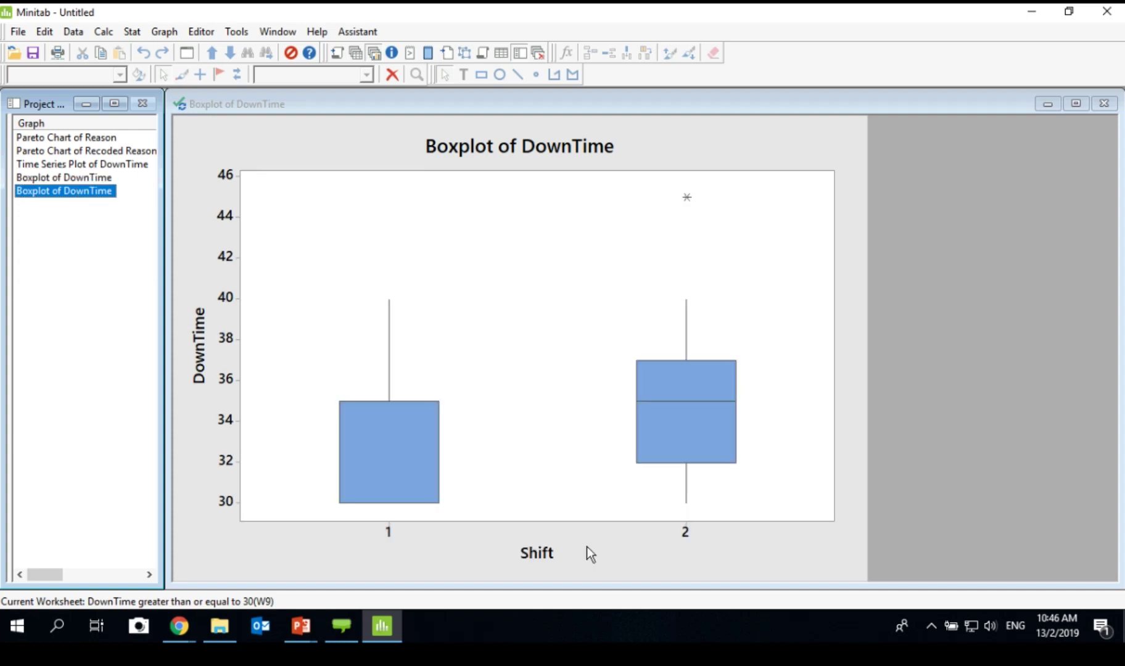
click(164, 31)
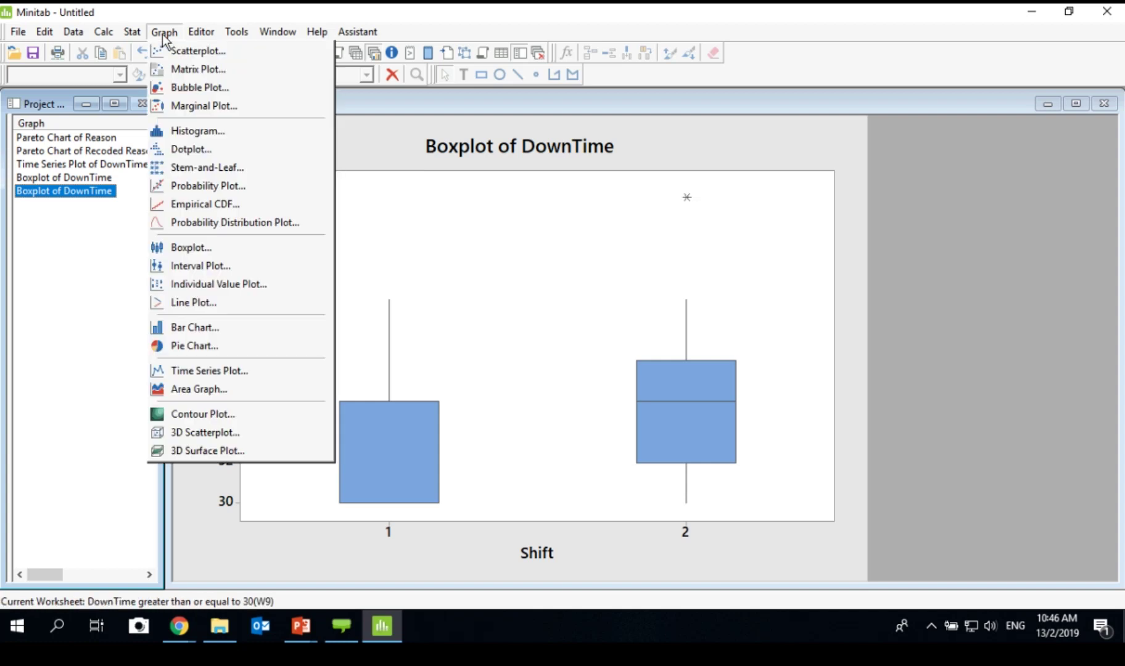
click(191, 247)
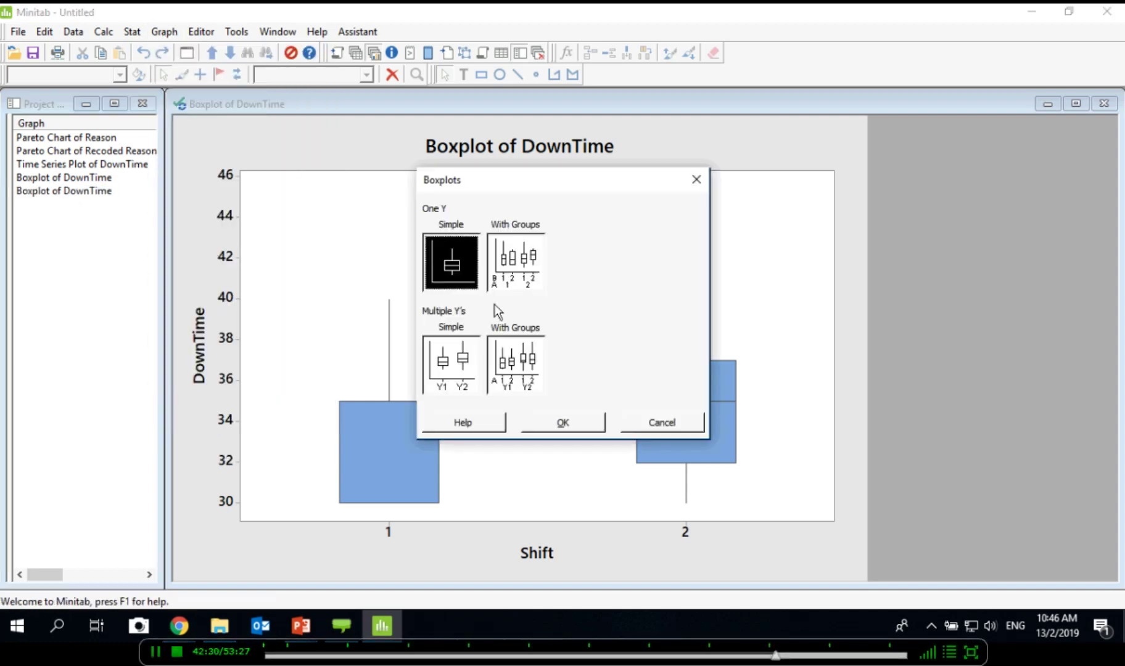
click(678, 422)
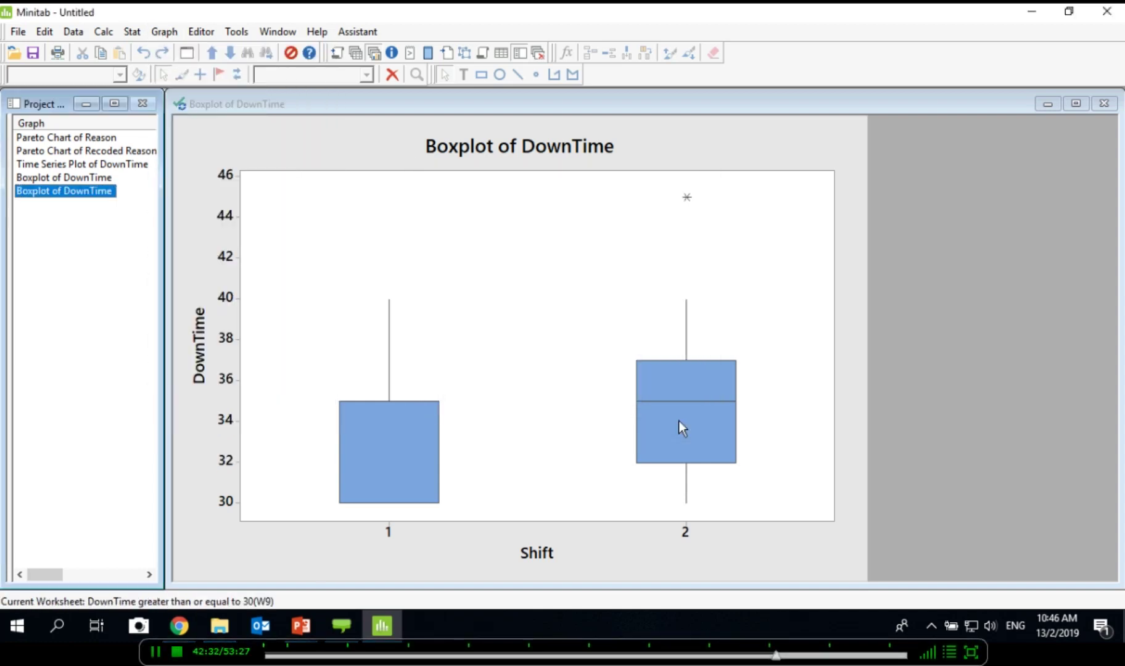
Check the columns of the DownTime greater than or equal to 30(W9) worksheet, and return to the boxplot grouped by Shift.
click(356, 54)
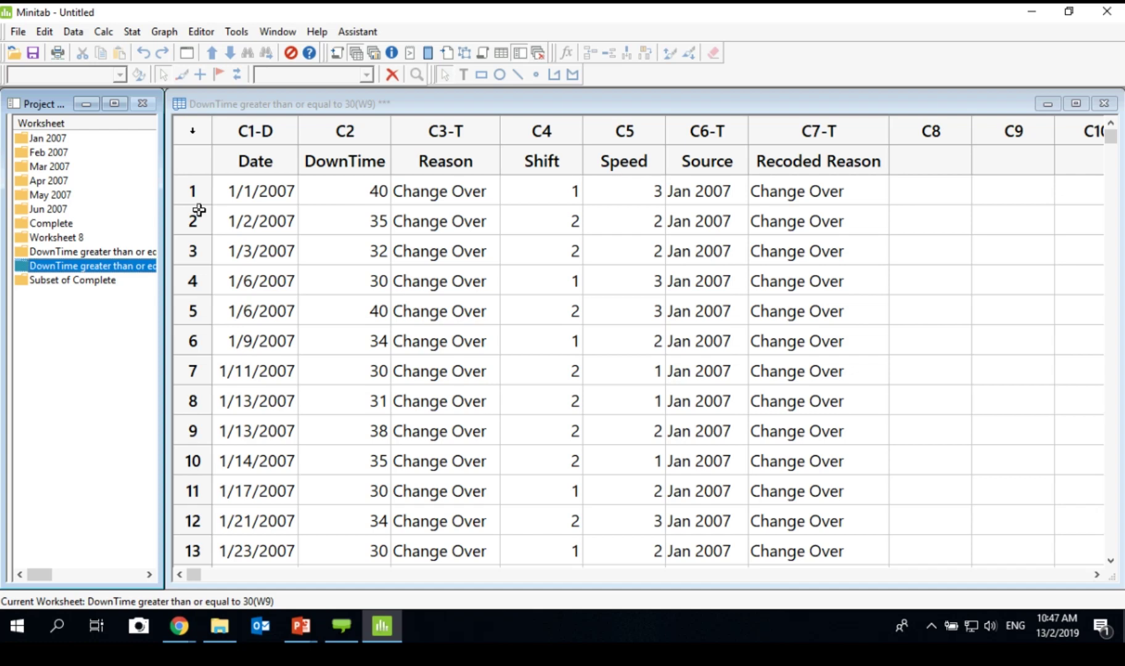
click(374, 52)
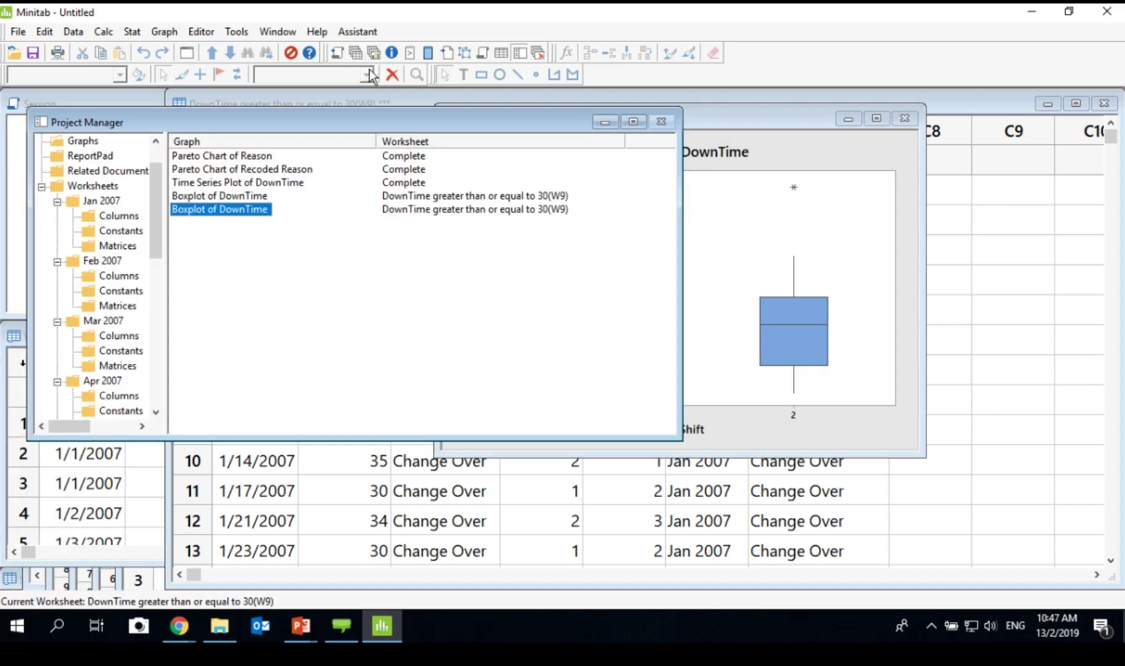
click(374, 52)
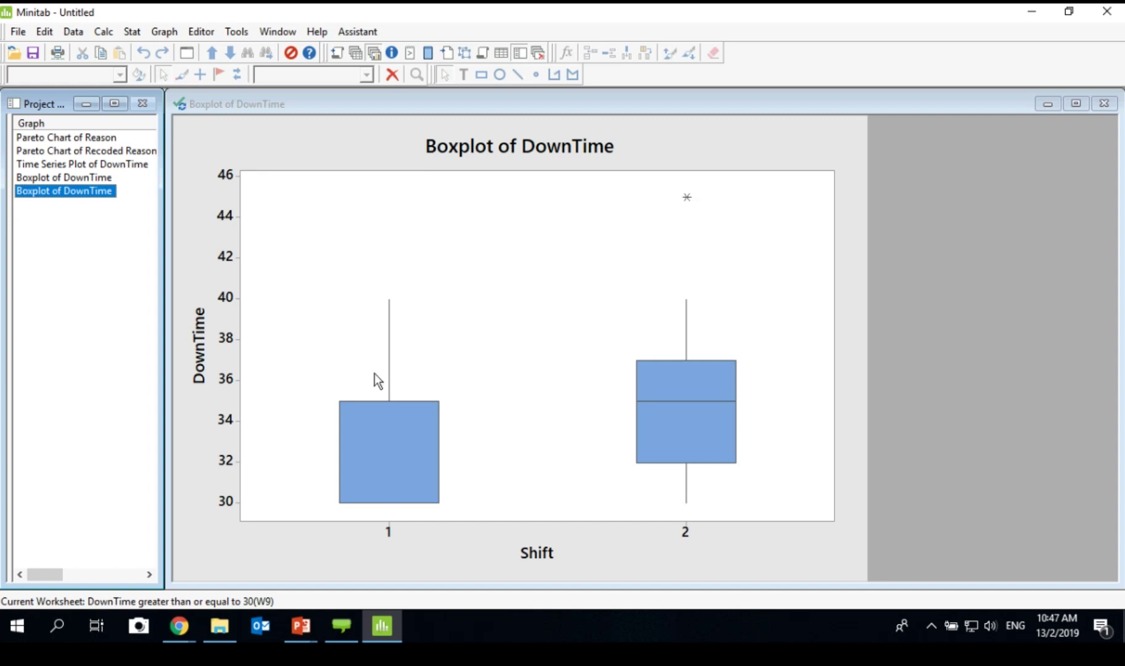
click(200, 32)
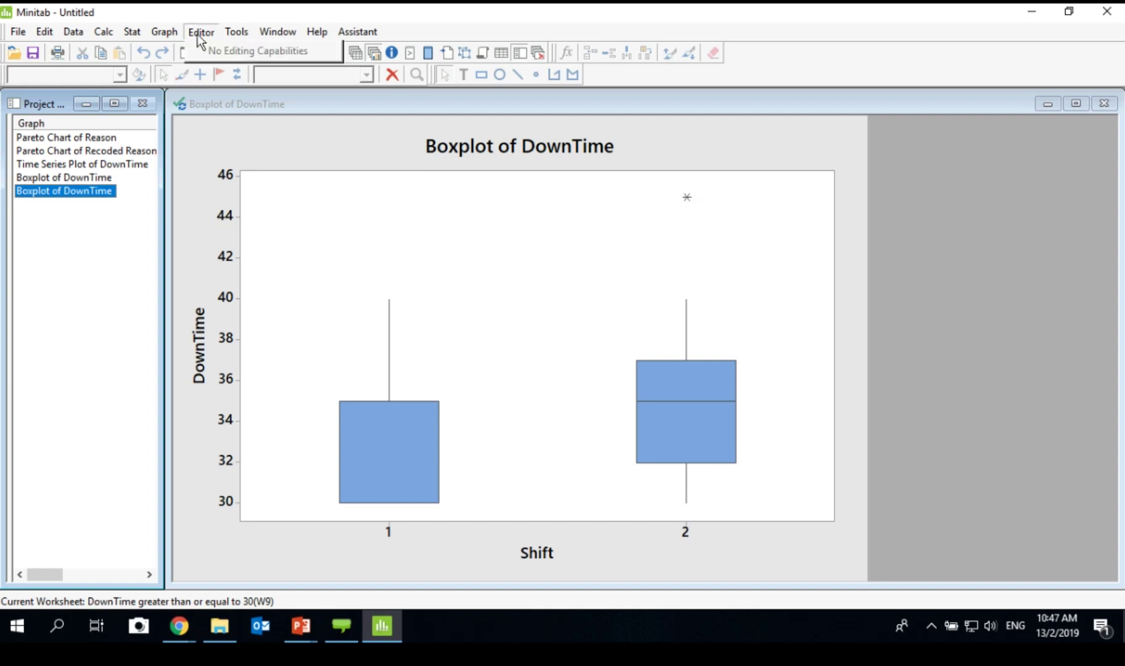
click(259, 163)
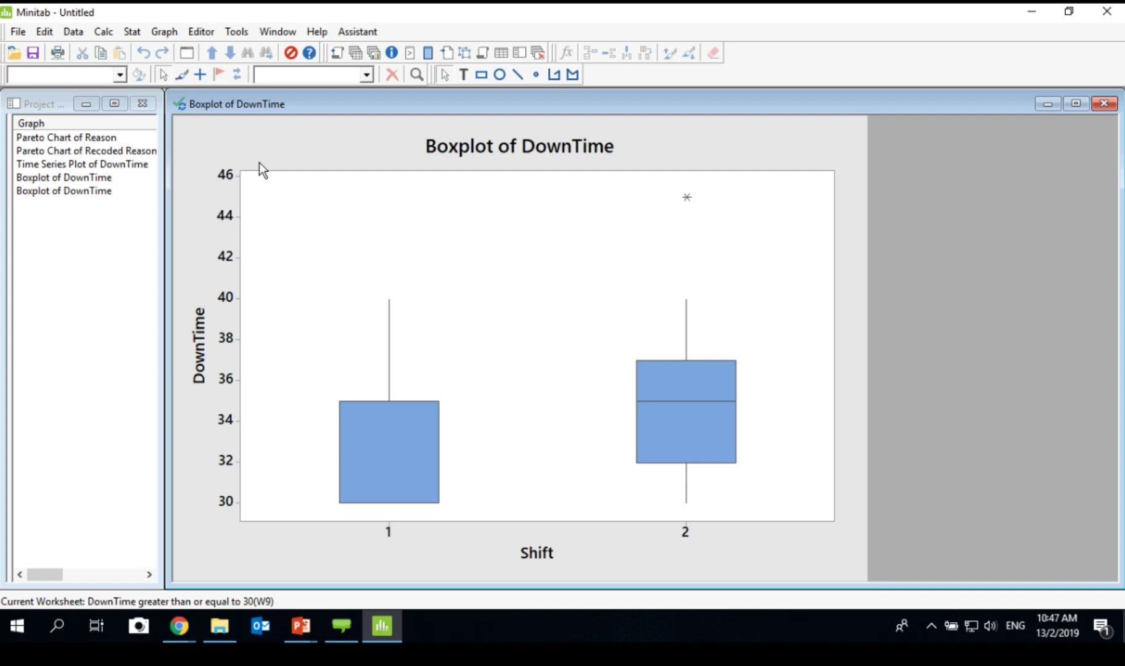
click(200, 32)
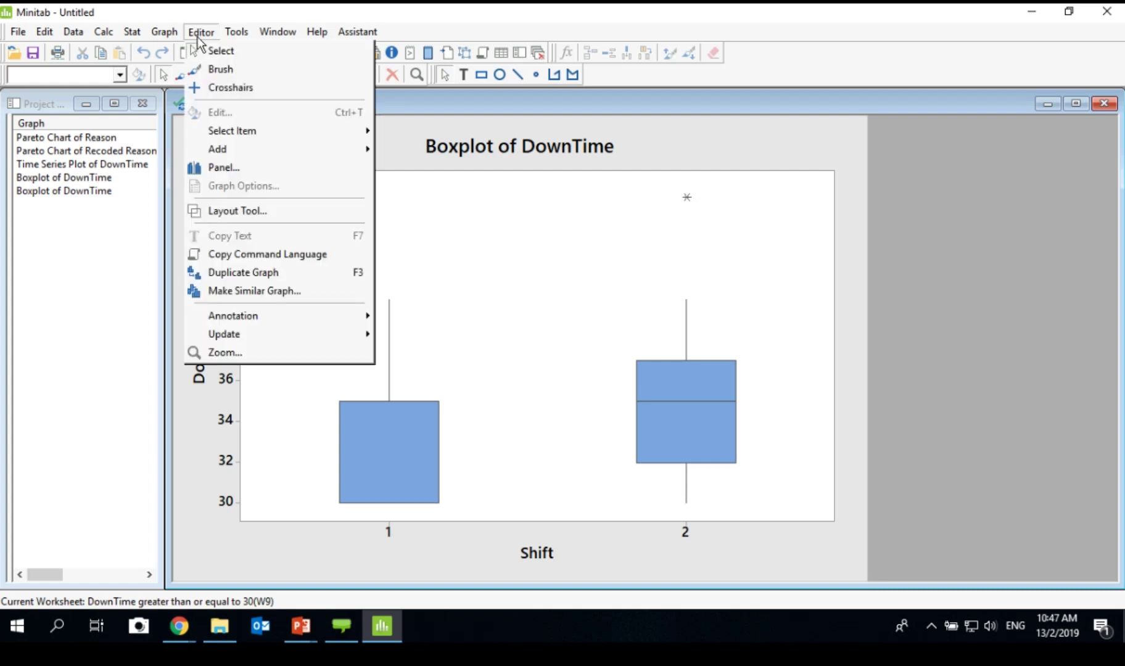
click(274, 292)
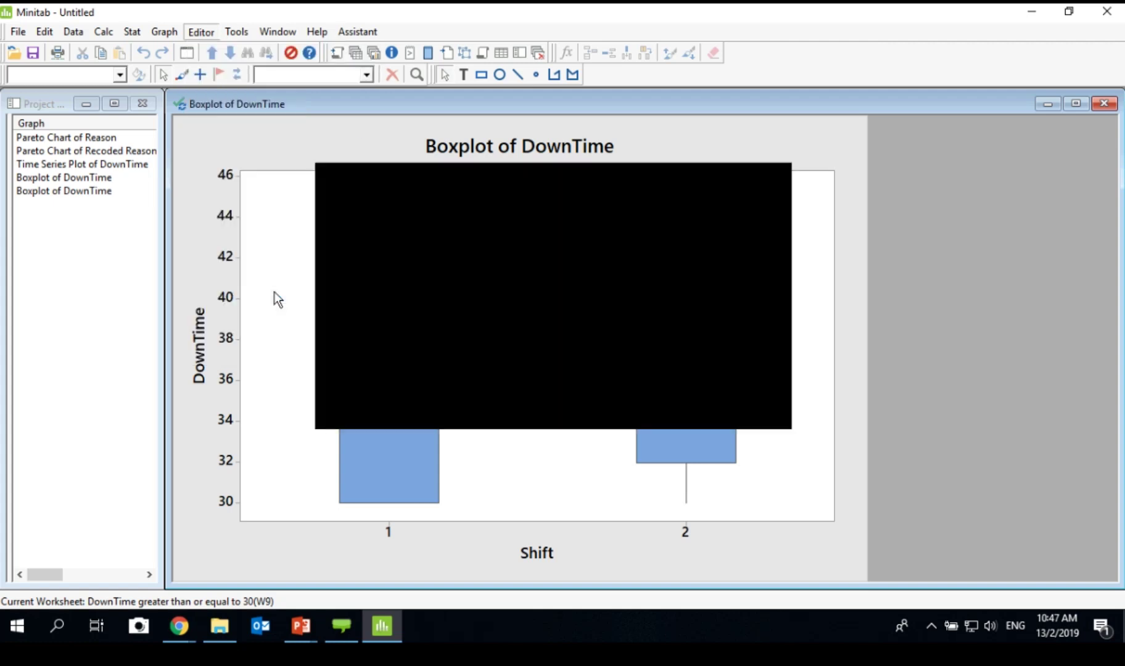
drag(566, 161, 705, 155)
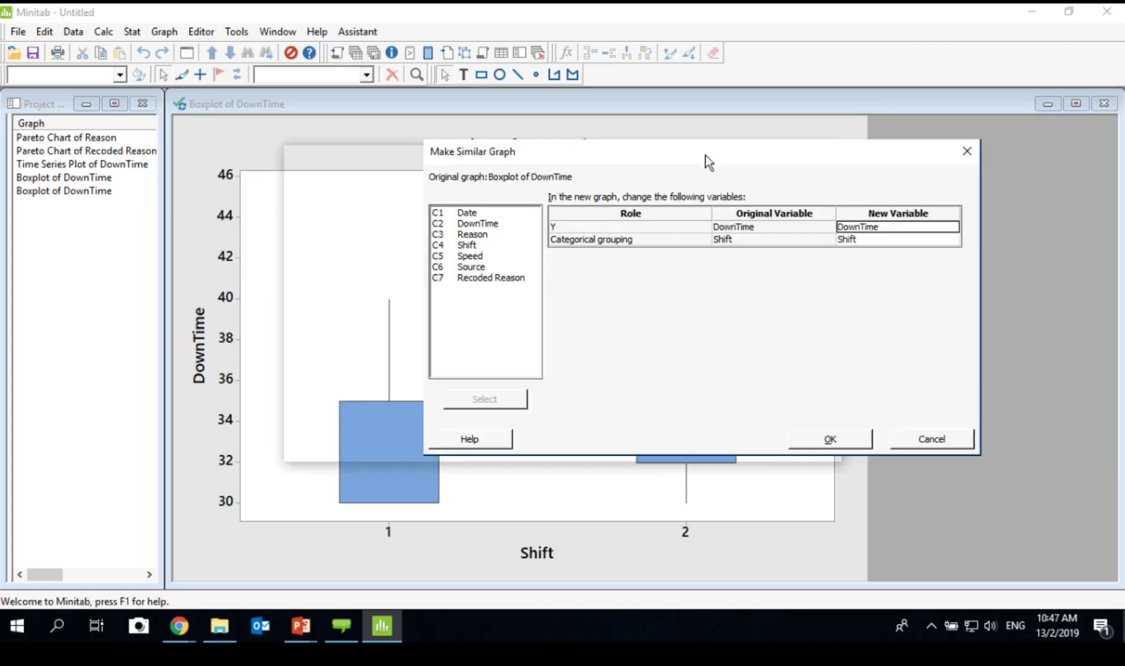
click(866, 241)
click(874, 247)
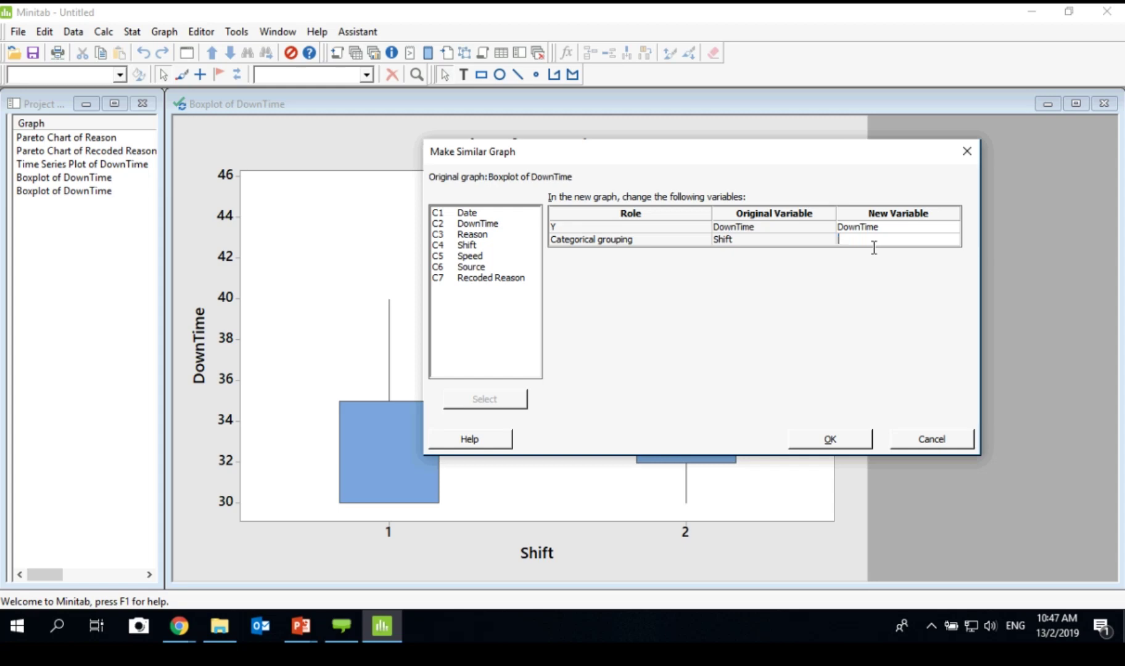
double_click(479, 255)
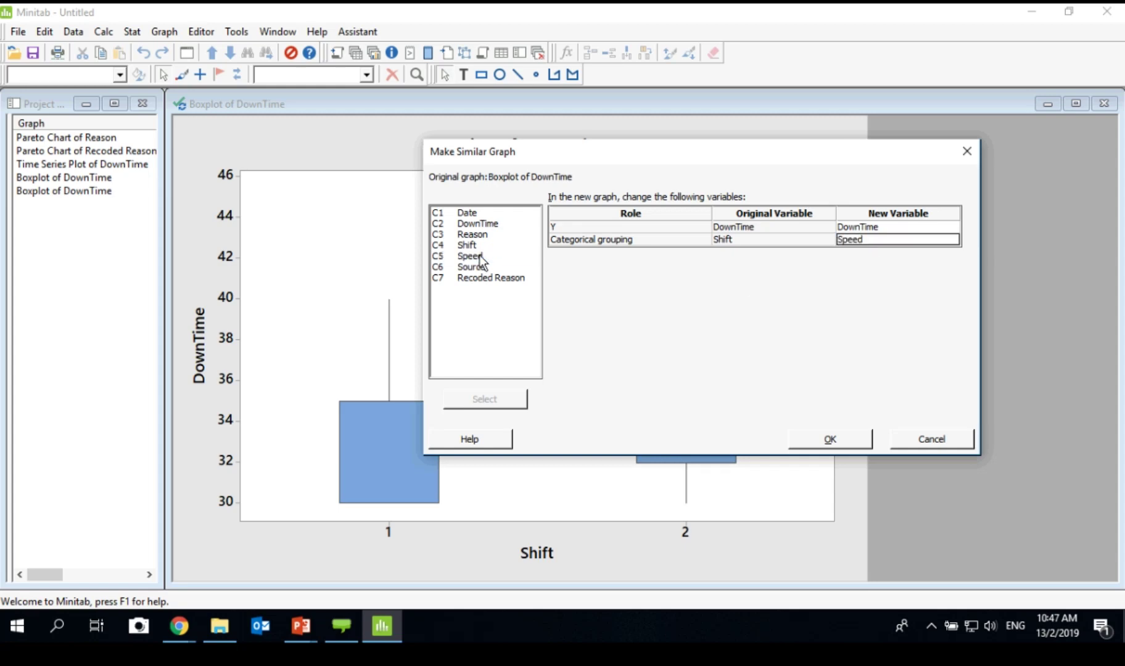
click(900, 441)
Make a similar graph from the Shift-grouped boxplot of DownTime, replacing the categorical grouping variable with Speed.
click(200, 31)
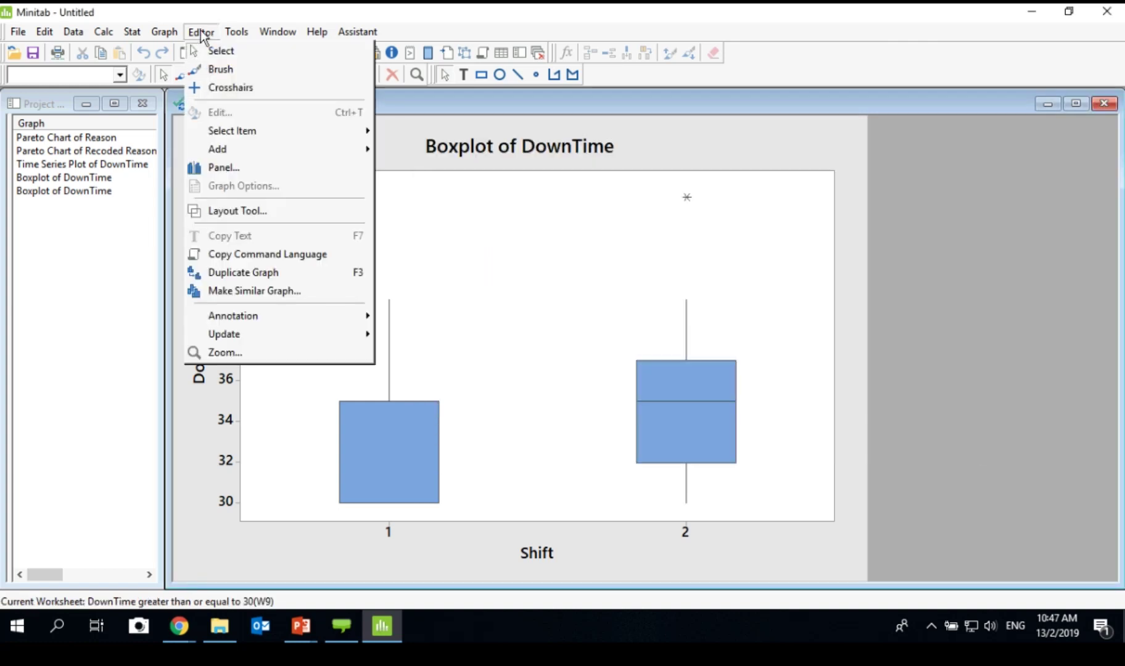
key(Right)
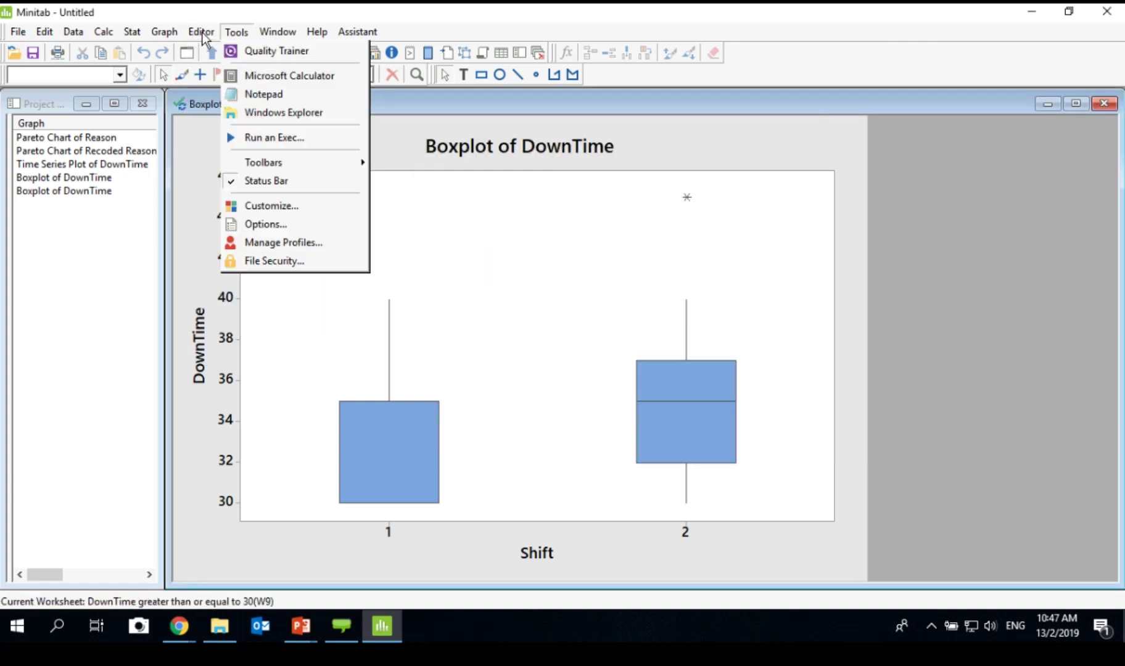
click(390, 145)
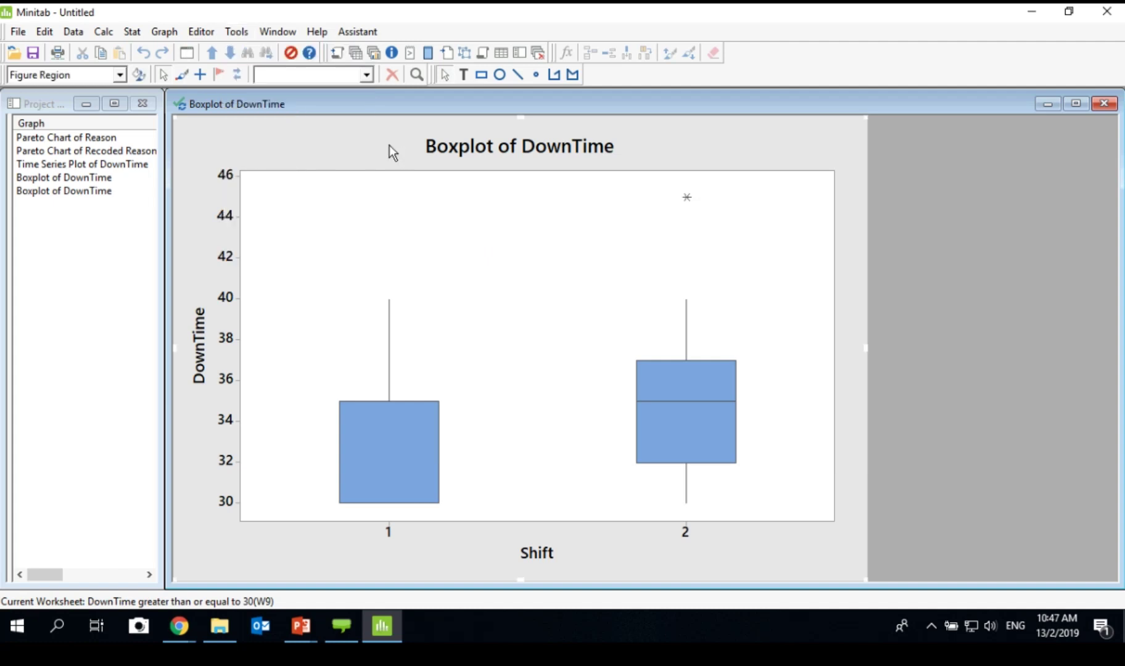
click(201, 32)
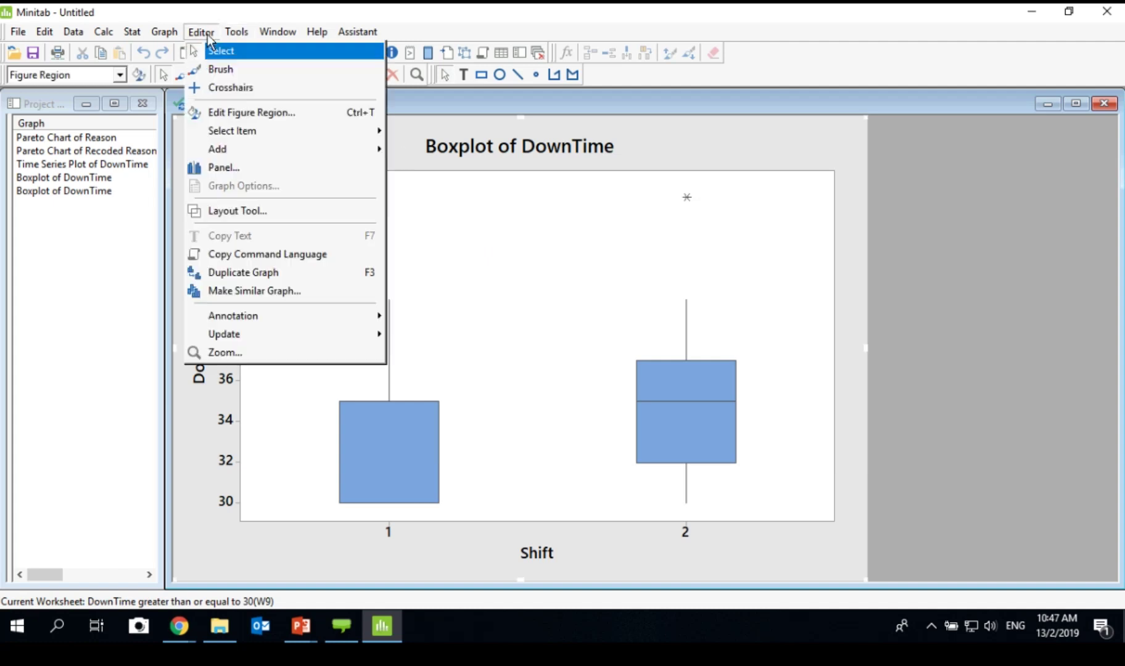
click(280, 295)
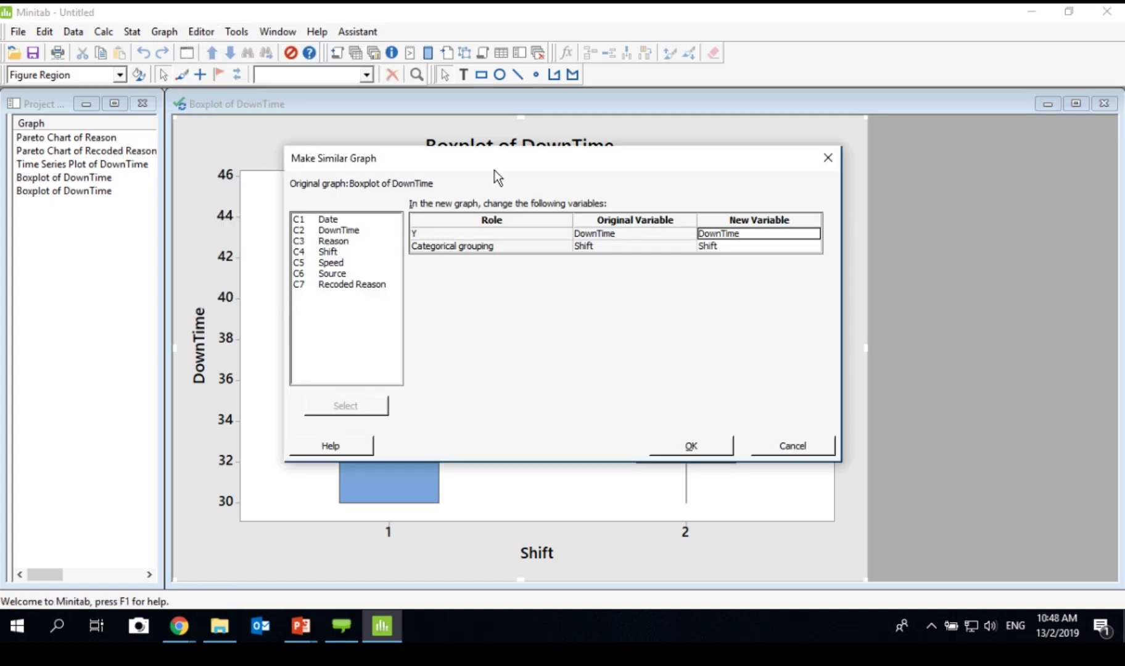
click(737, 246)
key(Delete)
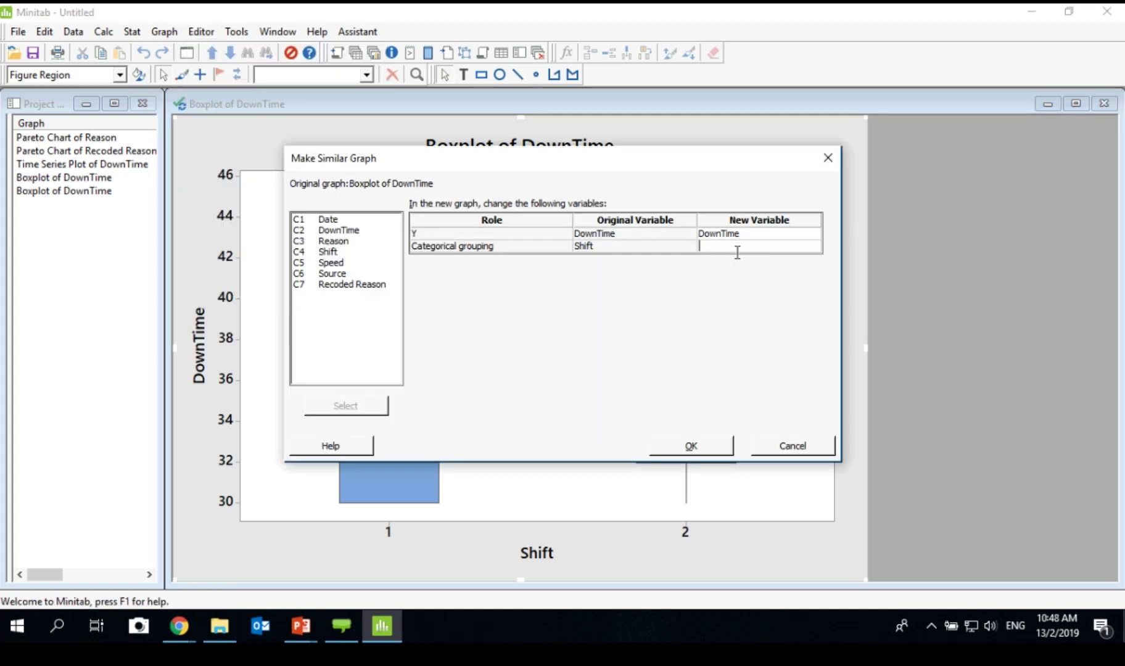
double_click(329, 263)
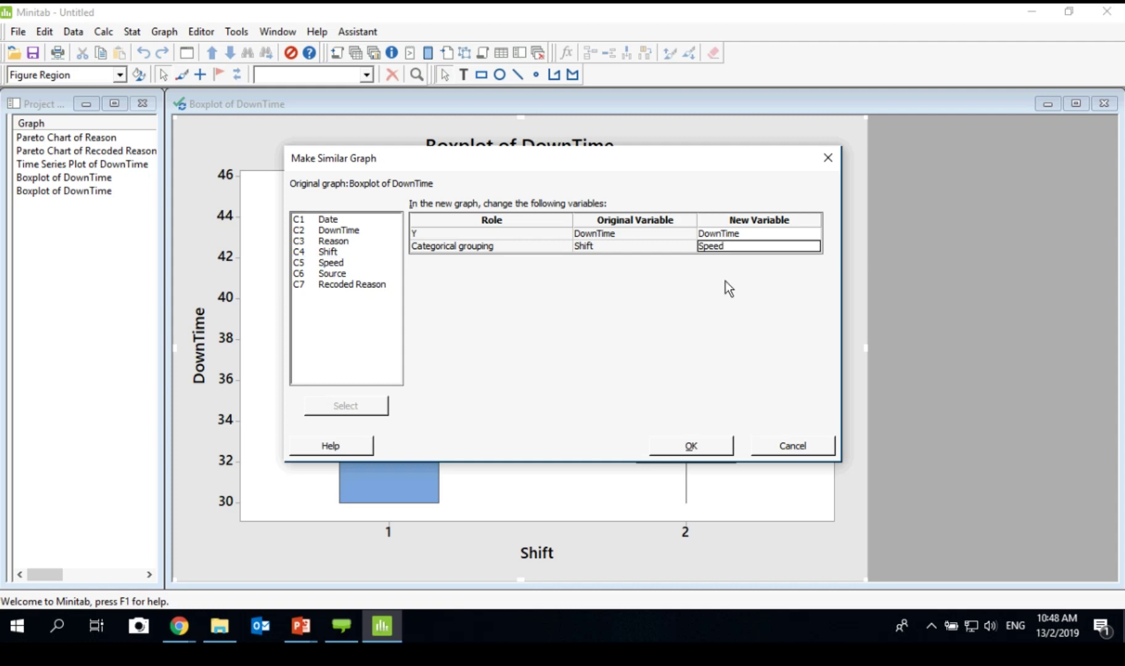
click(686, 447)
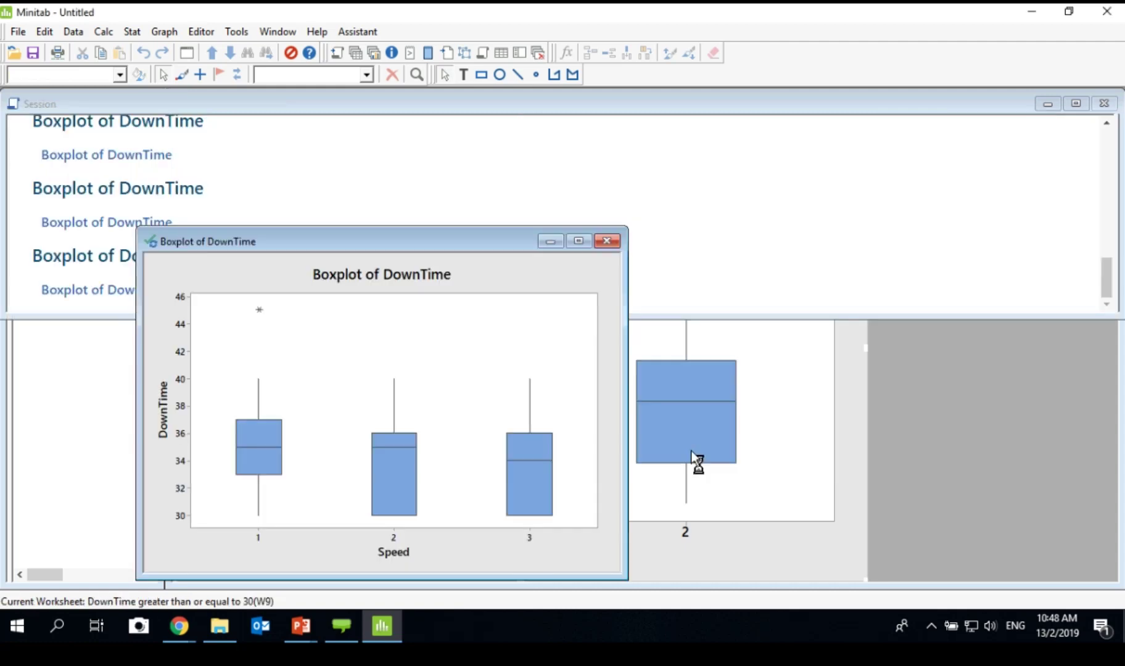
Show the project's graphs and compare the DownTime boxplot grouped by Speed with the one grouped by Shift.
click(454, 268)
click(374, 53)
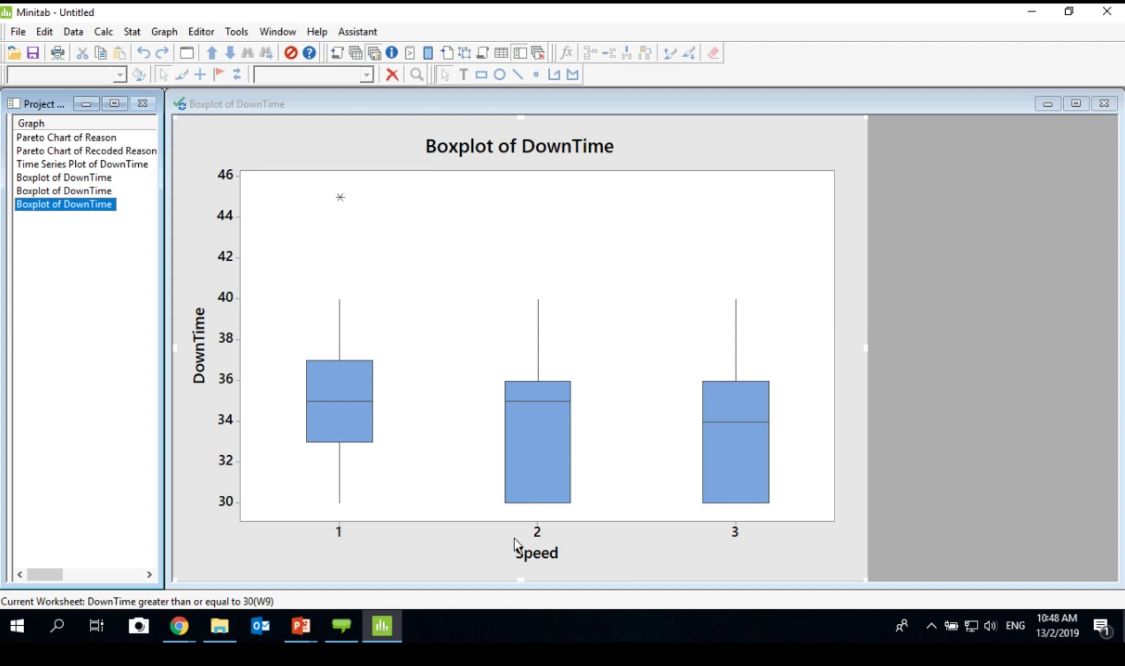
click(86, 191)
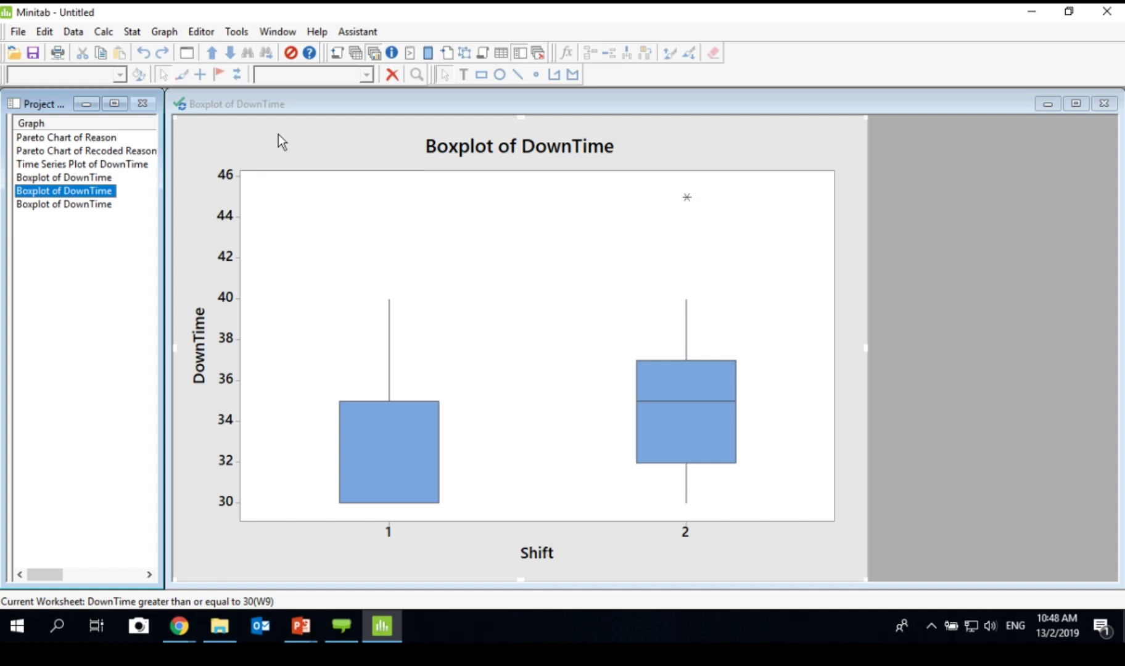
click(201, 34)
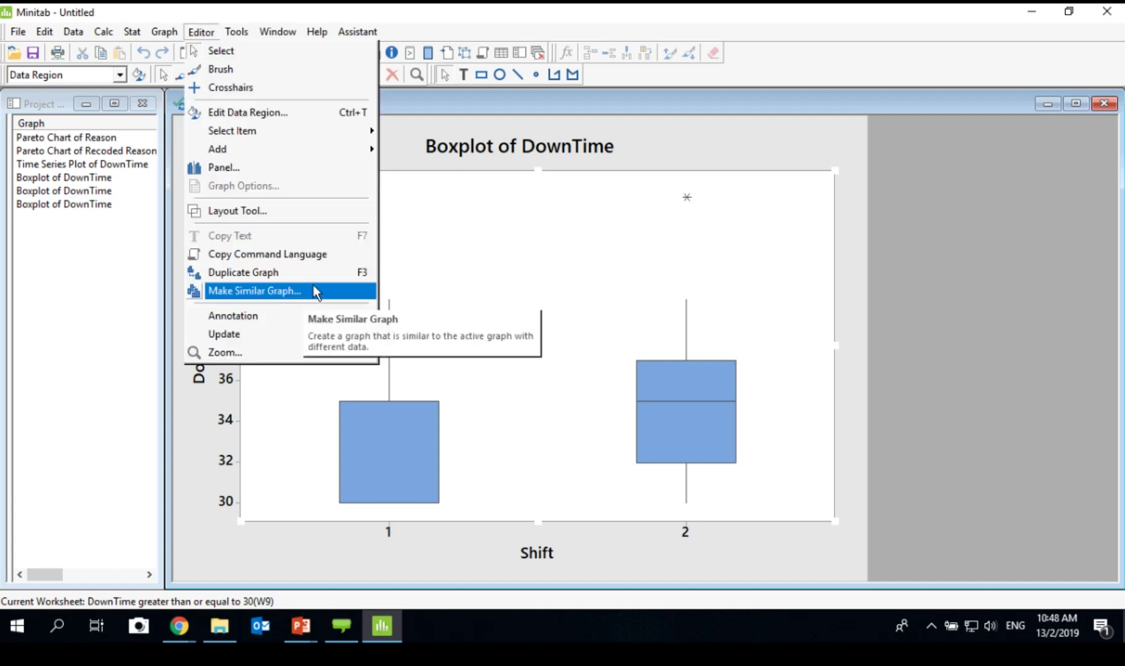
click(313, 286)
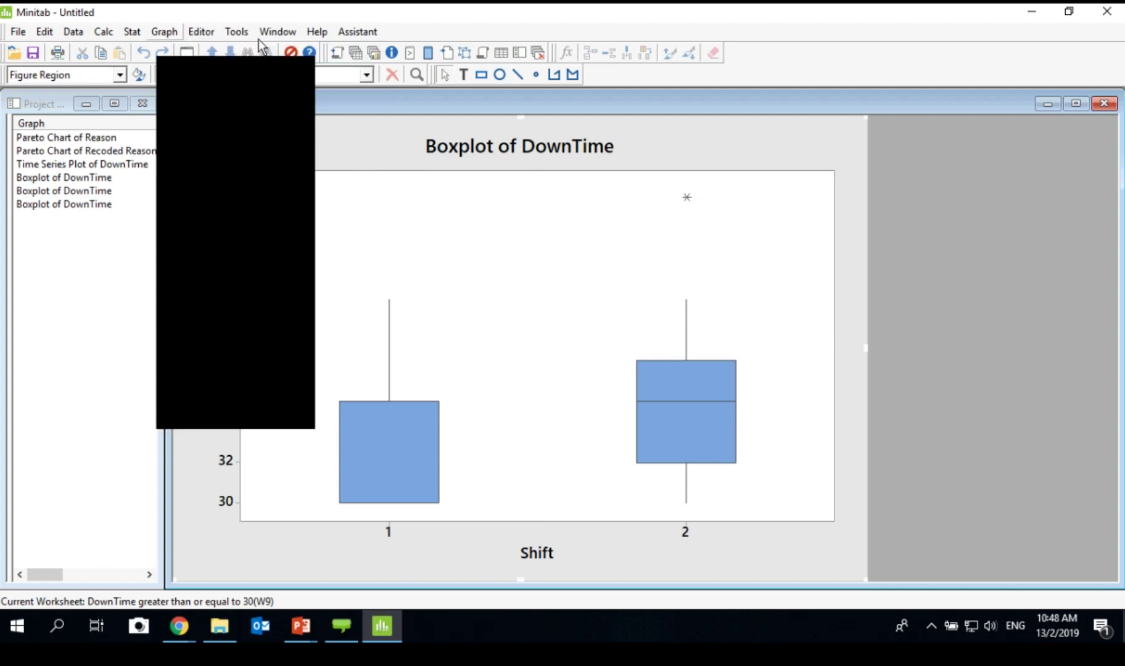
click(164, 32)
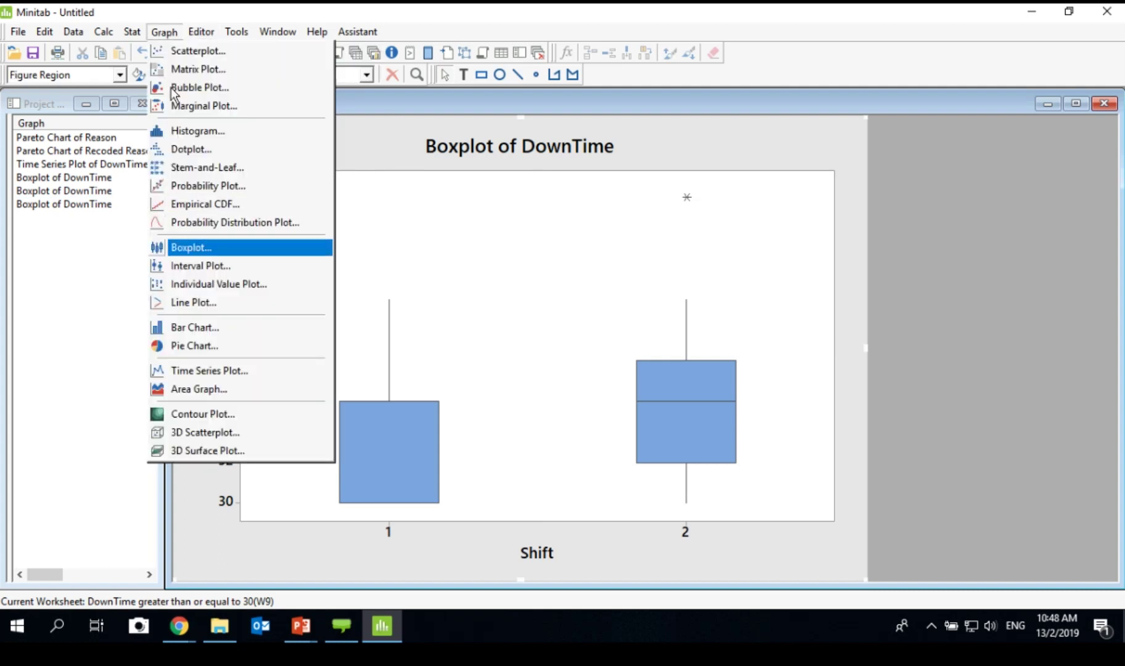
click(194, 249)
click(510, 262)
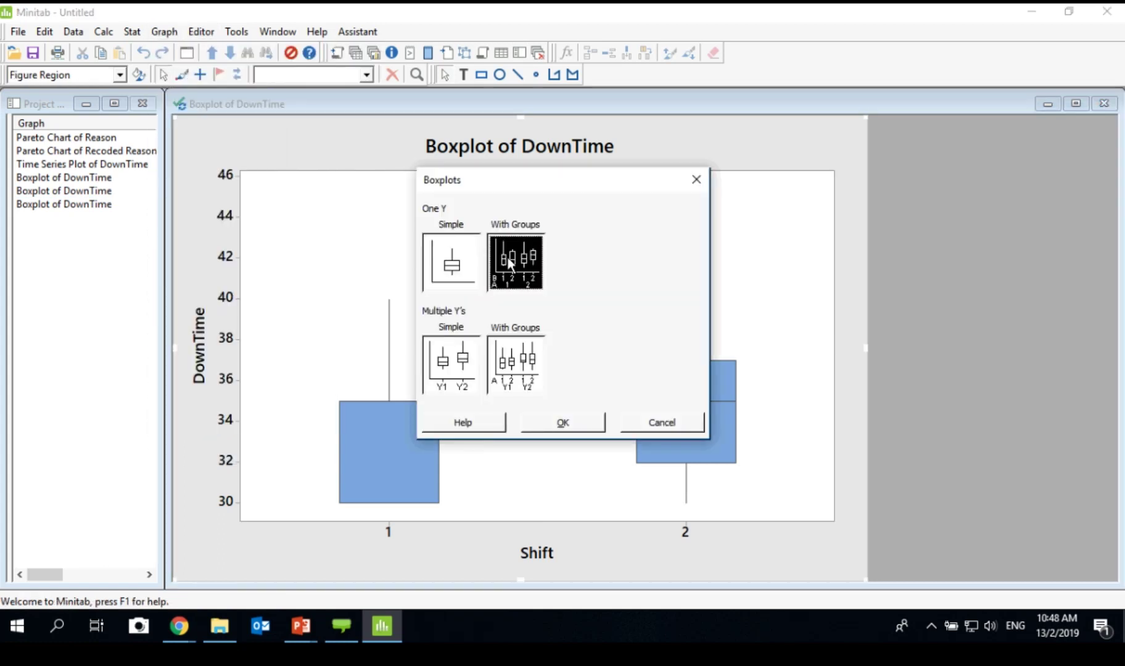
click(560, 422)
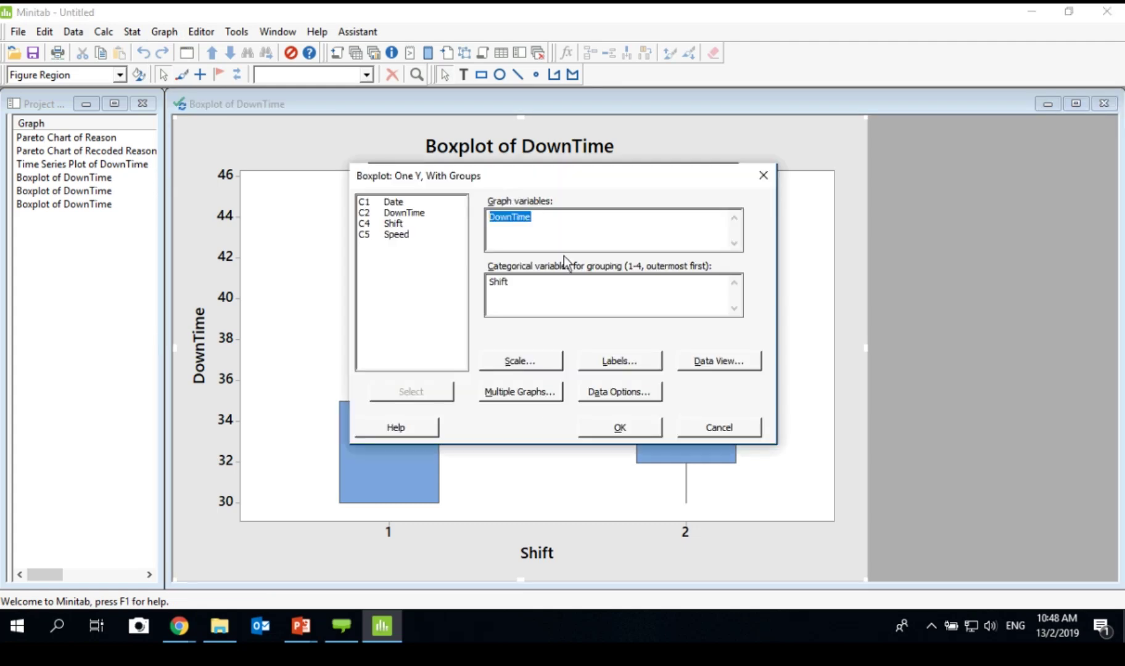
double_click(520, 289)
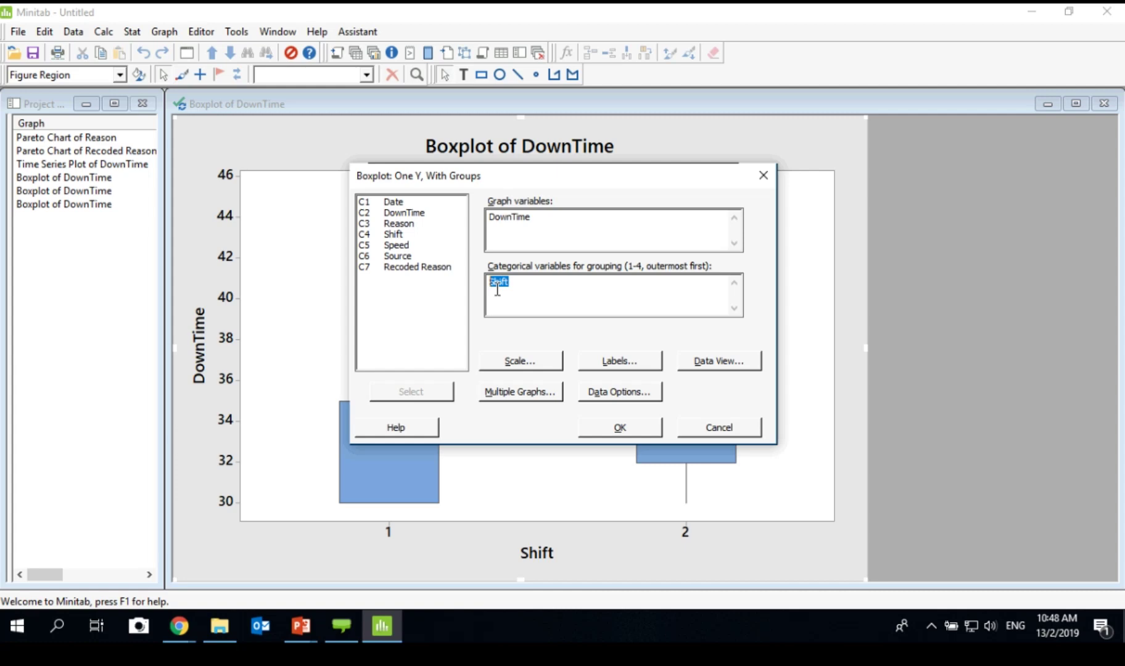
click(684, 427)
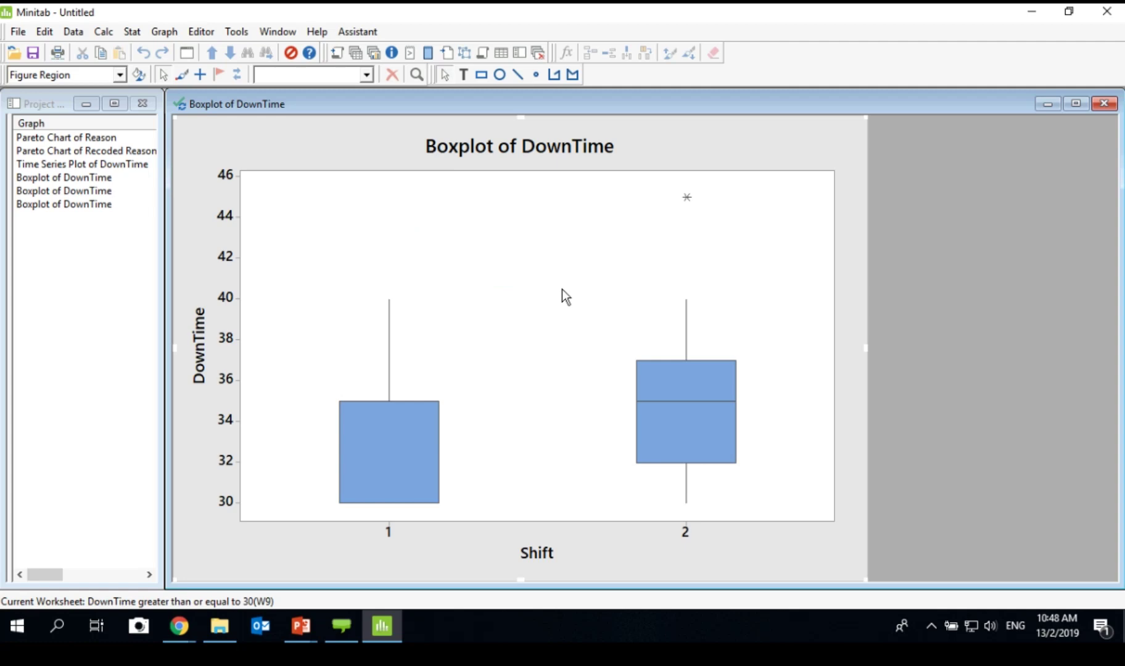
click(201, 31)
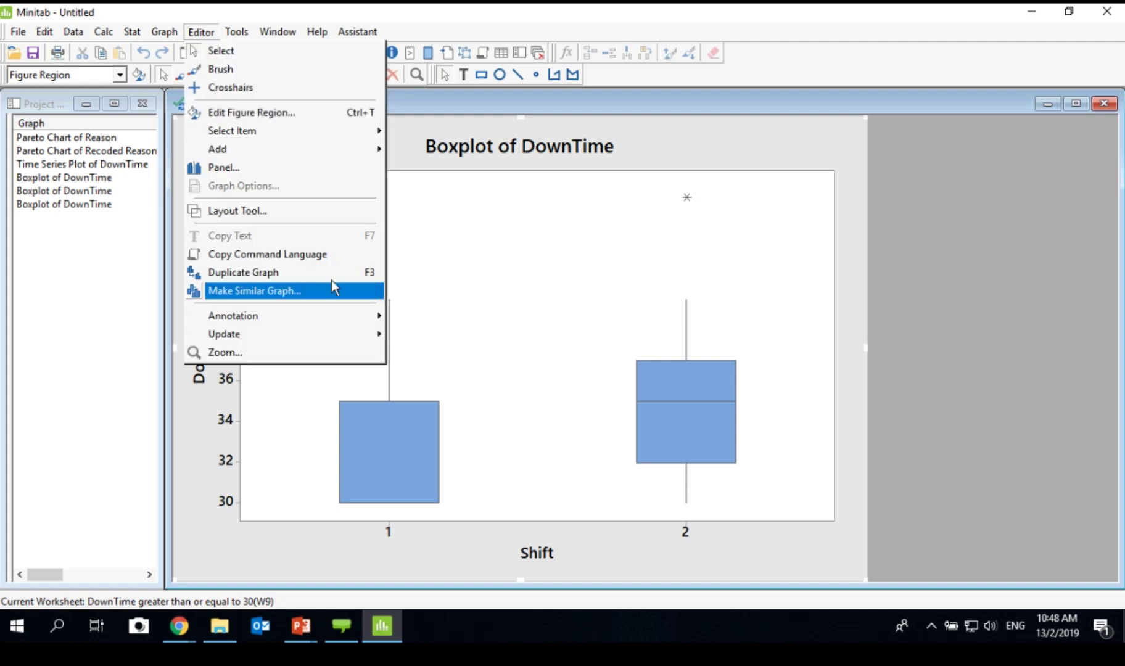
click(675, 156)
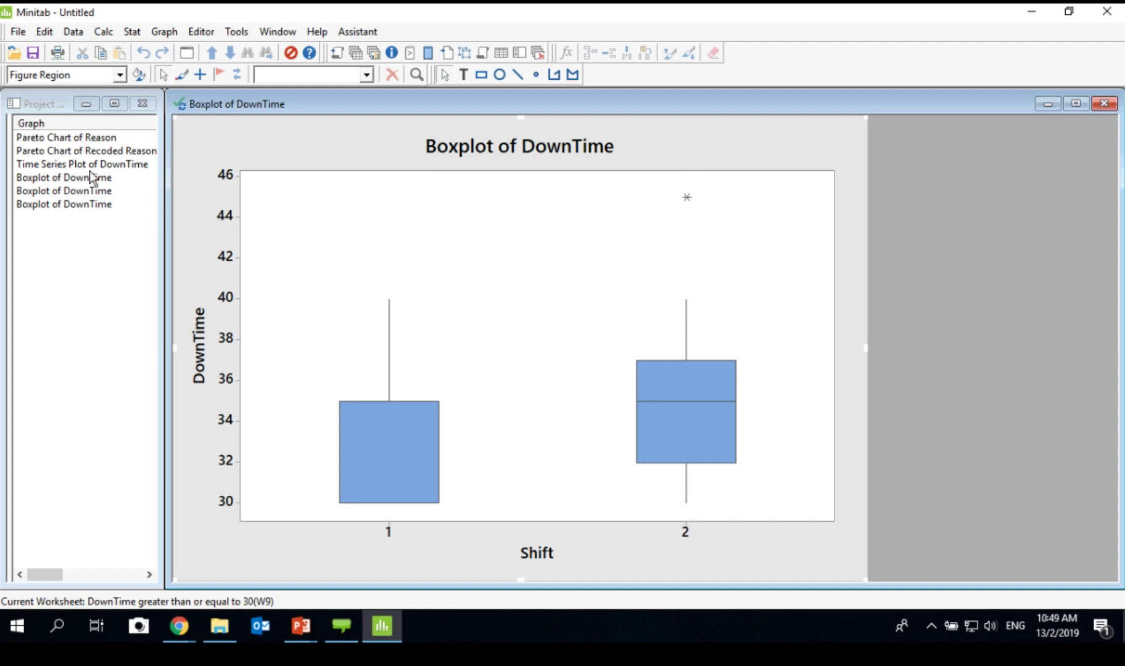
Create a two-by-two layout of Pareto Chart of Reason, Time Series Plot of DownTime, and the DownTime boxplots by Shift and Speed, and maximize it.
click(92, 140)
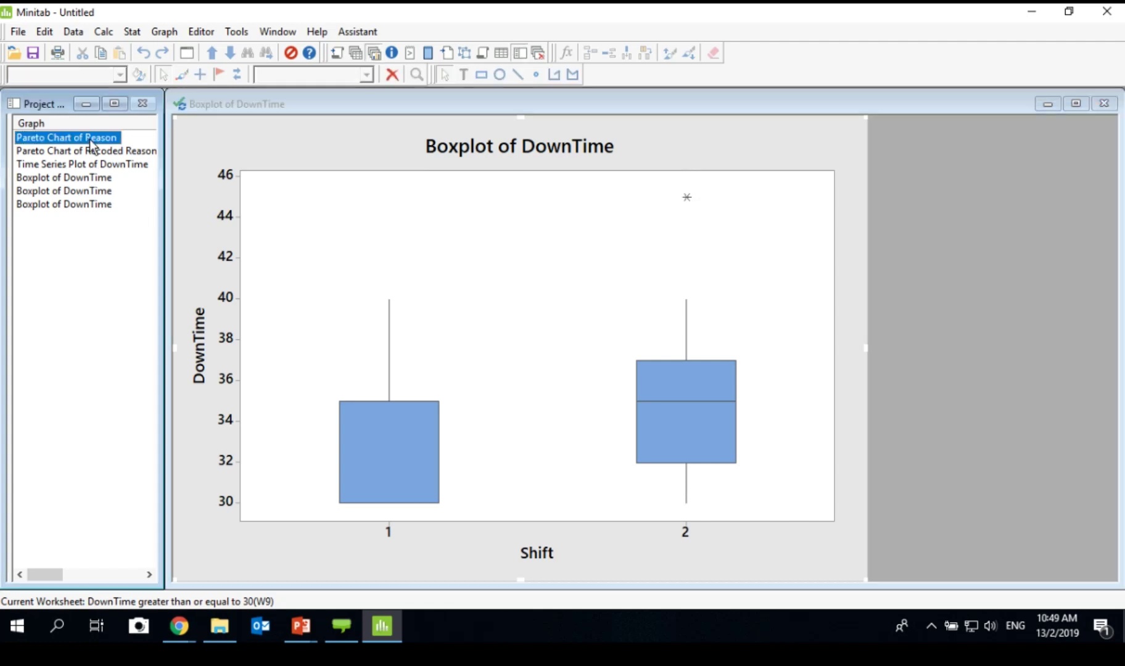
right_click(92, 145)
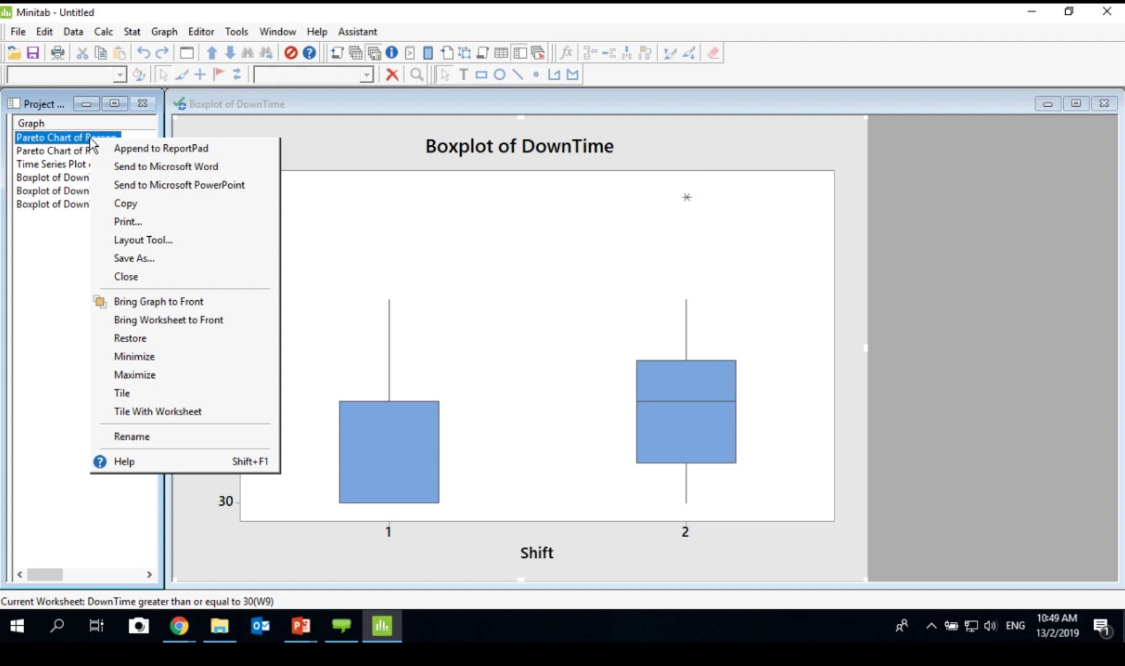
click(142, 239)
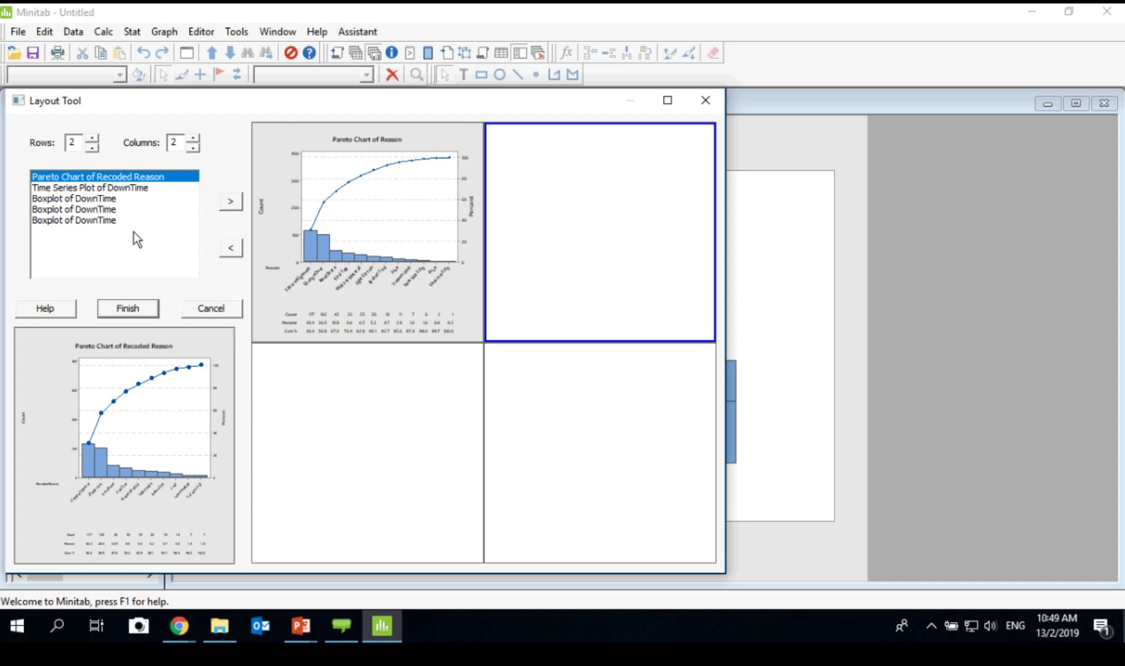
double_click(95, 190)
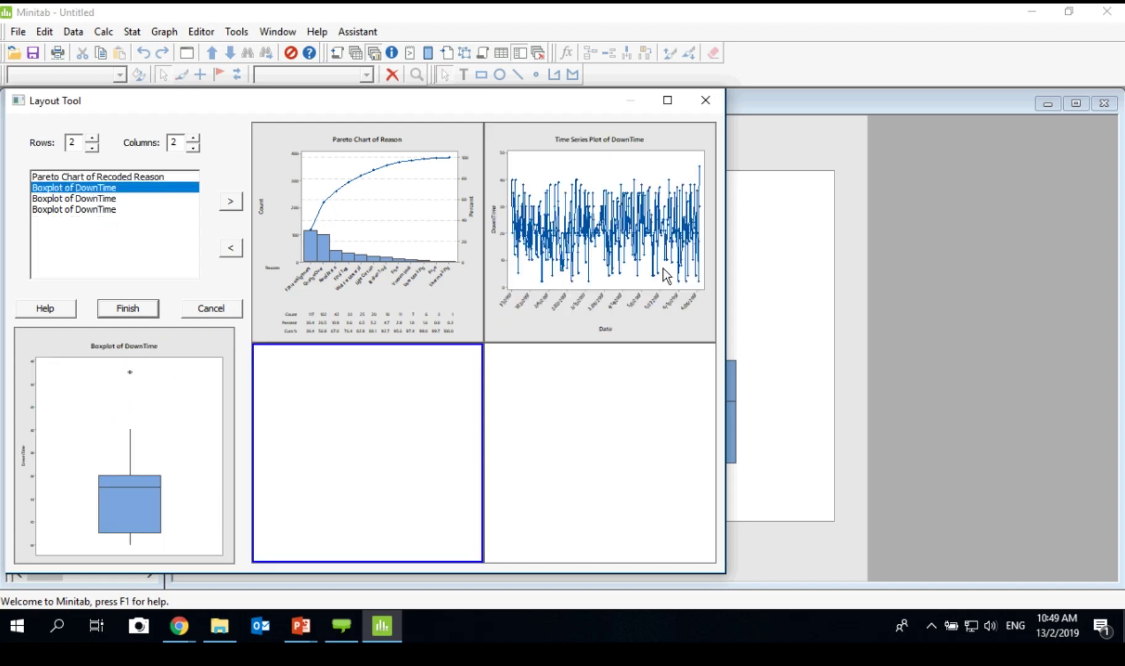
double_click(116, 210)
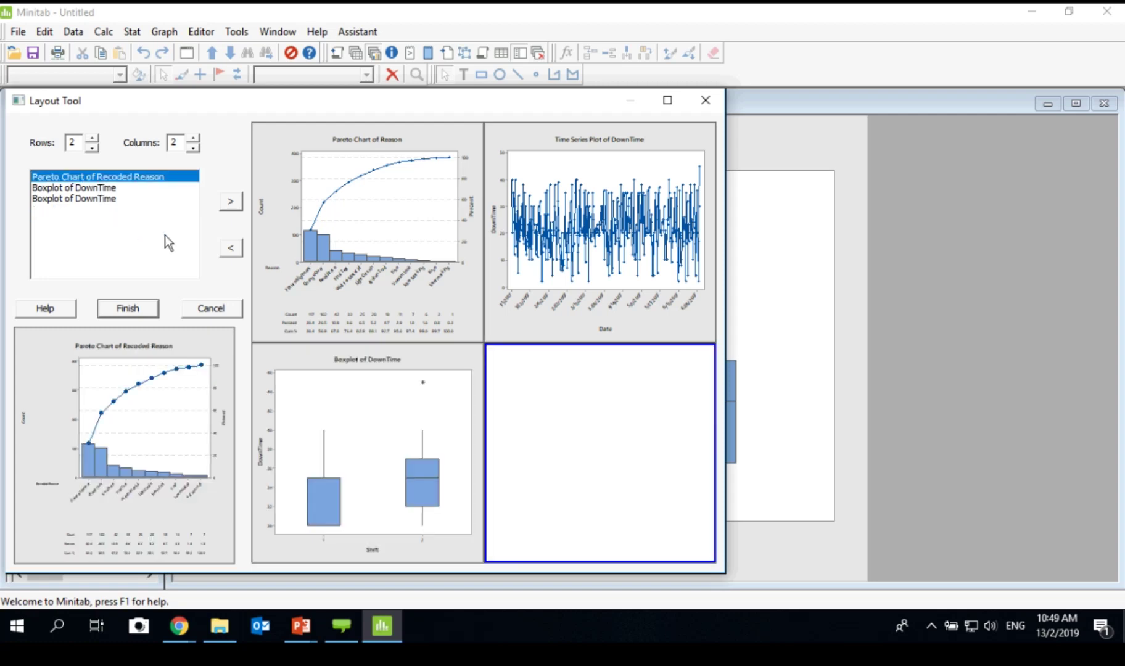
double_click(101, 200)
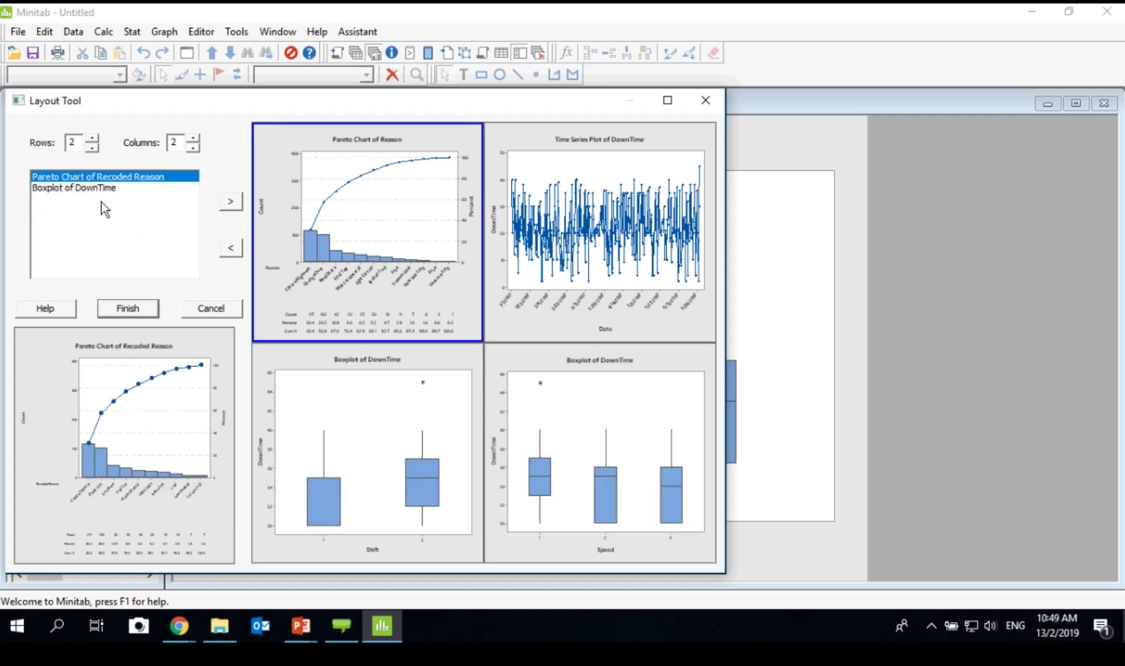
click(143, 309)
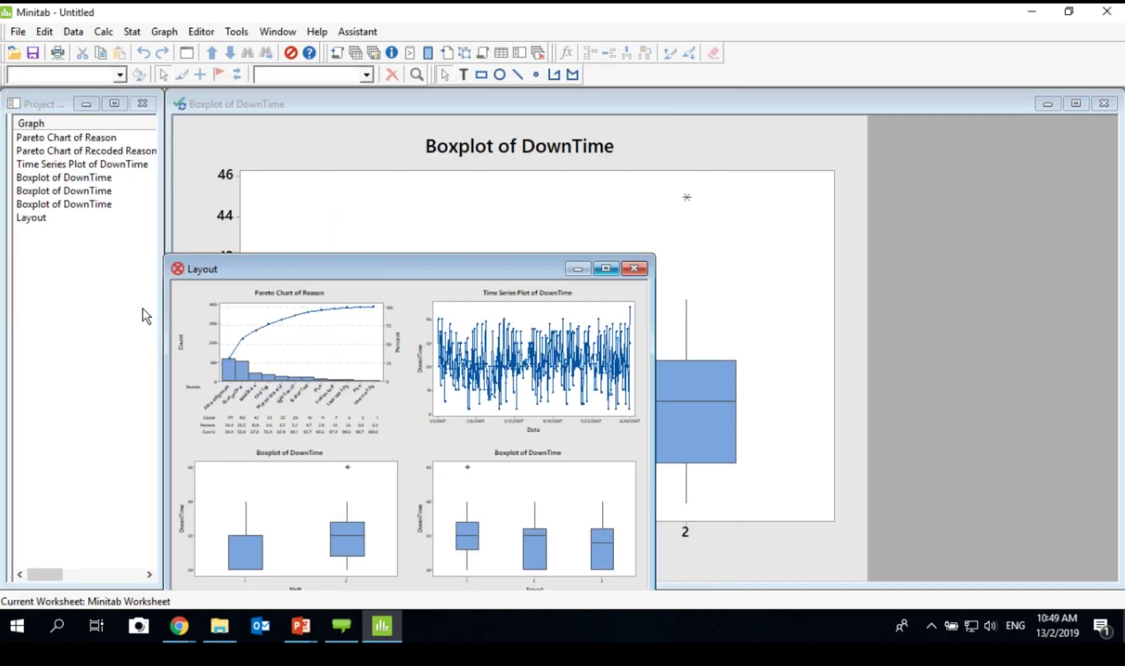
click(606, 268)
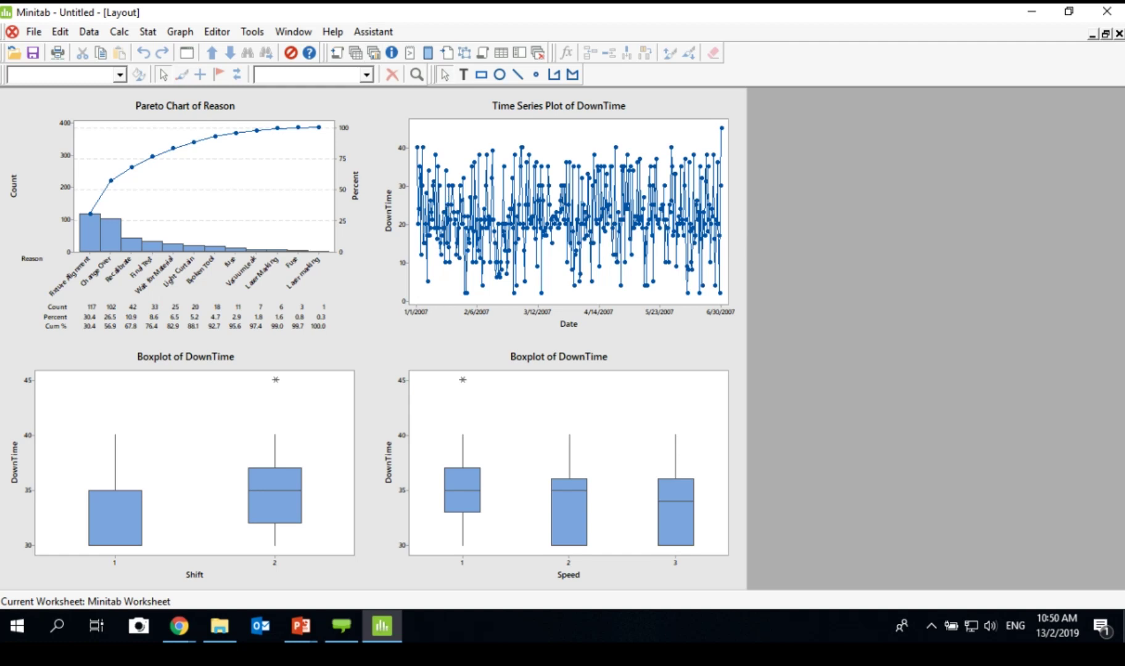
Start another layout from the Pareto Chart of Reason in the project's graphs, with 3 rows and 1 column.
click(374, 53)
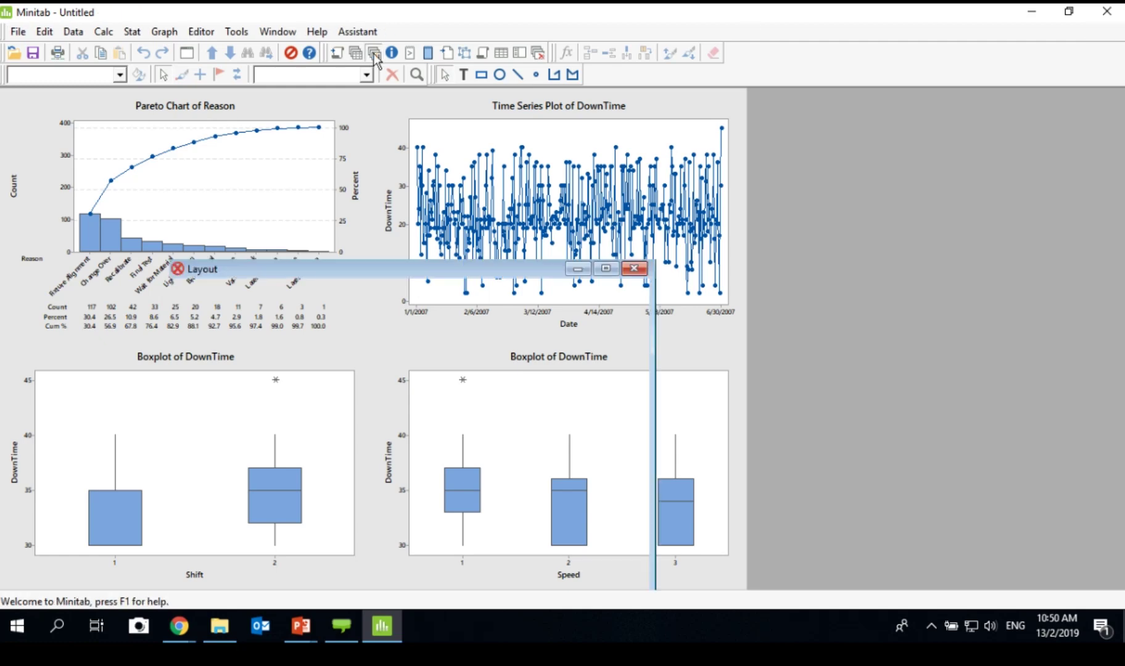
click(77, 137)
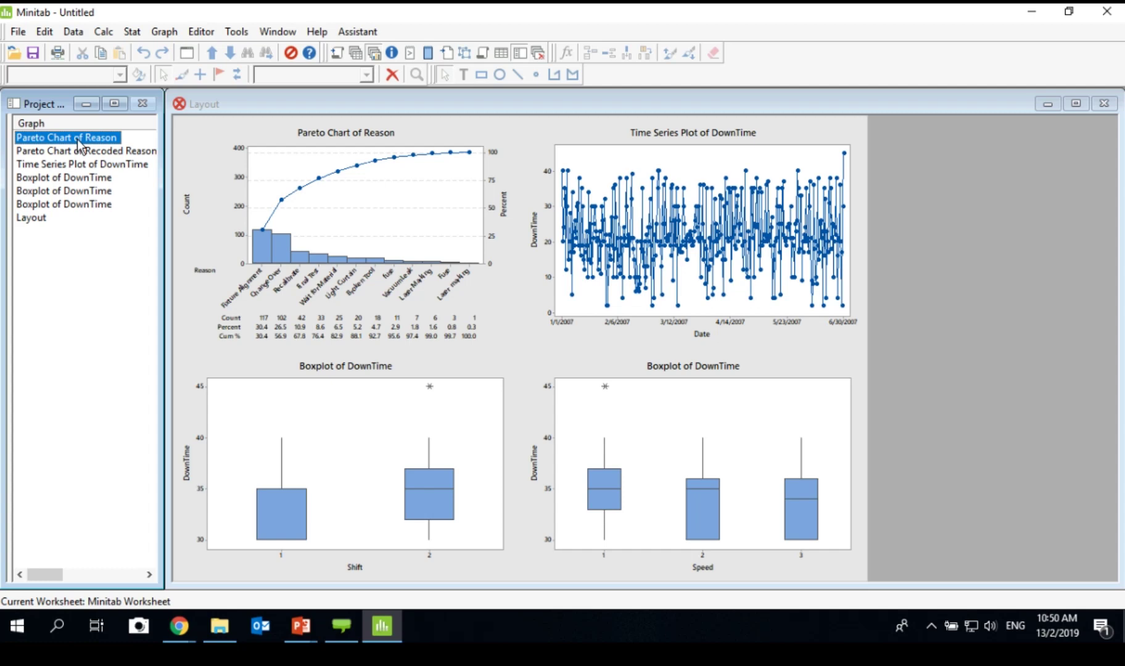
right_click(77, 140)
click(155, 243)
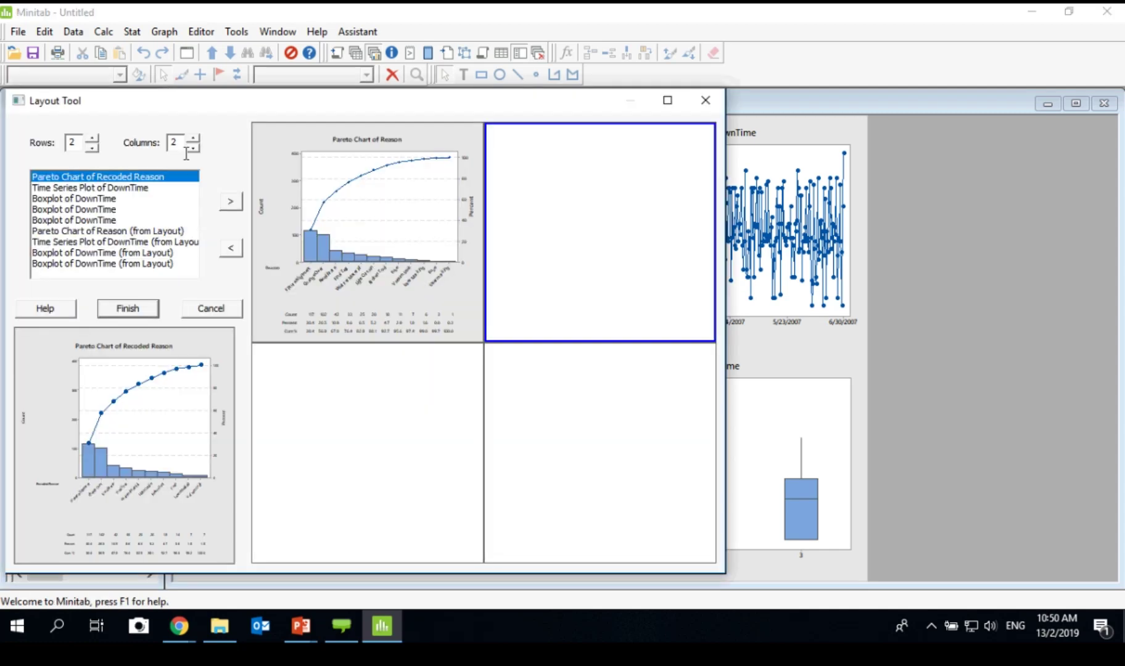
click(93, 138)
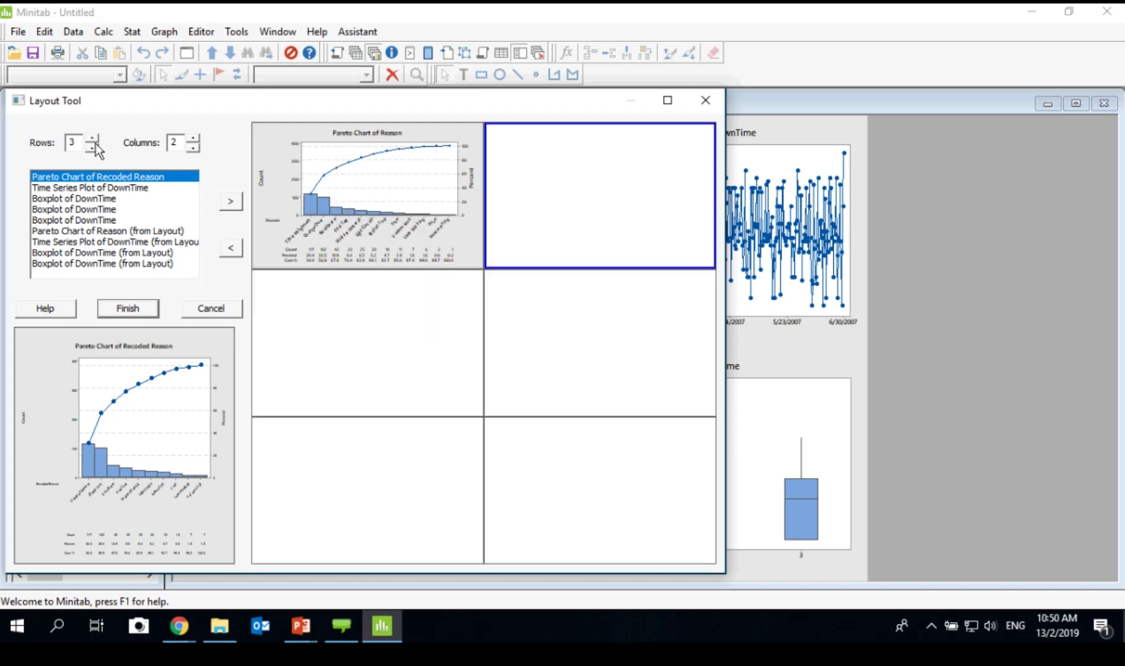
click(196, 139)
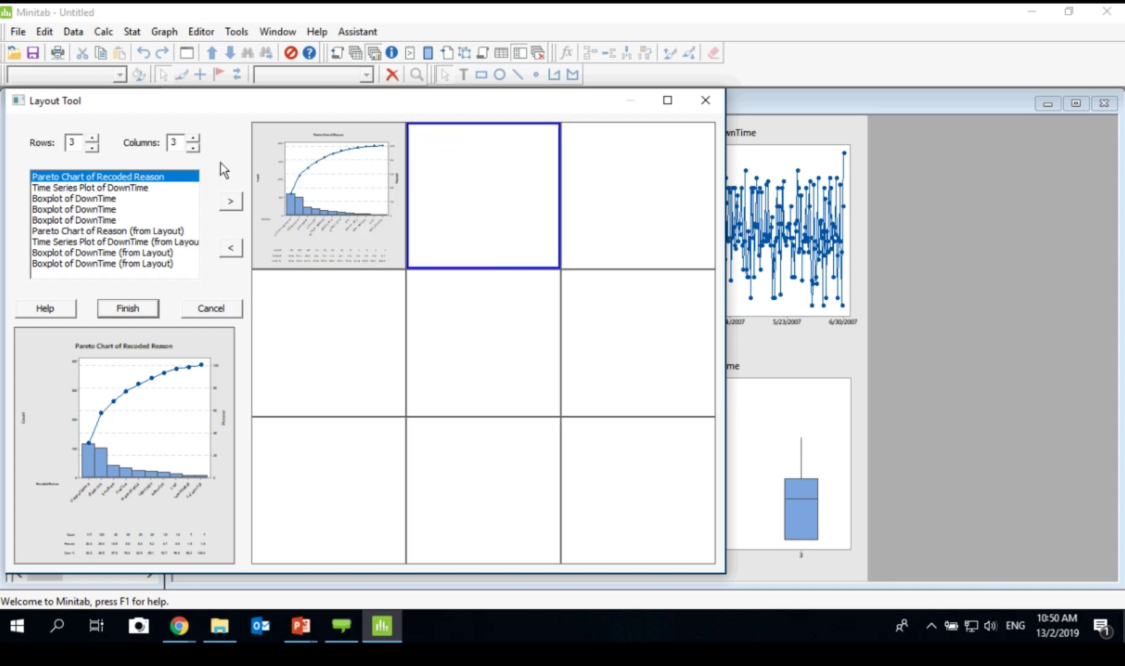
double_click(192, 148)
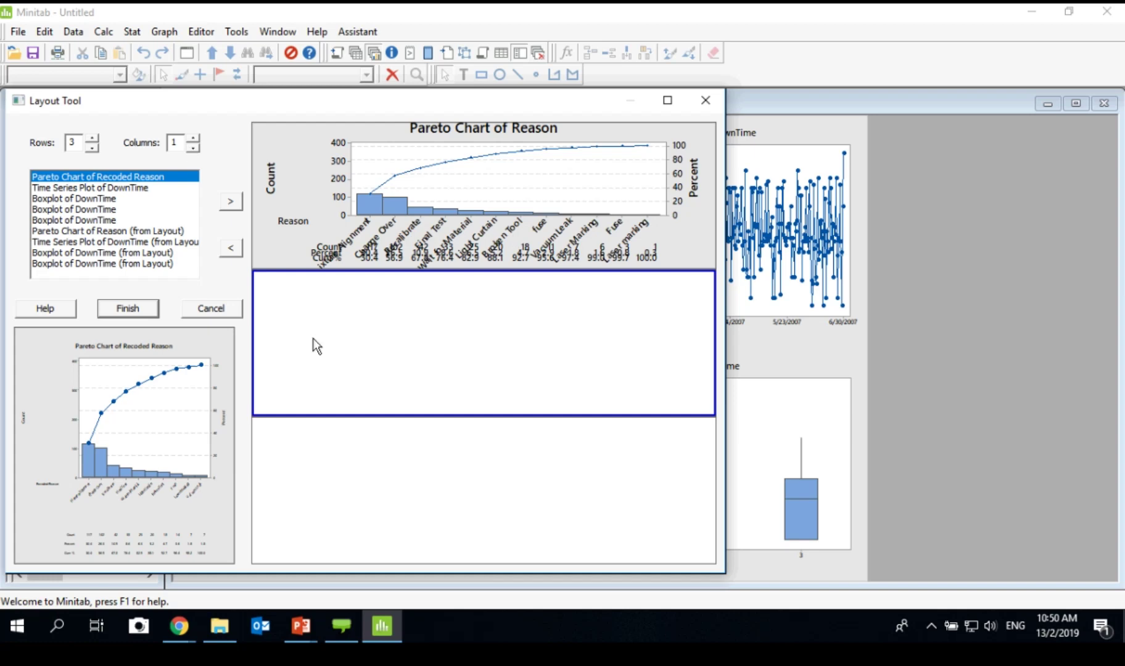
Add the Time Series Plot of DownTime and the Speed-grouped boxplot from the earlier layout, finish the layout, and minimize its window.
double_click(93, 188)
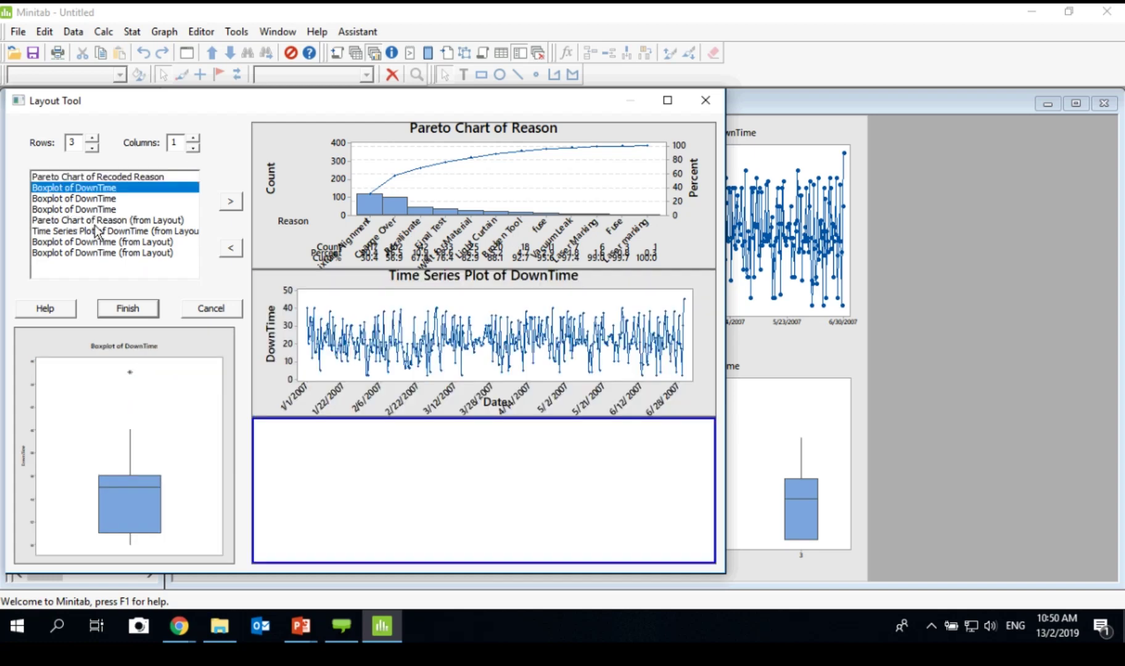
double_click(126, 253)
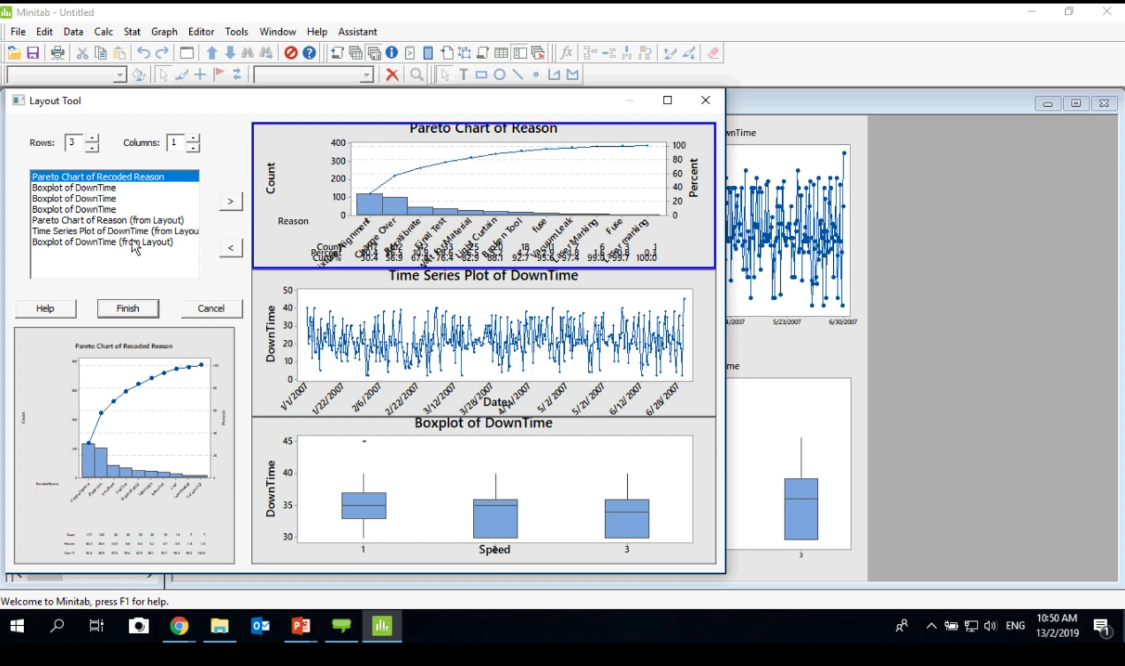
click(143, 312)
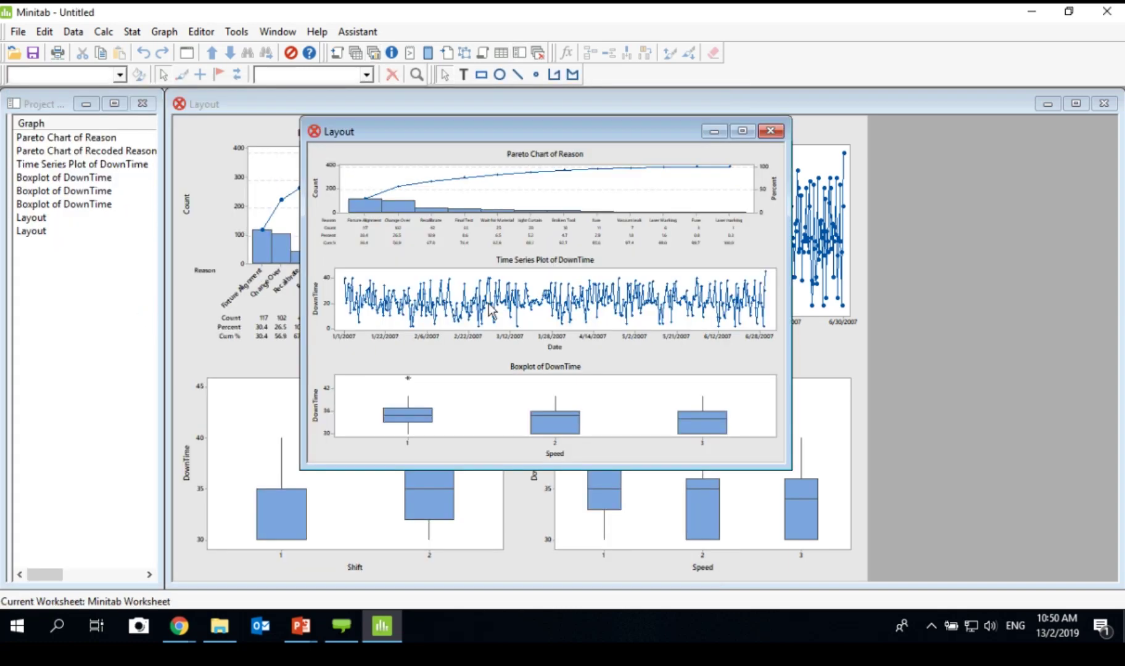
mouse_move(491, 310)
click(717, 132)
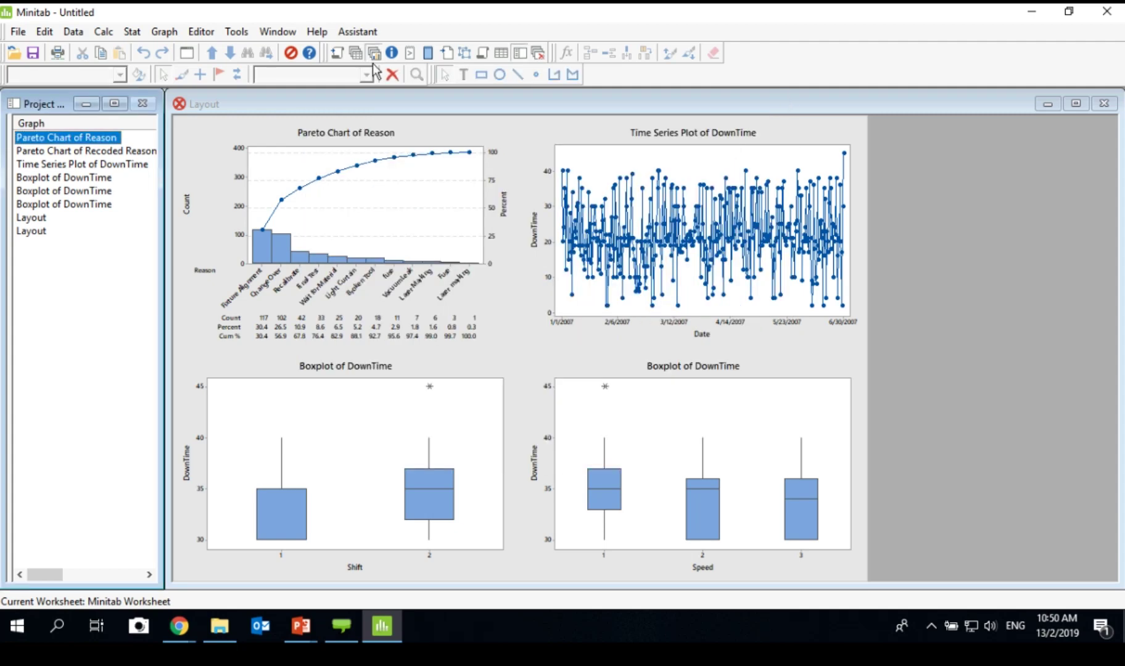
Return to the DownTime greater than or equal to 30(W9) worksheet and start the Assistant's Graphical Summary from its graphical analyses.
click(357, 53)
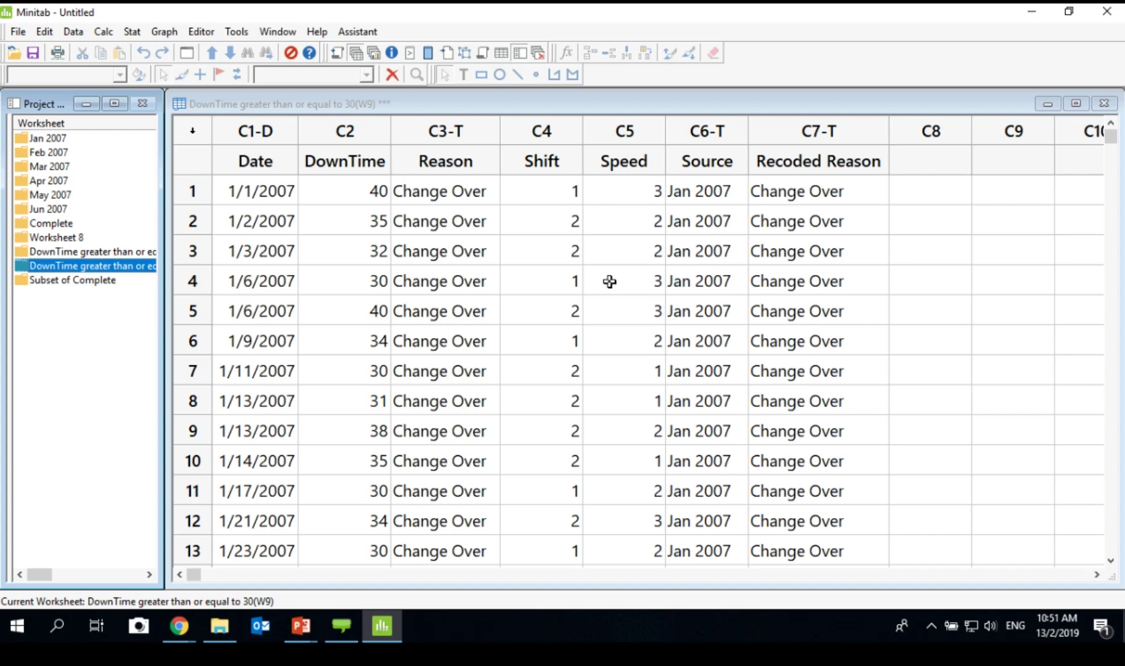
click(359, 32)
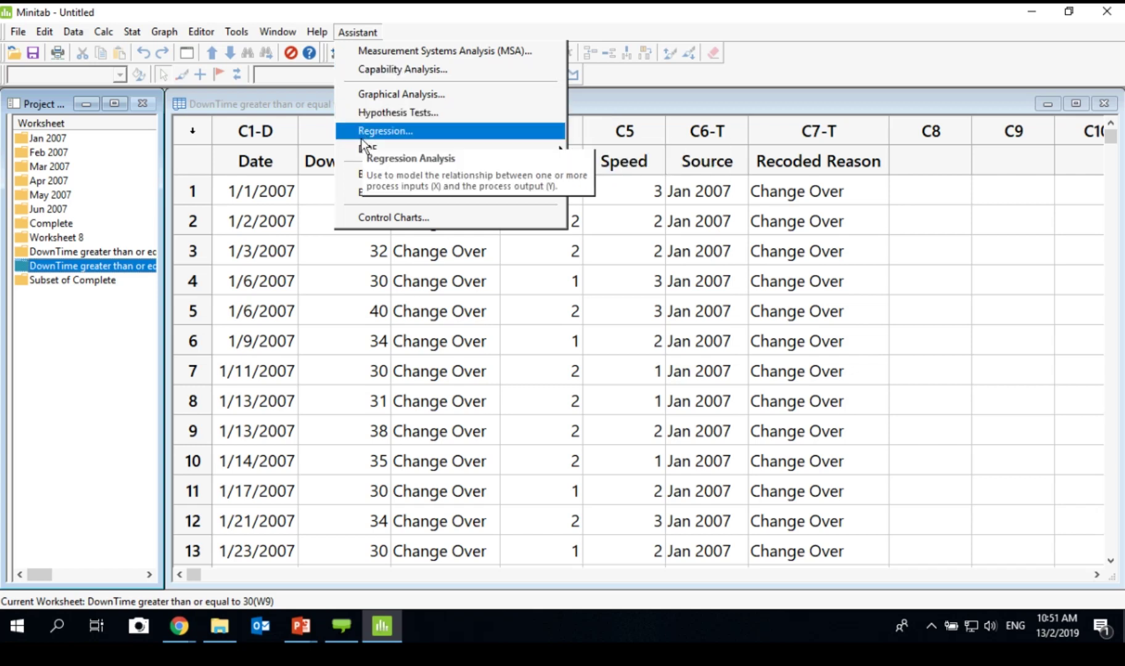
mouse_move(365, 151)
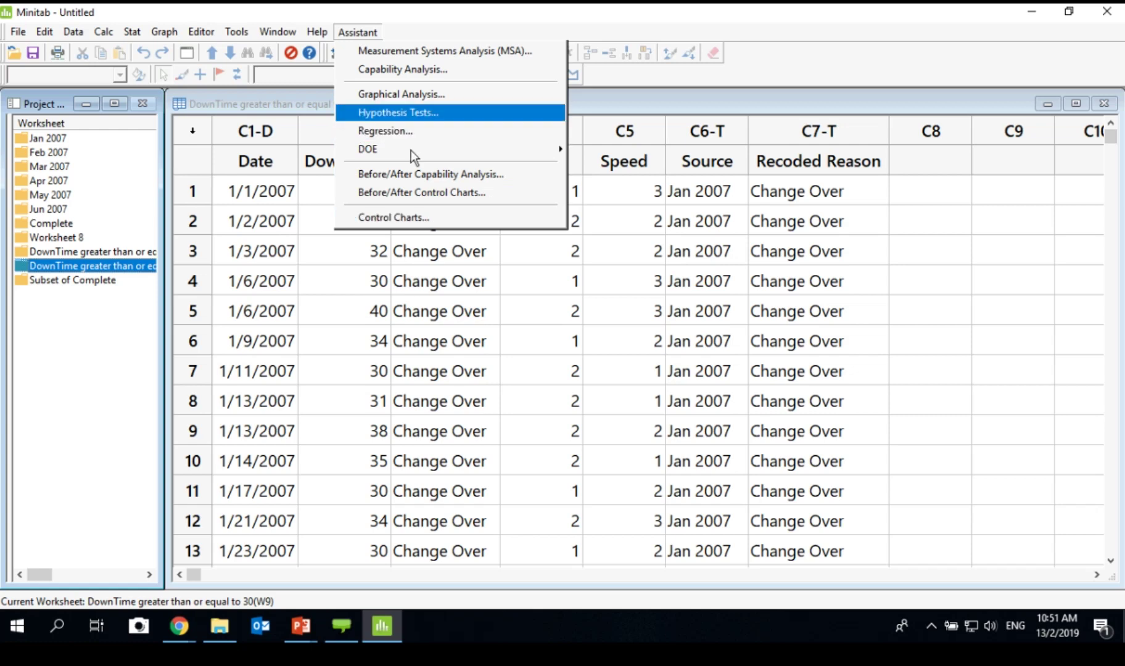
click(430, 90)
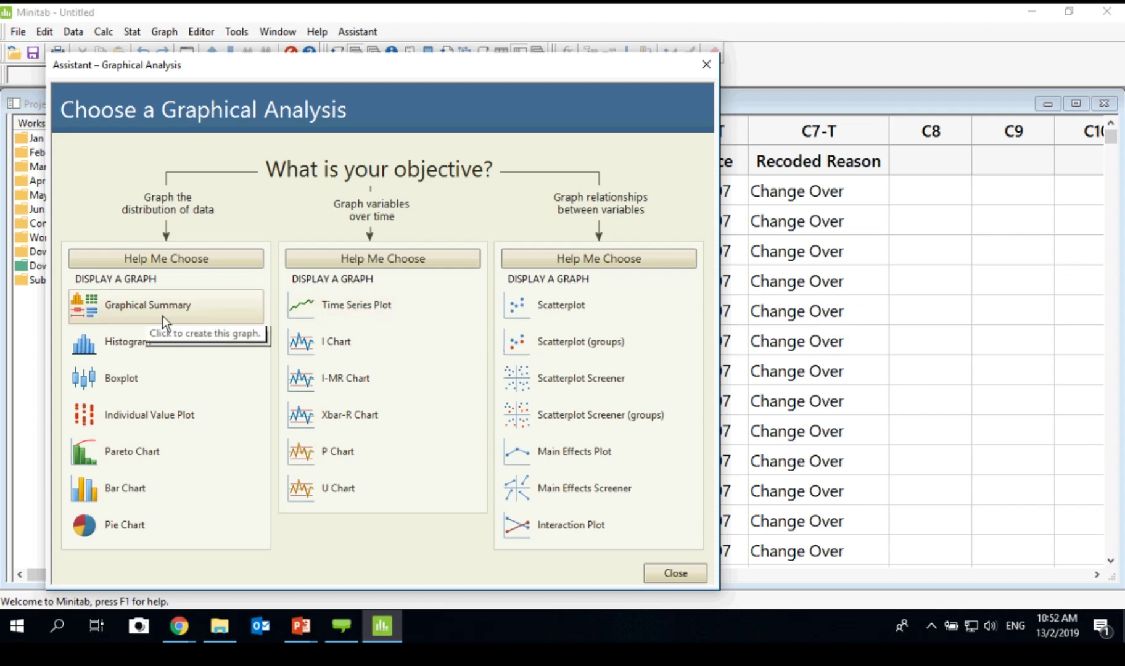
click(145, 307)
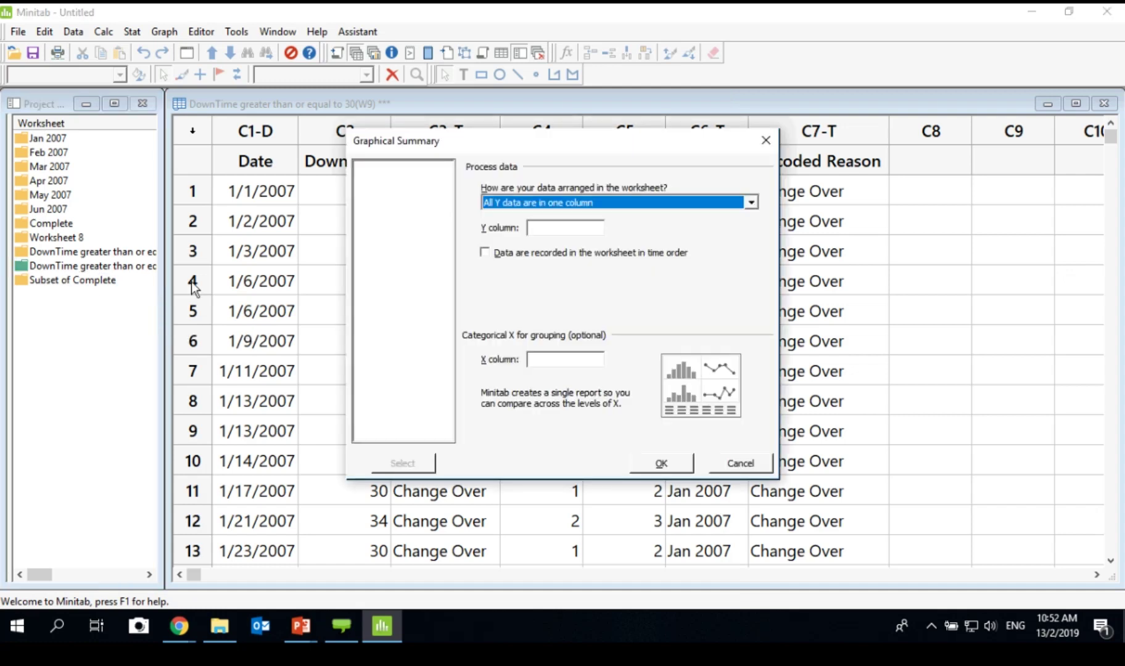
click(751, 203)
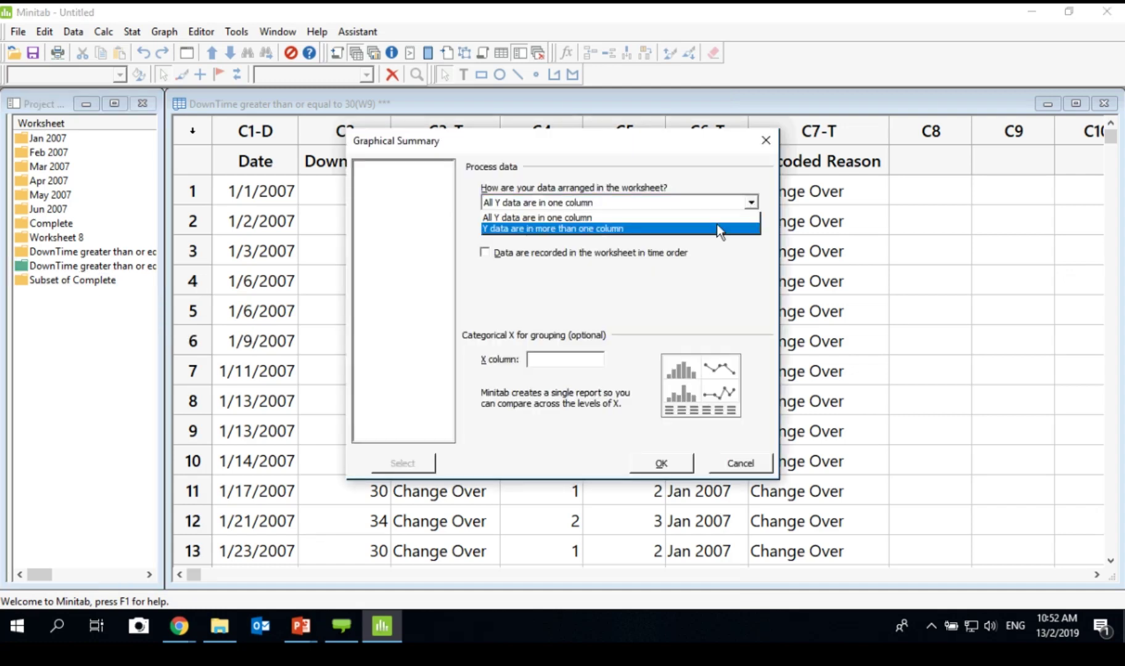
click(719, 230)
click(746, 205)
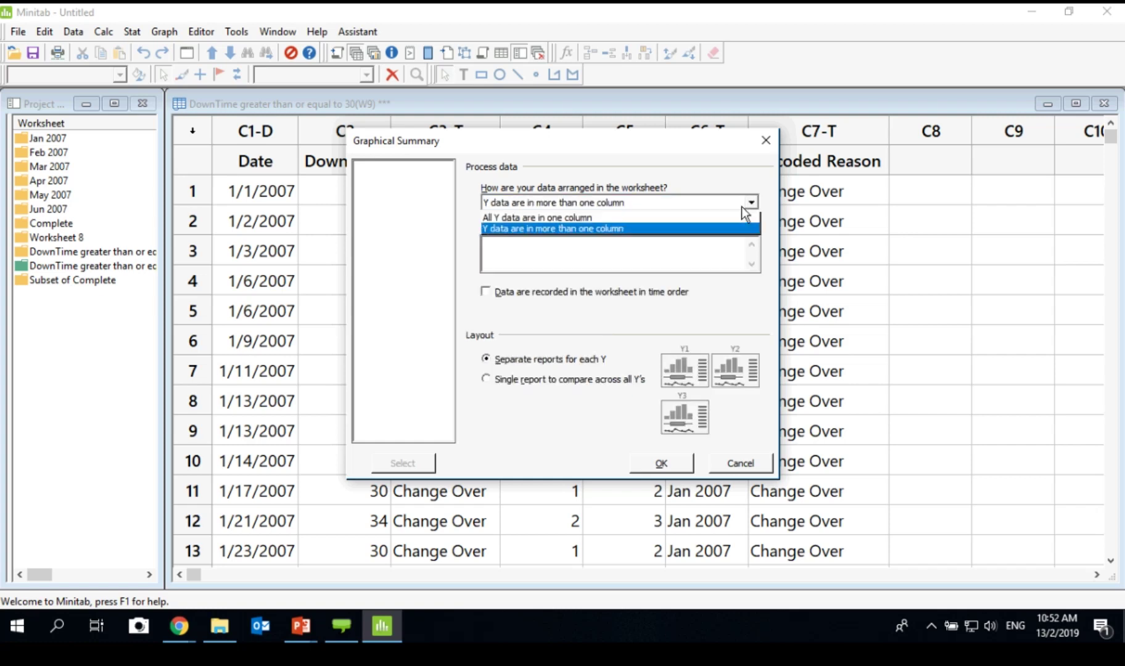
click(730, 217)
Create a graphical summary with DownTime as the Y column and the data marked as recorded in time order.
click(560, 234)
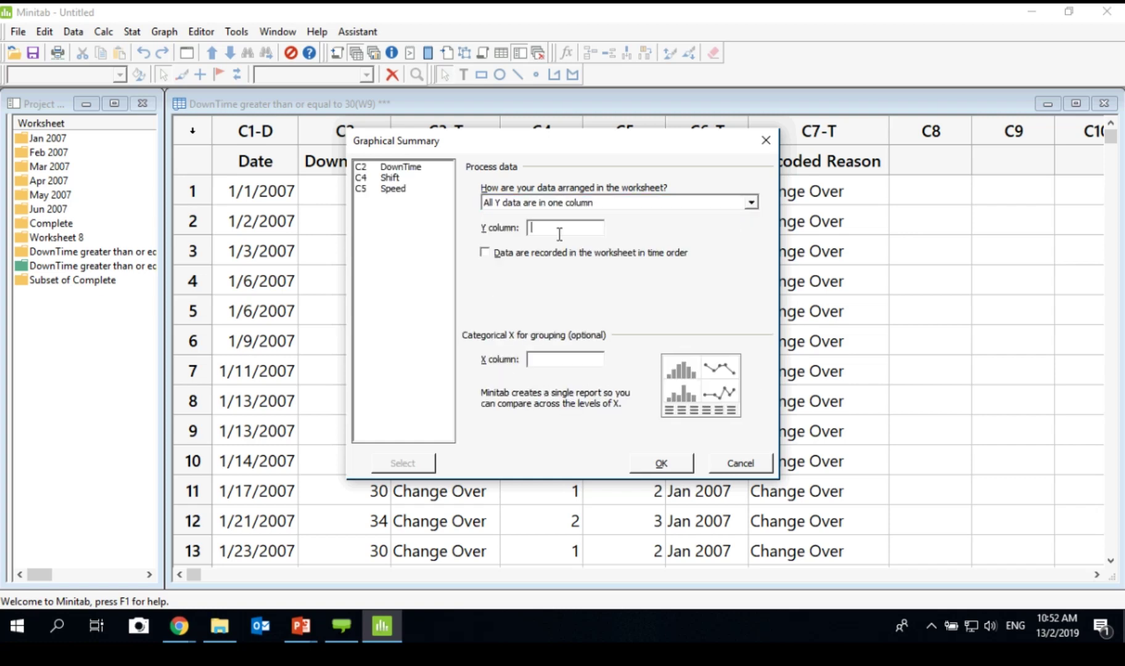
click(419, 167)
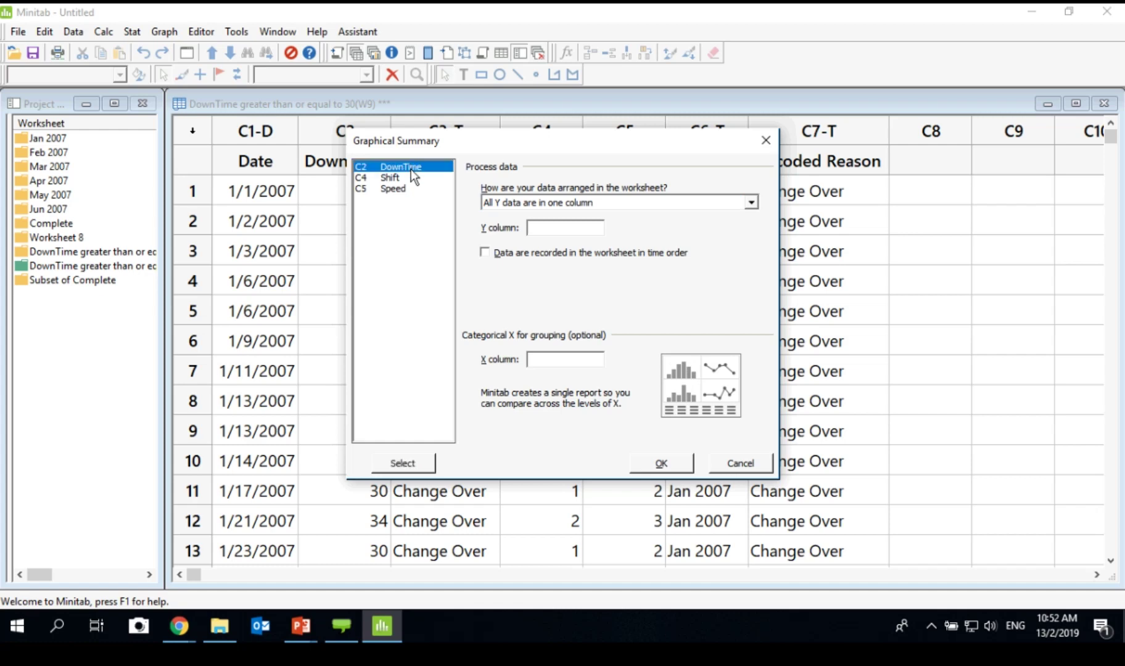
double_click(411, 169)
click(486, 252)
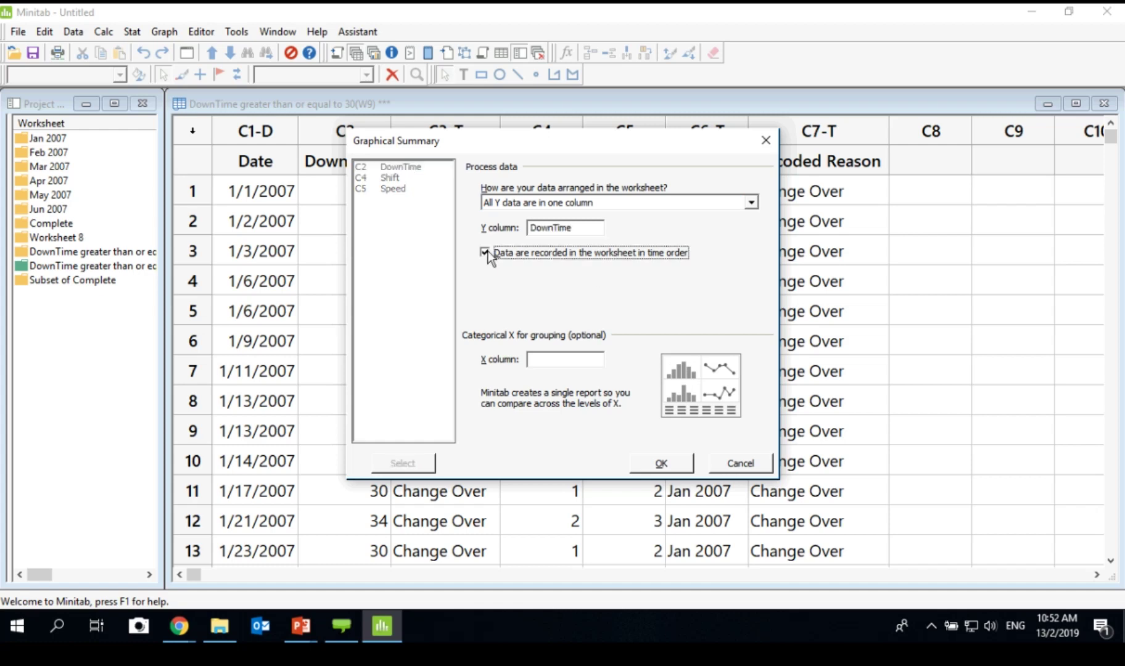
click(657, 463)
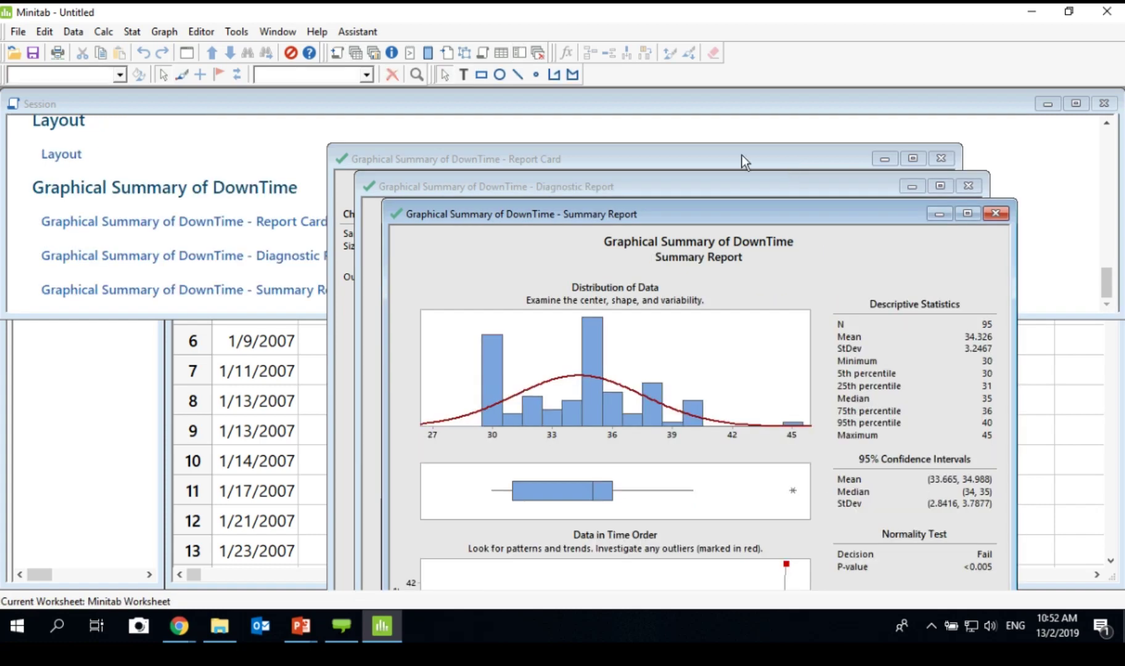
Move the report card and diagnostic report windows apart to look over the three graphical summary reports of DownTime.
drag(742, 155, 496, 133)
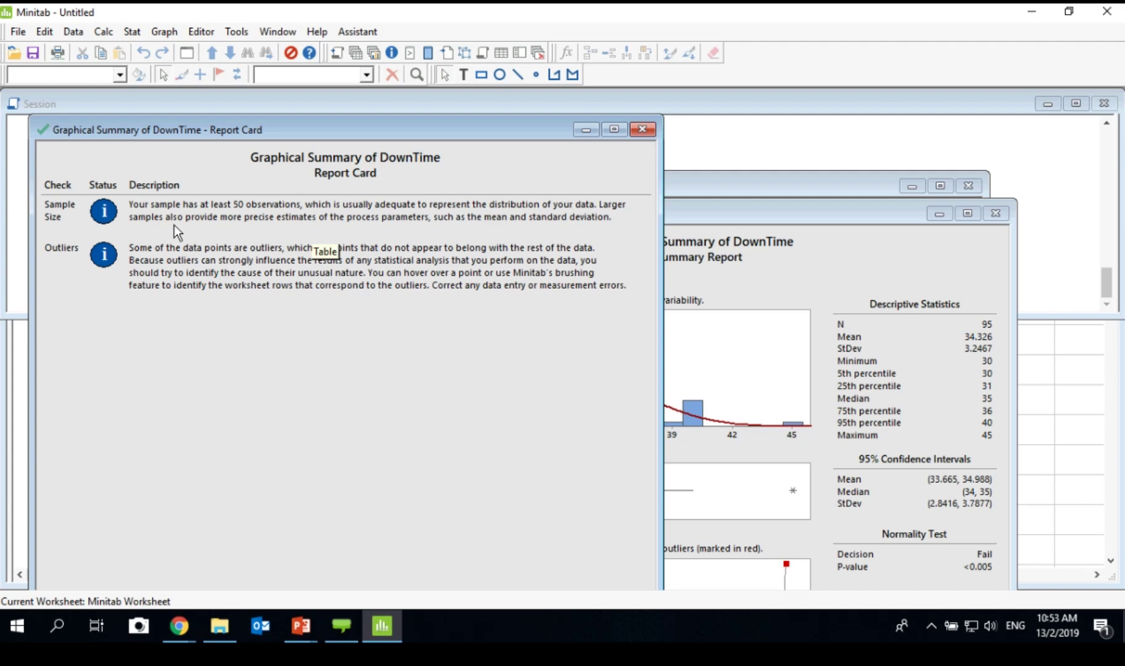
click(692, 189)
drag(696, 189, 392, 150)
key(ctrl+Tab)
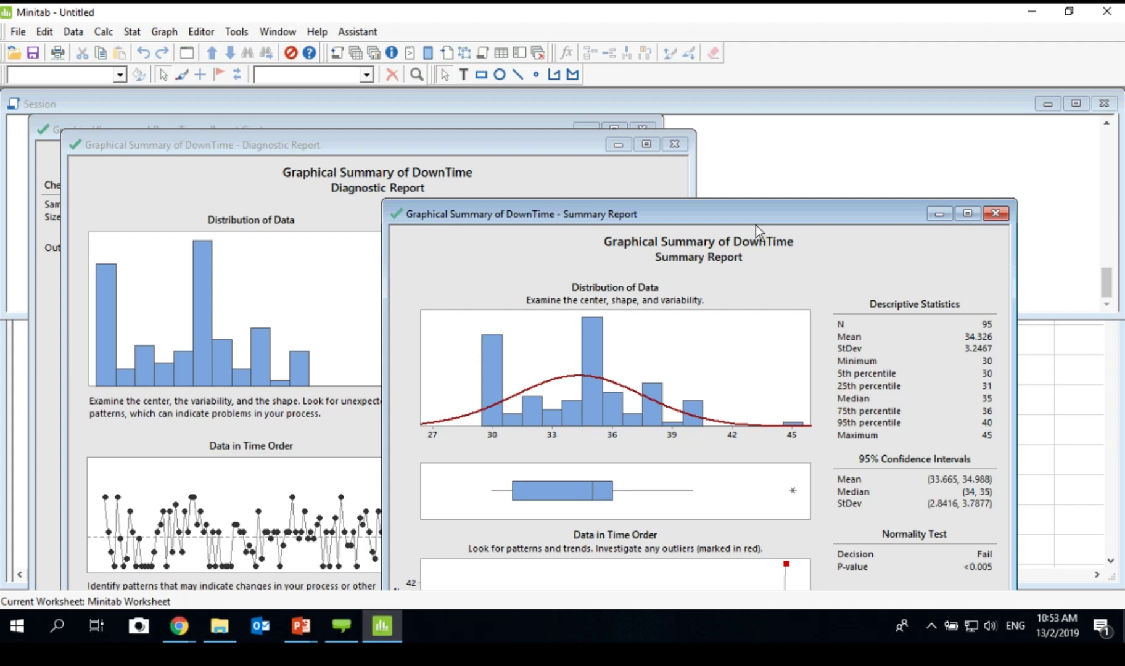
click(796, 240)
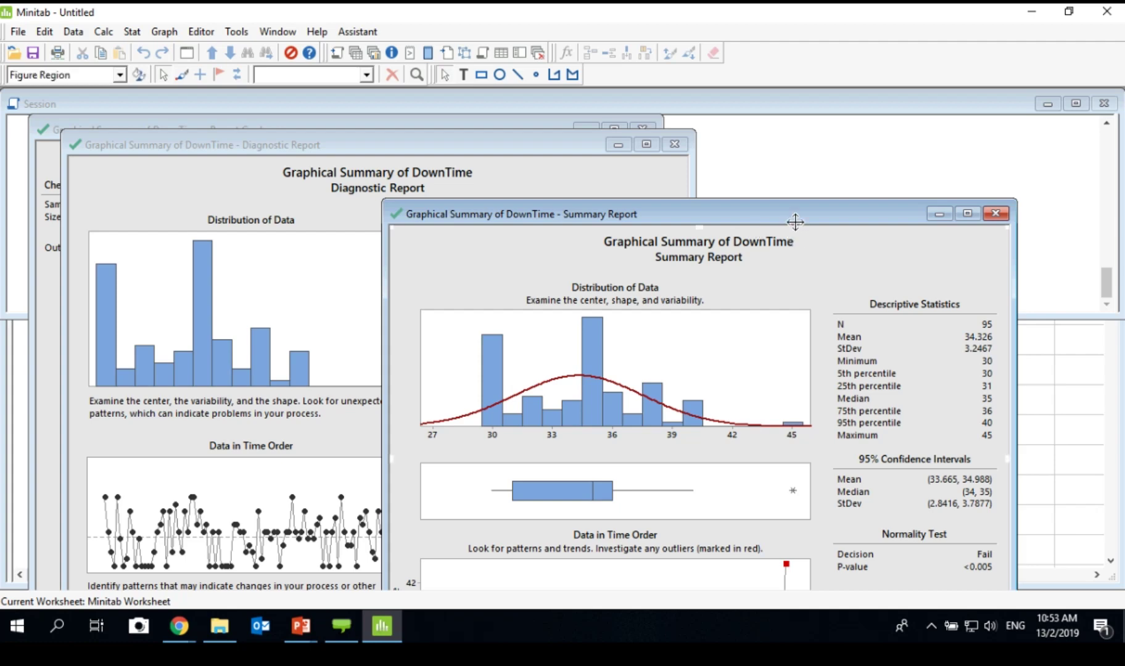
Bring the report card forward, show the project's graphs, and examine the report card and diagnostic report of the DownTime graphical summary.
click(54, 153)
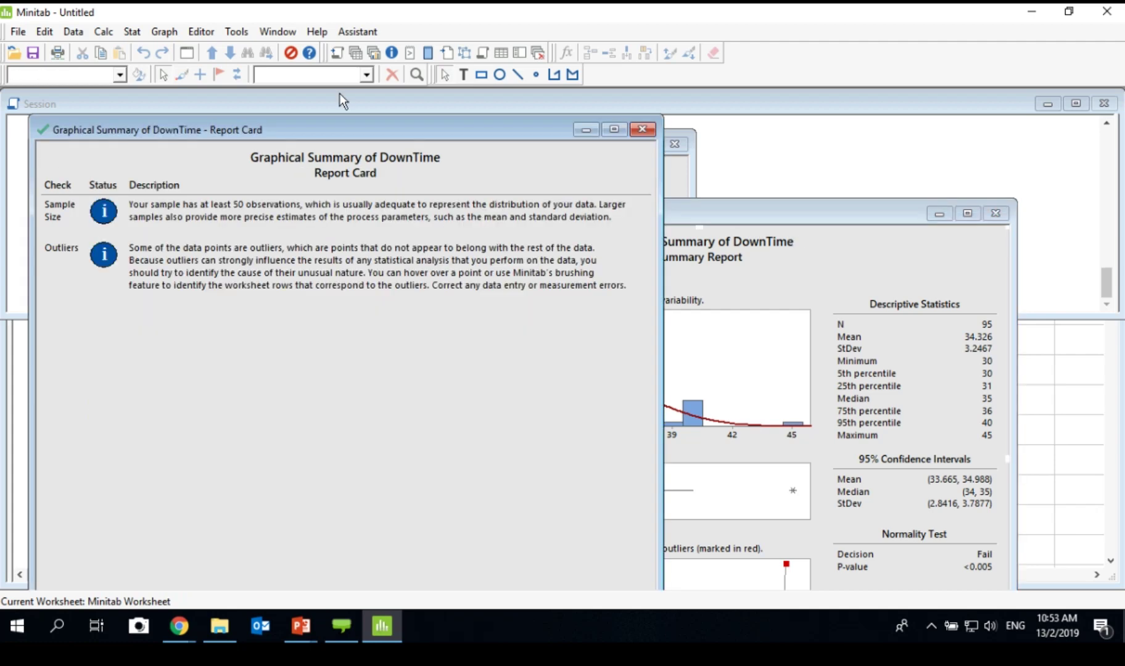
click(374, 53)
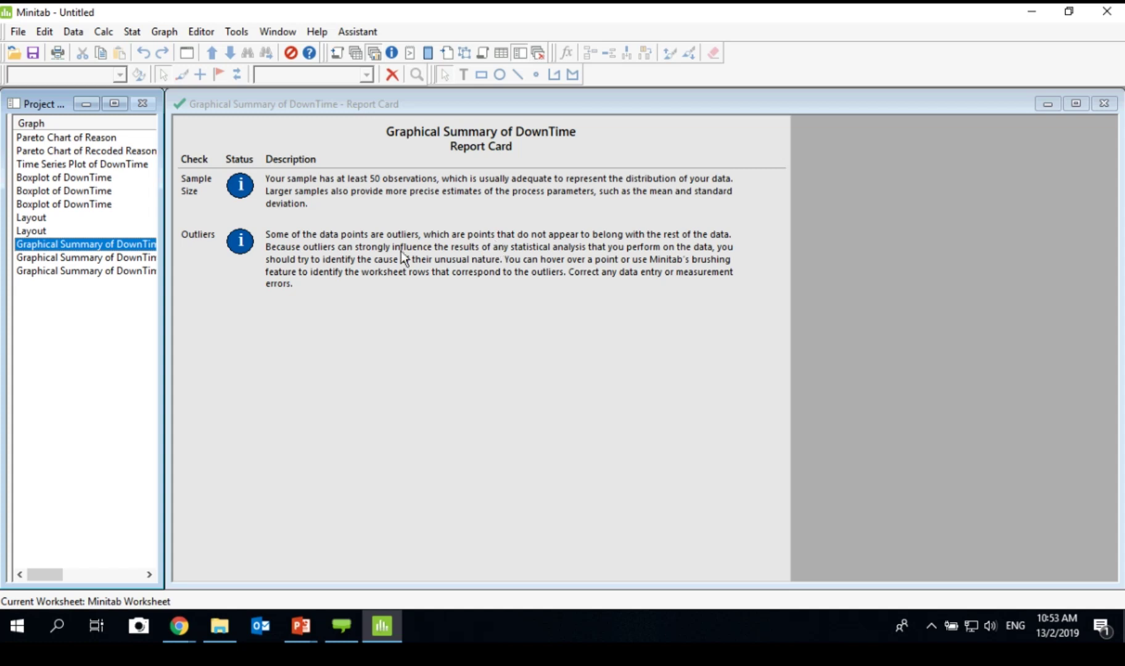
click(137, 263)
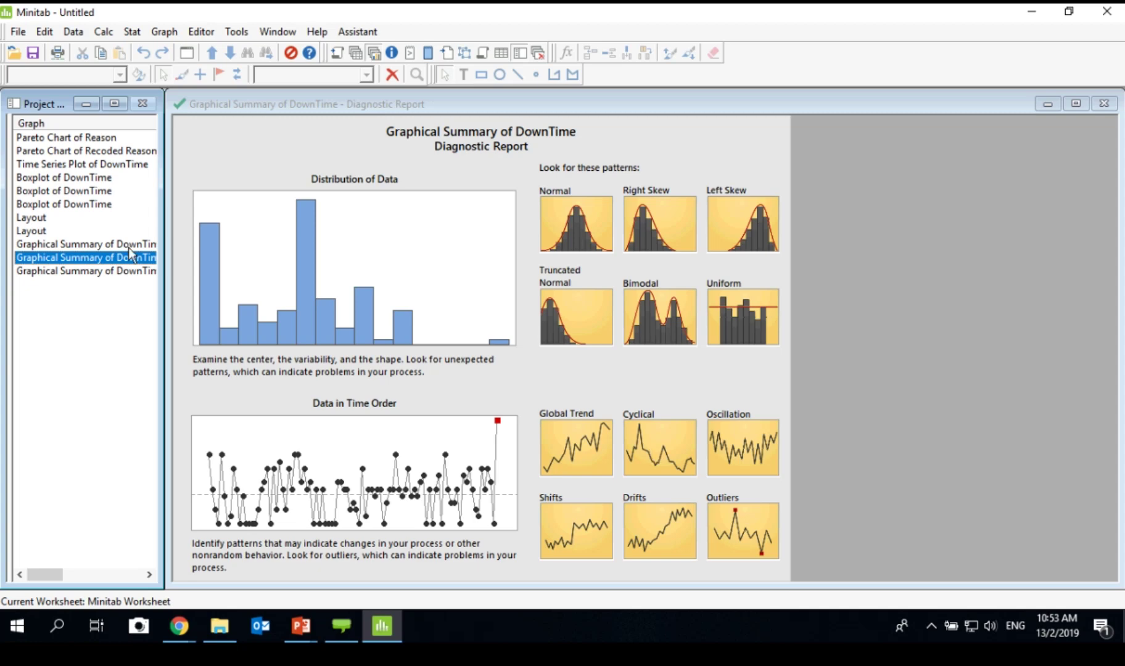
Show the summary report of the DownTime graphical summary, and open Minitab's online help in the browser.
click(58, 271)
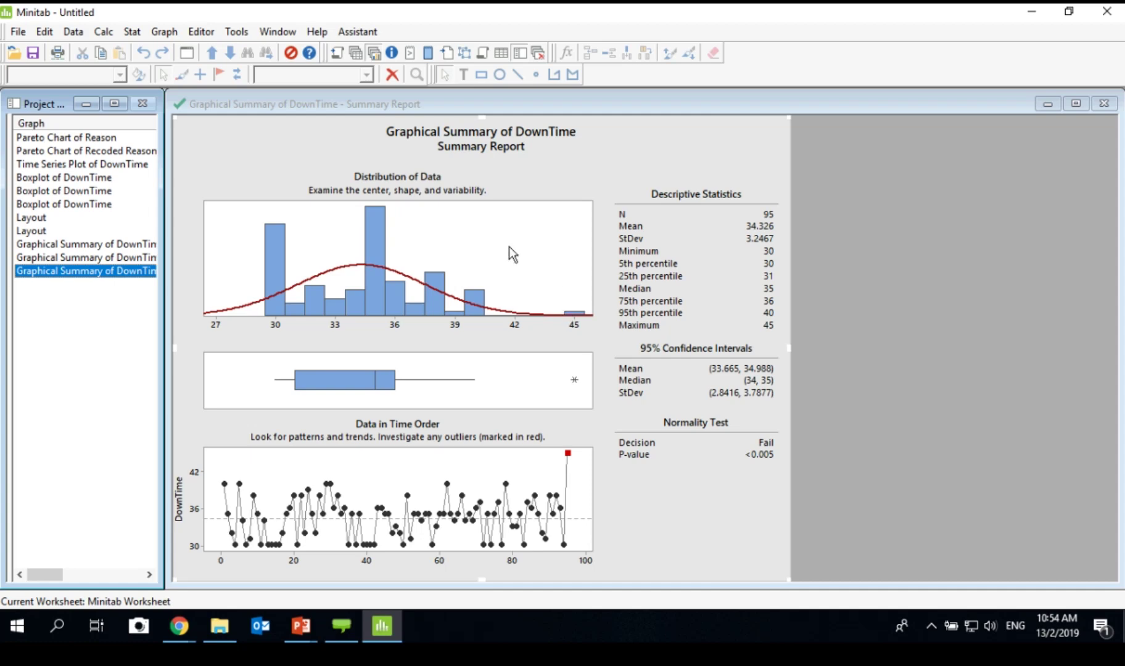
click(317, 32)
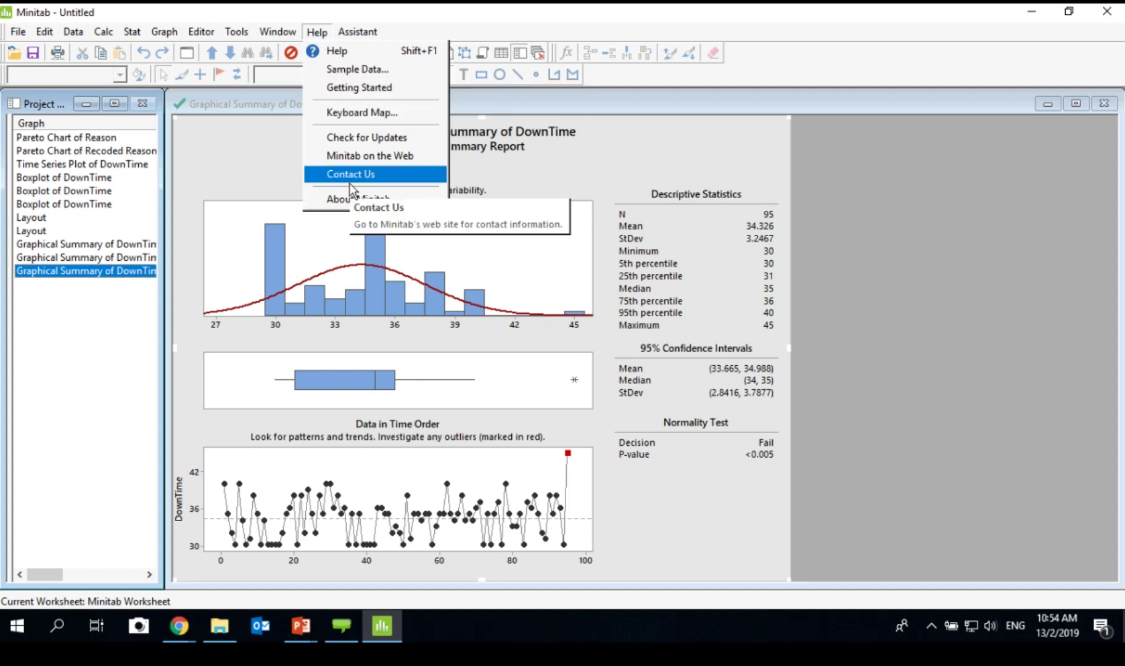
click(367, 50)
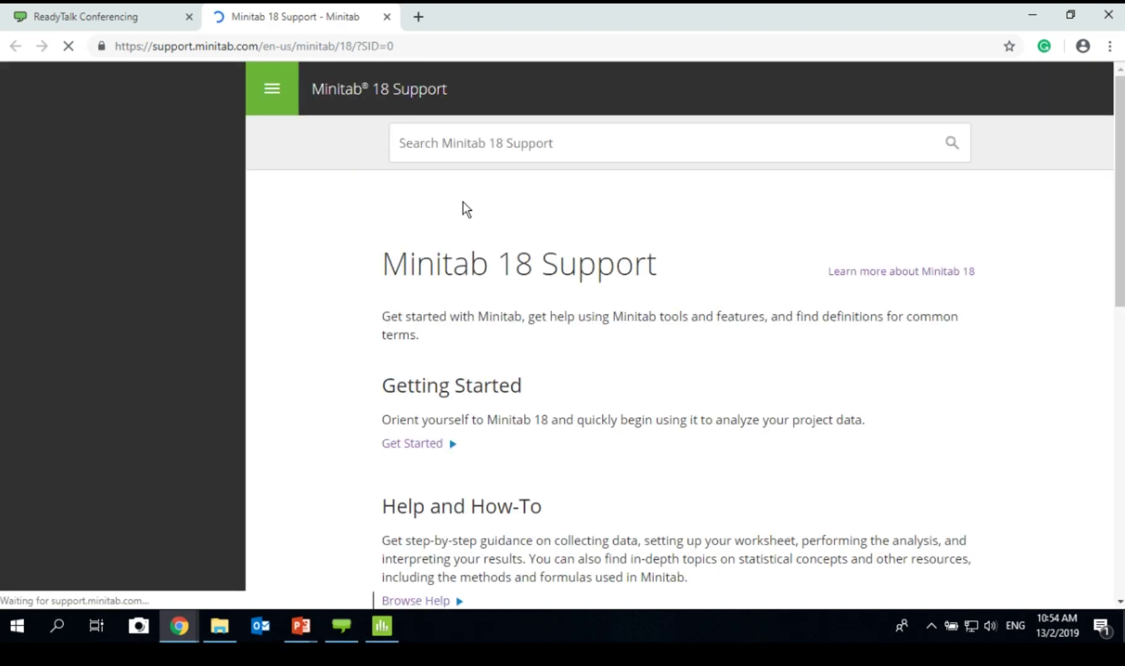
Search the Minitab 18 Support site for "histogram".
click(511, 153)
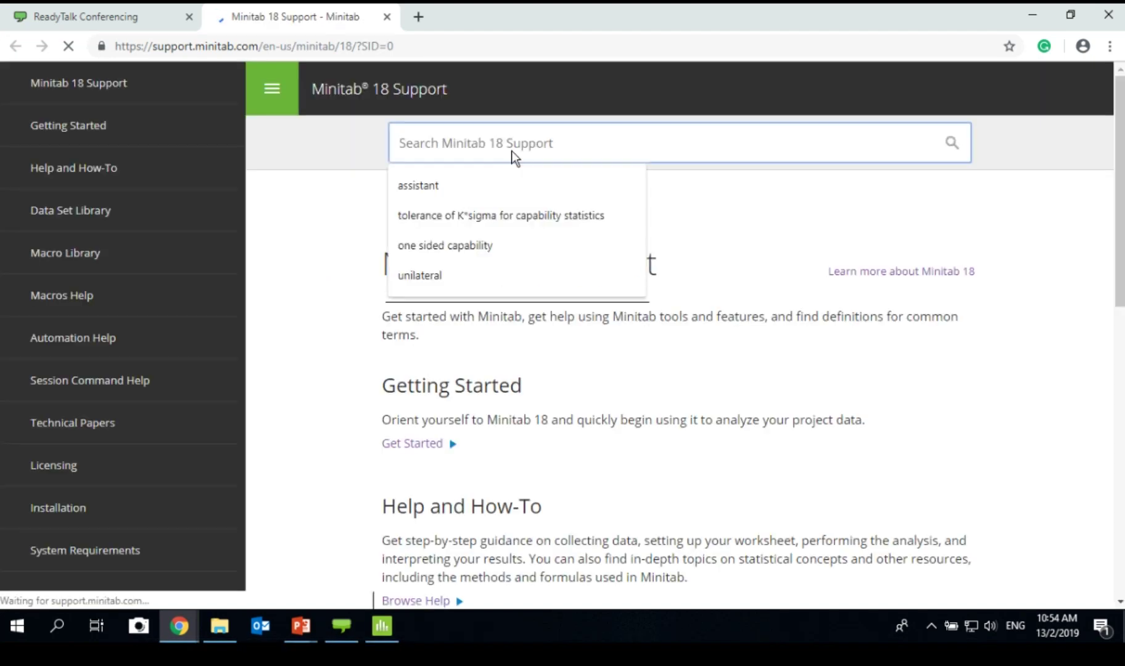
text(histo)
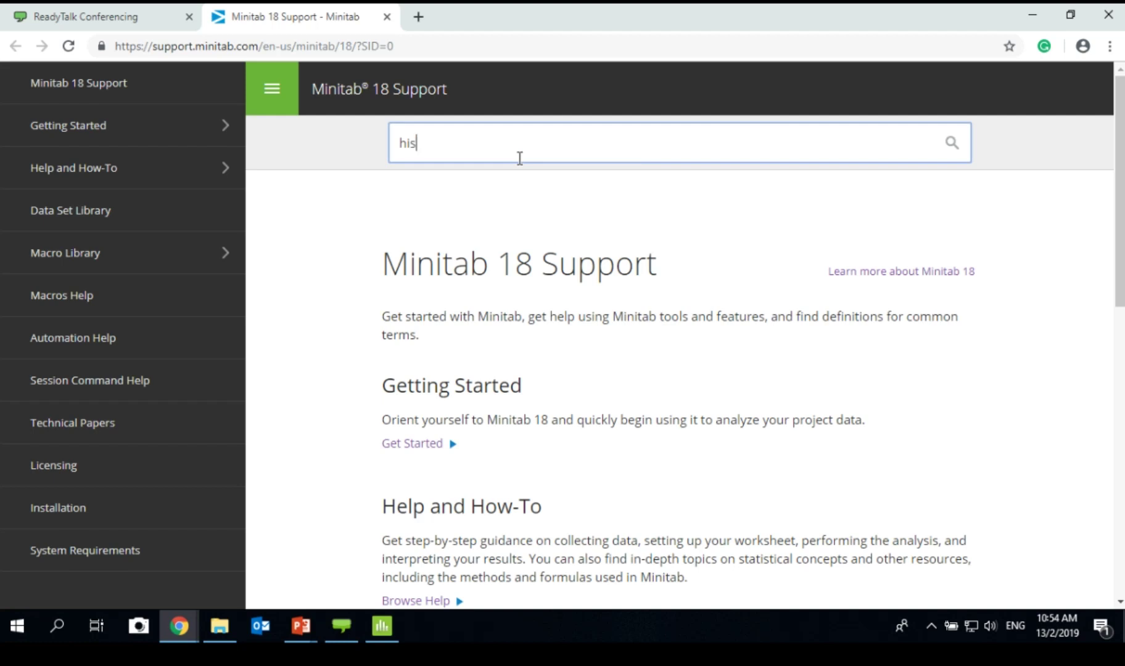
text(gram)
key(Return)
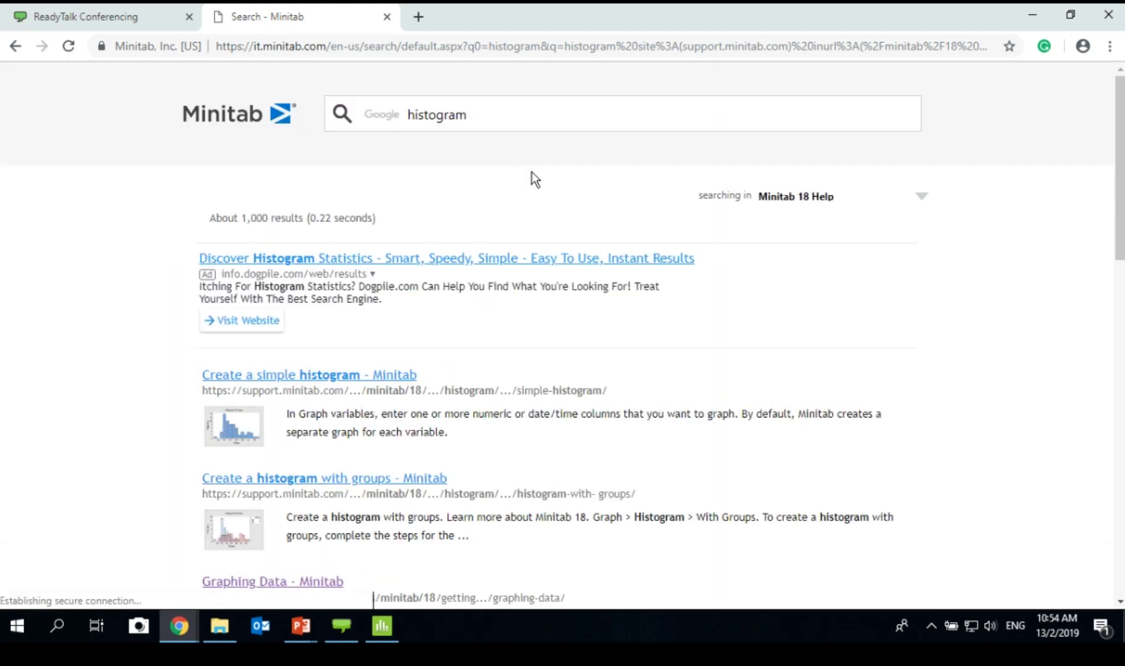
Open the Create a simple histogram article and read the histogram topic's overview and data considerations.
click(368, 375)
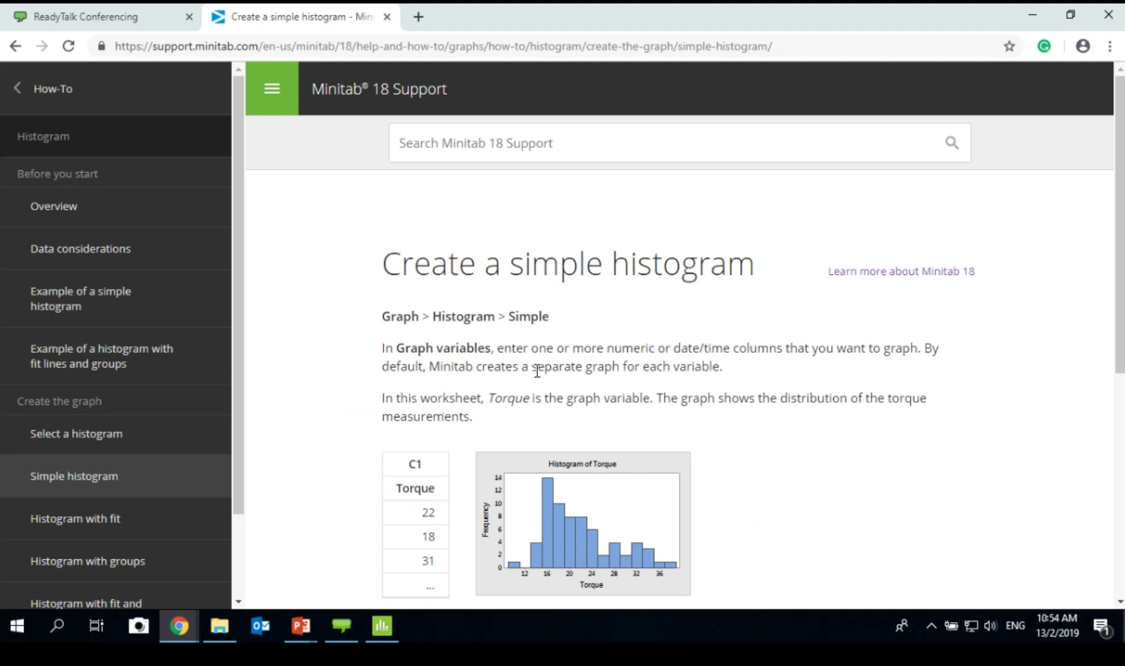
click(61, 206)
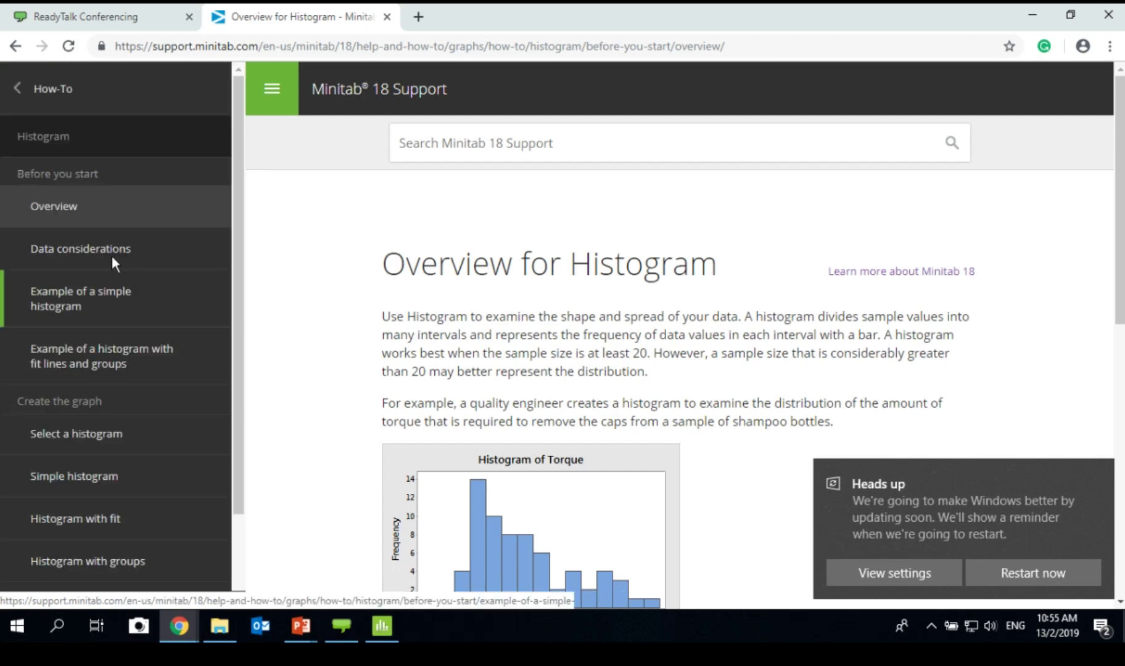
click(112, 255)
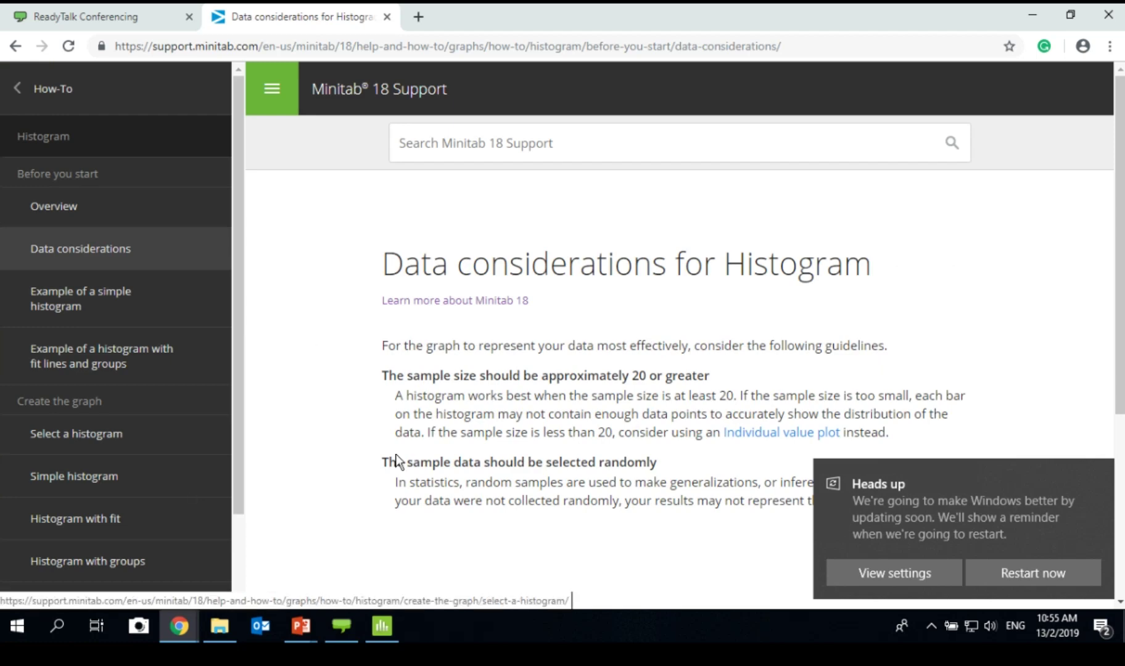
Switch to the Minitab 18 Tips and Trick presentation in PowerPoint and show the Online Help slide.
click(383, 629)
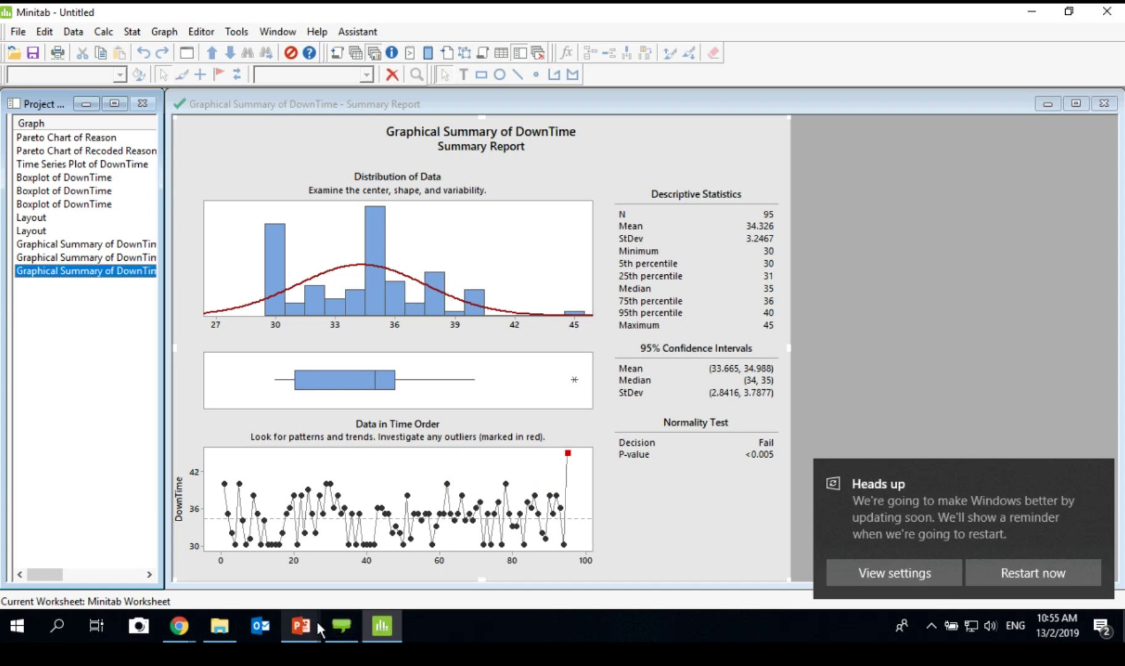
click(301, 626)
click(283, 567)
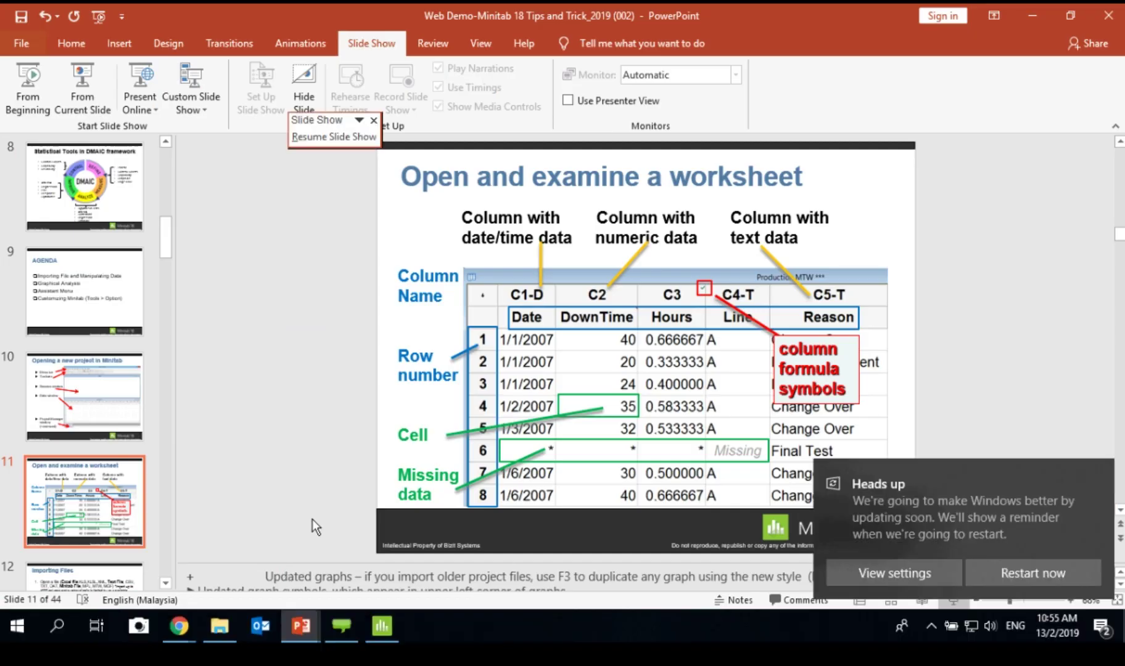
scroll(444, 418, down, 20)
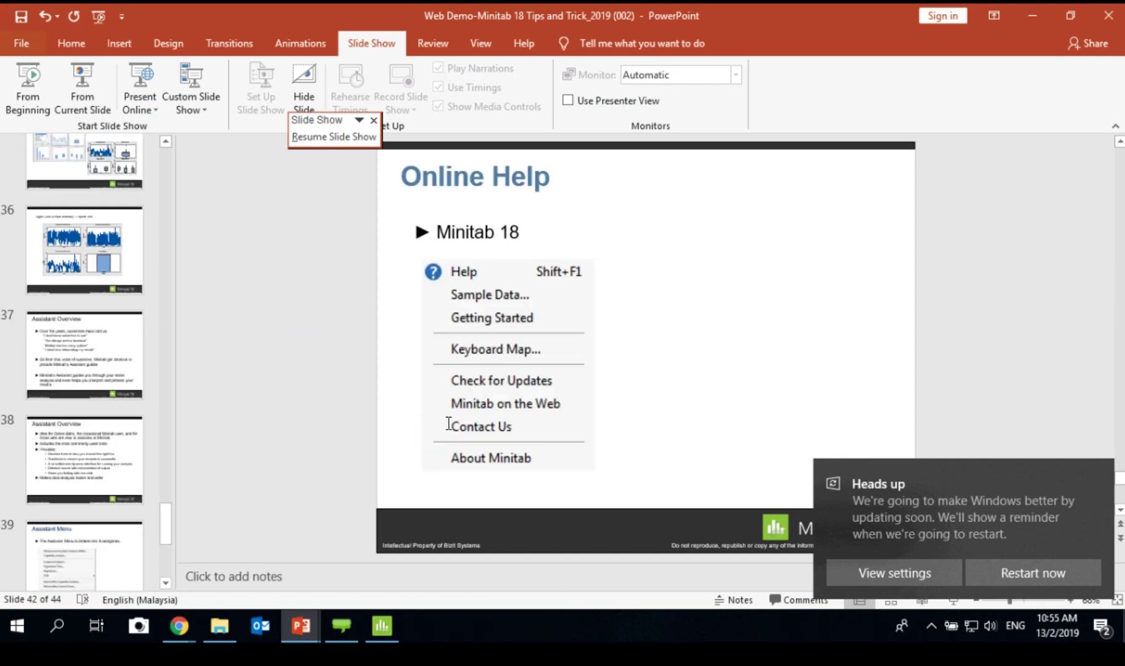
scroll(449, 423, up, 2)
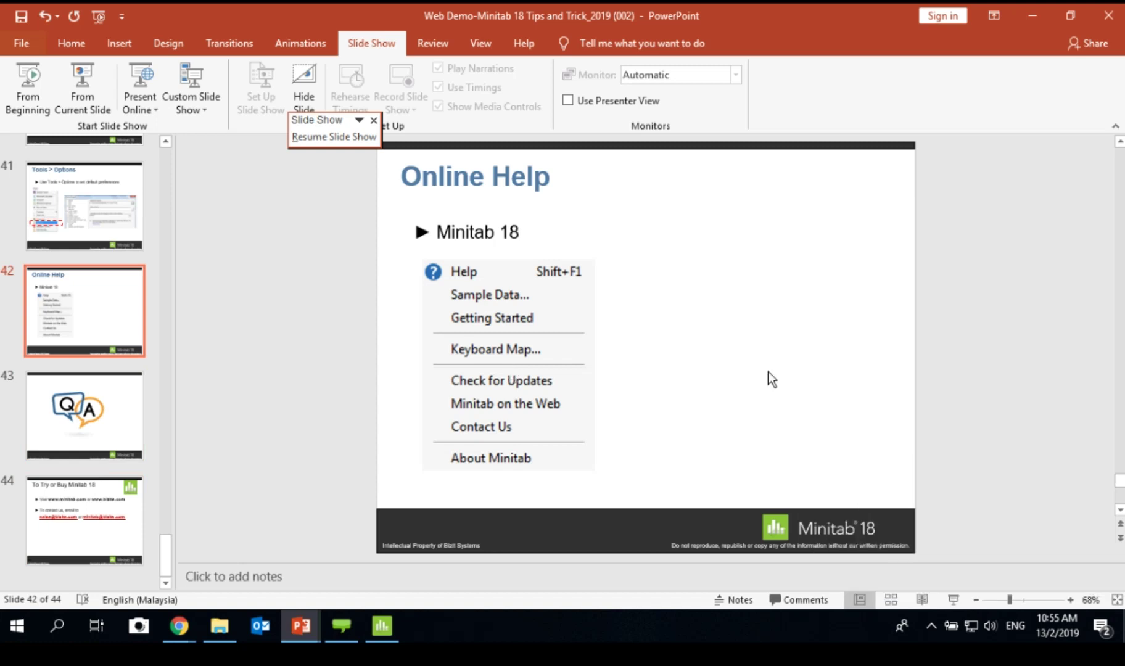
mouse_move(388, 628)
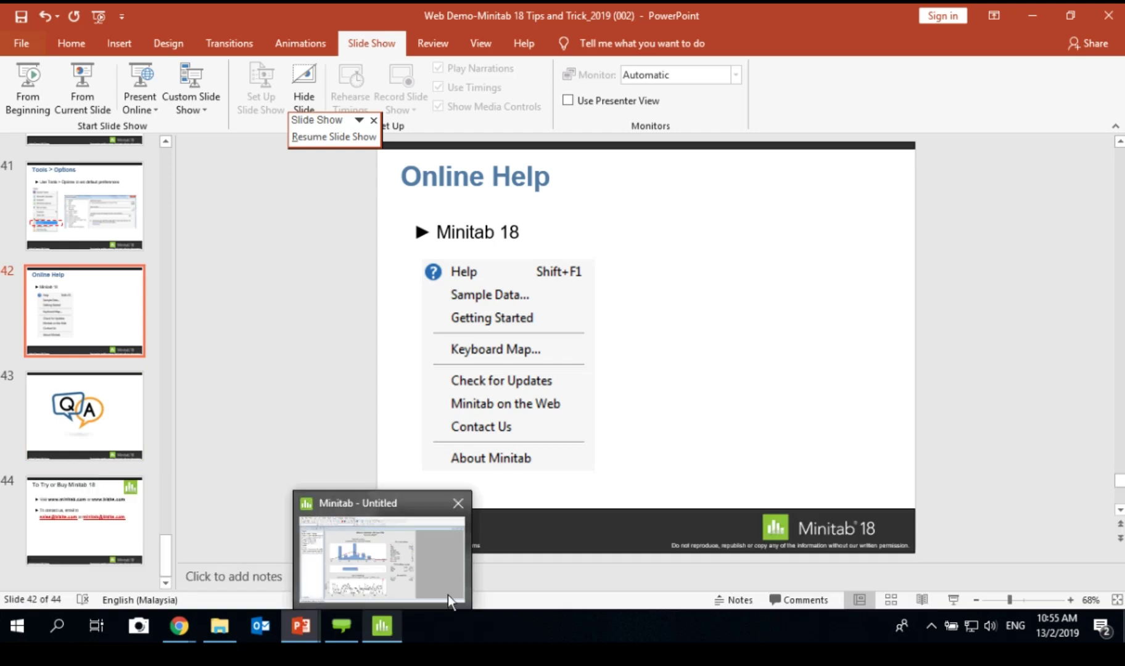